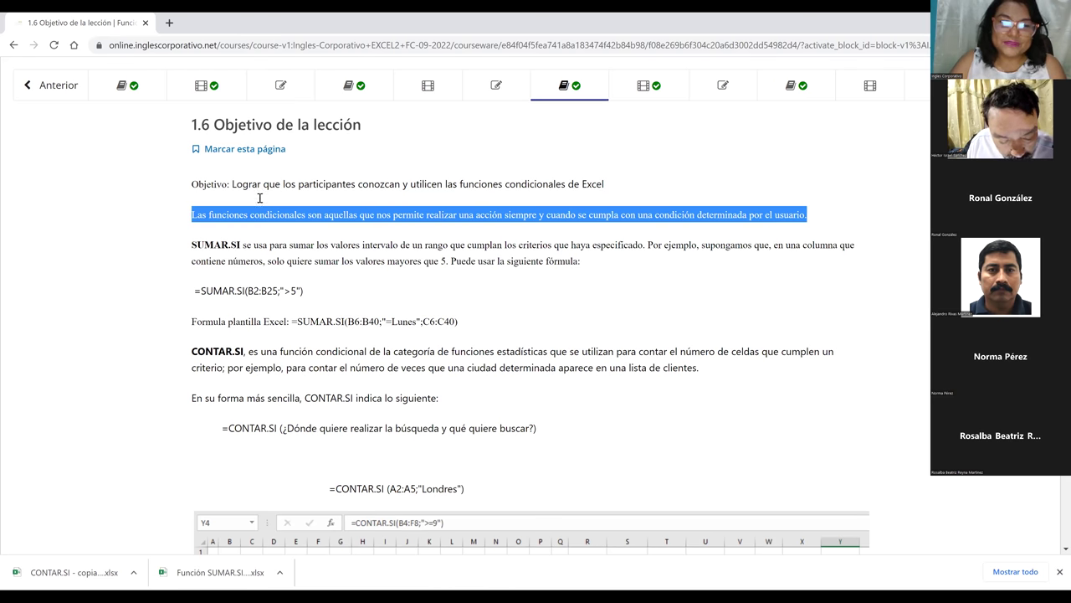
Step: Highlight the definition sentence of the SUMAR.SI function in the lesson text, up to "haya especificado"
click(217, 200)
scroll(218, 200, down, 1)
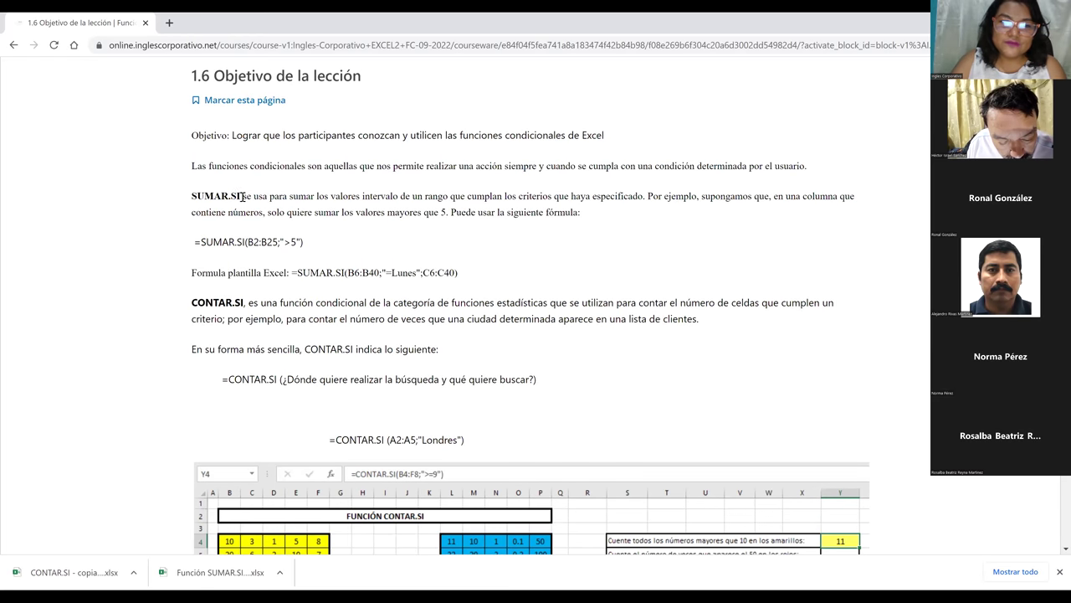
shift+click(489, 196)
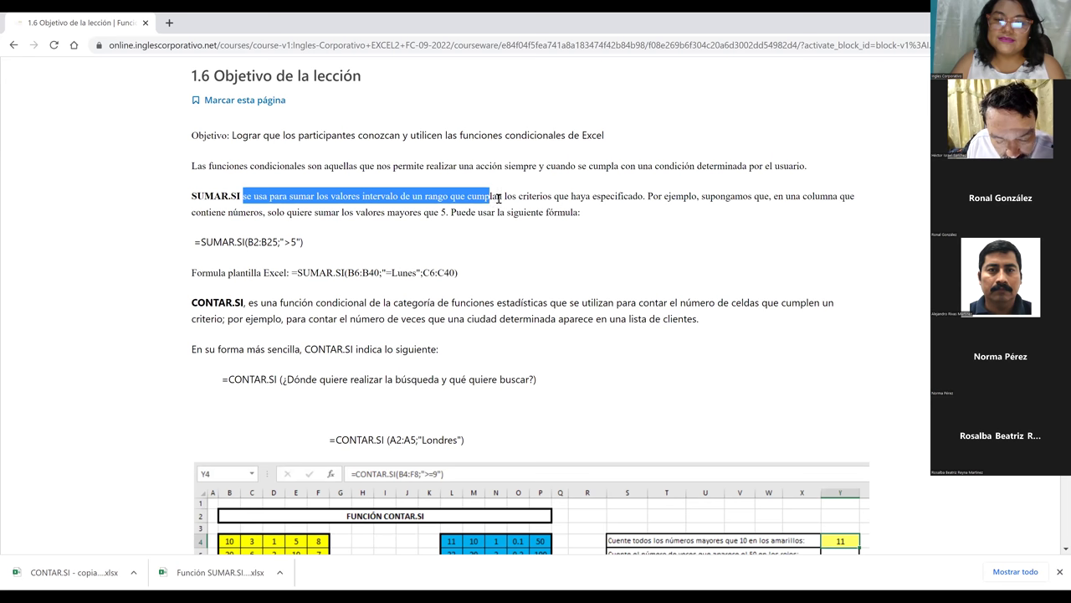
shift+click(528, 201)
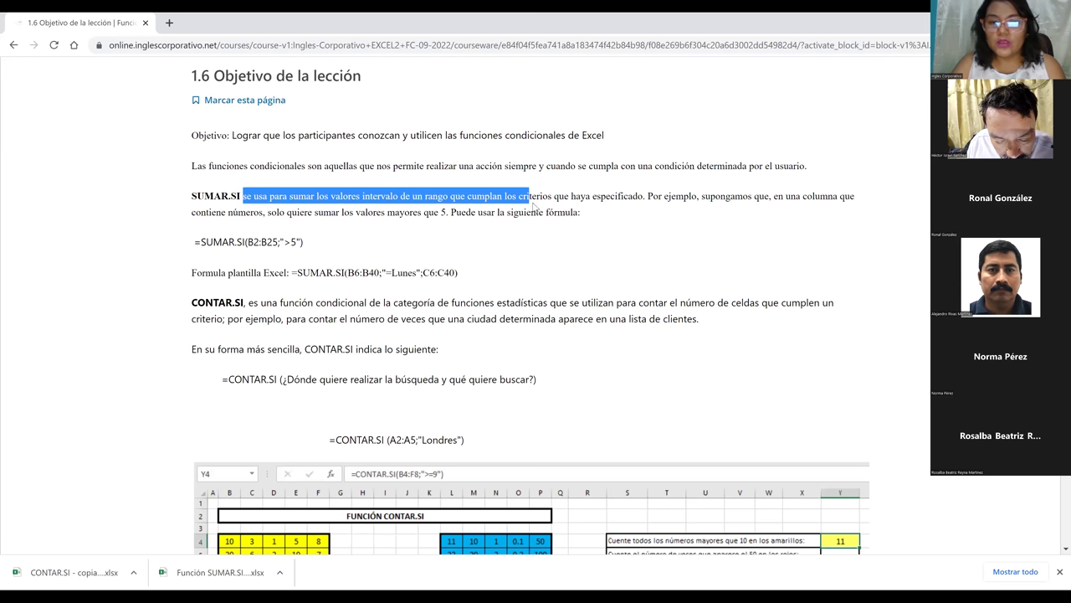
shift+click(557, 212)
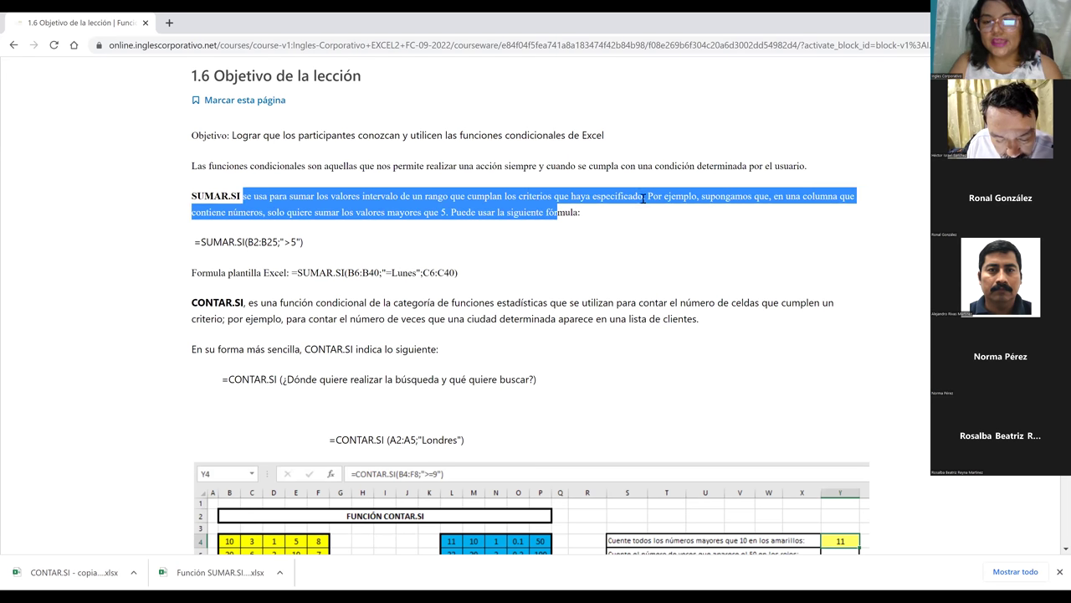
shift+click(649, 198)
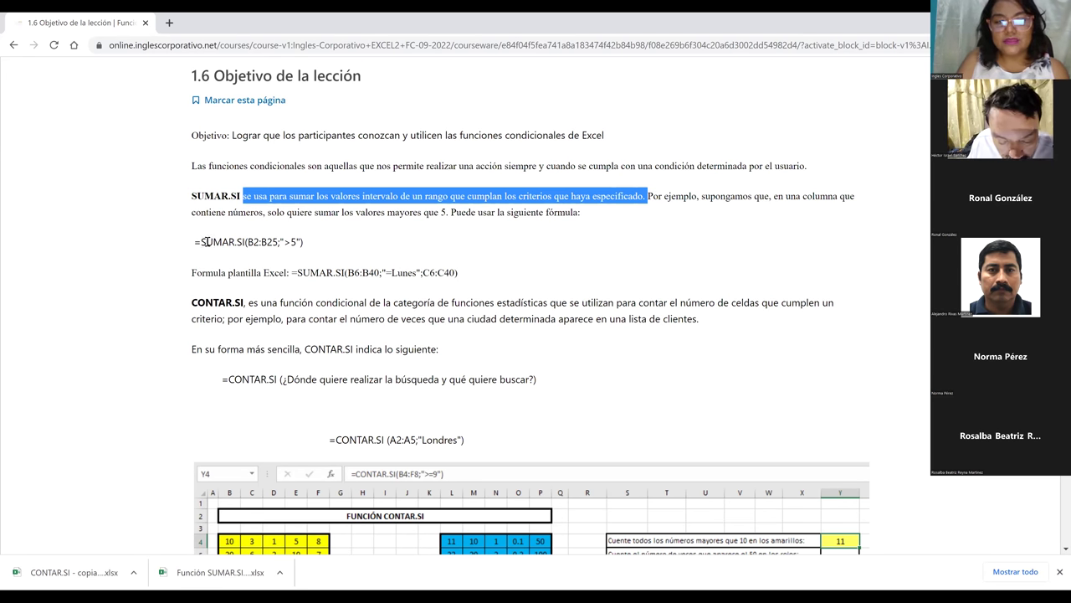
Step: Highlight the two SUMAR.SI example formulas, SUMAR.SI(B2:B25;">5") and =SUMAR.SI(B6:B40;"=Lunes";C6:C40), one after the other
drag(201, 242, 223, 242)
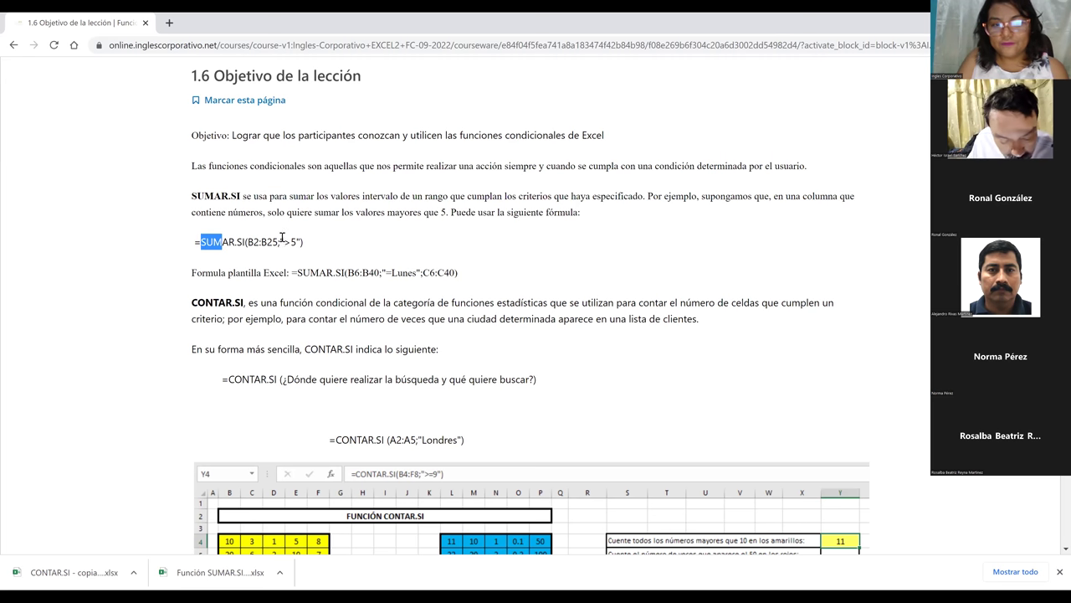
drag(305, 242, 305, 242)
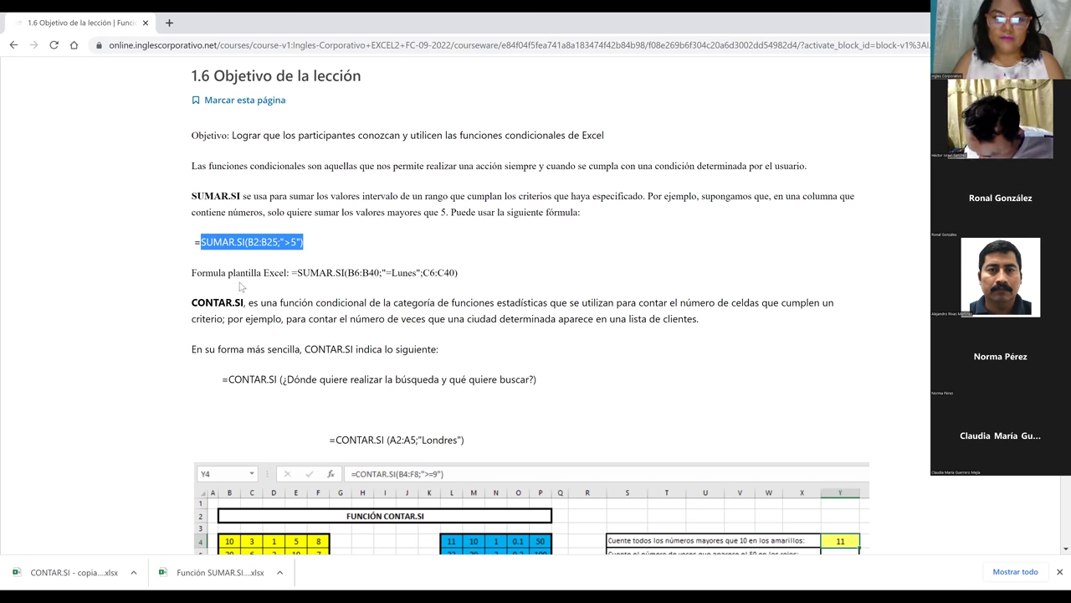
click(292, 272)
drag(290, 273, 458, 274)
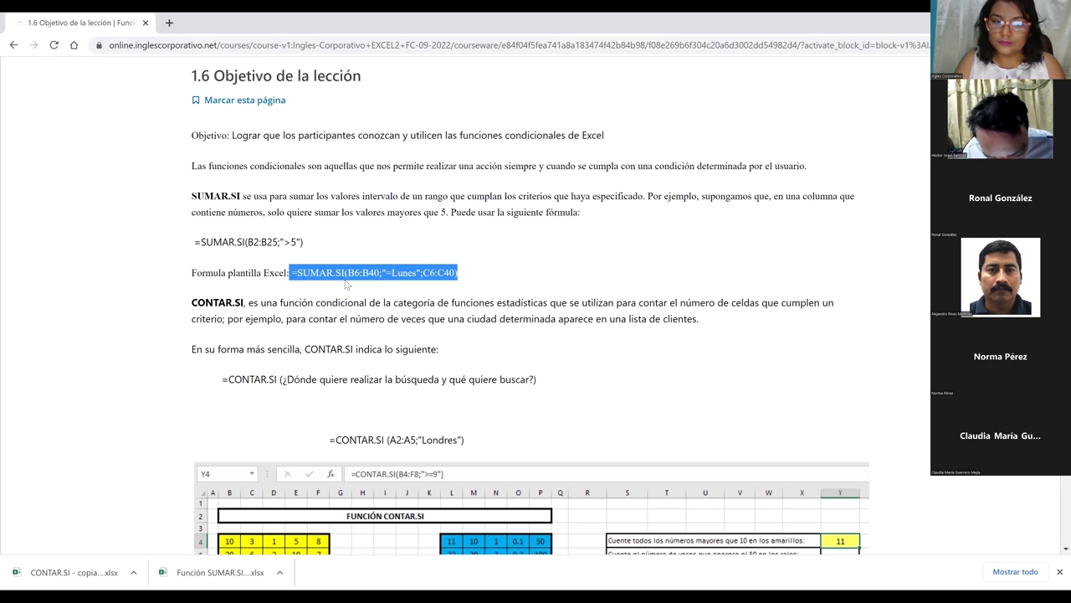
click(468, 280)
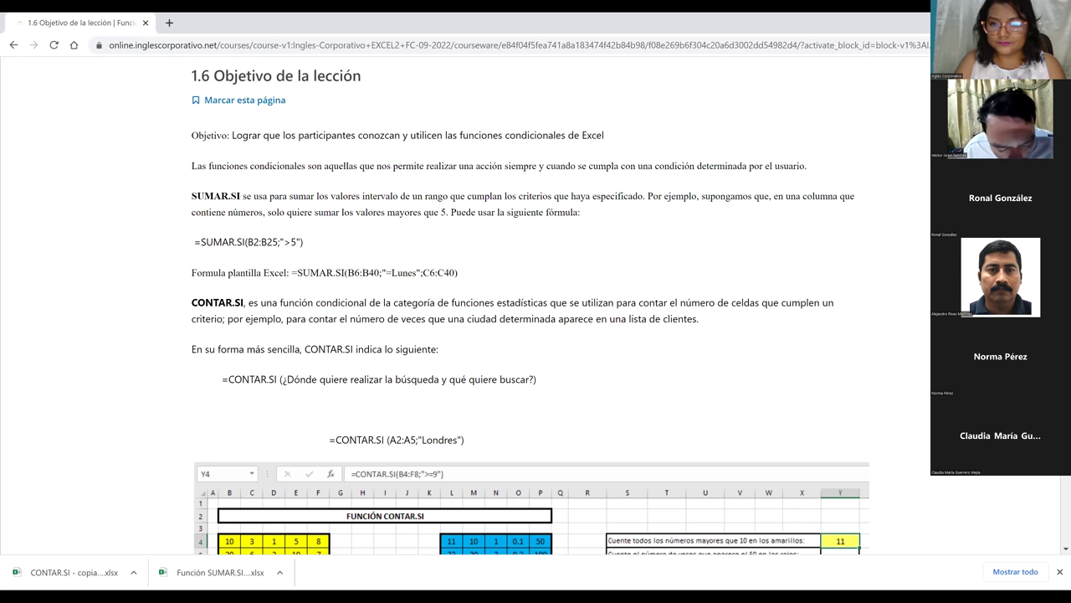
Step: Highlight the full definition of the CONTAR.SI function, through its example of counting a city in a client list
scroll(226, 217, down, 1)
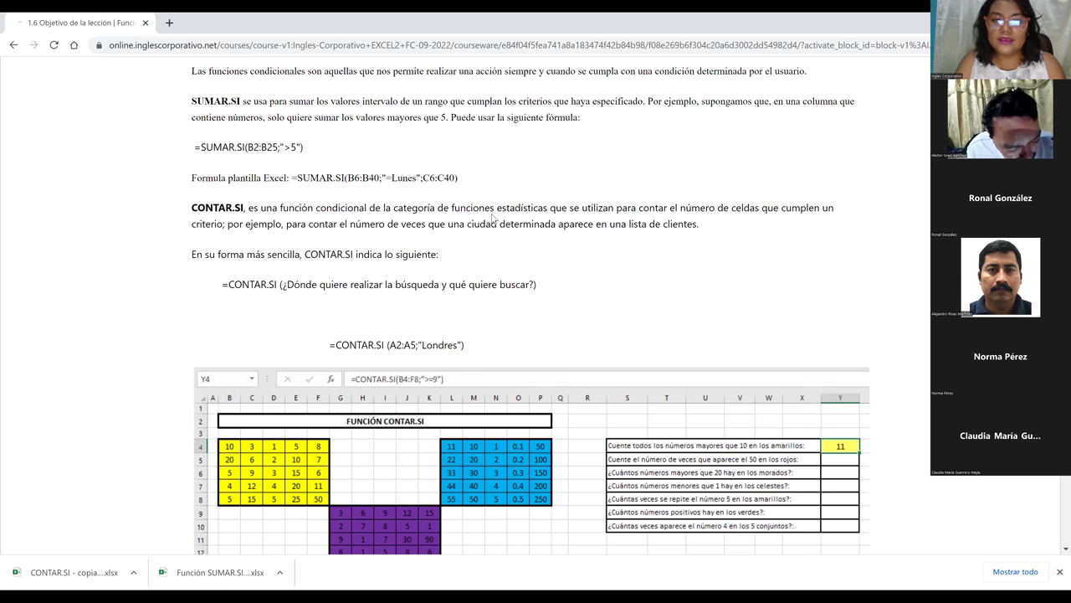
shift+click(543, 209)
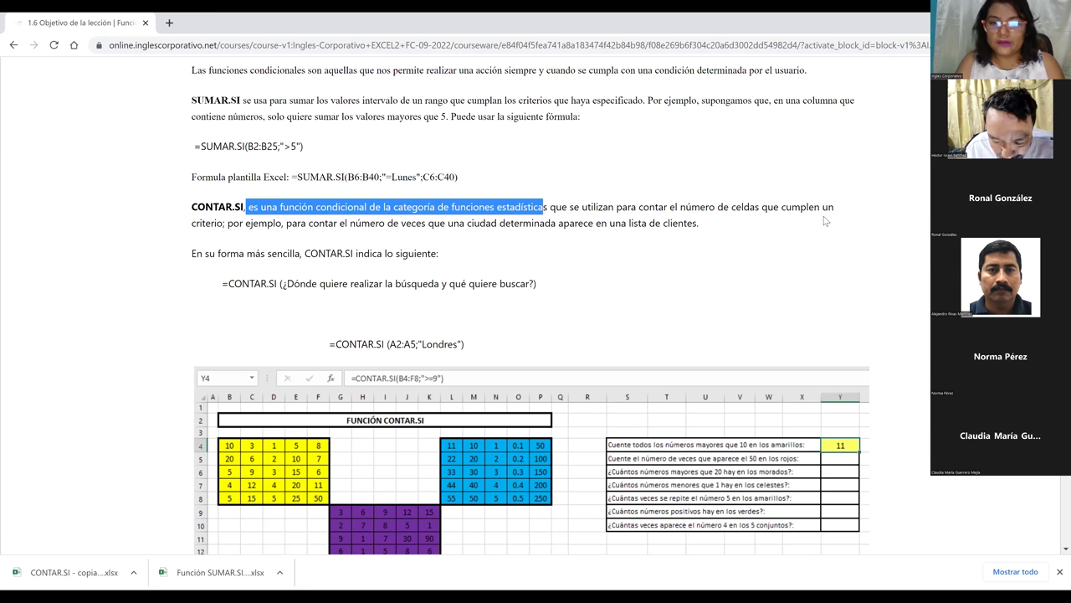
key(shift+Down)
key(shift+End)
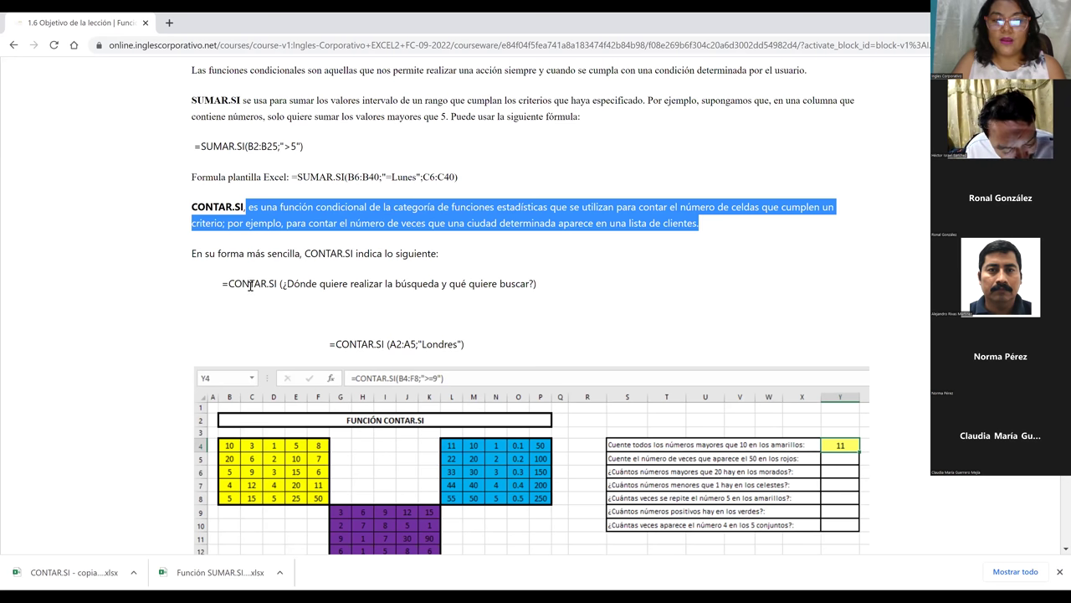
Step: Highlight the parts of the simple CONTAR.SI syntax: the function name, where to search and what to search for
double_click(277, 284)
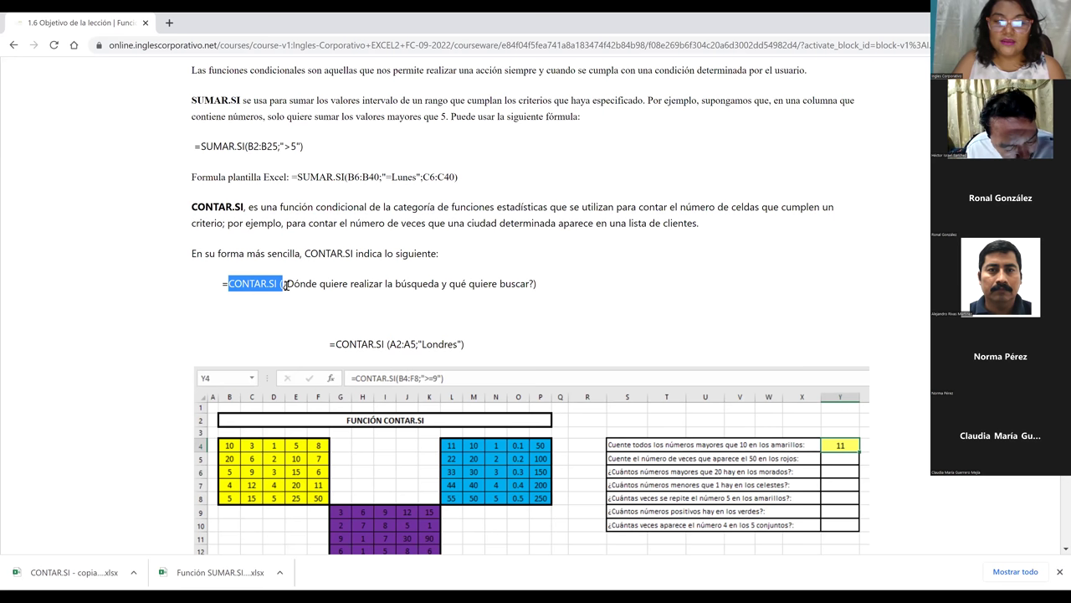
drag(286, 284, 354, 284)
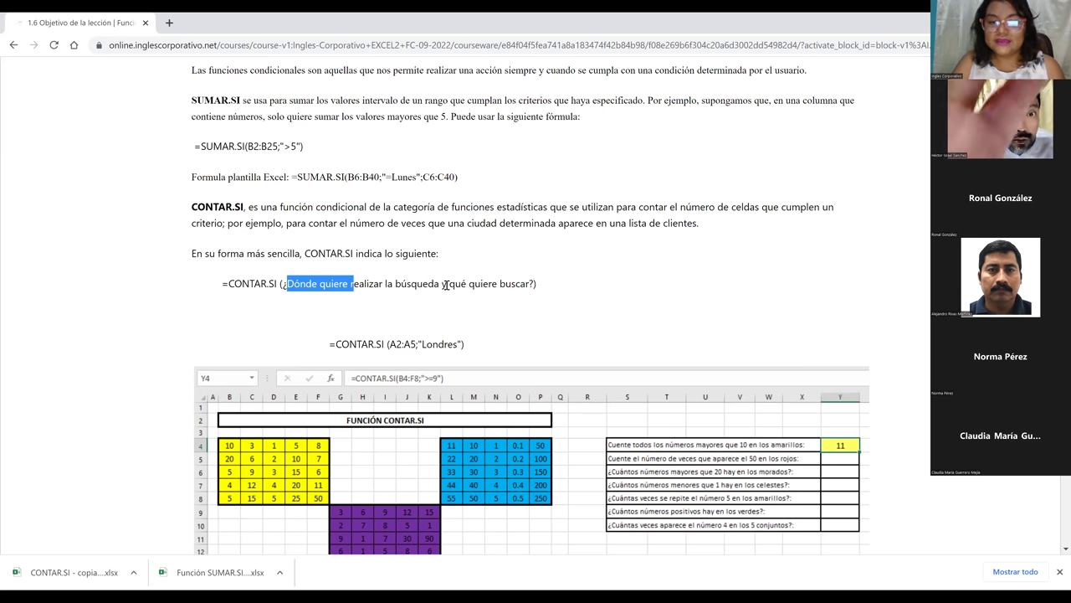
drag(437, 285, 529, 283)
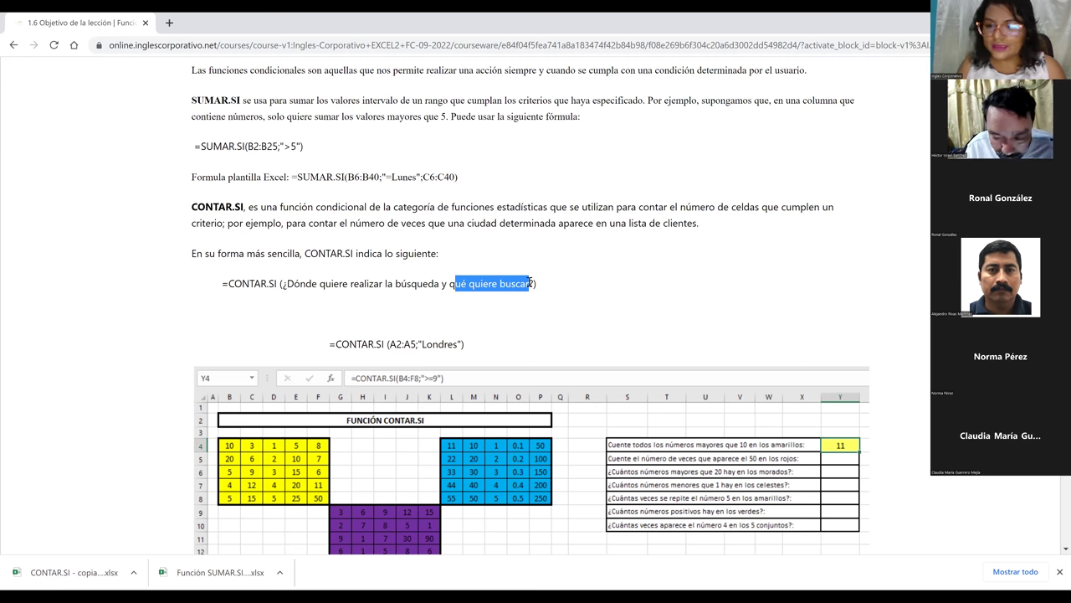
Step: Go to lesson 1.7 Funciones condicionales (Sumar.SI, Contar.SI) and play its video in full screen, pausing it briefly before resuming
scroll(529, 283, down, 4)
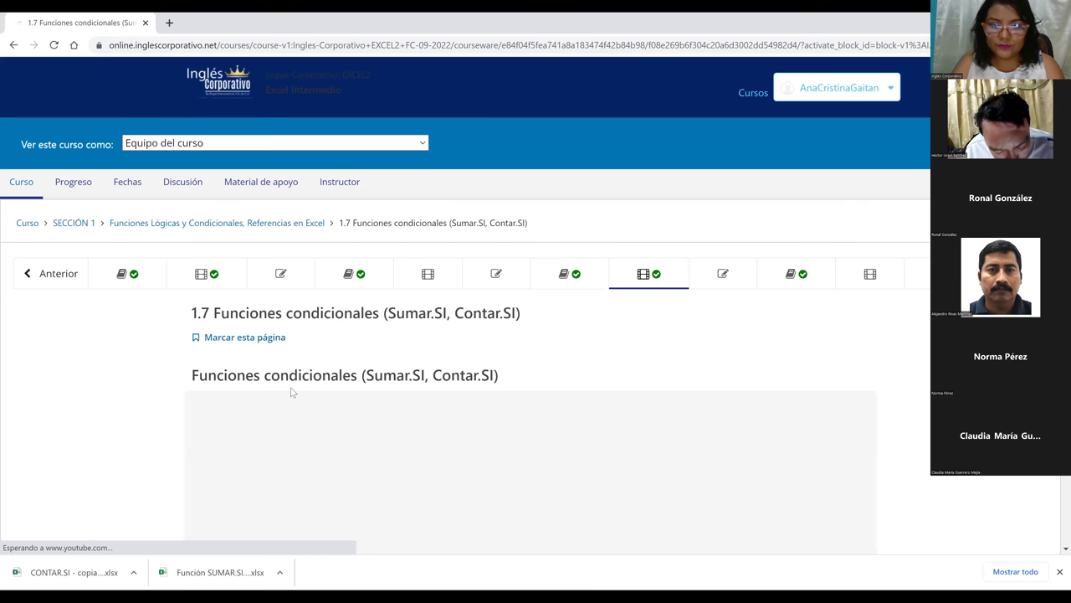
scroll(170, 440, down, 4)
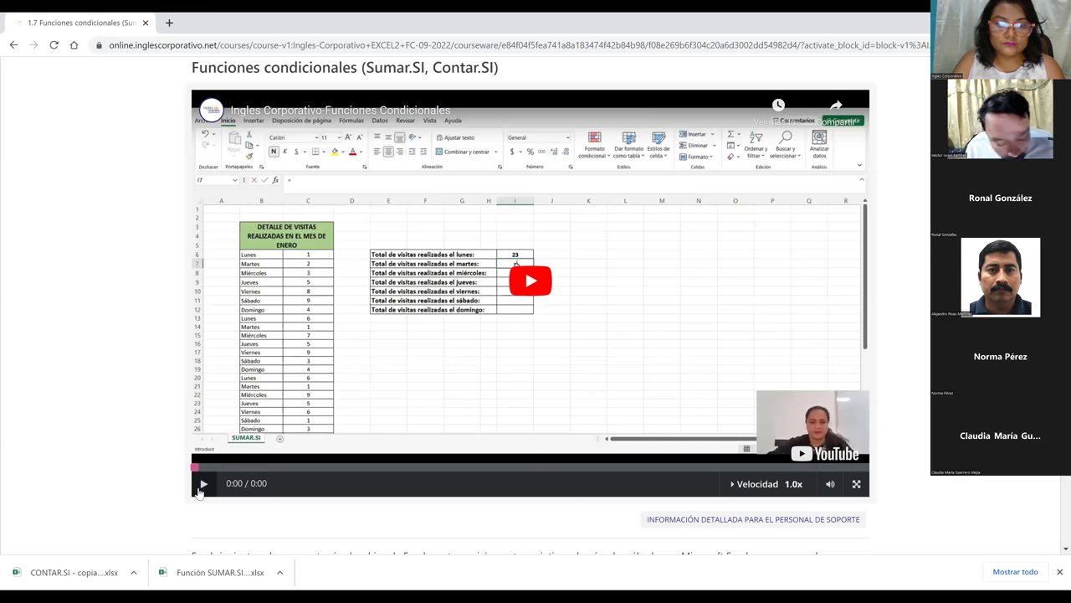
click(833, 461)
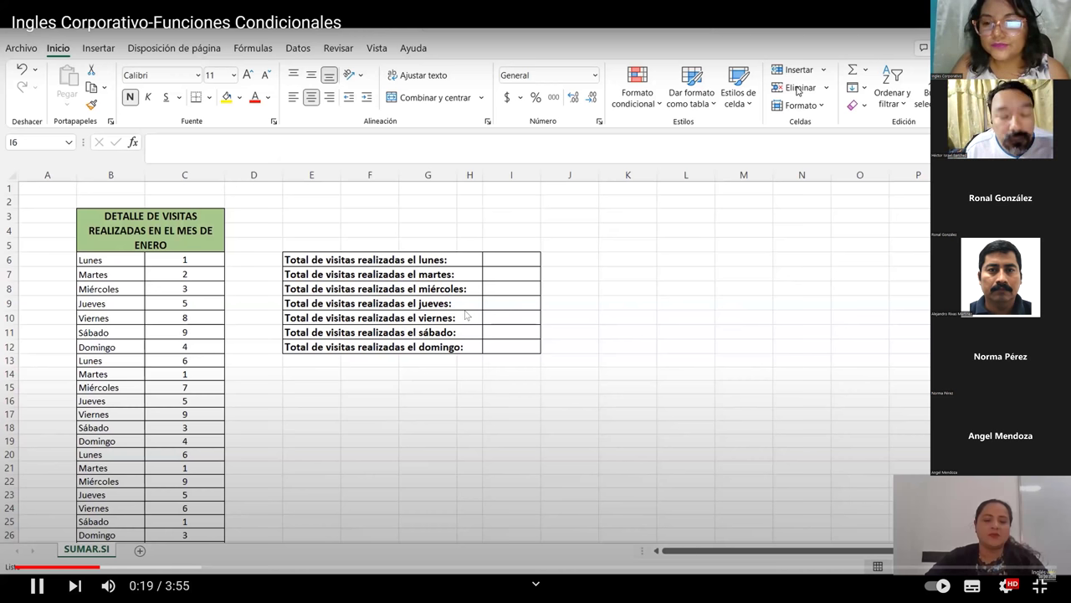
key(k)
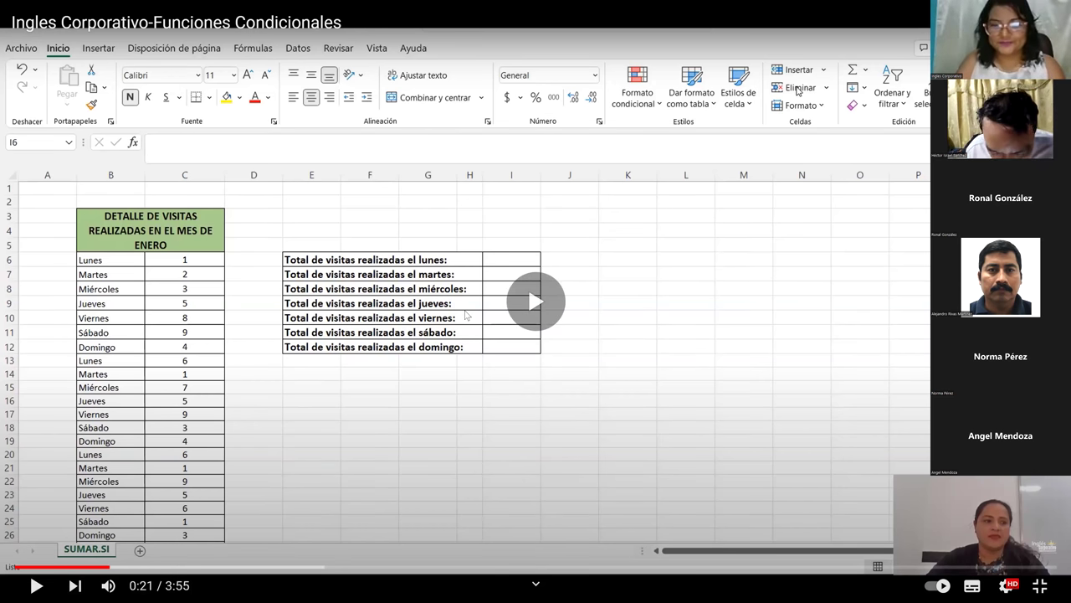
key(k)
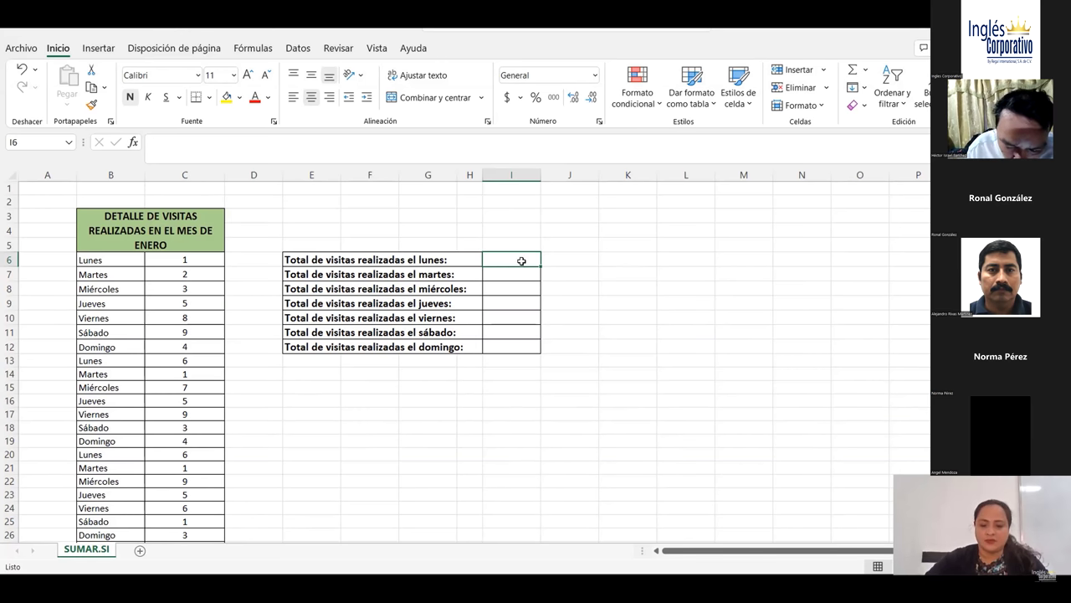
Step: Start a SUMAR.SI formula in cell I6 for Monday's visits, using the weekday cells B6:B39 as the range
text(=)
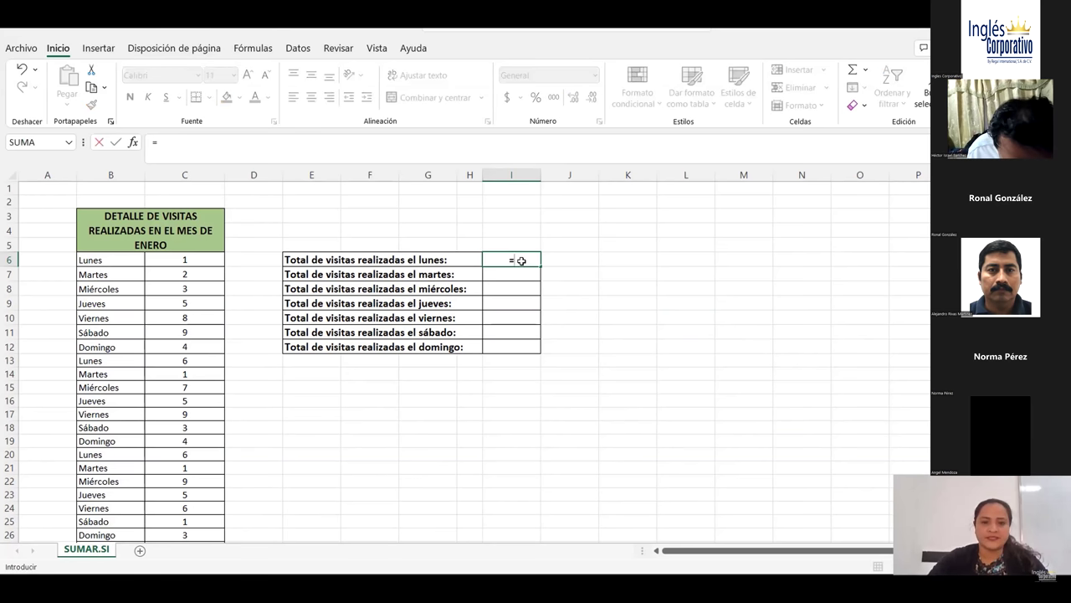
text(sum)
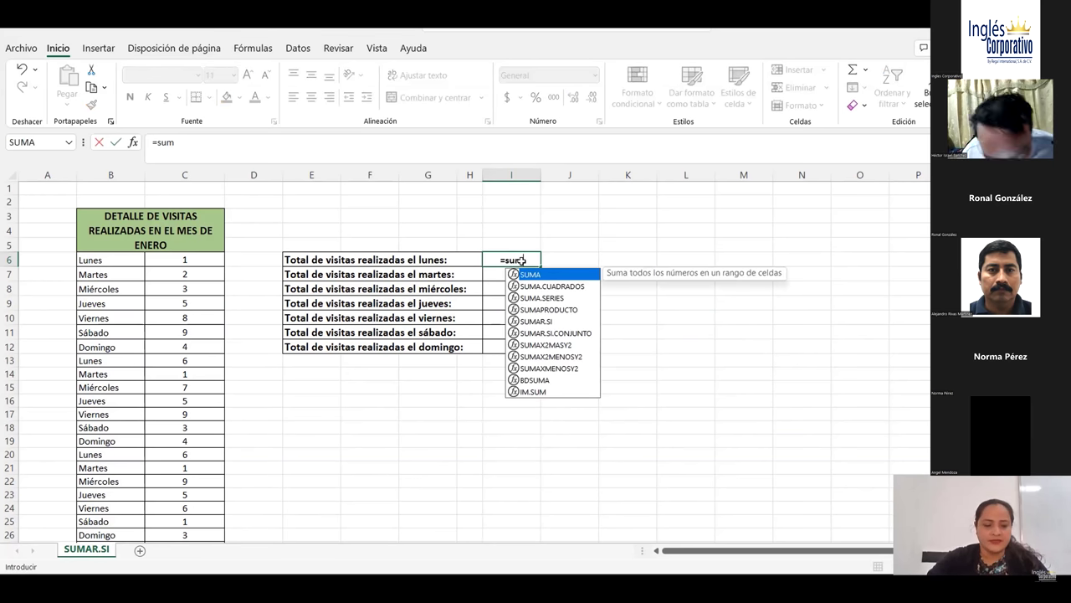
text(ar)
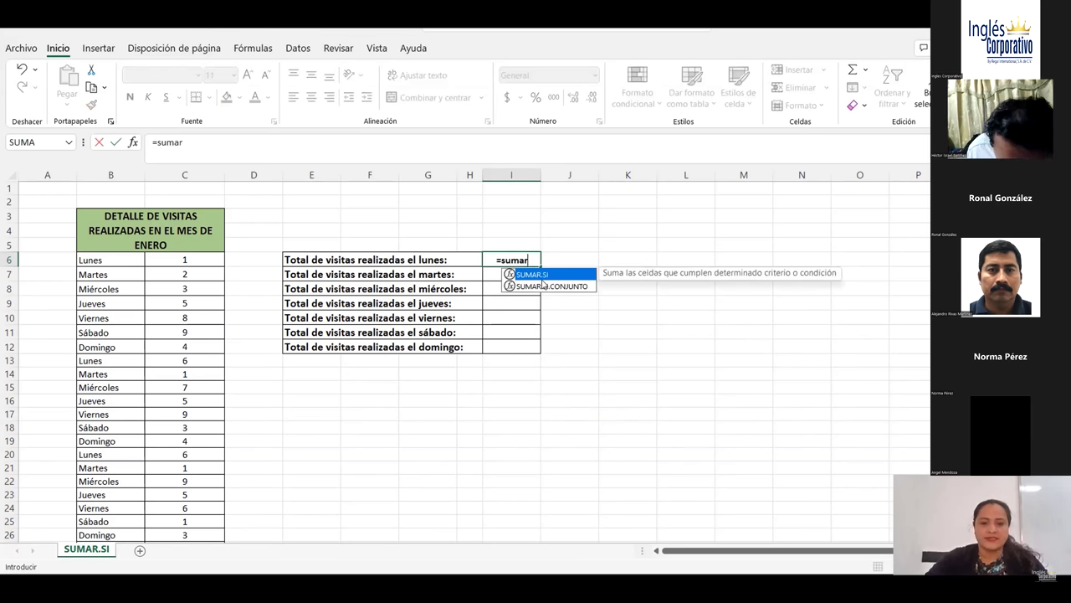
double_click(572, 274)
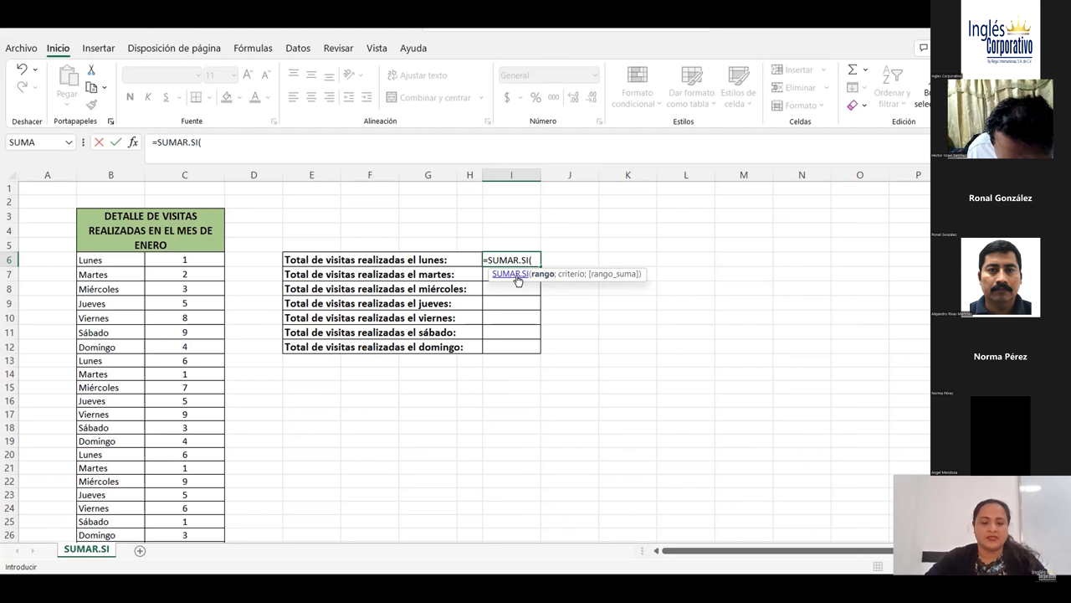
click(110, 256)
drag(110, 256, 113, 496)
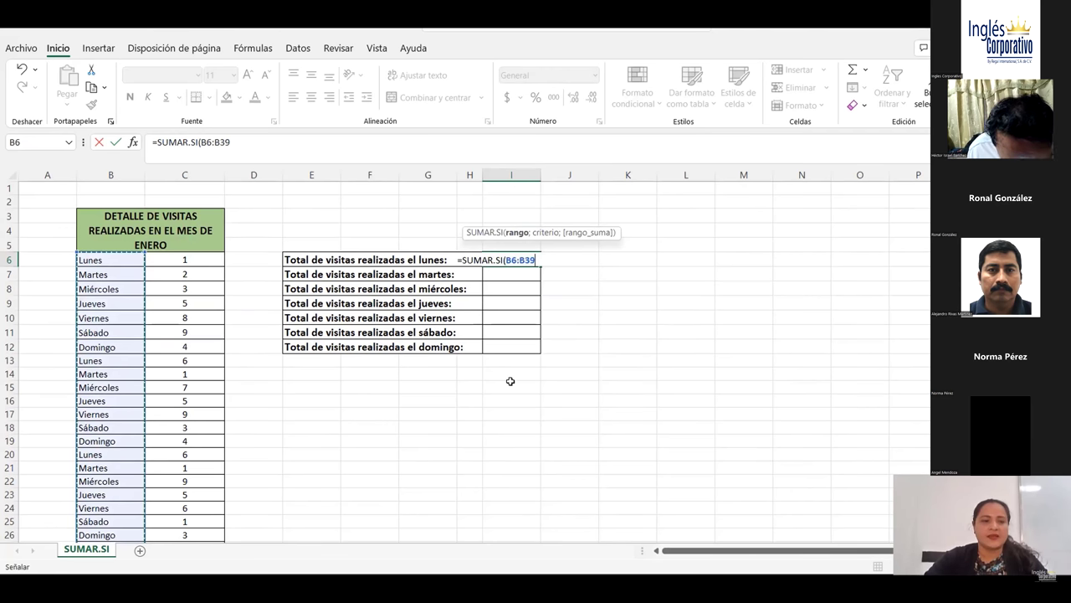
Step: Add "=lunes" as the criterion of the SUMAR.SI formula, separated from the range by a semicolon
text(;)
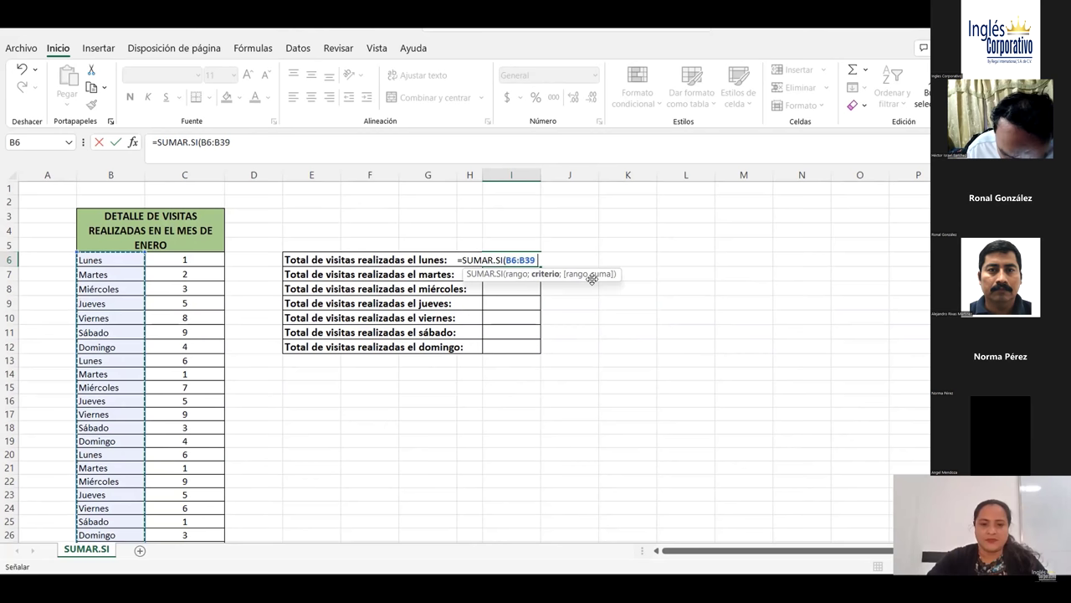
text(;)
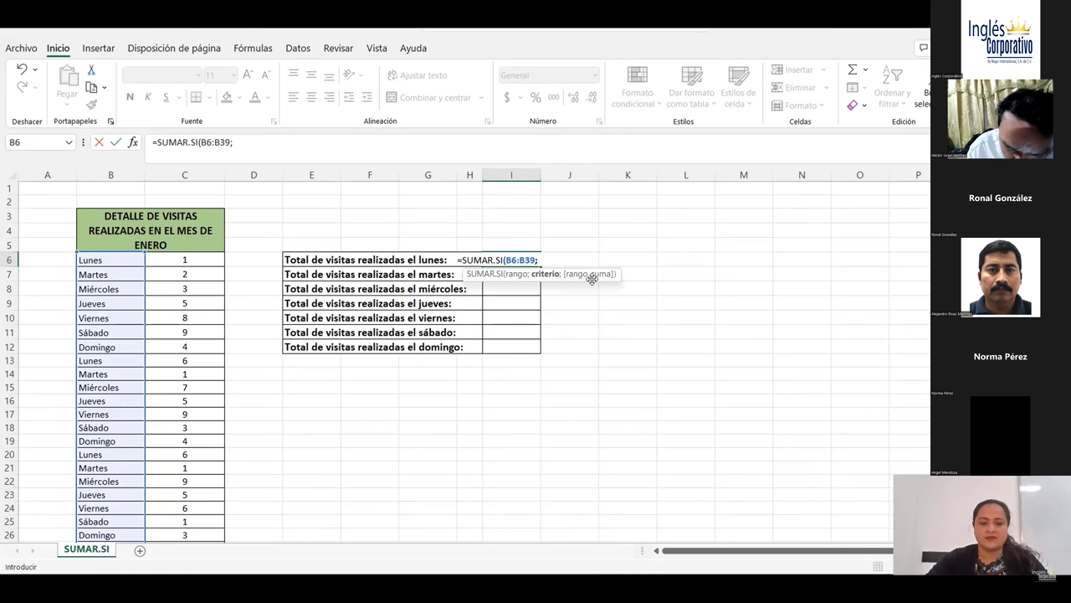
text(")
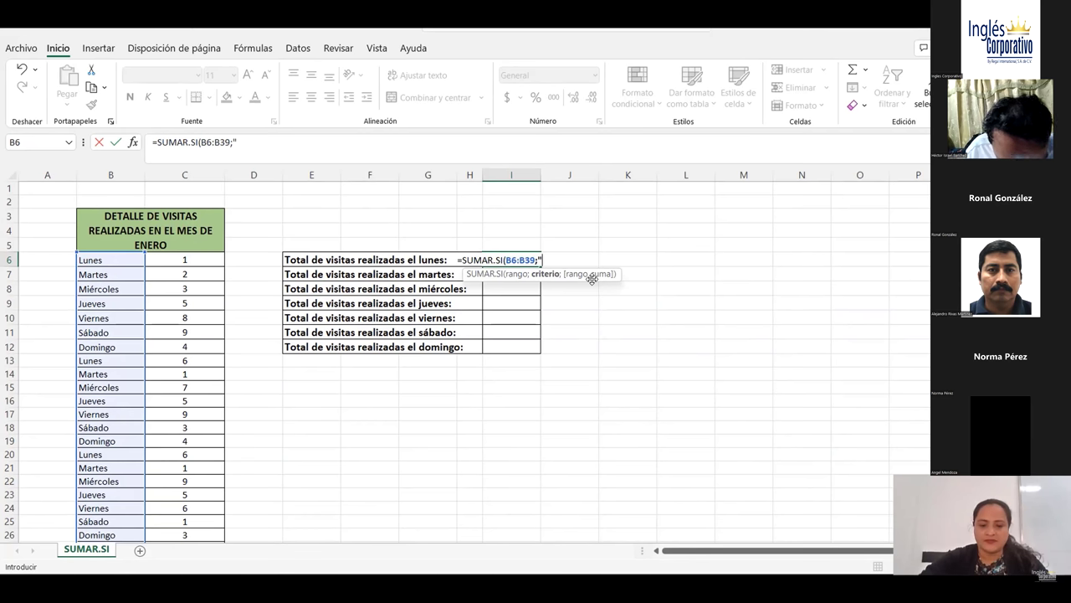
text(=)
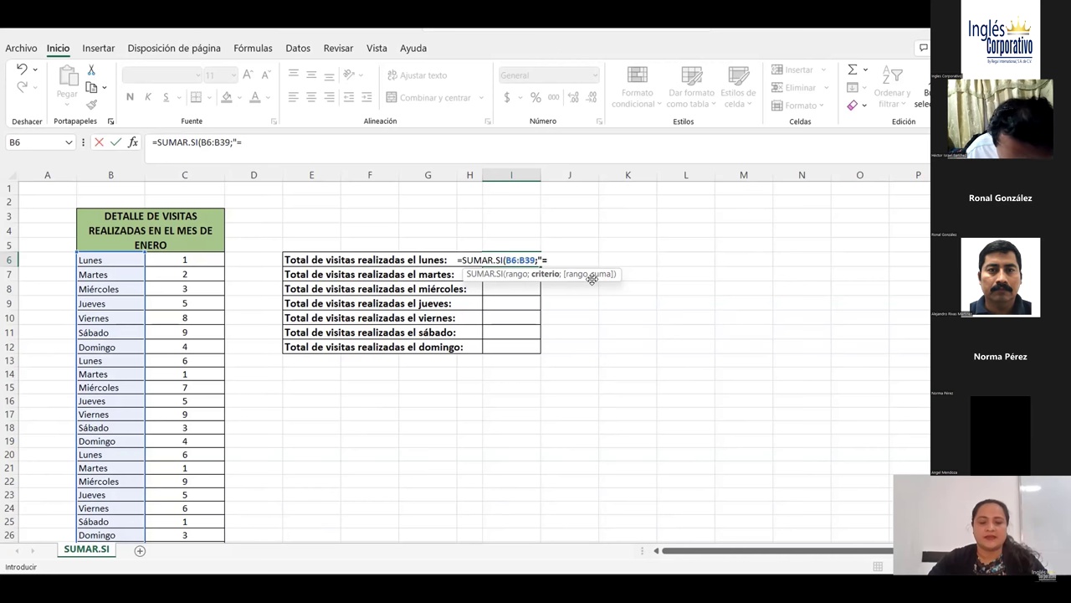
text(lunes)
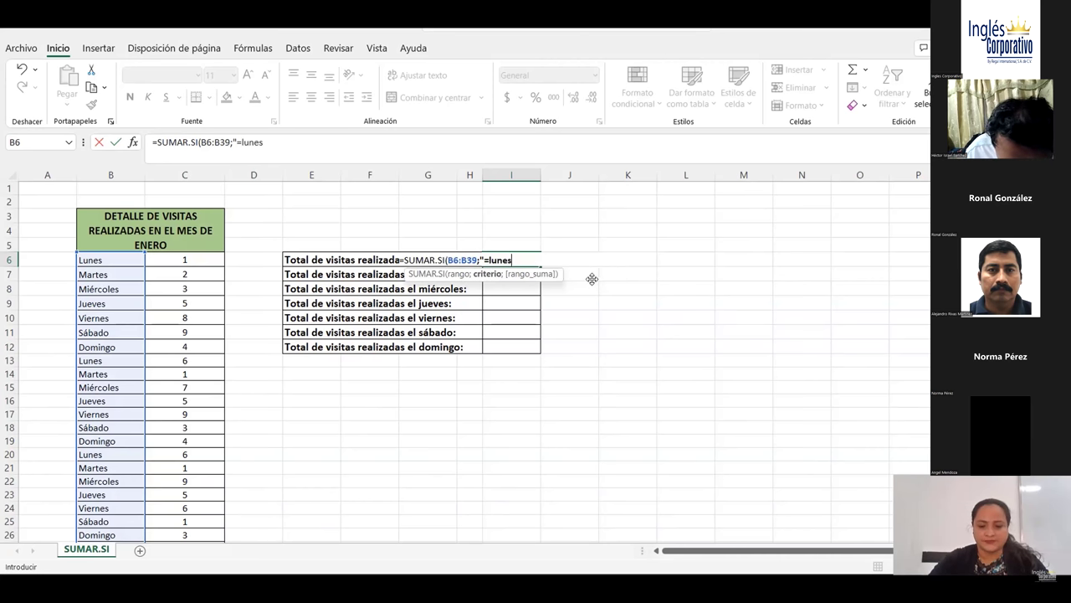
text(")
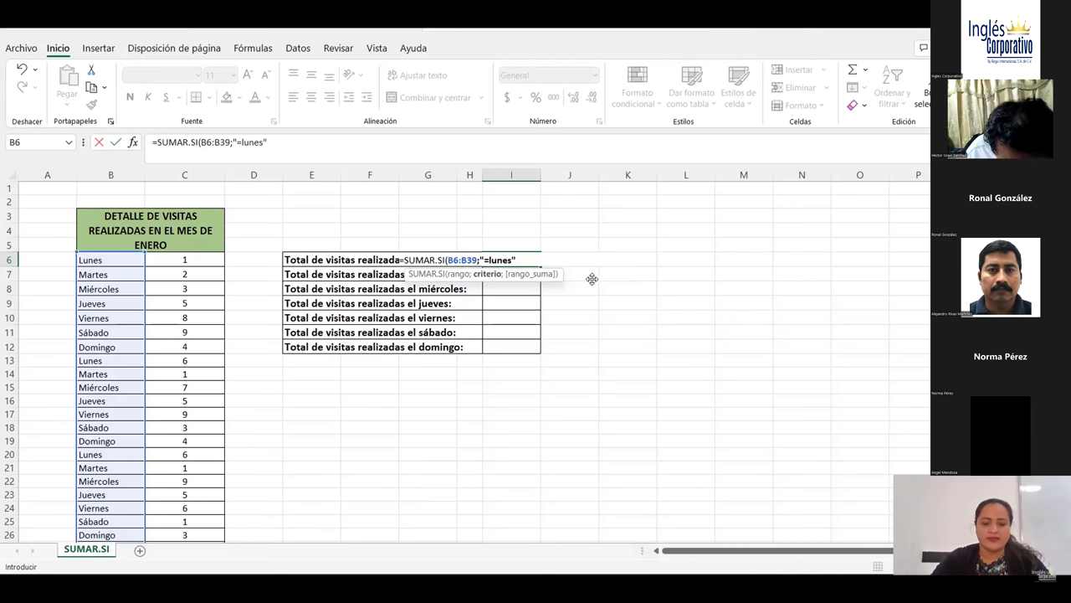
Step: Add the visit counts C6:C40 as the sum range of Monday's SUMAR.SI formula, separated by a semicolon
text(;)
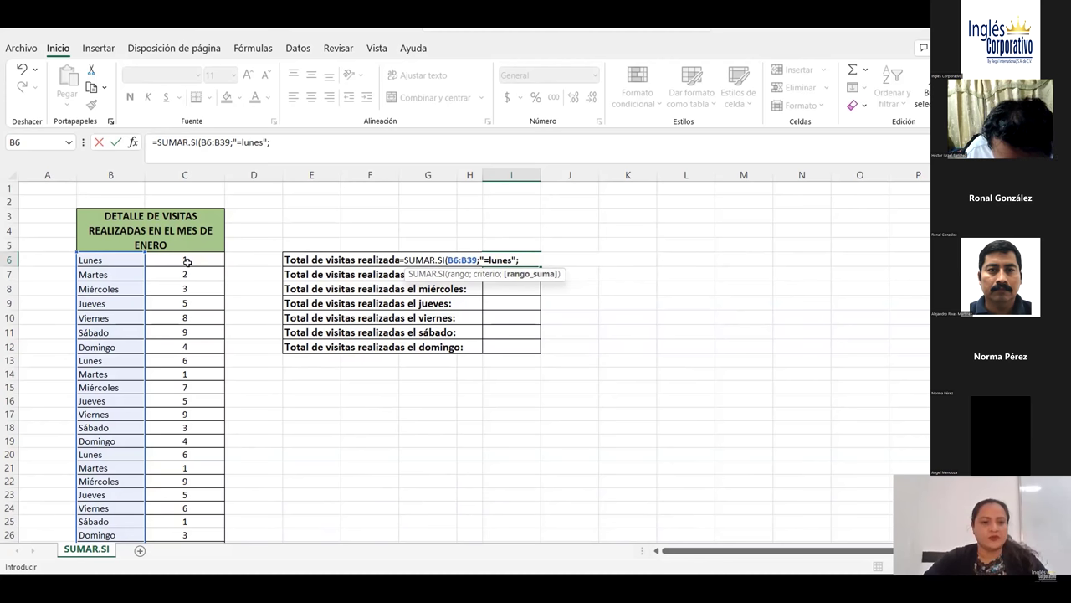
drag(188, 262, 193, 482)
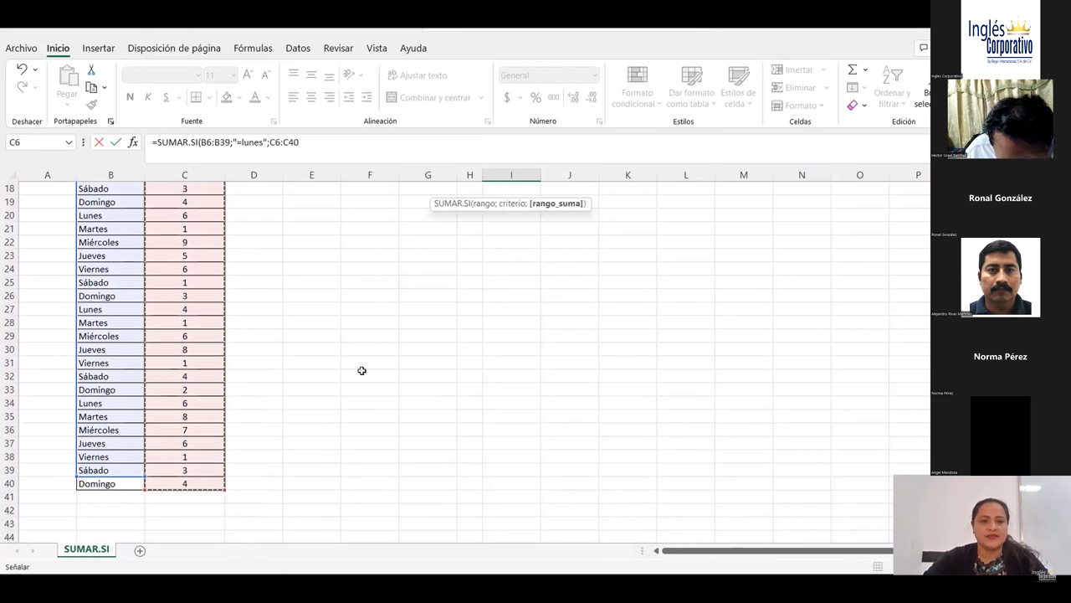
scroll(361, 370, up, 4)
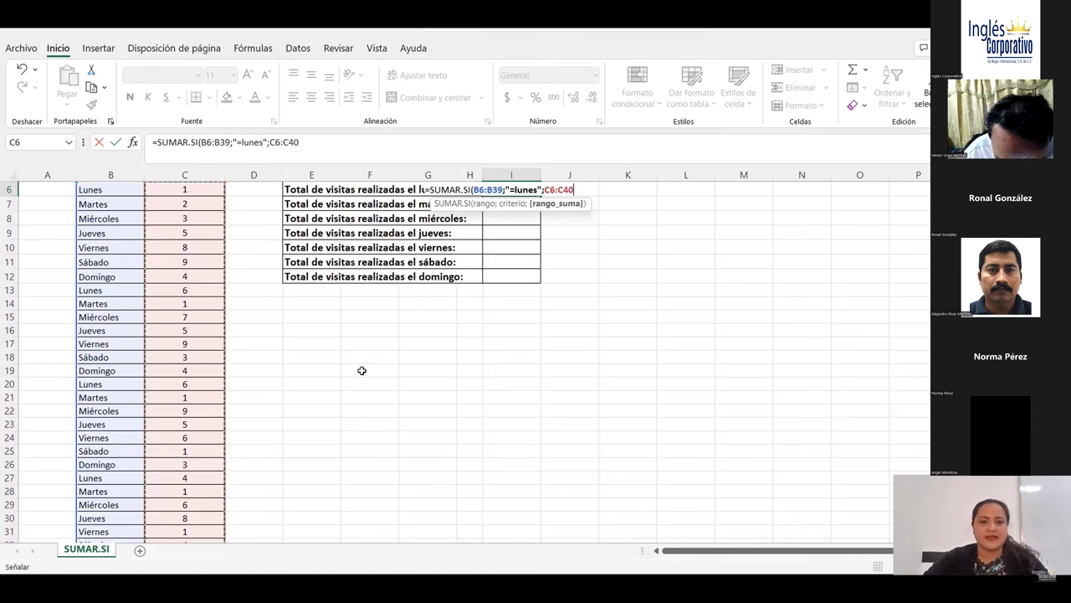
scroll(495, 275, up, 2)
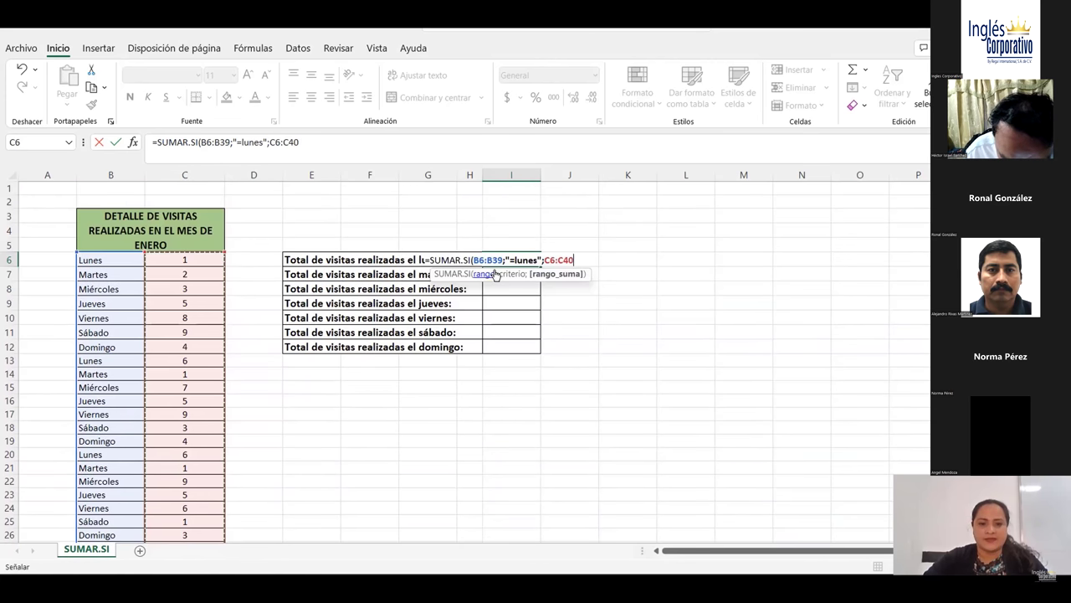
Step: Extend the weekday range in Monday's SUMAR.SI formula to B6:B40 and complete the formula with its closing parenthesis
click(501, 260)
key(BackSpace)
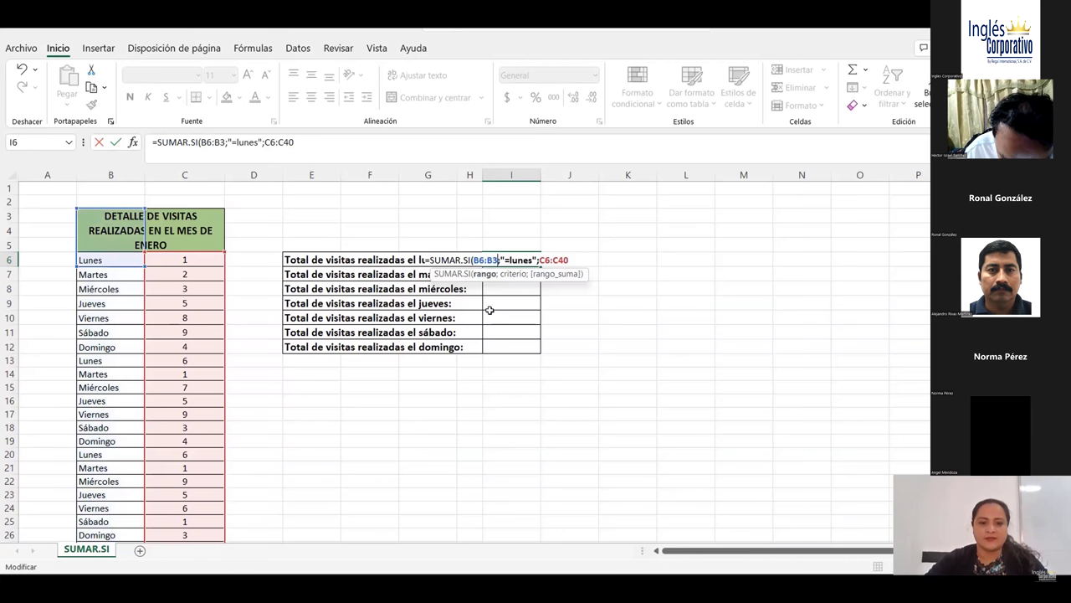
key(BackSpace)
text(4)
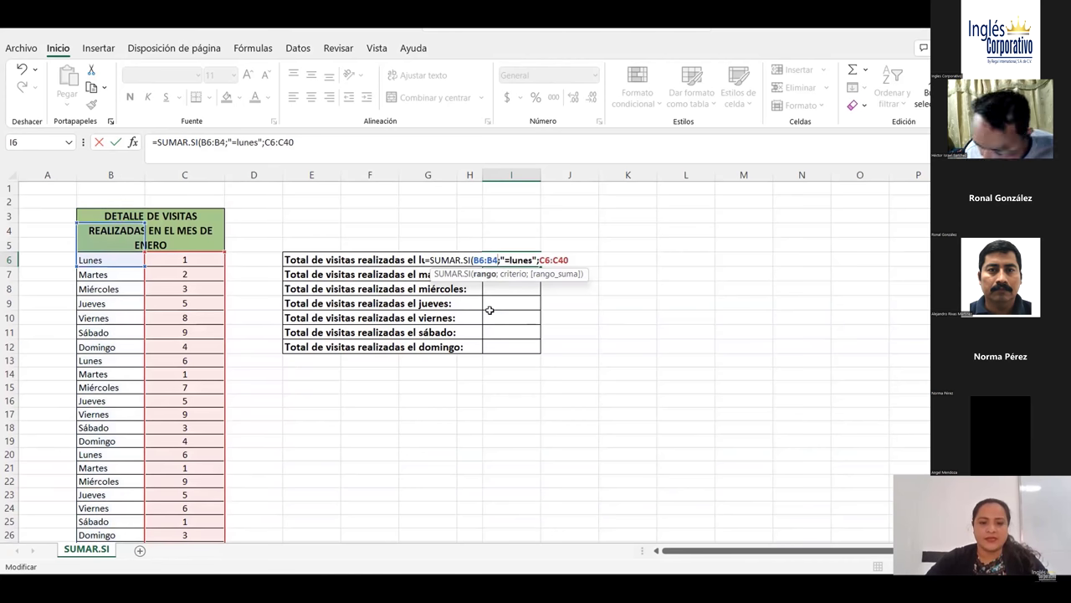
text(0)
click(312, 141)
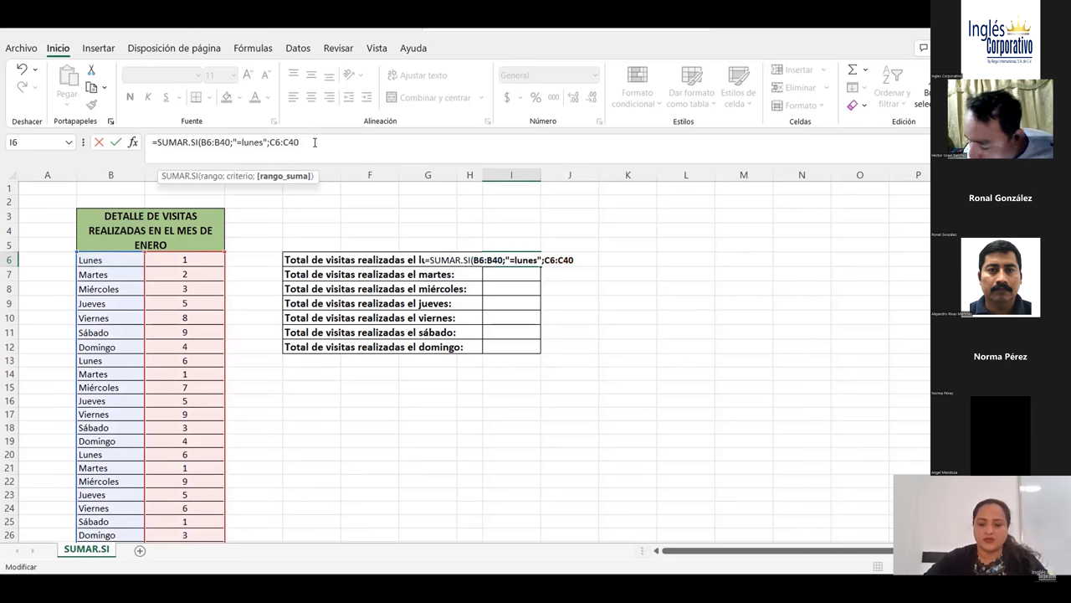
text())
key(Return)
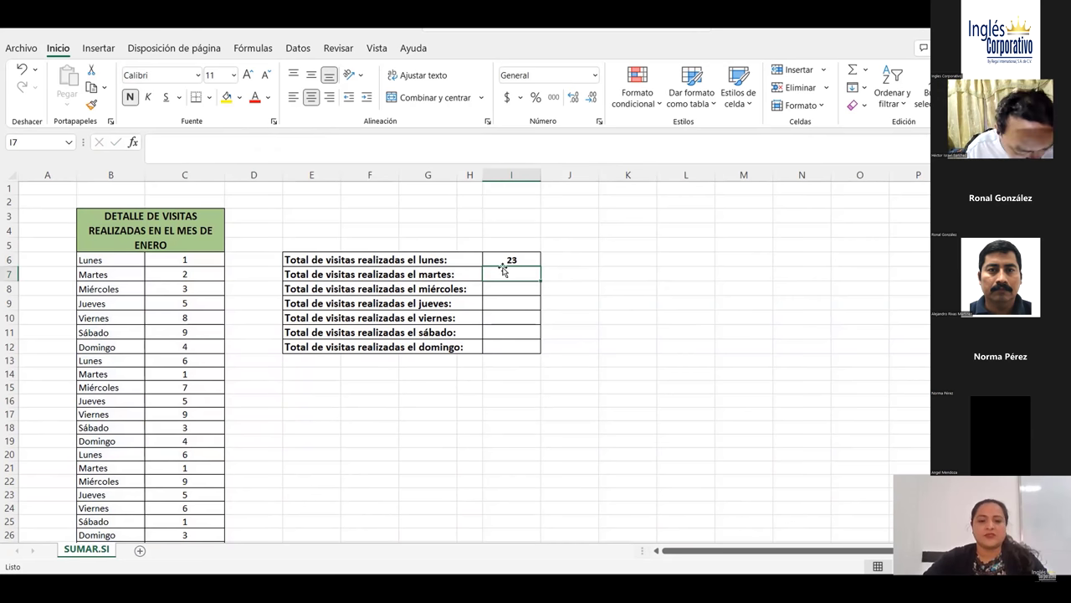
Step: Start a SUMAR.SI formula in cell I7 for Tuesday's visits, using the weekday cells B6:B40 as the range
text(=)
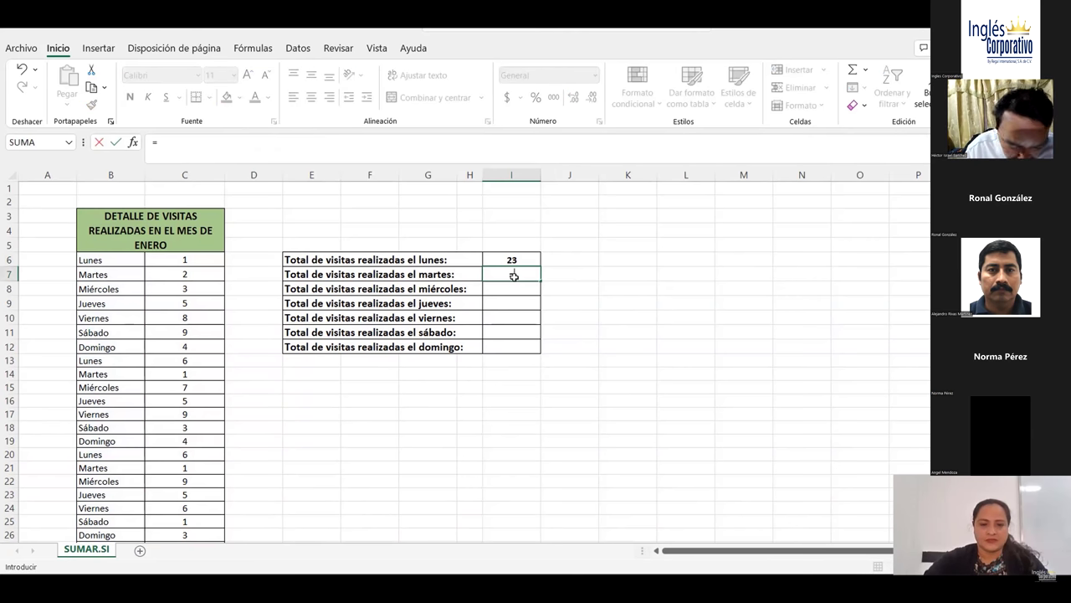
text(suma)
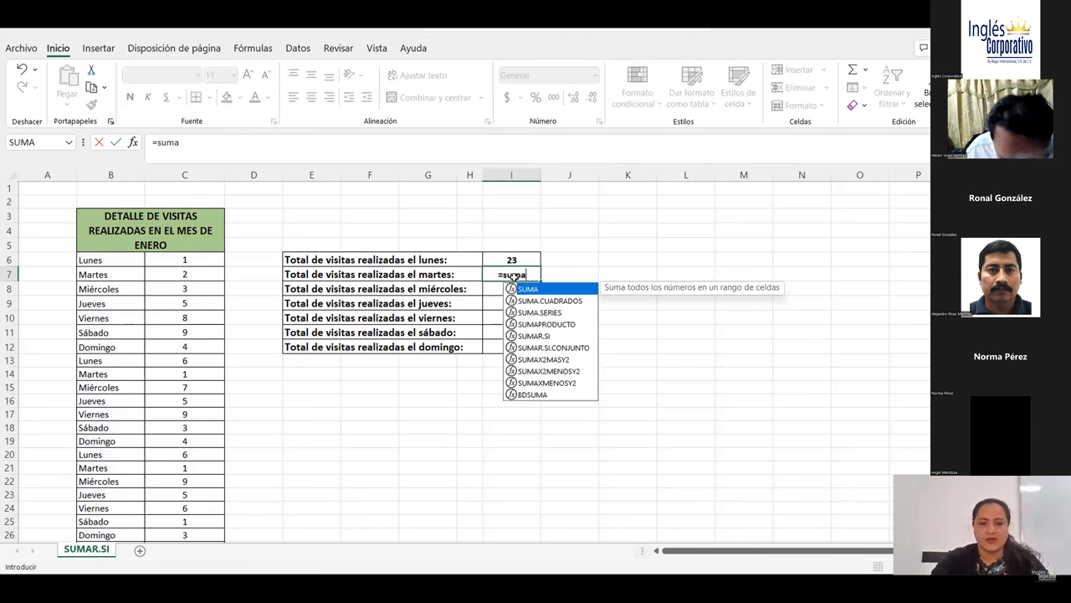
text(r)
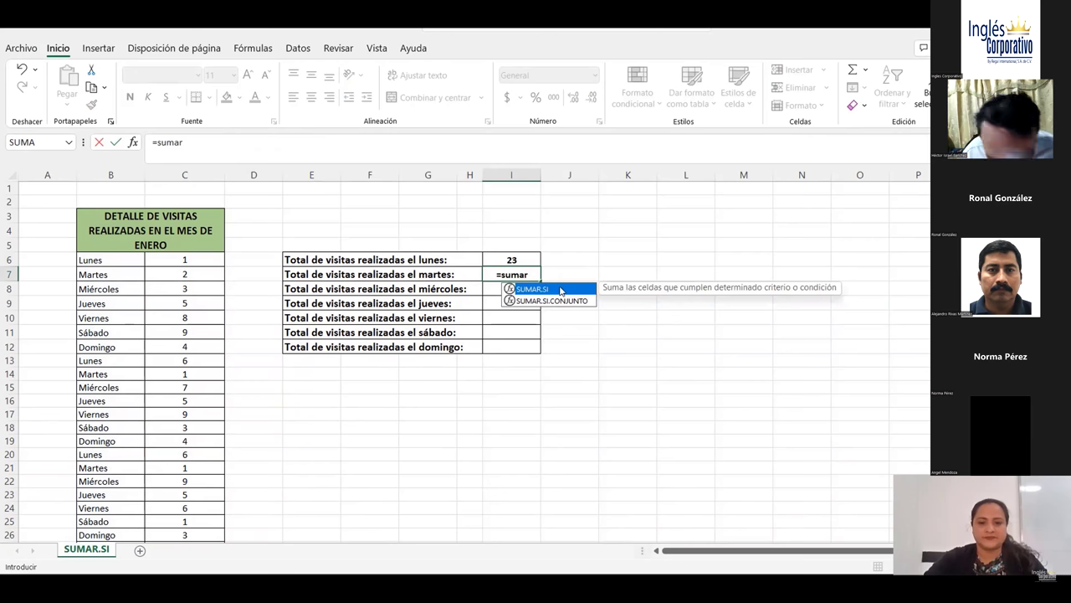
double_click(561, 289)
drag(126, 254, 132, 510)
click(236, 144)
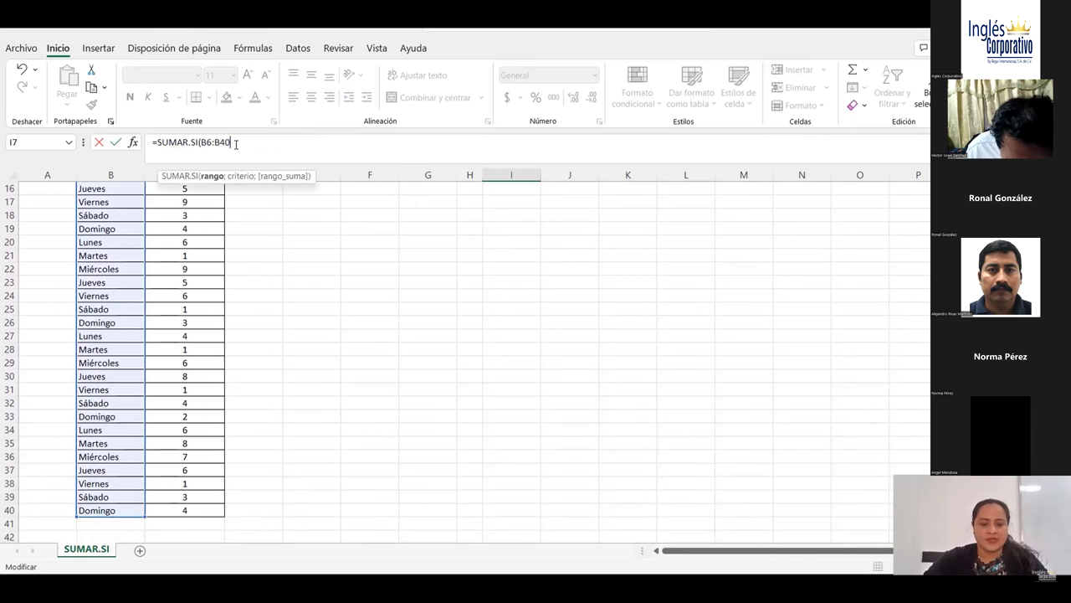
Step: Add "=martes" as the criterion of Tuesday's formula, with a semicolon before and after it
text(;)
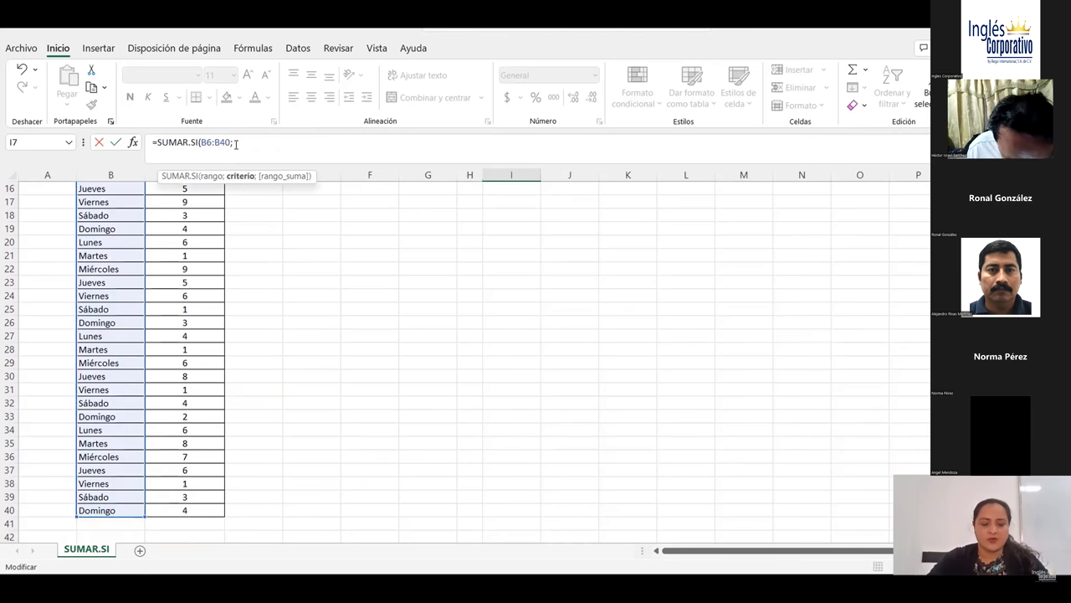
text(")
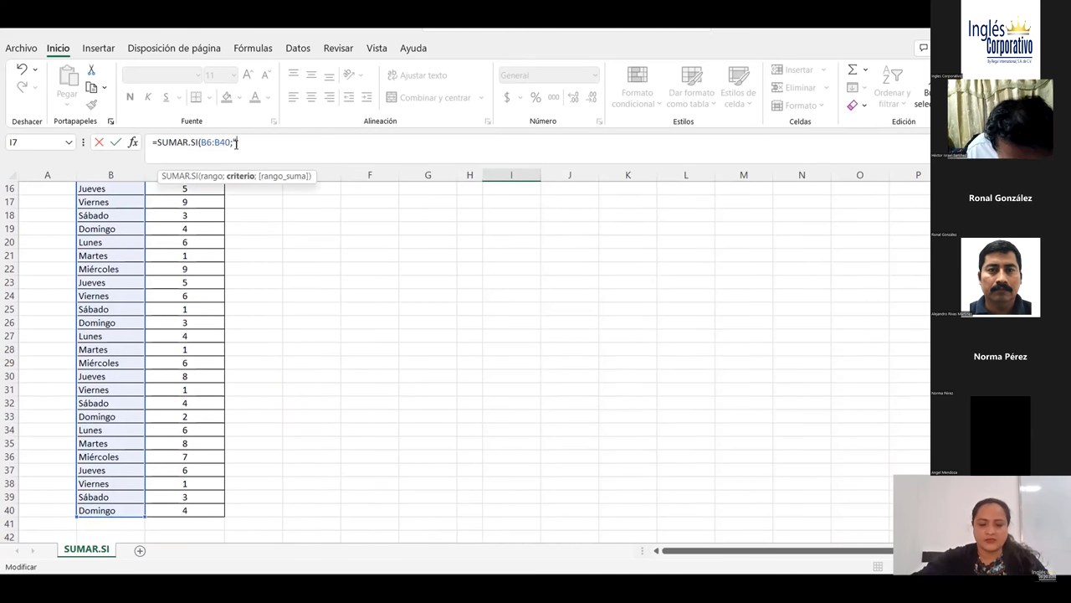
text(=)
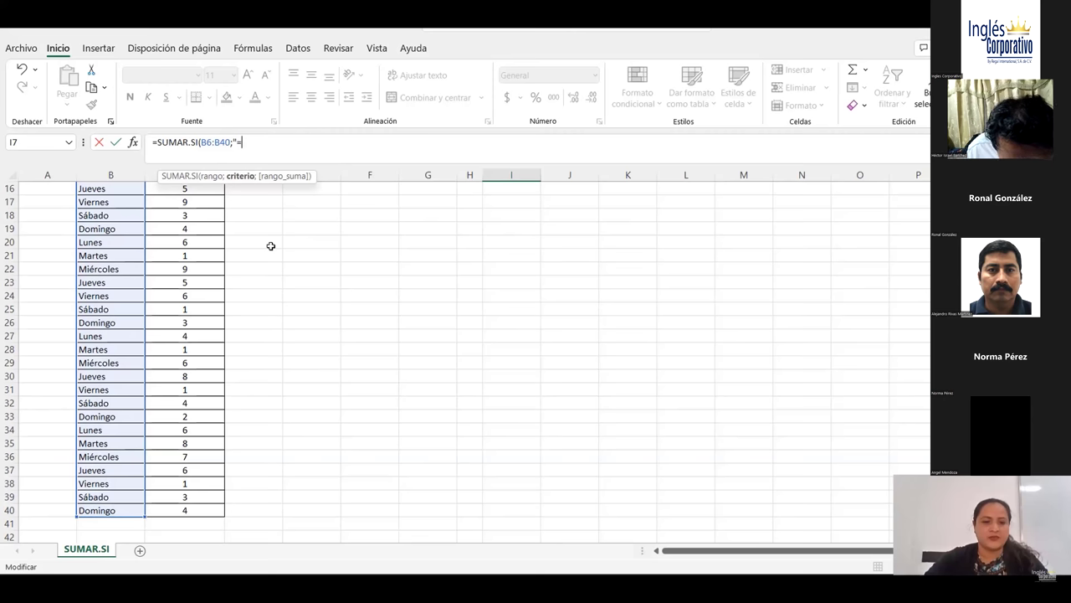
scroll(271, 246, up, 4)
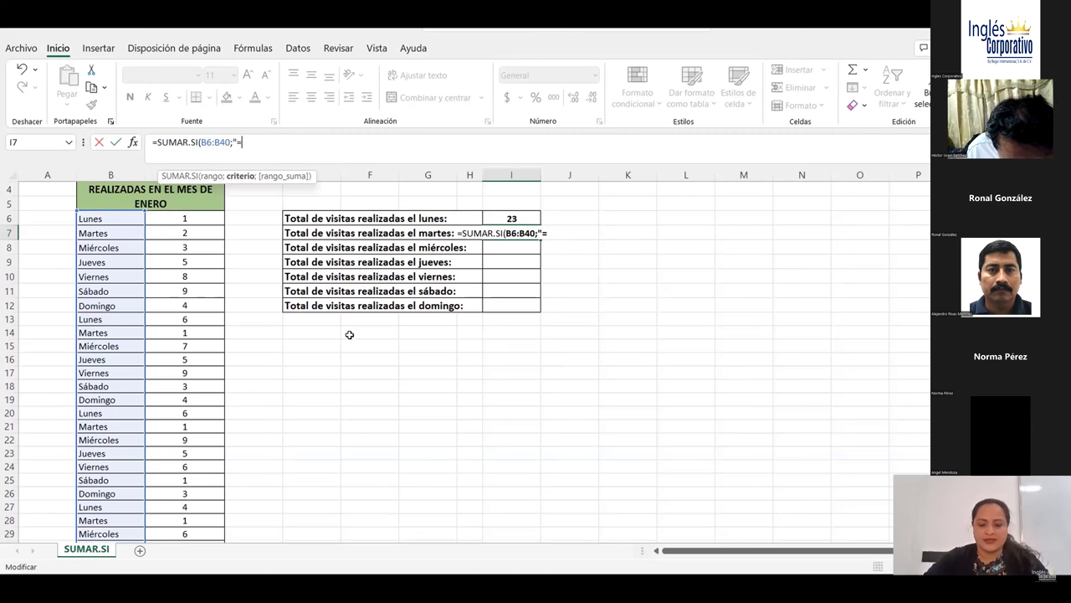
text(martes";)
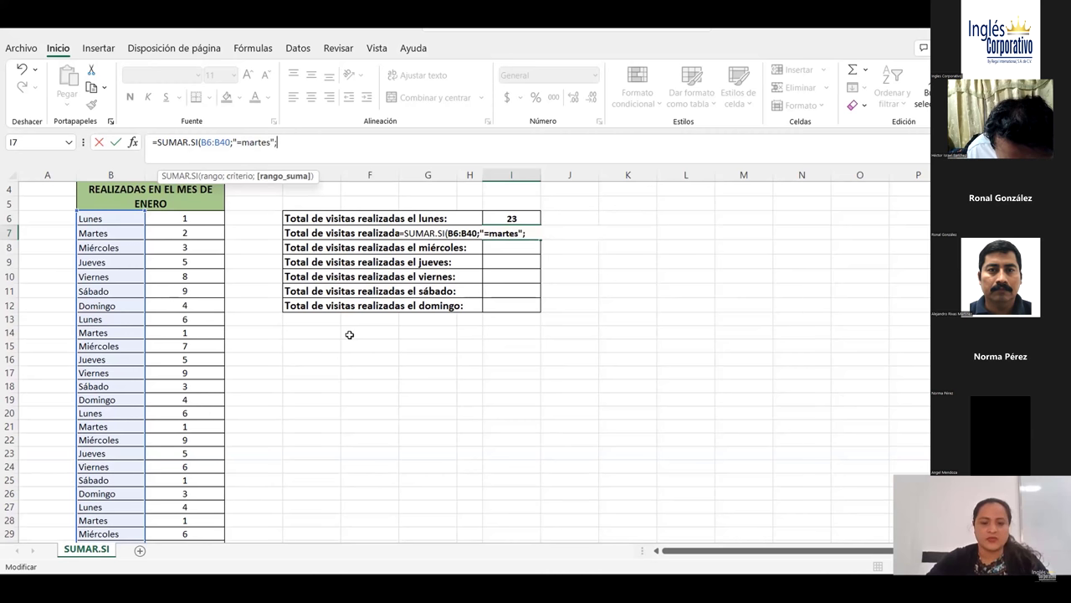
Step: Use C6:C40 as the sum range of Tuesday's SUMAR.SI formula, close the parenthesis and enter the formula
drag(192, 218, 192, 540)
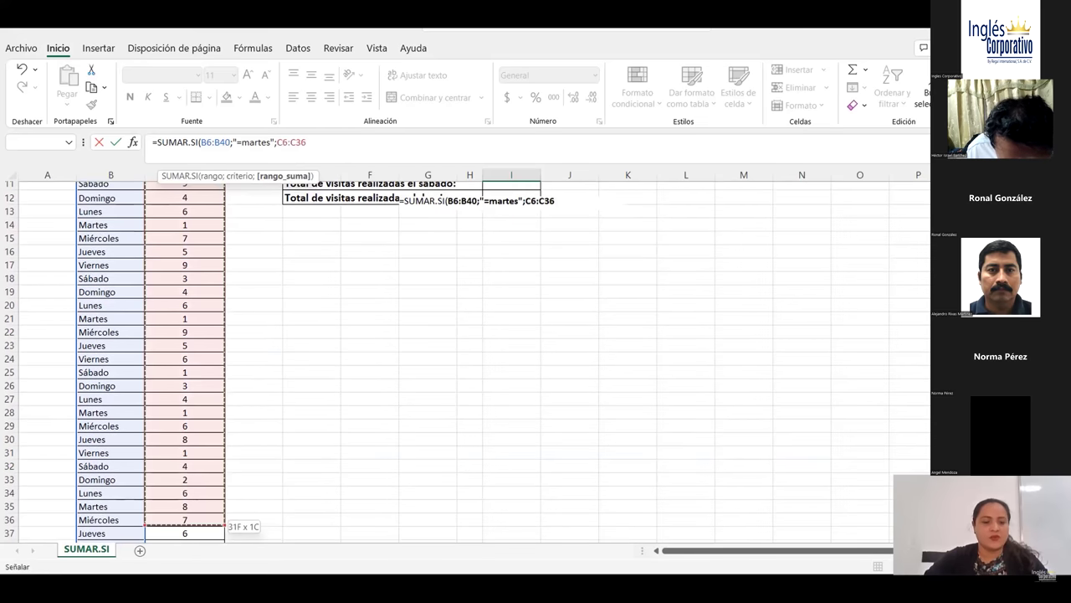
drag(193, 539, 188, 513)
scroll(319, 461, up, 5)
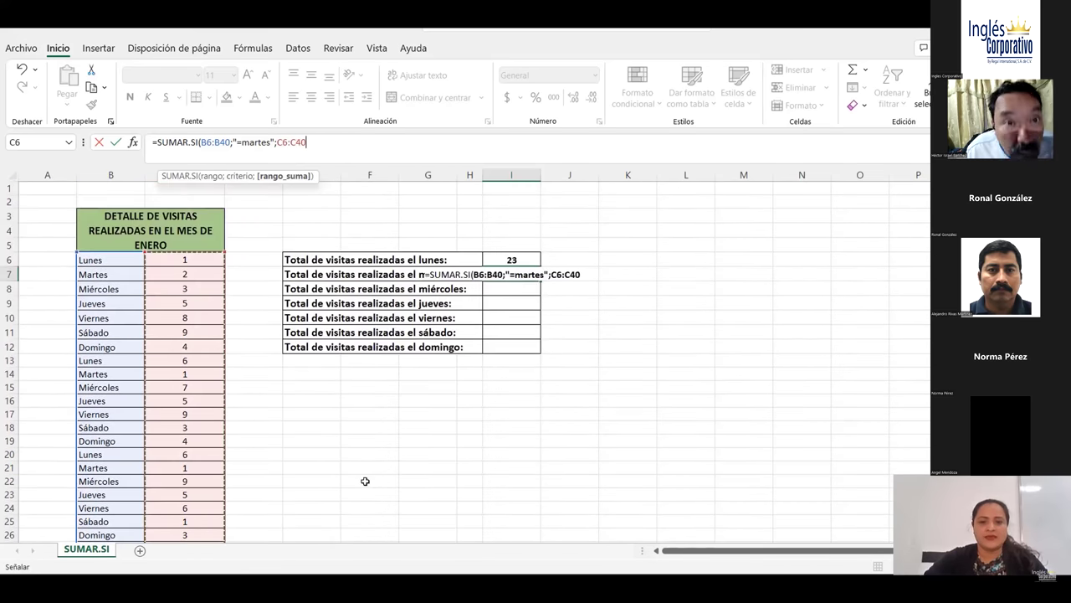
text())
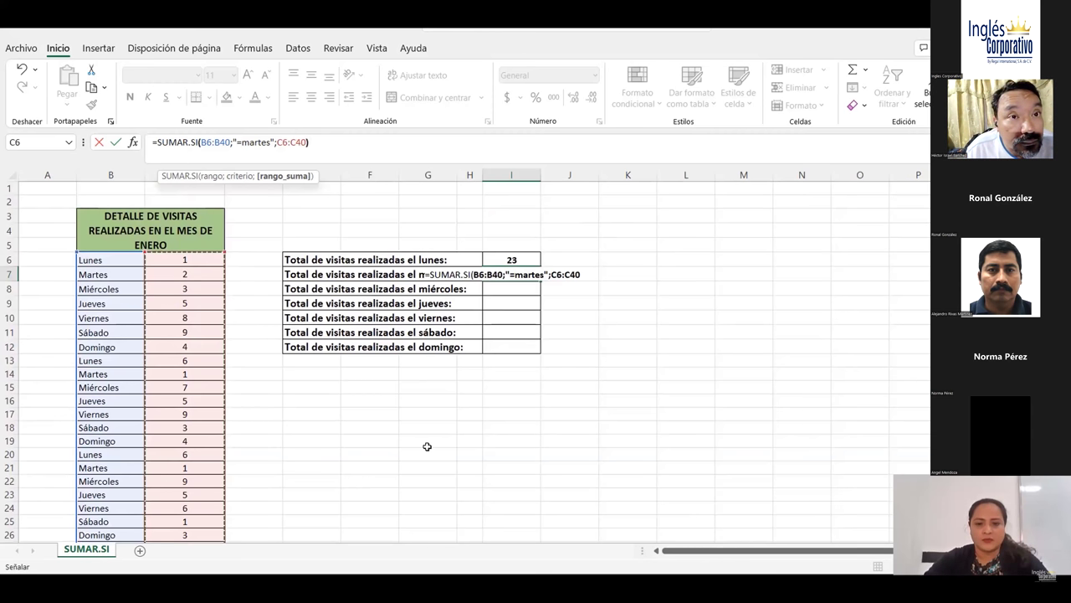
key(Return)
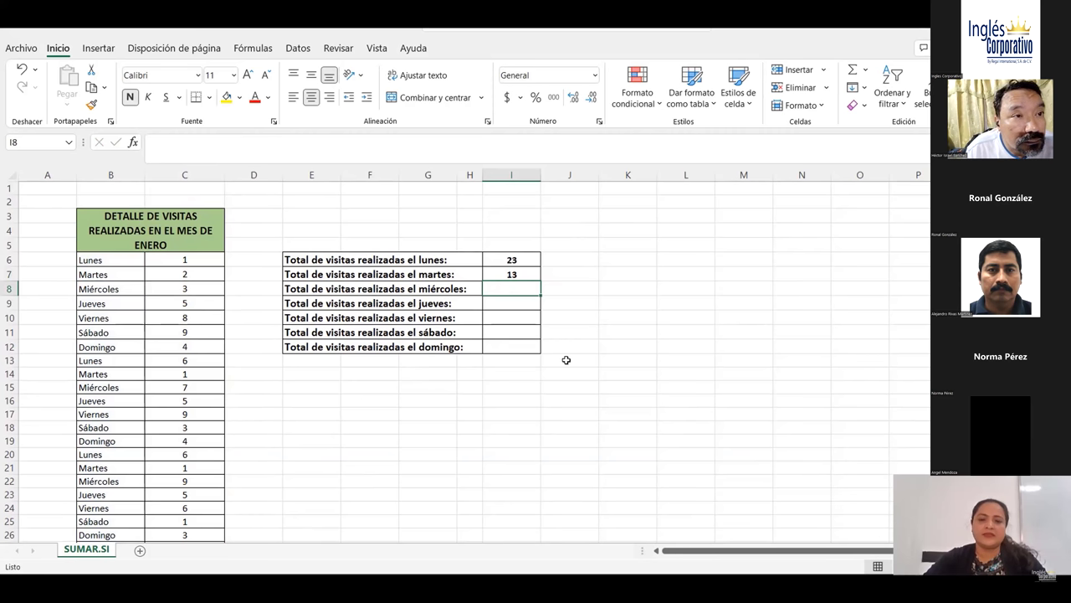
Step: Fill Tuesday's SUMAR.SI formula from I7 down to I12 and select the Sunday total to check the copied formula
click(526, 273)
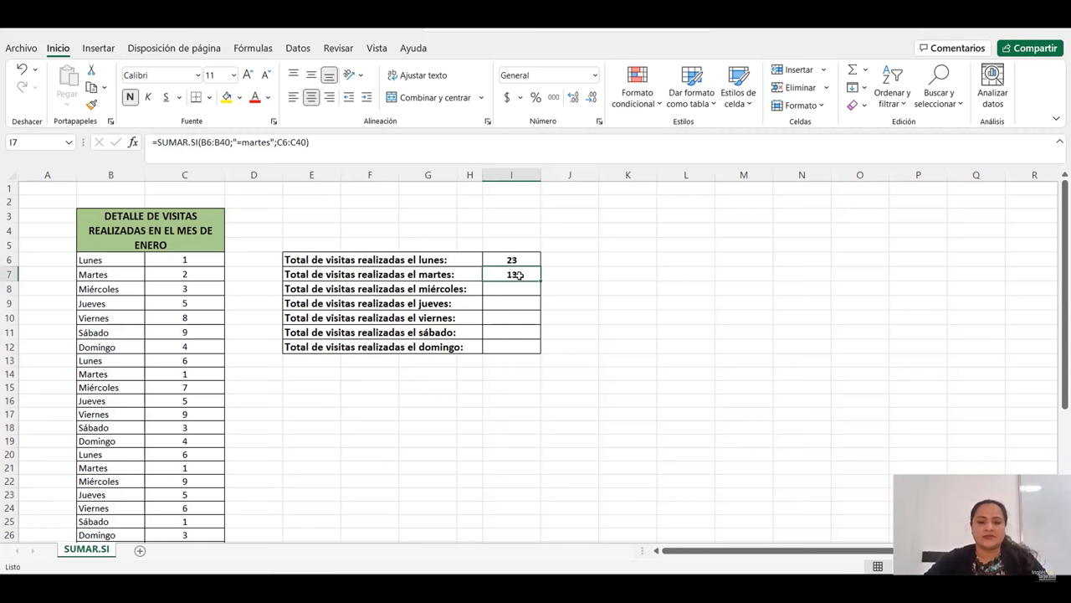
drag(542, 284, 537, 350)
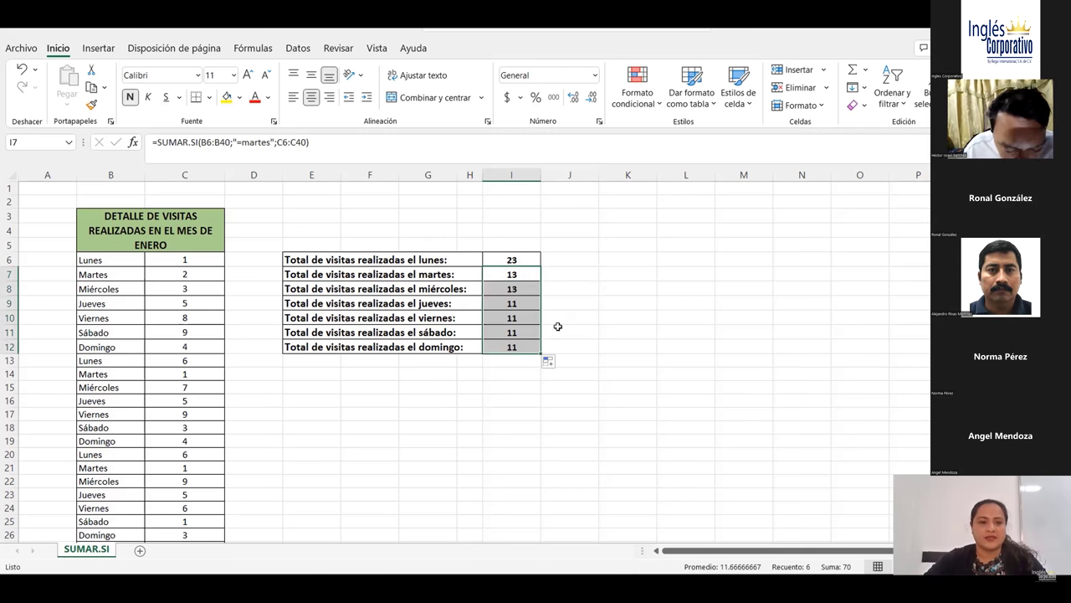
click(505, 347)
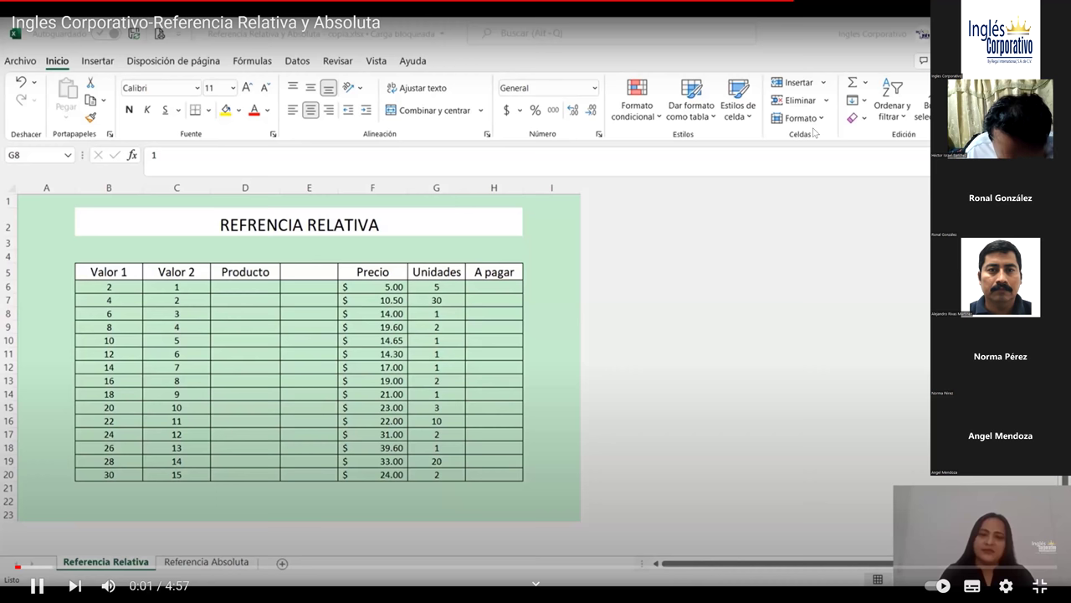
Step: Pause the Referencia Relativa y Absoluta video briefly and resume it
key(k)
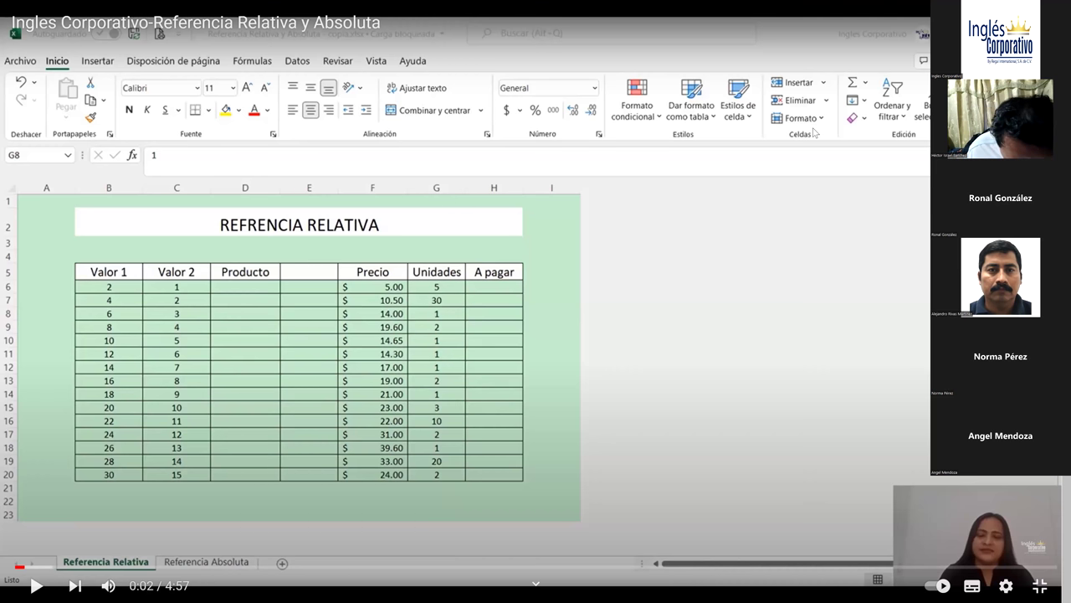
key(k)
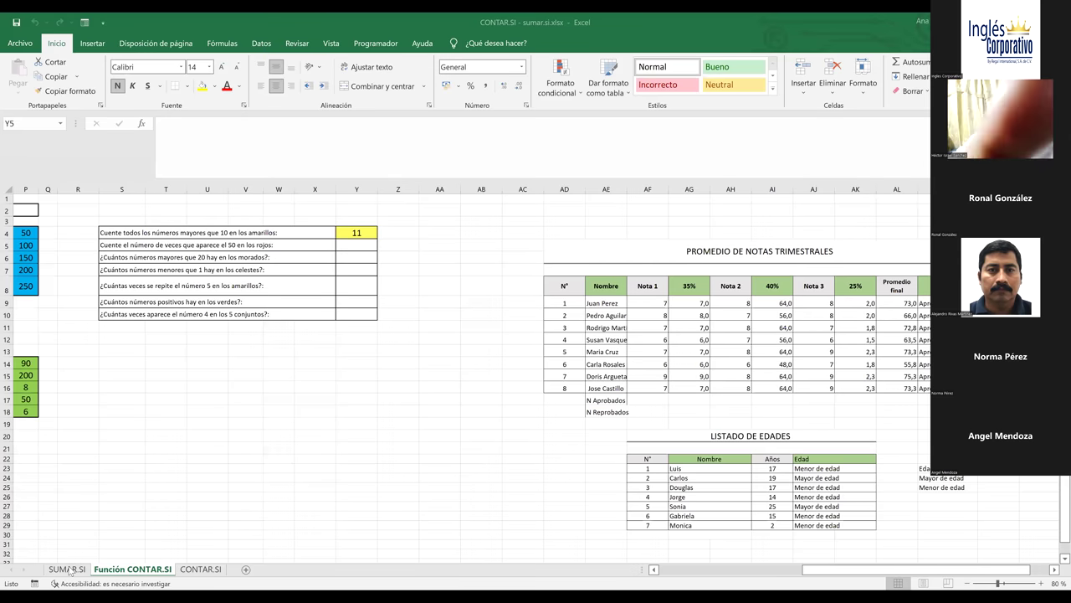
Step: Open the SUMAR.SI sheet of the CONTAR.SI - sumar.si.xlsx workbook and select Tuesday's total cell I7
click(68, 569)
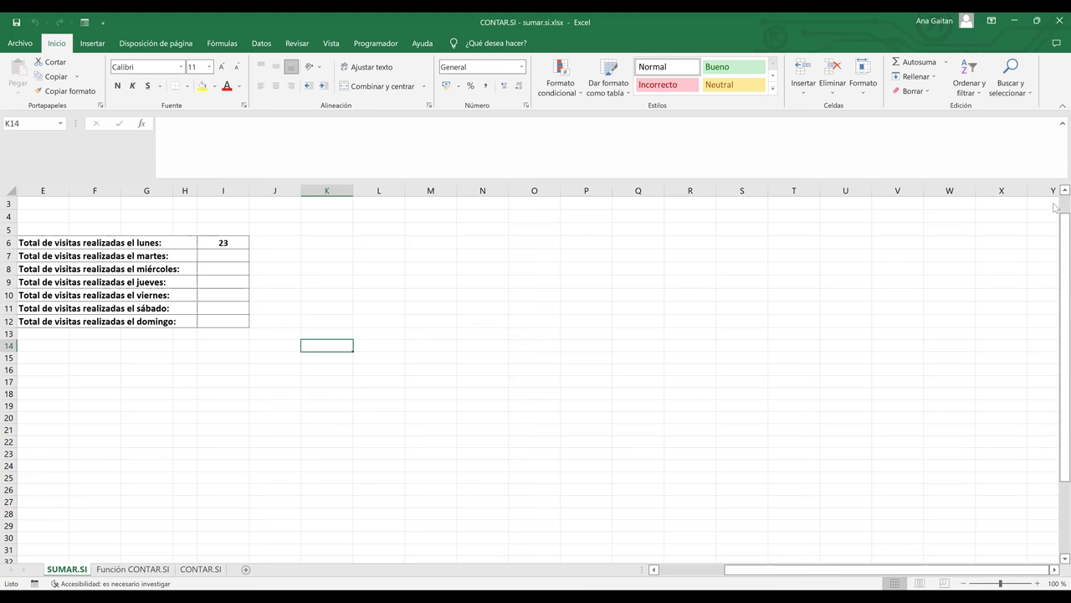
scroll(1054, 207, up, 1)
click(535, 429)
drag(739, 577, 463, 278)
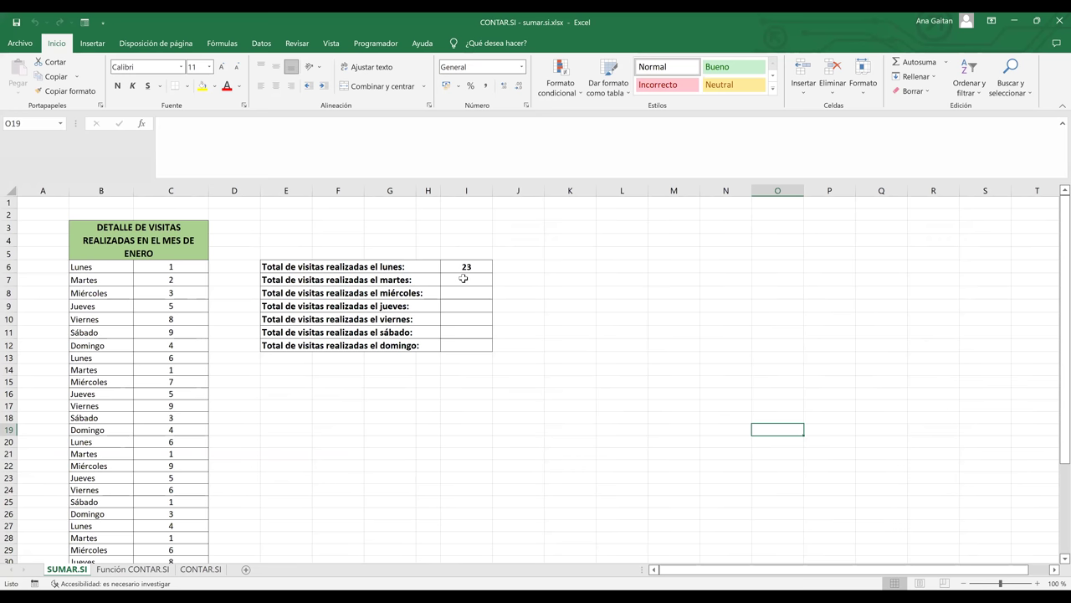
click(464, 277)
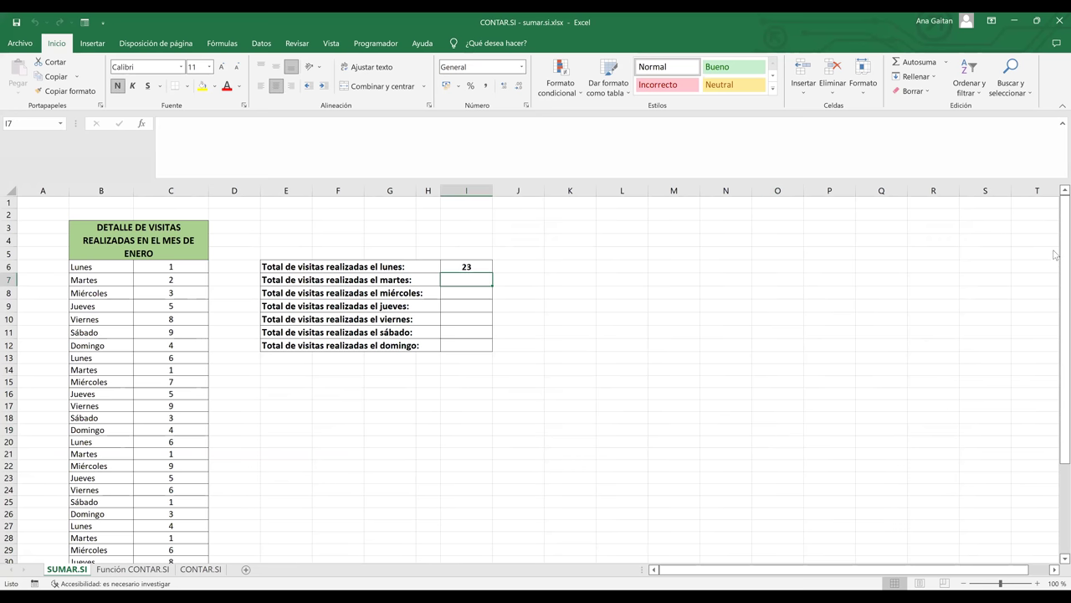
Step: Clear Monday's visit total formula from cell I6
drag(1056, 209, 452, 282)
click(458, 267)
double_click(459, 267)
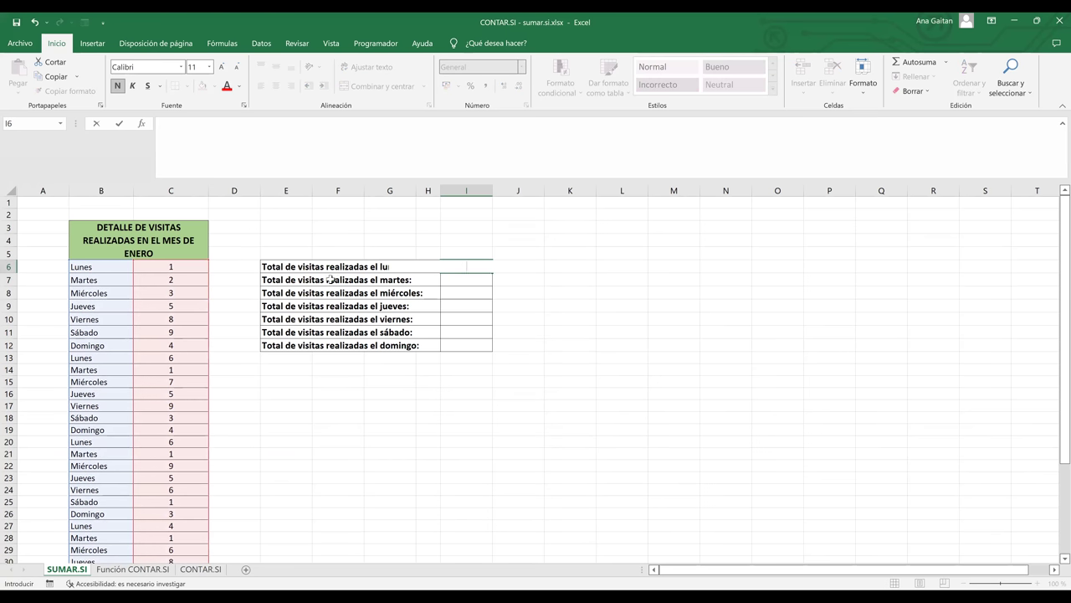
Step: Highlight the January visits table from its heading to row 16, and its first week of weekday names B6:B12
click(104, 231)
shift+click(167, 393)
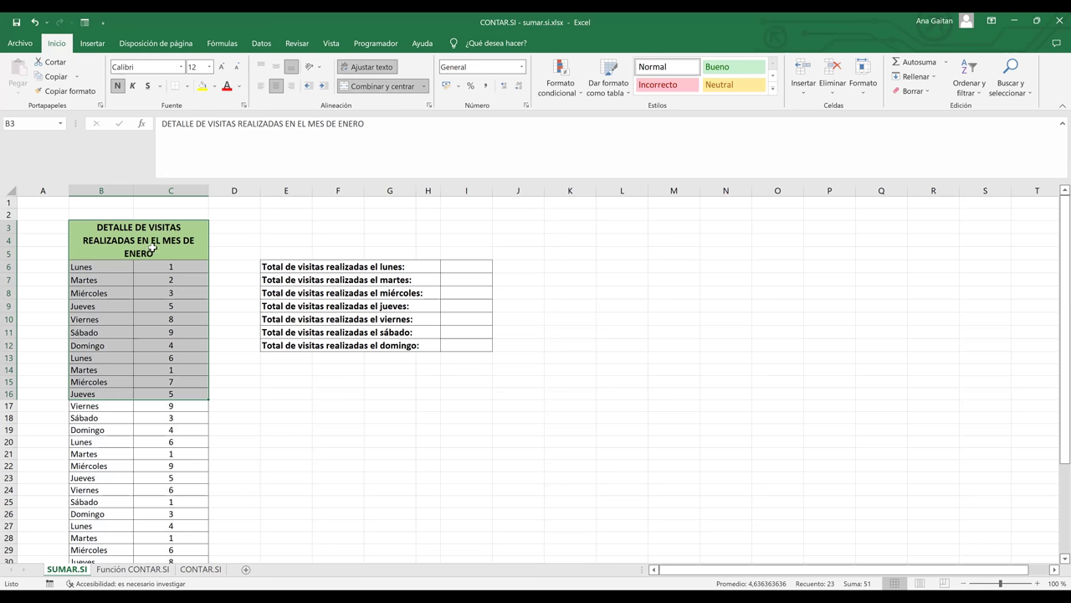
drag(103, 270, 98, 345)
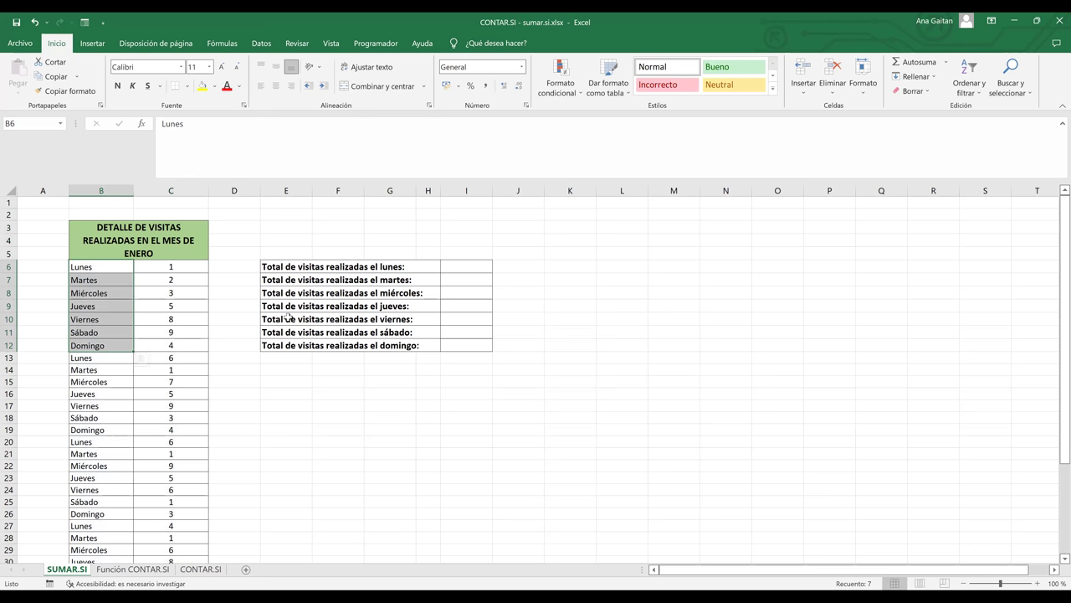
Step: Examine the January visits list down to its last entry in row 40
click(285, 405)
key(Down)
key(Down)
key(Down)
key(Down)
key(Down)
key(Down)
key(Down)
key(Down)
key(Down)
key(Down)
key(Down)
key(Down)
key(Down)
key(Down)
key(Down)
key(Down)
key(Down)
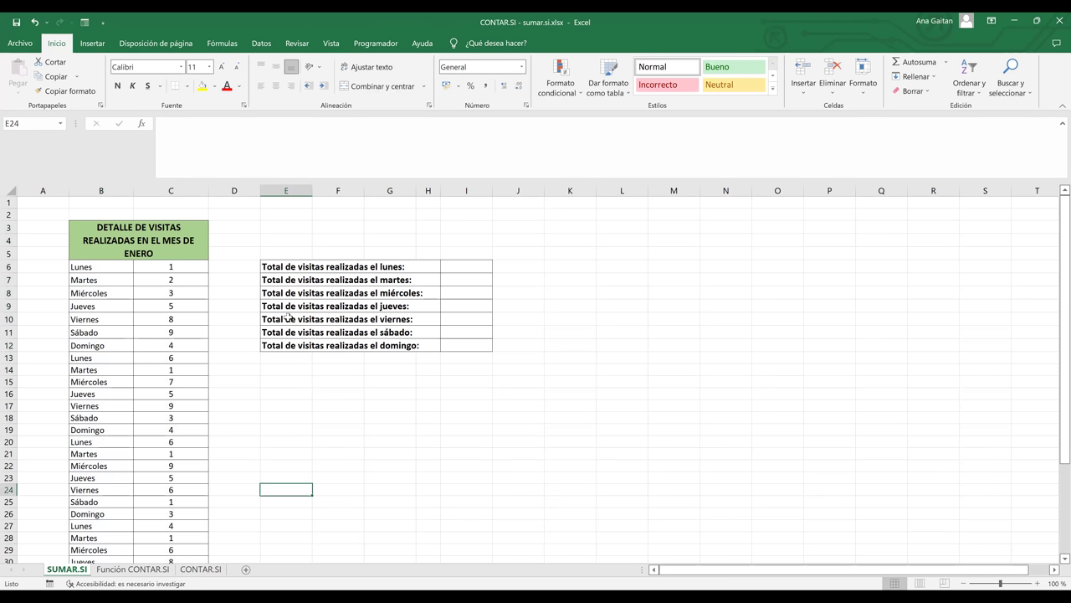
key(Down)
key(Down)
key(Down)
key(Down)
key(Down)
key(Down)
key(Down)
key(Down)
key(Down)
key(Down)
key(Down)
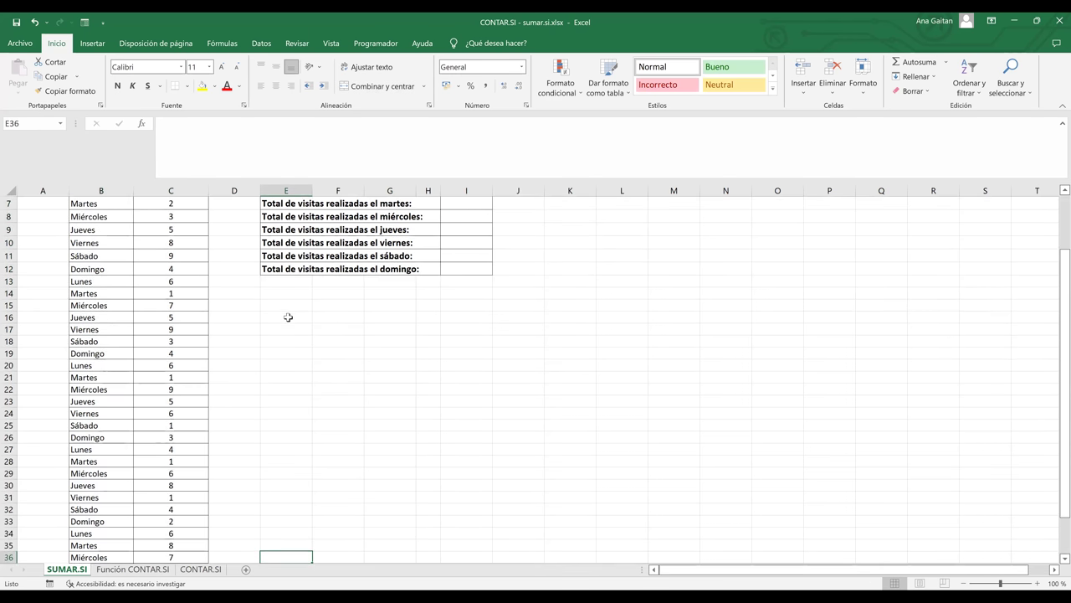
key(Up)
key(Up)
key(Up)
key(Up)
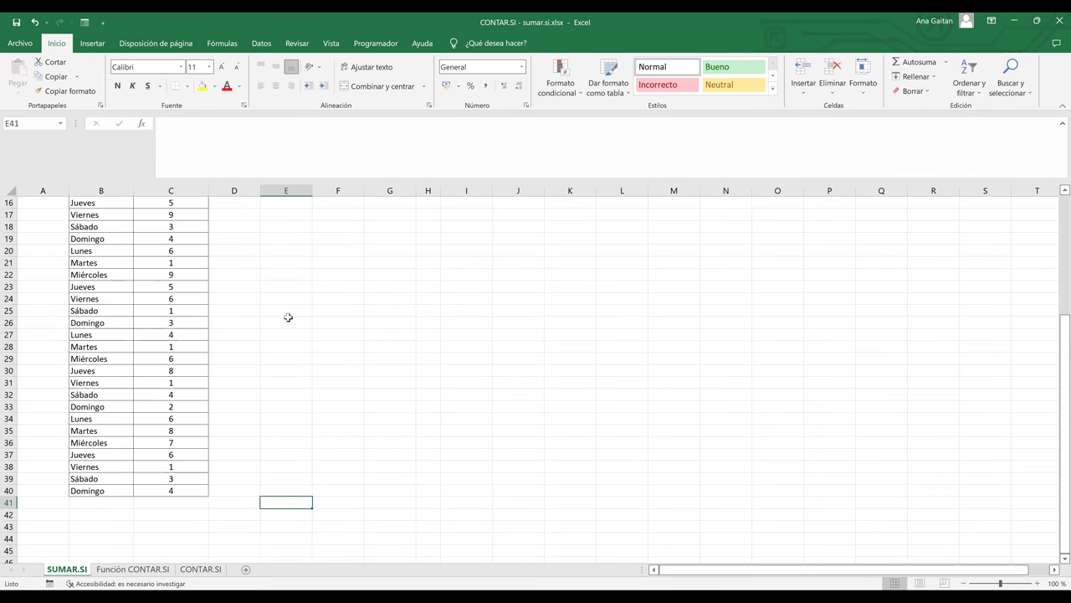
Step: Go back through the January visits list from its end to the heading in row 3
key(Up)
key(Up)
key(Up)
key(Up)
key(Up)
key(Up)
key(Up)
key(Up)
key(Up)
key(Up)
key(Up)
key(Up)
key(Up)
key(Up)
key(Up)
key(Up)
key(Up)
key(Up)
key(Up)
key(Up)
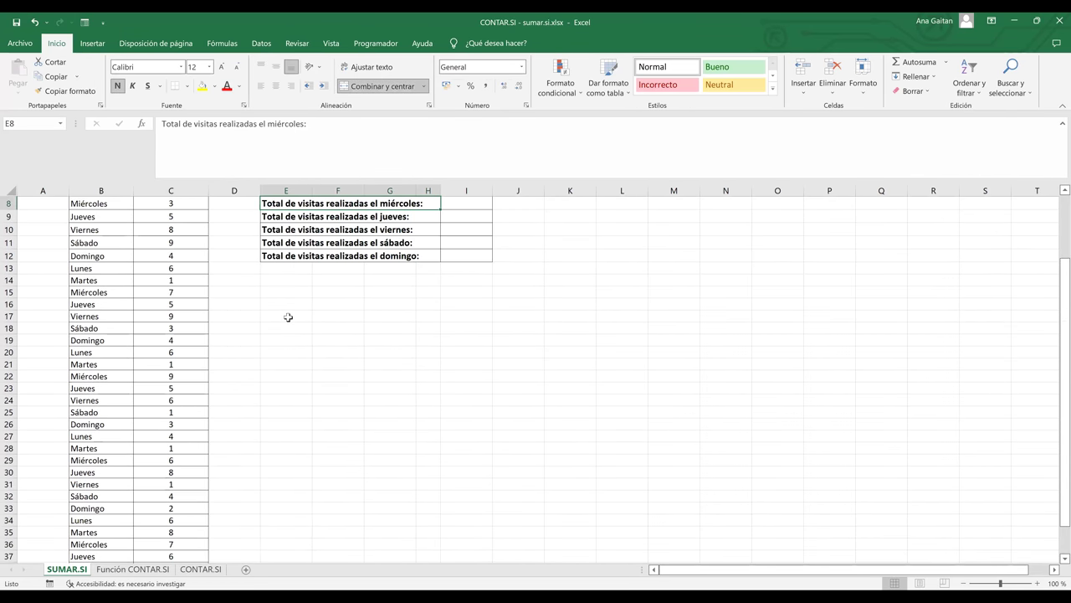
key(Up)
key(Up)
key(Up)
key(Up)
key(Up)
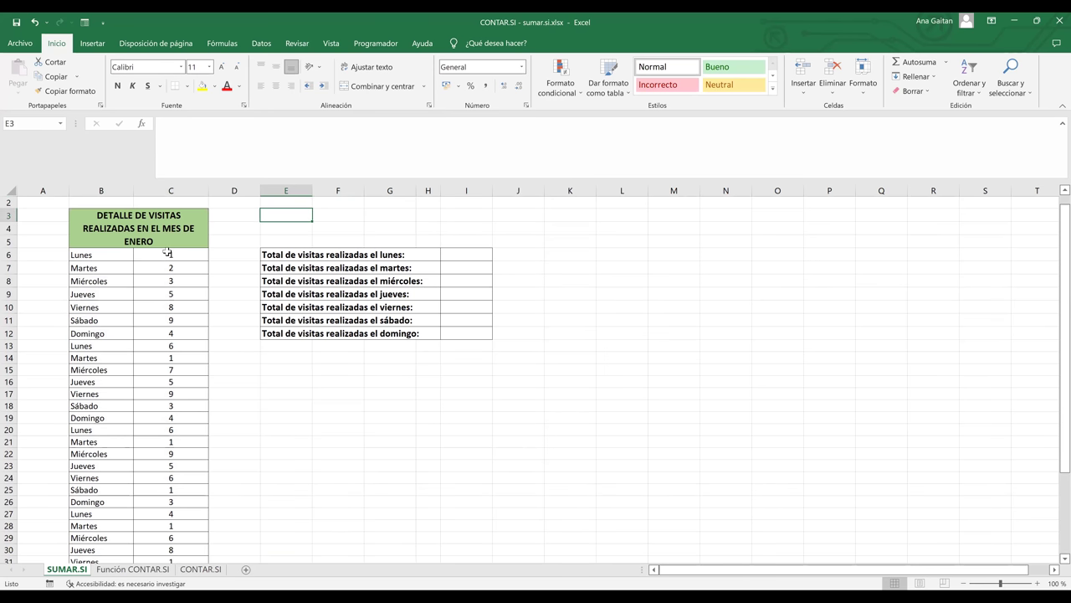
Step: Examine the visit counts for the first two Mondays of January in cells C6 and C13
click(168, 252)
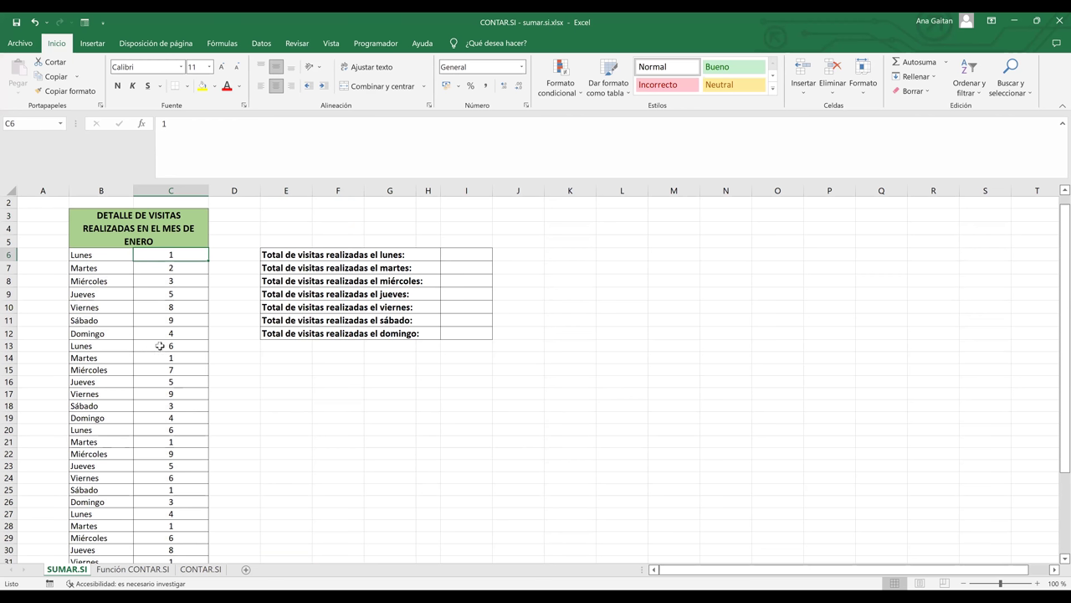
key(Down)
key(Down)
key(Down)
key(Down)
key(Down)
key(Down)
key(Down)
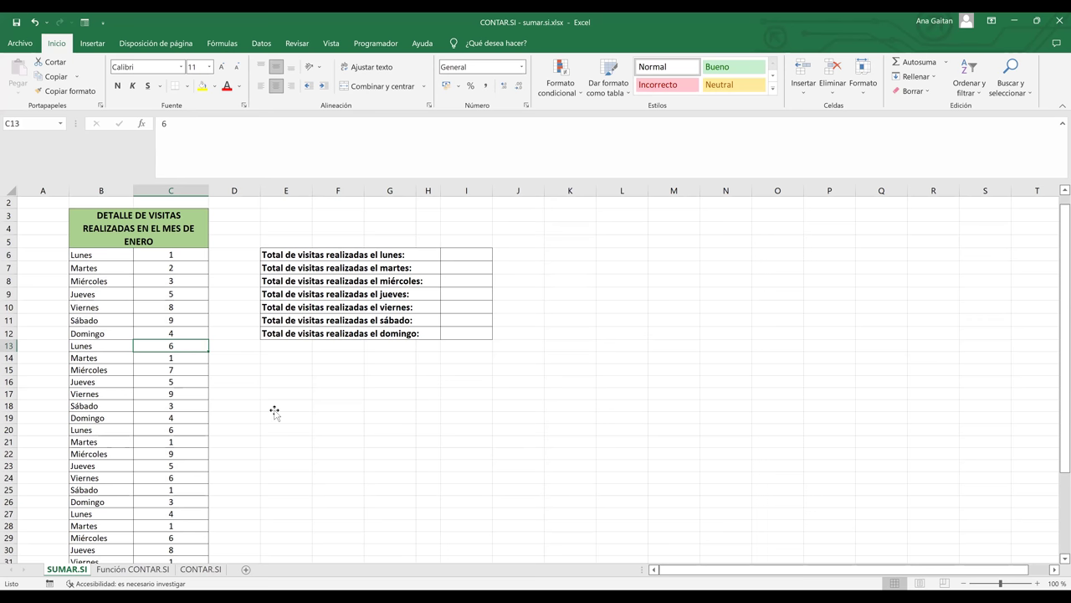
Step: Try to add Monday's visits one by one with SUMA in cell E18, referencing C6, C13, C20 and C27
click(275, 411)
text(=)
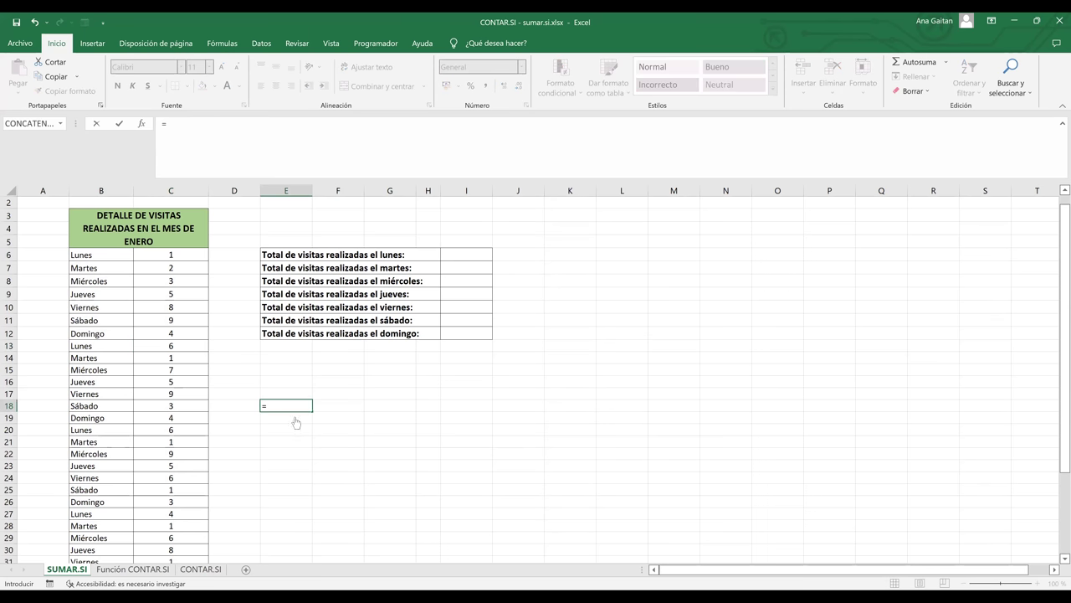
text(SUMA()
click(181, 256)
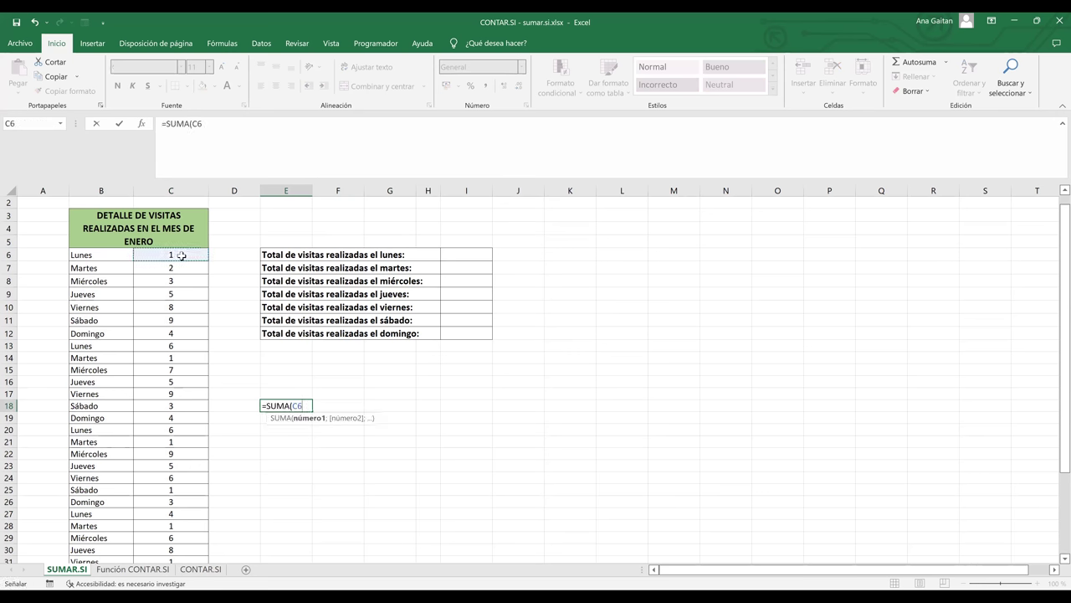
text(;)
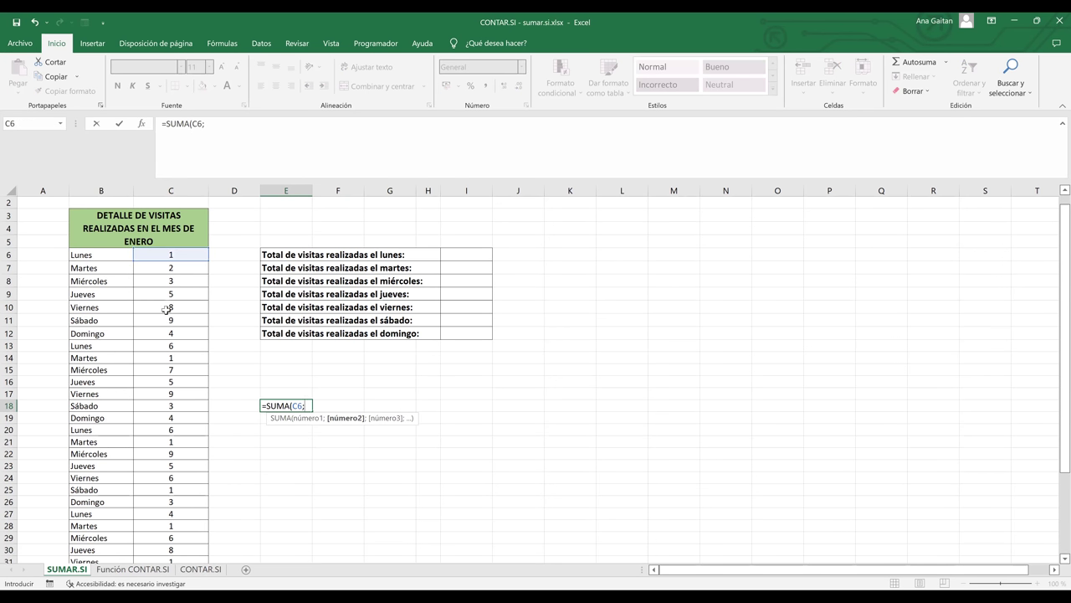
click(159, 347)
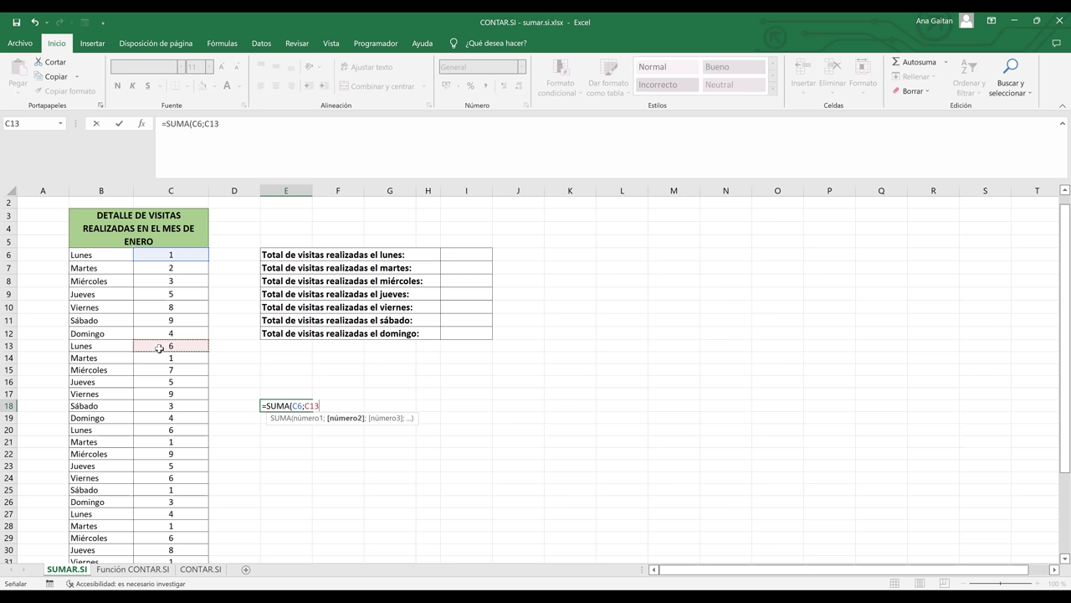
text(;)
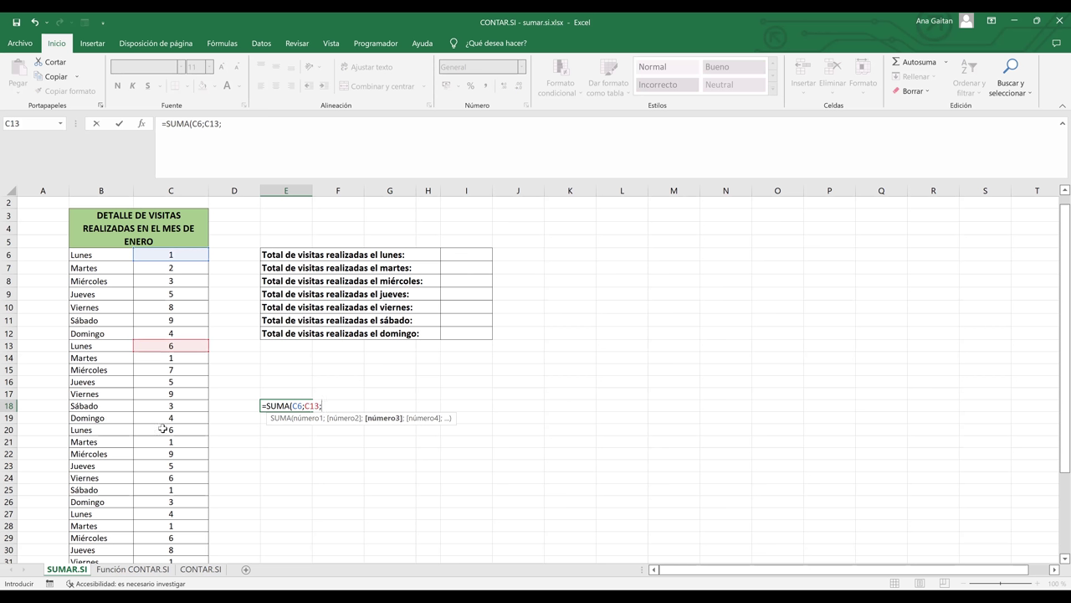
click(162, 428)
text(;)
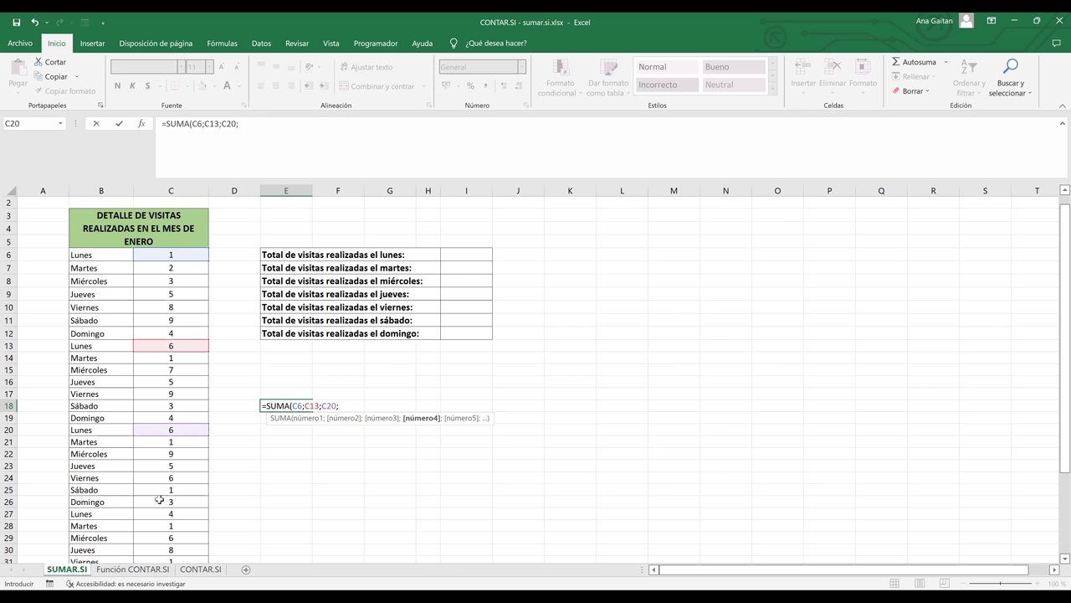
click(161, 513)
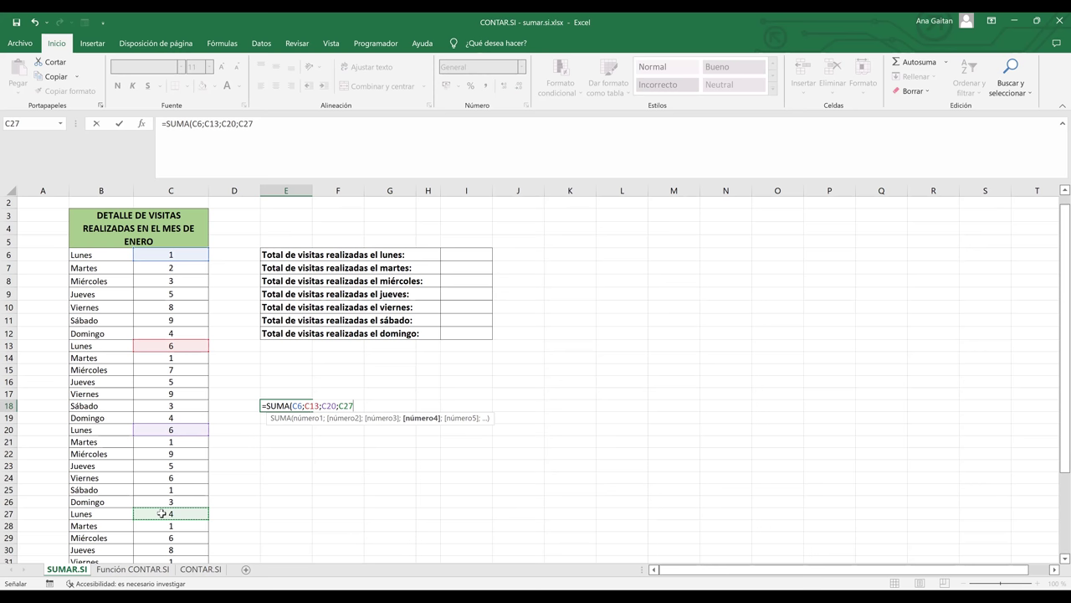
text(;)
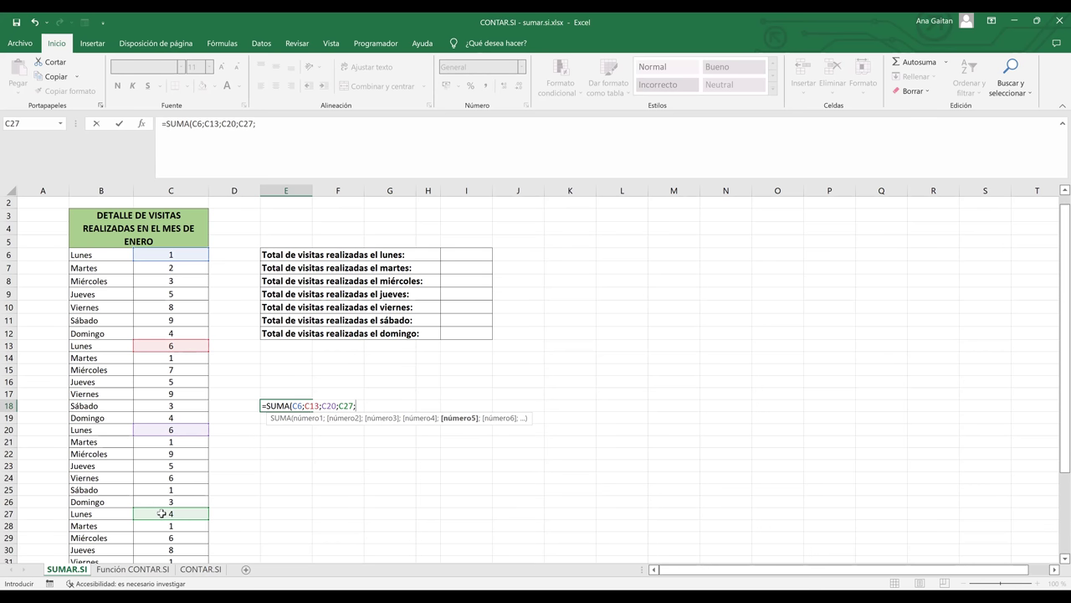
key(Escape)
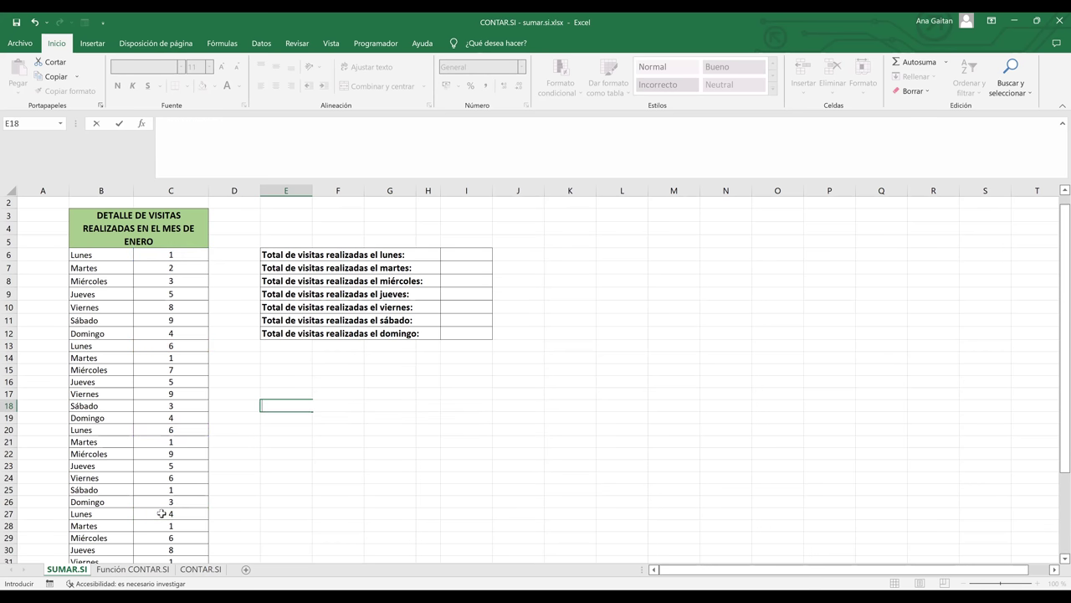
click(424, 475)
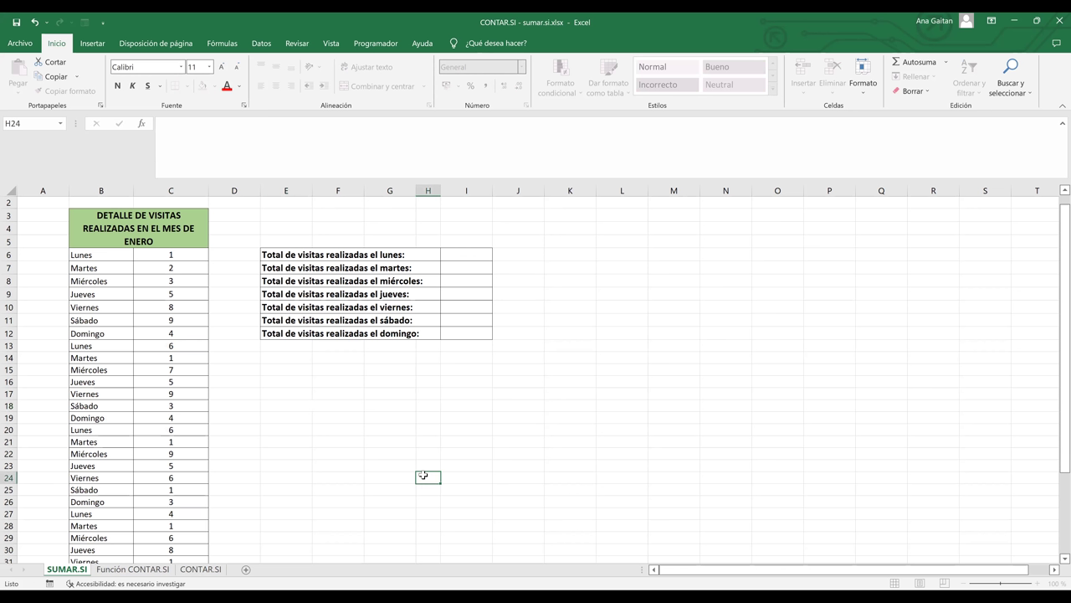
click(91, 258)
drag(131, 258, 132, 259)
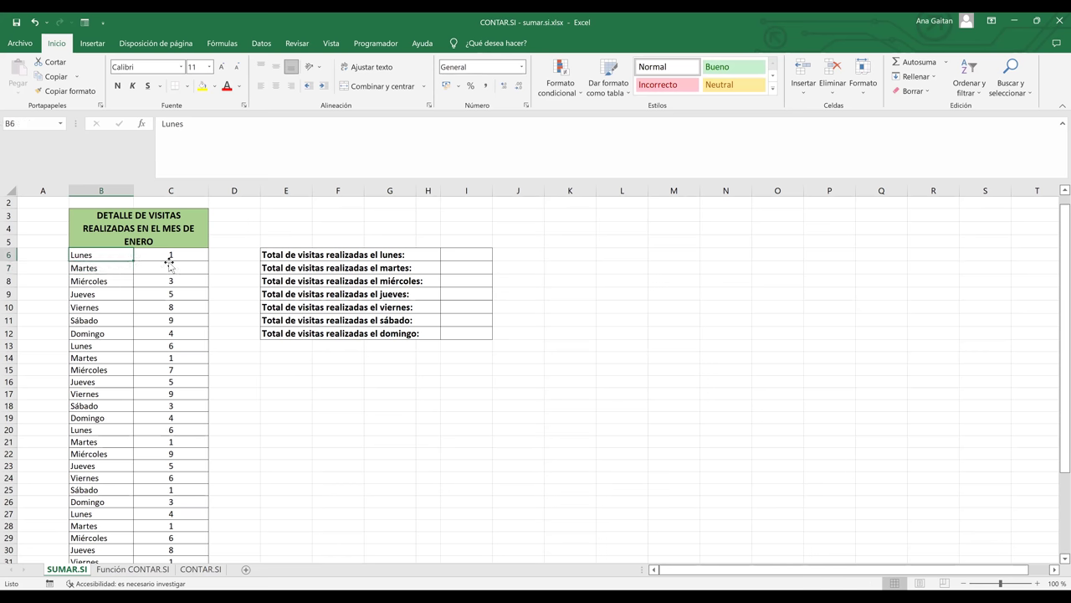
click(217, 321)
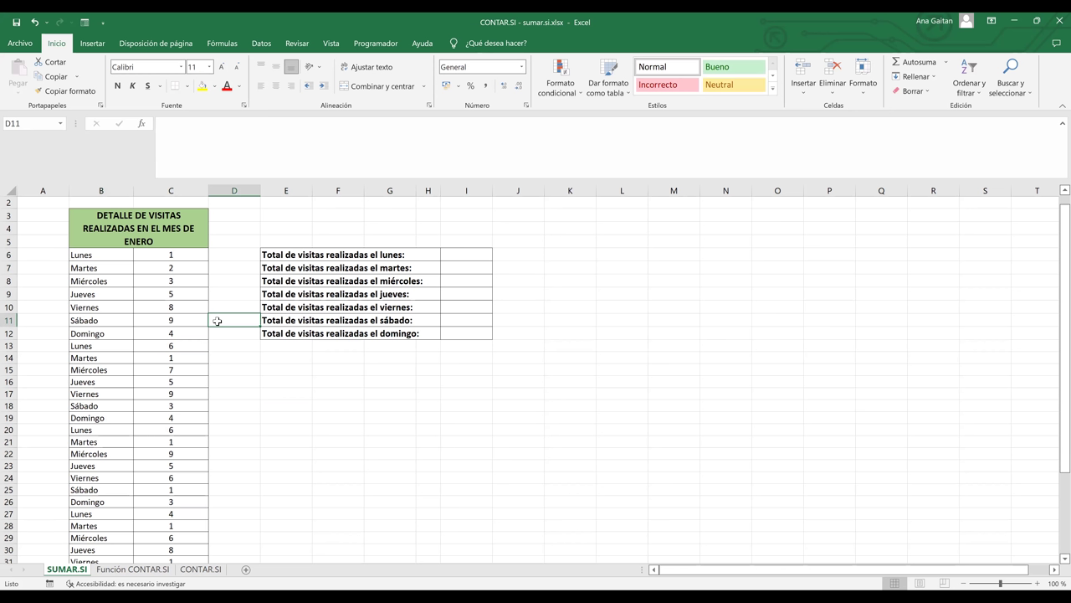
click(261, 380)
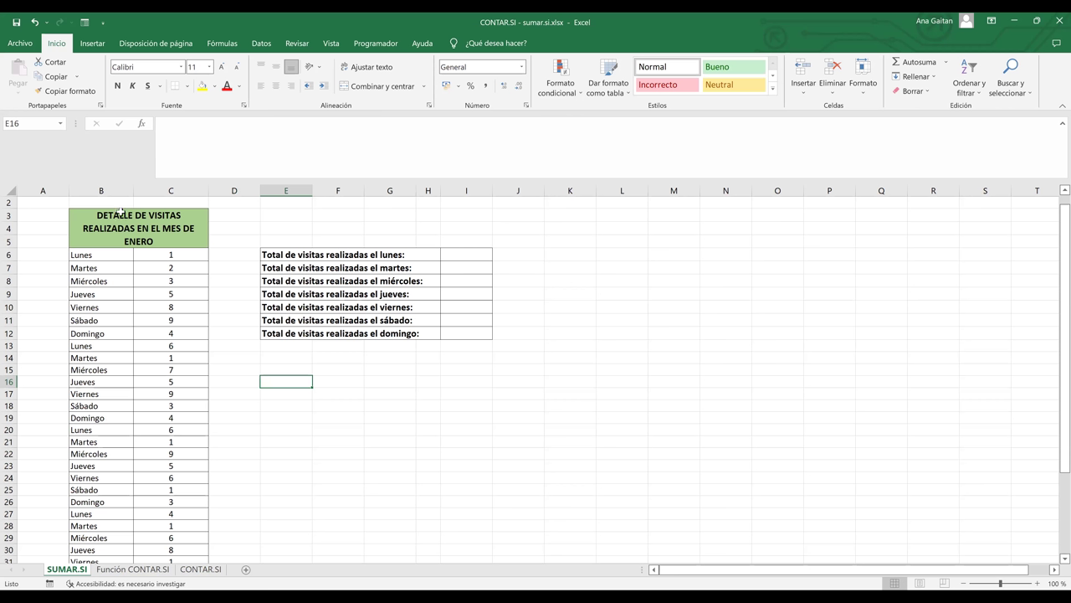
Step: Try to apply a filter to the January visits list starting from Monday's cell B6
click(111, 255)
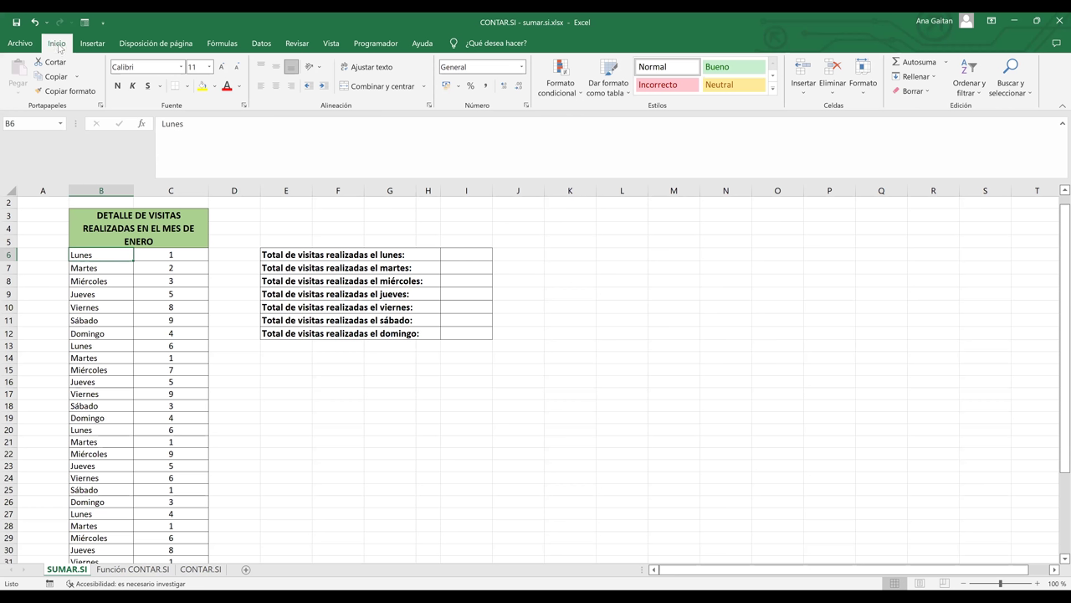
click(977, 93)
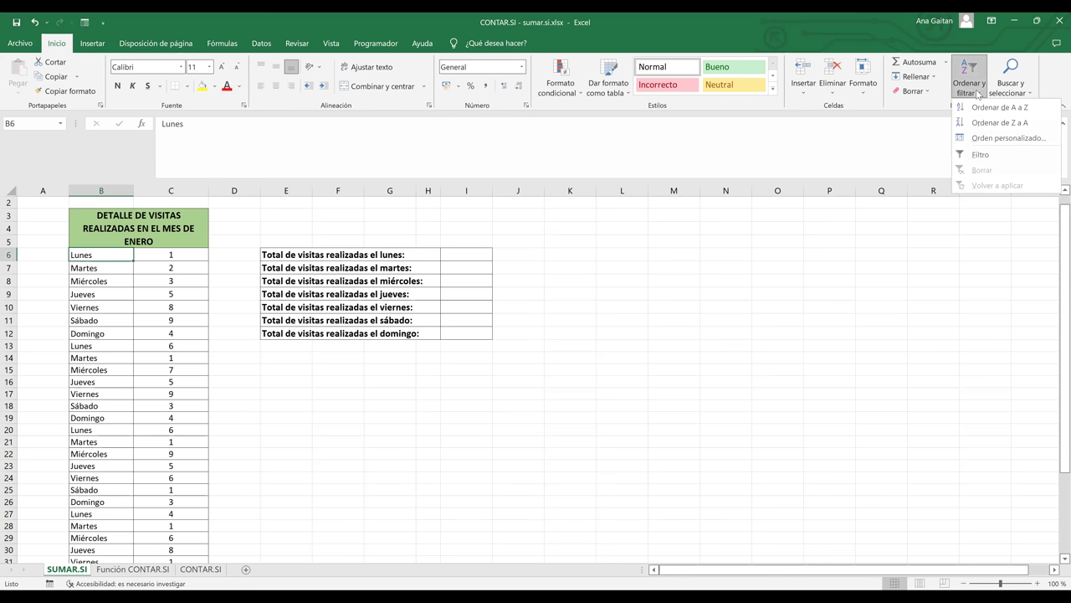
click(990, 153)
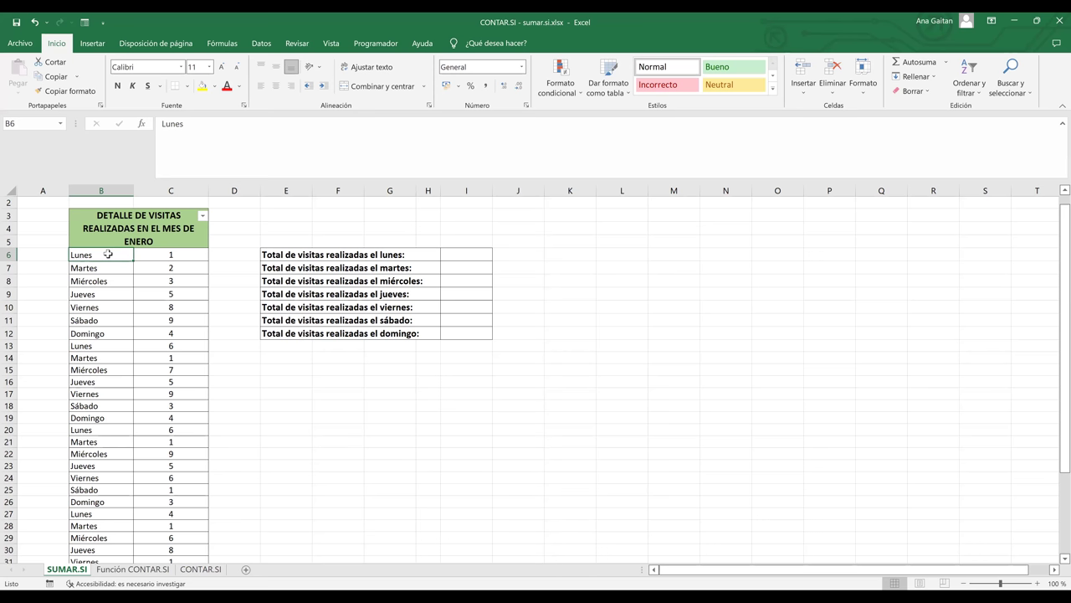
Step: Highlight all the weekday names of the January visits list in B6:B40, and return to the table's heading
drag(108, 254, 90, 487)
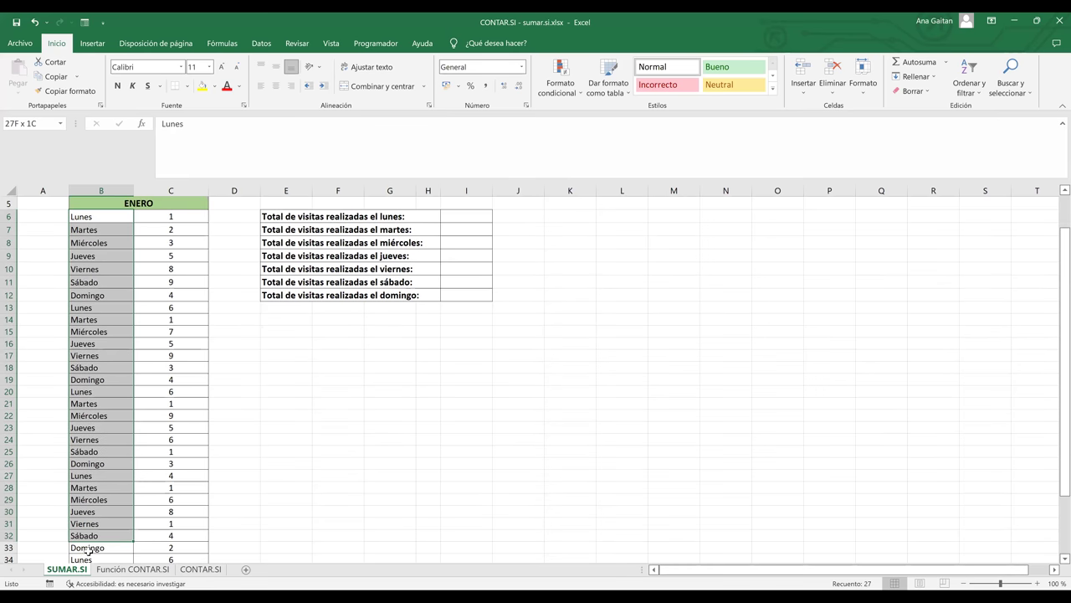
mouse_move(94, 536)
mouse_down()
mouse_move(109, 457)
mouse_move(92, 540)
mouse_up()
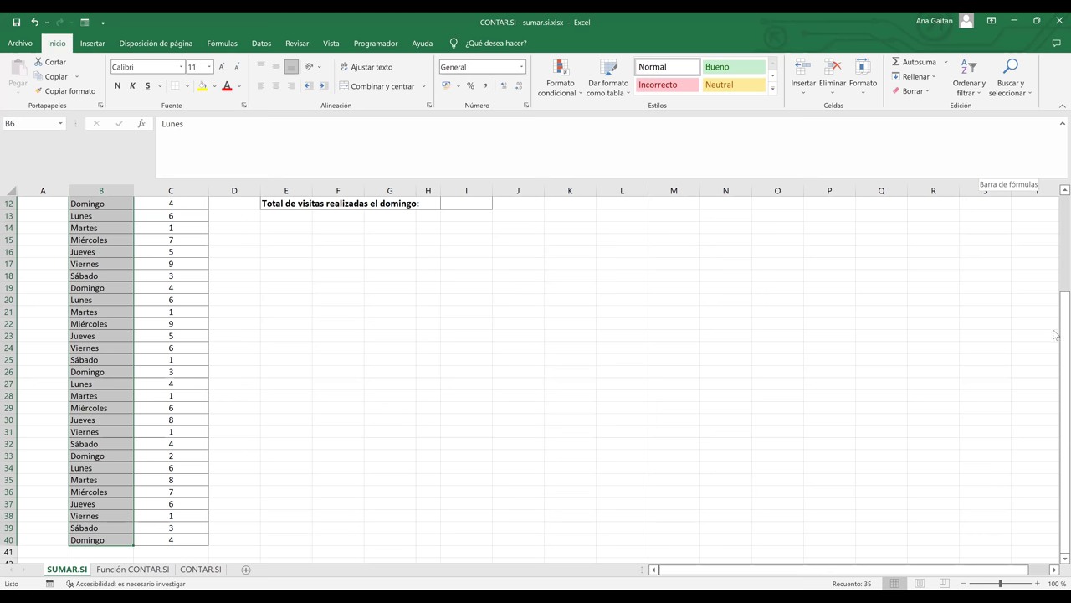
scroll(1055, 243, up, 4)
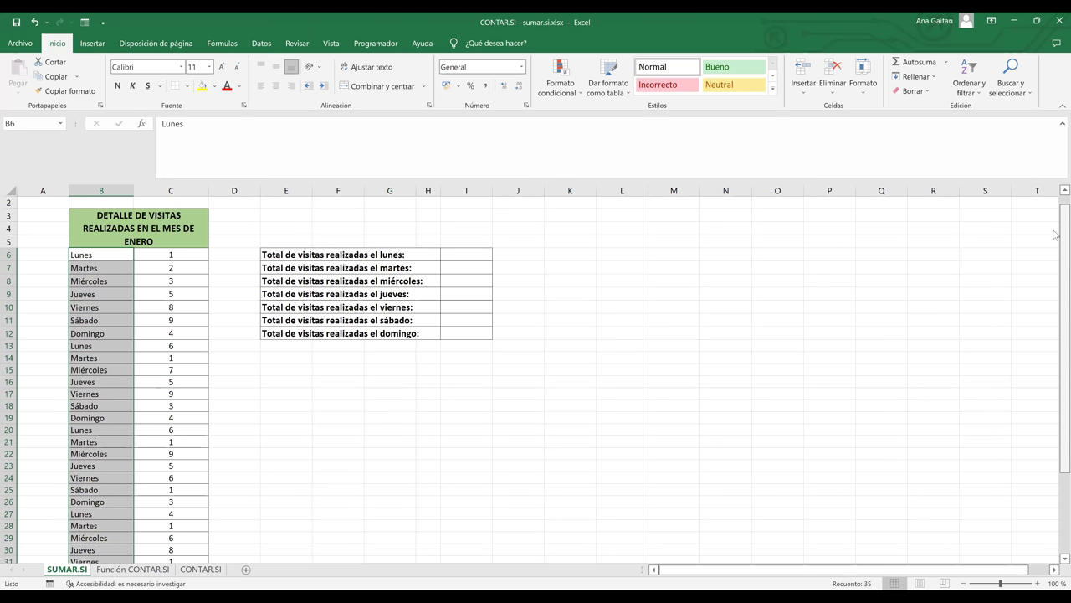
scroll(562, 227, up, 1)
click(201, 343)
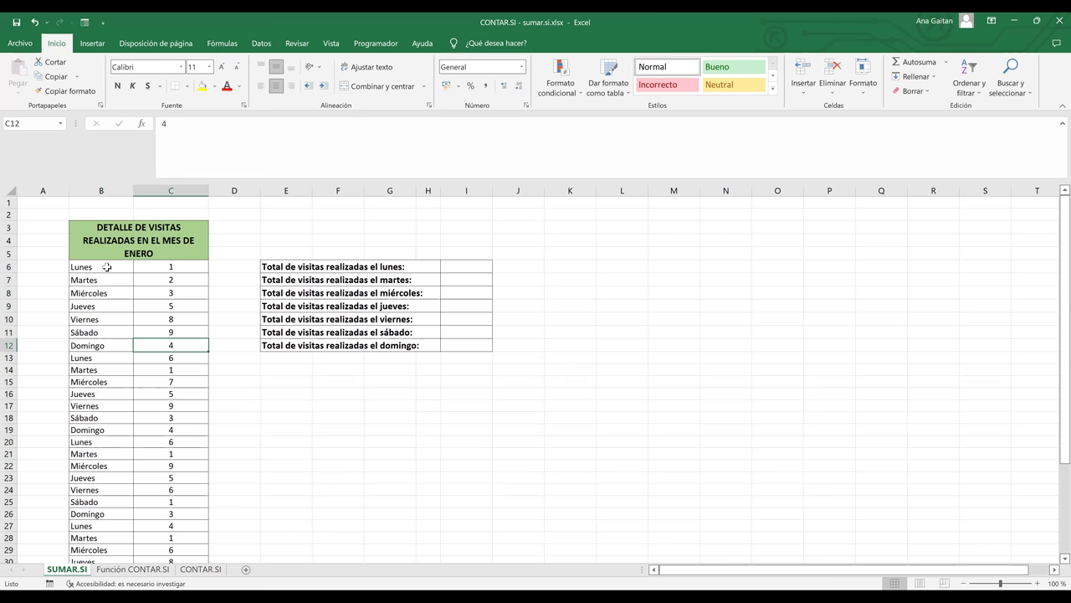
Step: Insert a blank row at row 6, between the January visits heading and the first Monday entry
click(107, 266)
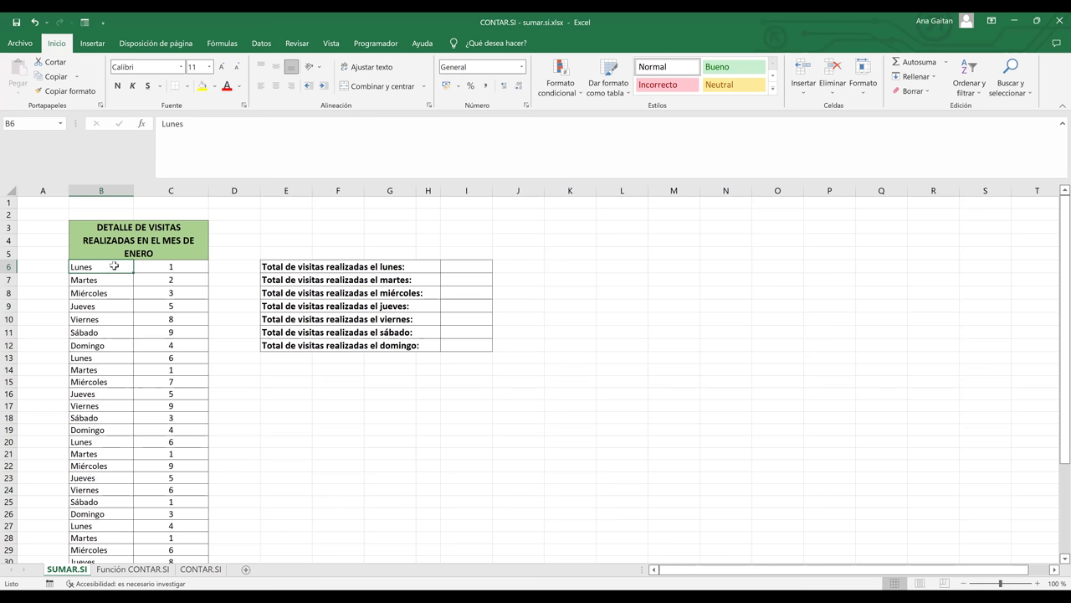
click(971, 84)
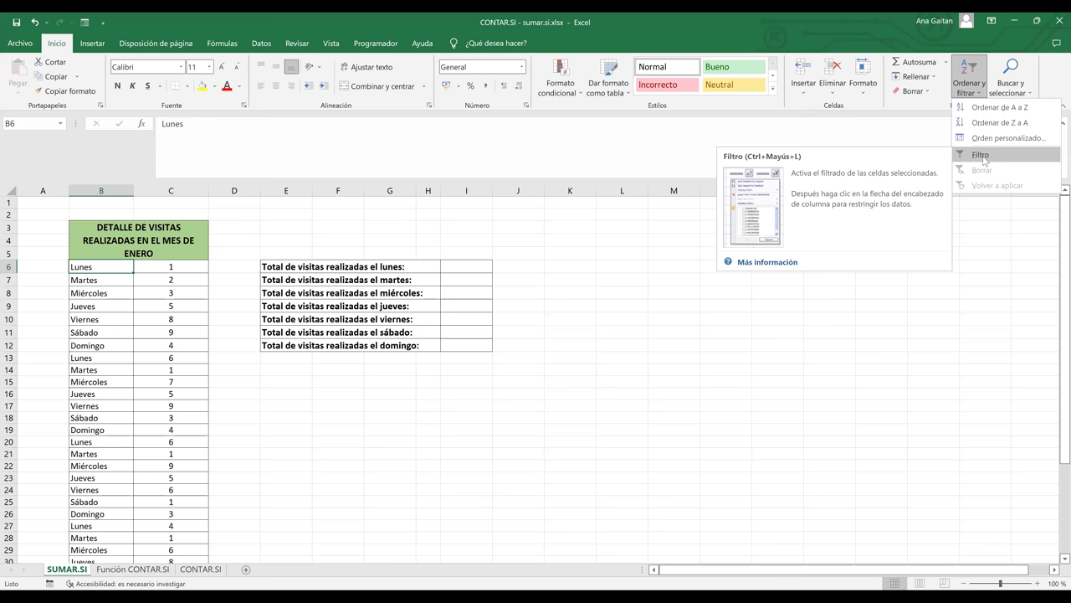
click(8, 266)
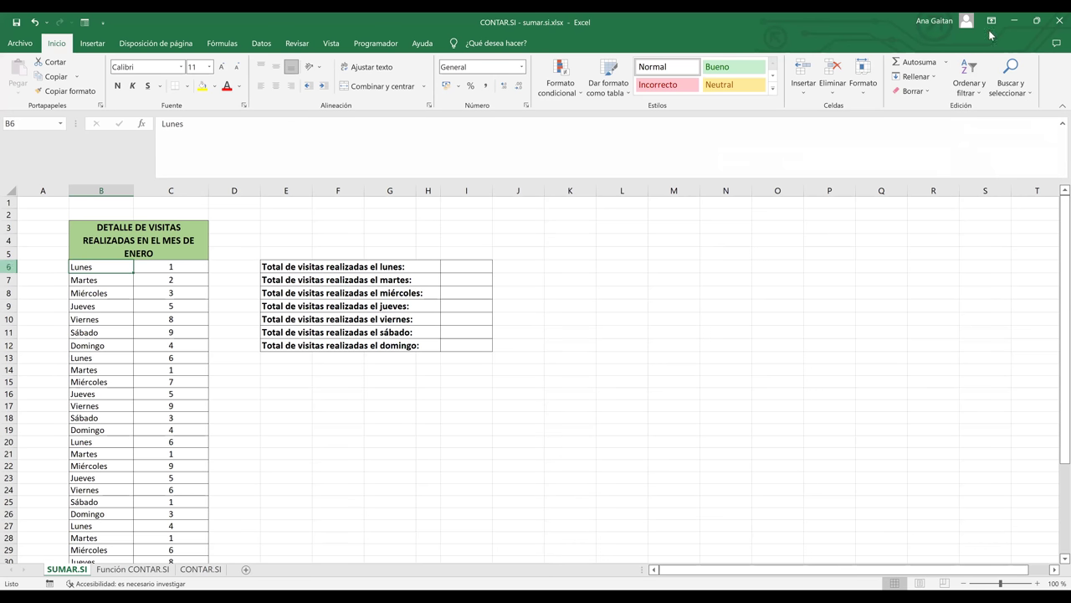
click(803, 71)
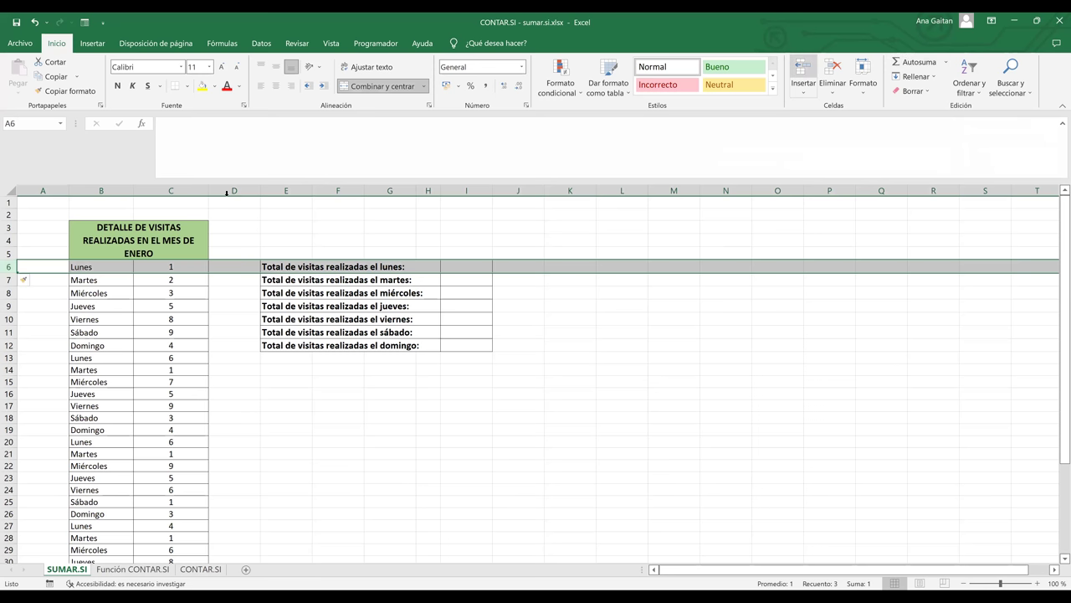
Step: Enter the column headings Dias in B6 and Visita in C6 beneath the January visits title
click(114, 262)
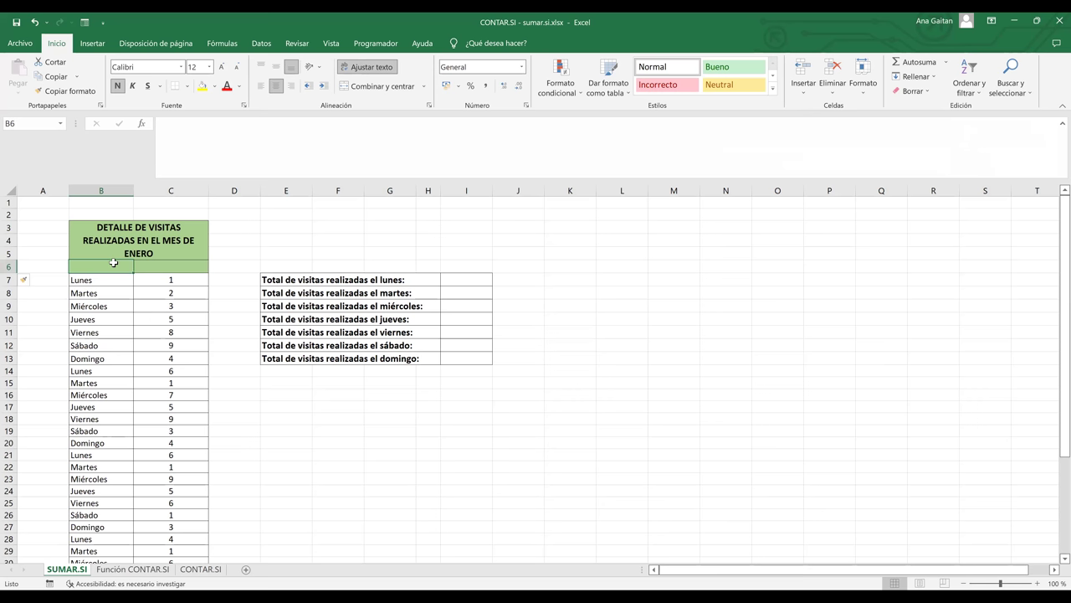
text(Viernes)
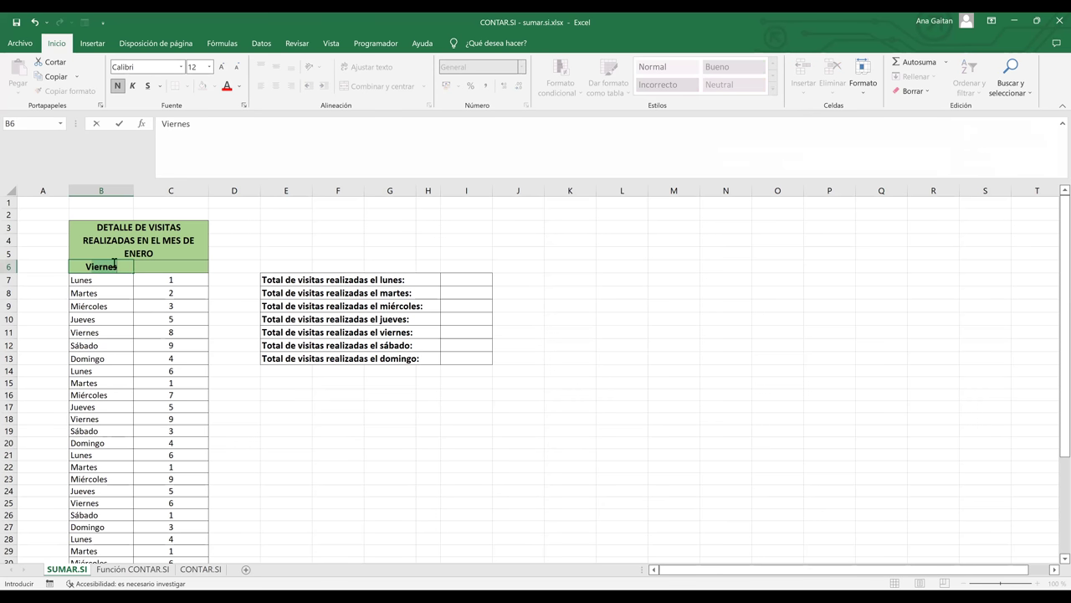
key(BackSpace)
key(BackSpace)
key(BackSpace)
key(BackSpace)
key(BackSpace)
key(BackSpace)
key(BackSpace)
text(Dias)
key(Tab)
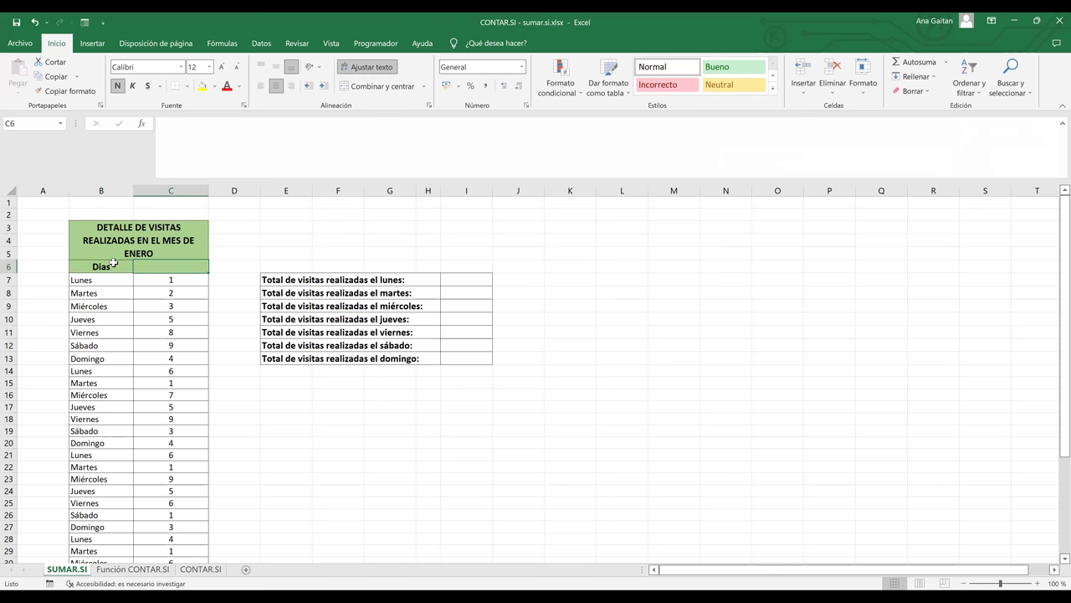
text(Vis)
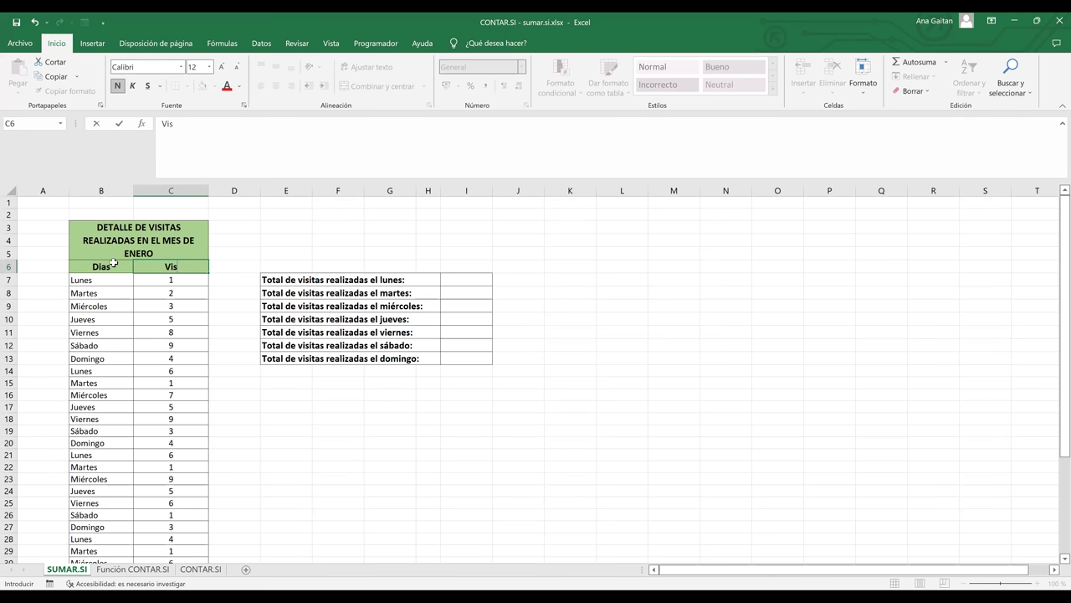
text(ita)
click(246, 297)
Step: Add a filter to the Dias and Visita column headings in B6:C6
drag(115, 269, 145, 269)
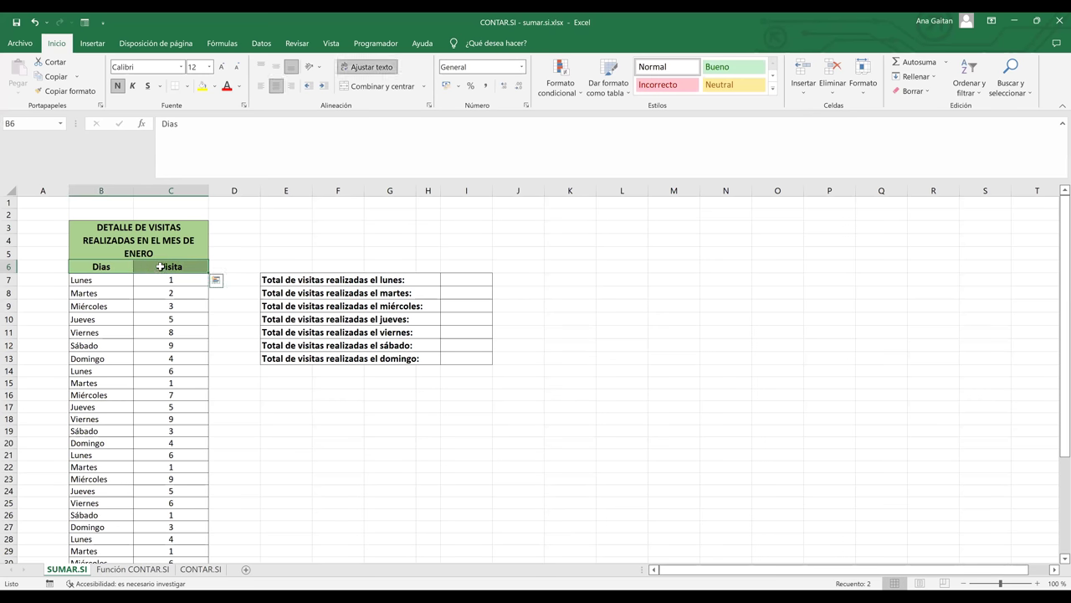
click(969, 84)
click(977, 155)
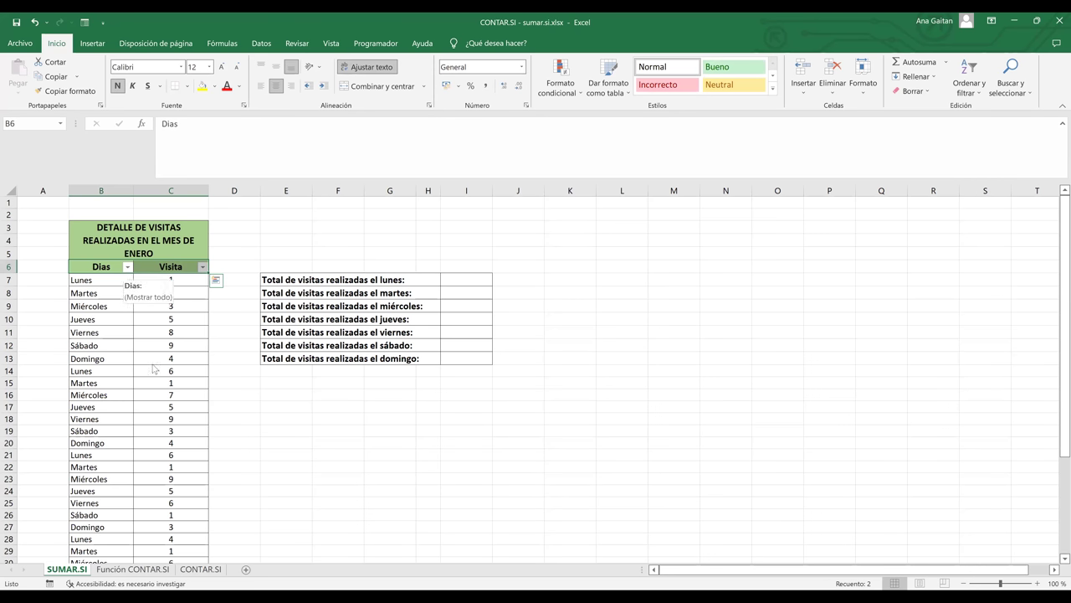
Step: Filter the Dias column so that only the Lunes entries are shown
key(alt+Down)
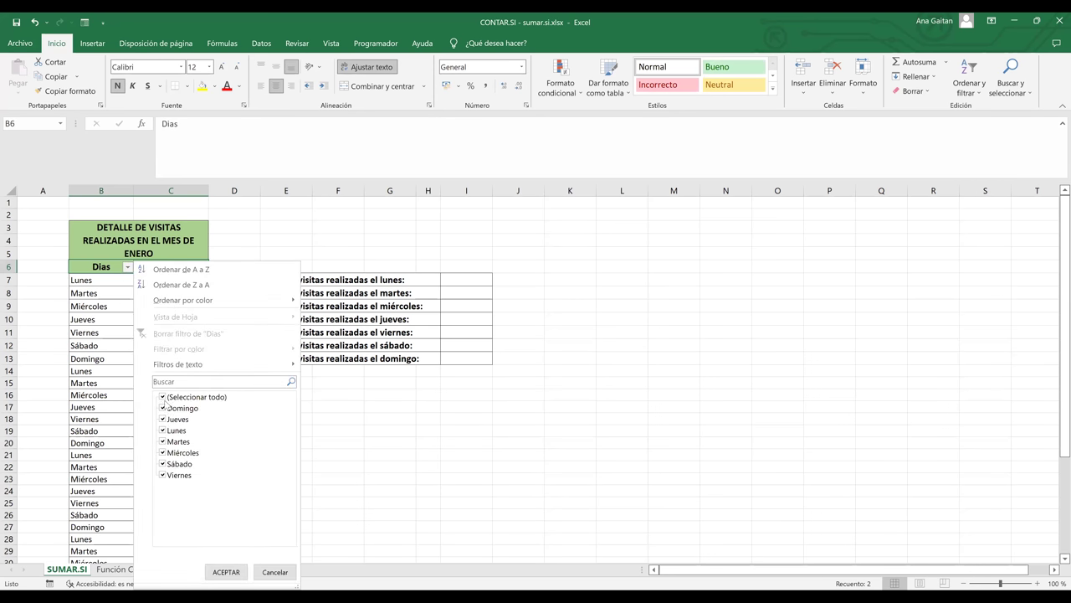
click(165, 398)
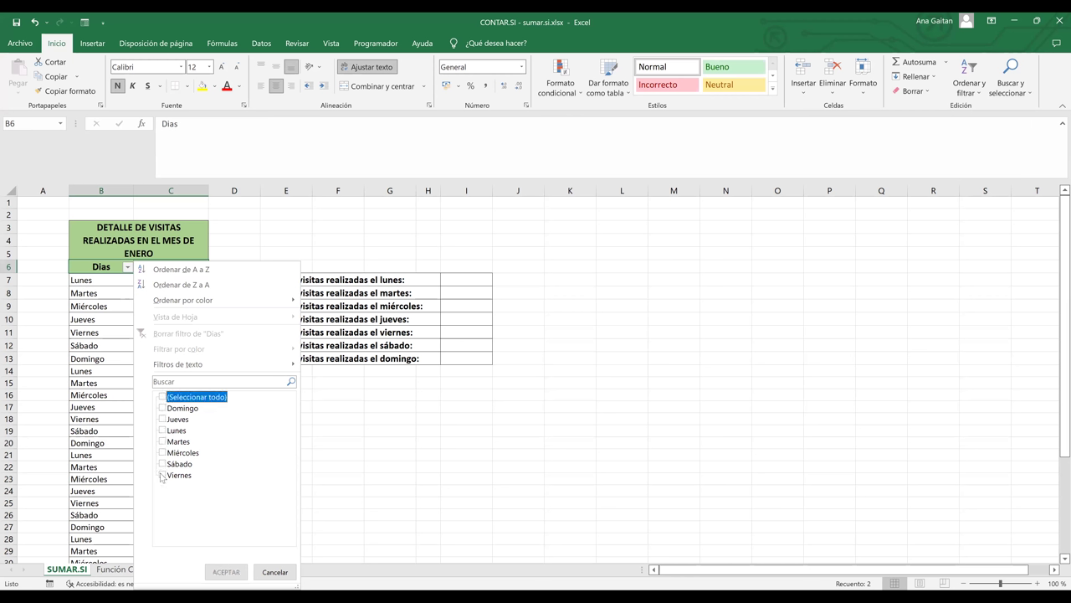
click(164, 430)
click(232, 574)
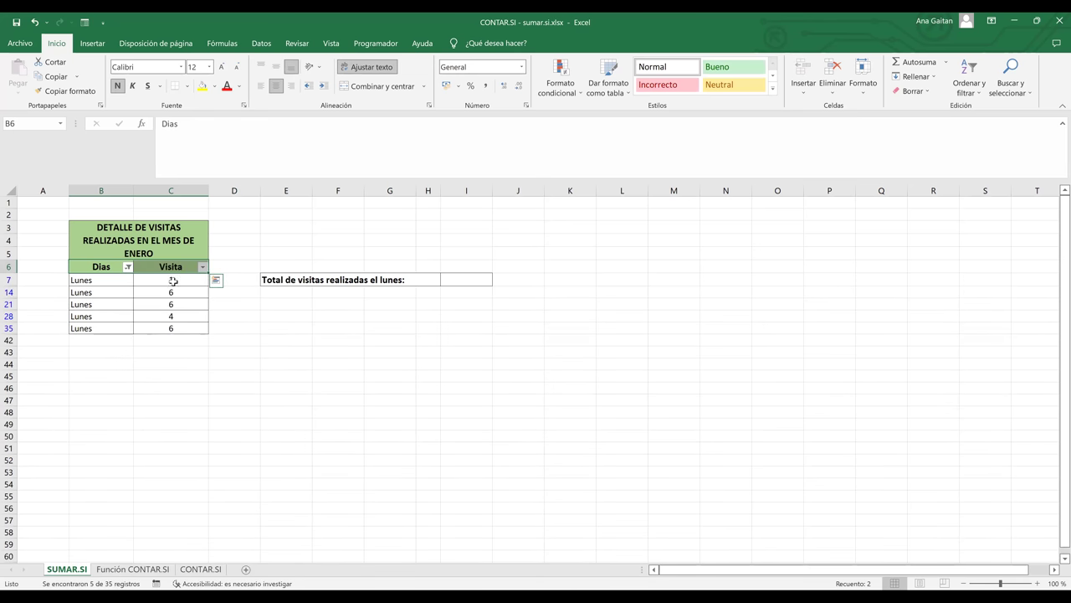
click(299, 315)
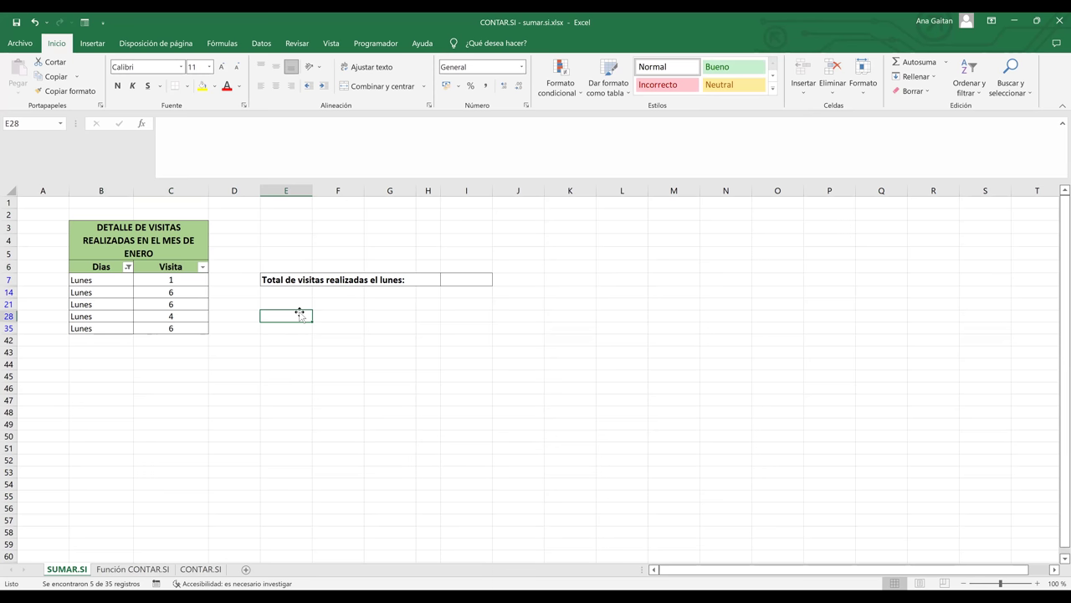
Step: Total the filtered Lunes visits in C42 with AutoSum over C7:C41, and clear that cell again
click(172, 344)
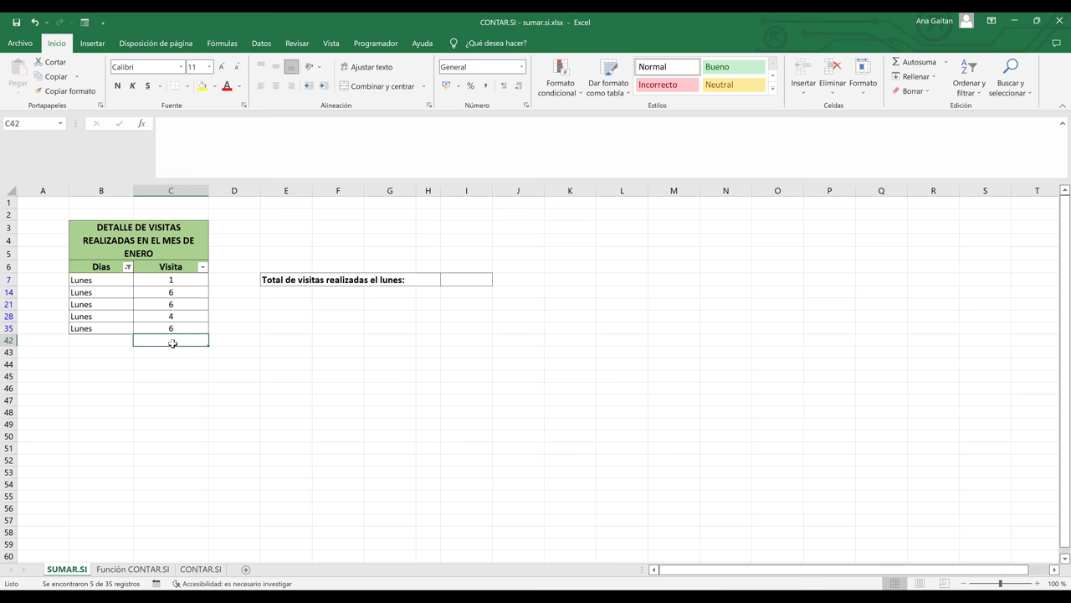
click(921, 64)
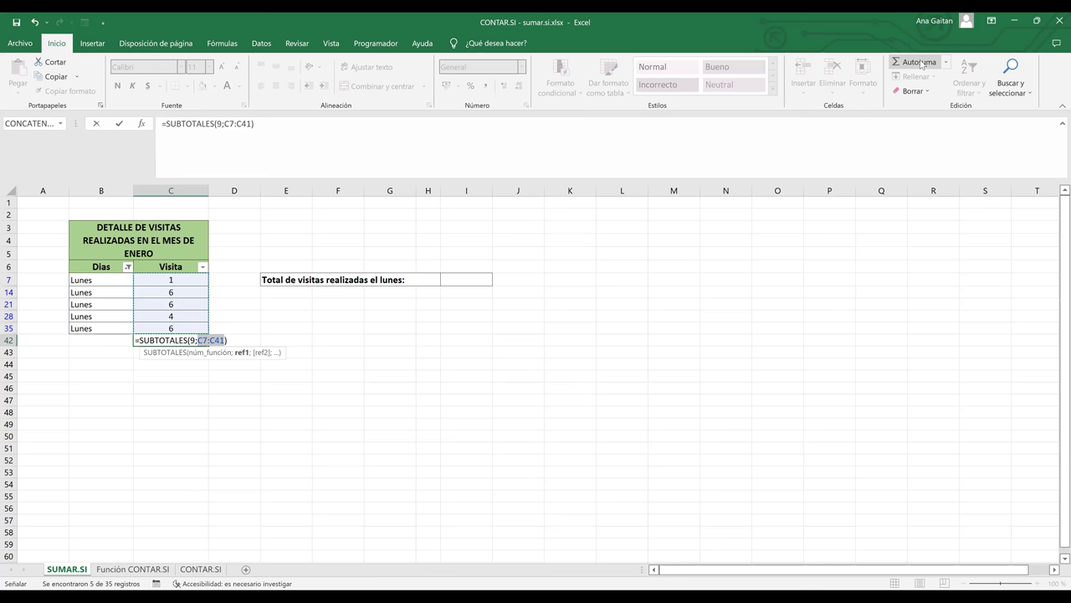
key(Return)
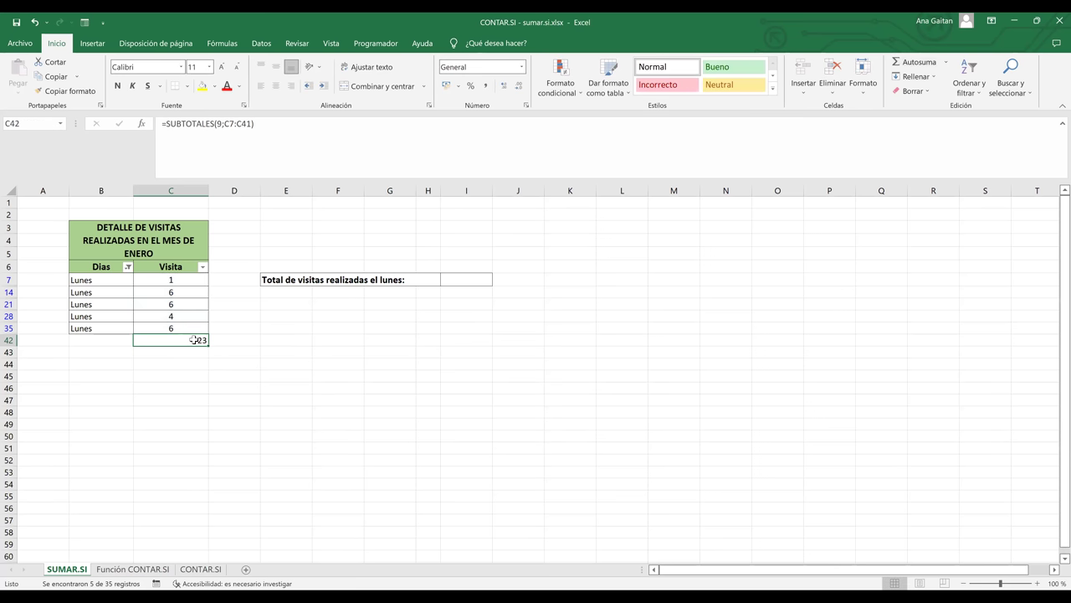
key(BackSpace)
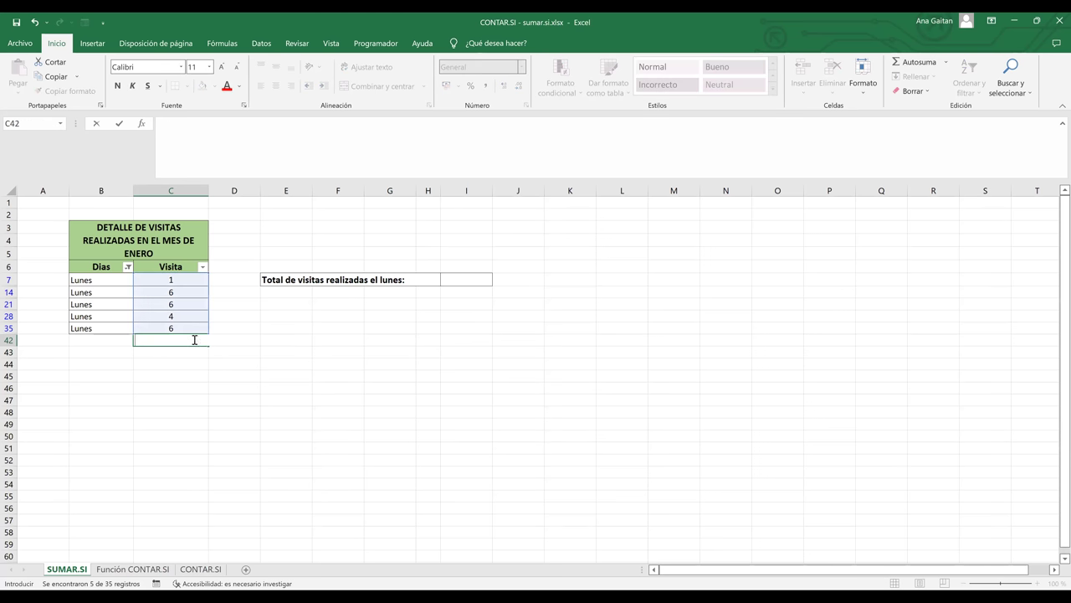
click(316, 330)
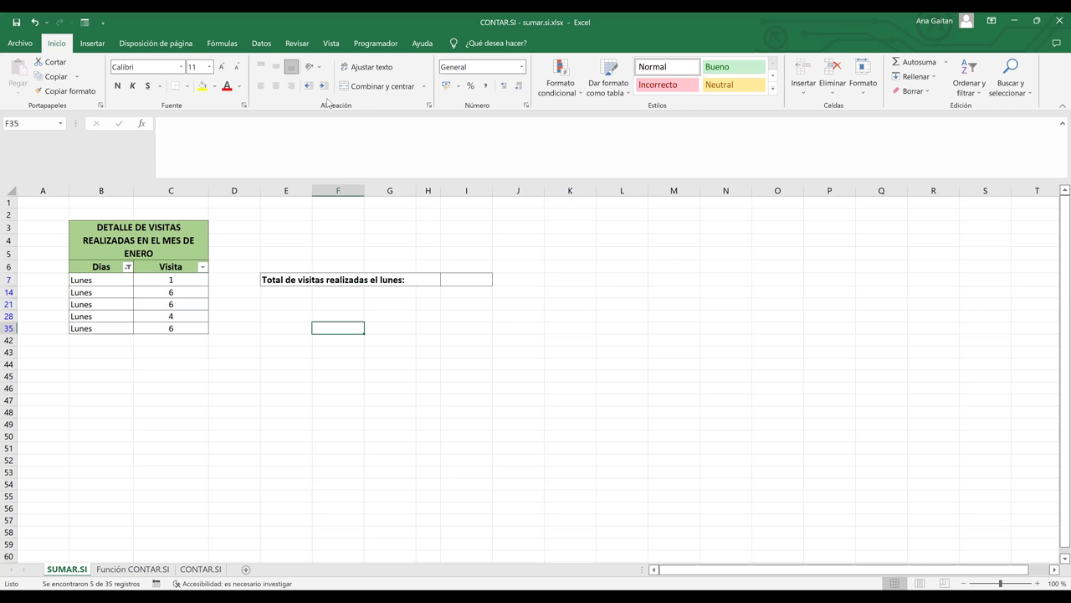
Step: Undo the subtotal, the filter, the Dias and Visita headings and the inserted row 6
key(ctrl+z)
key(ctrl+z)
key(ctrl+z)
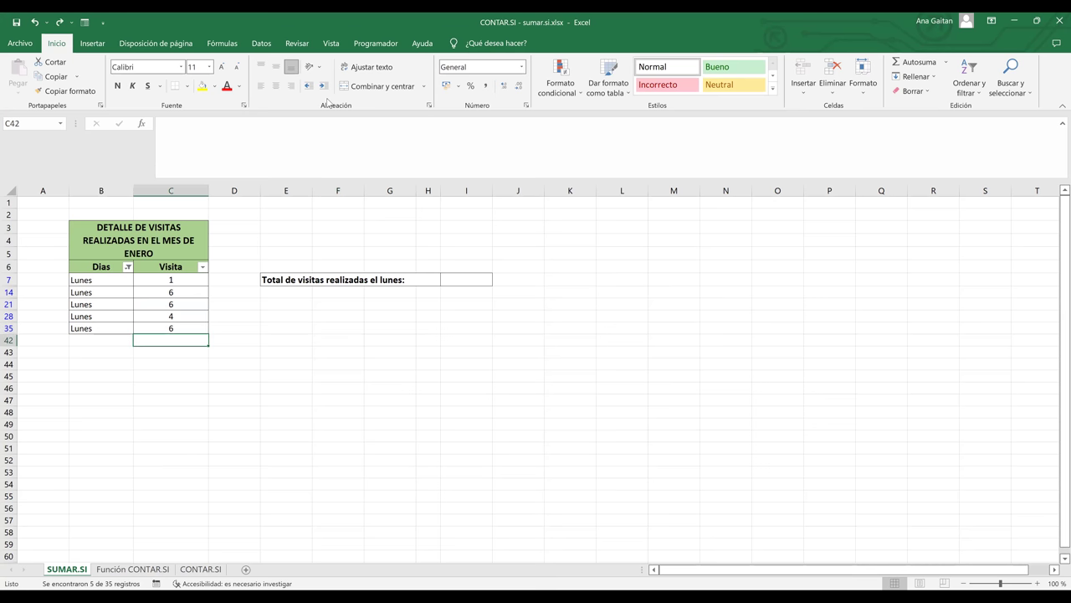
key(ctrl+z)
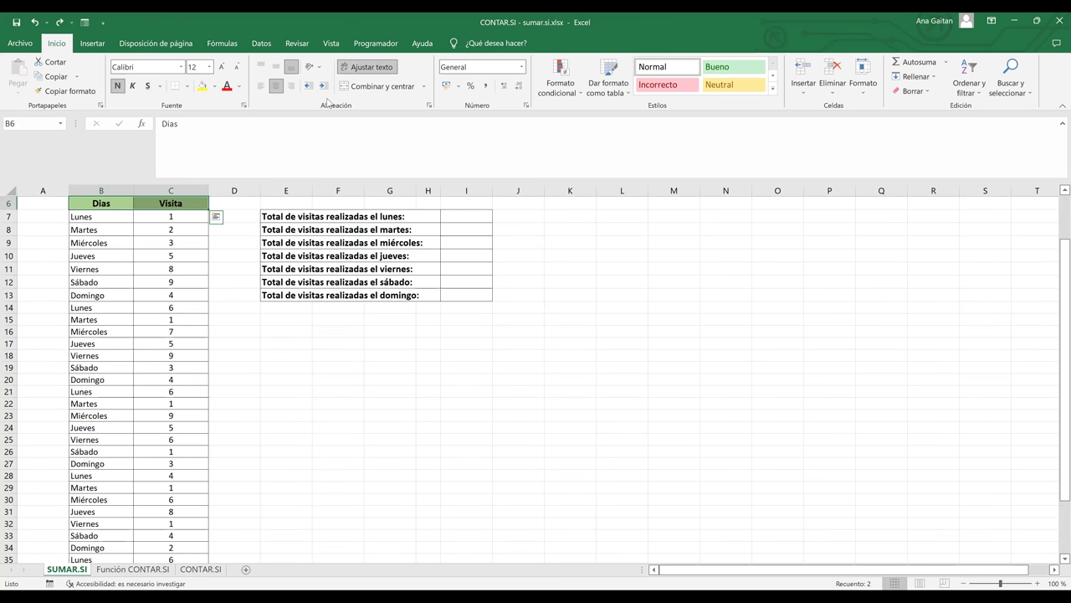
key(ctrl+z)
key(ctrl+z)
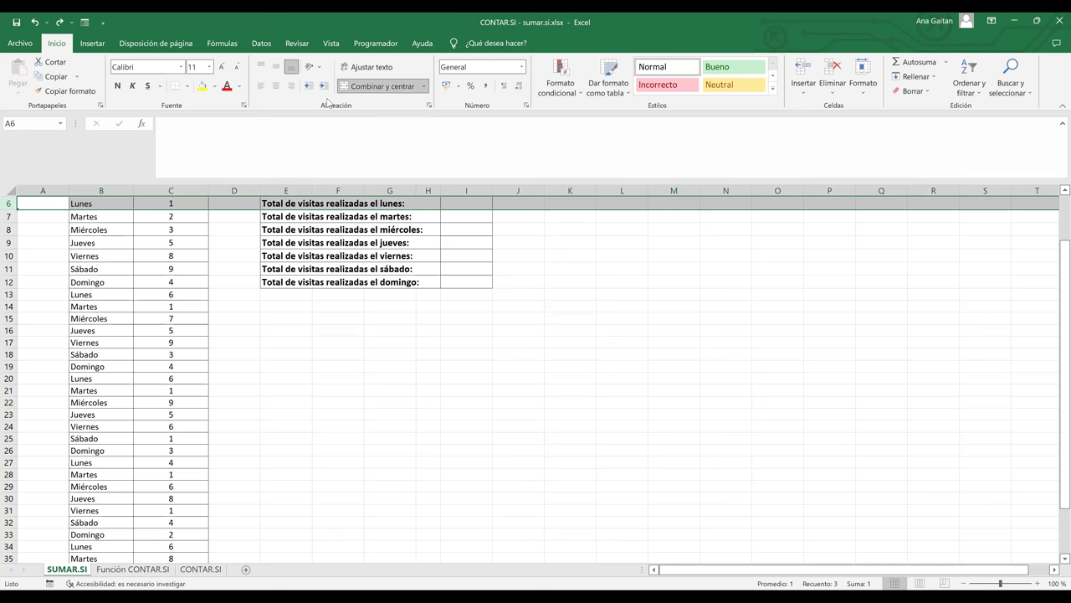
scroll(327, 103, up, 2)
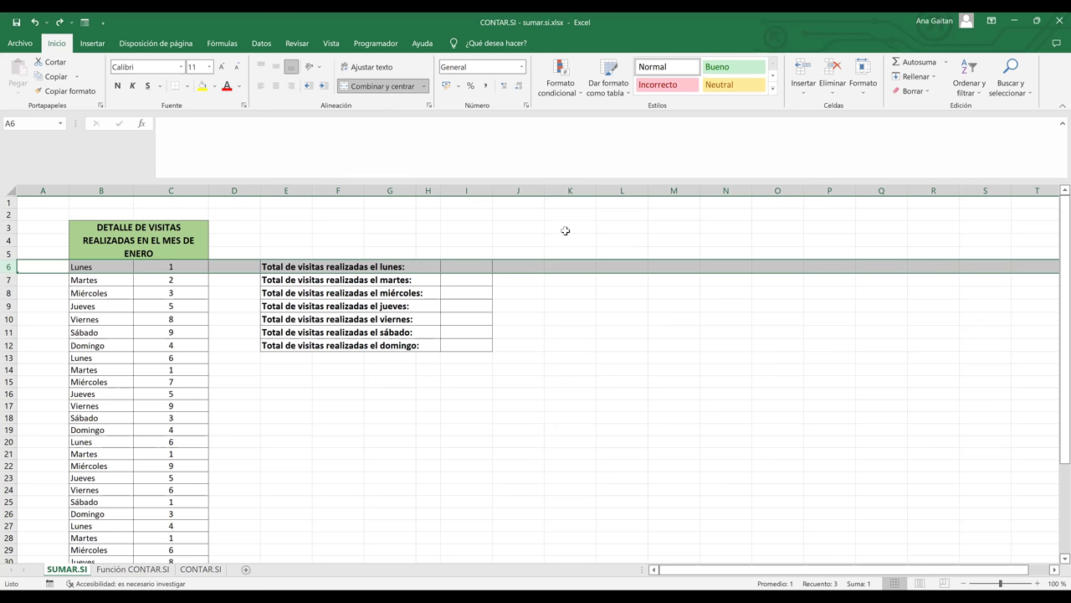
click(517, 432)
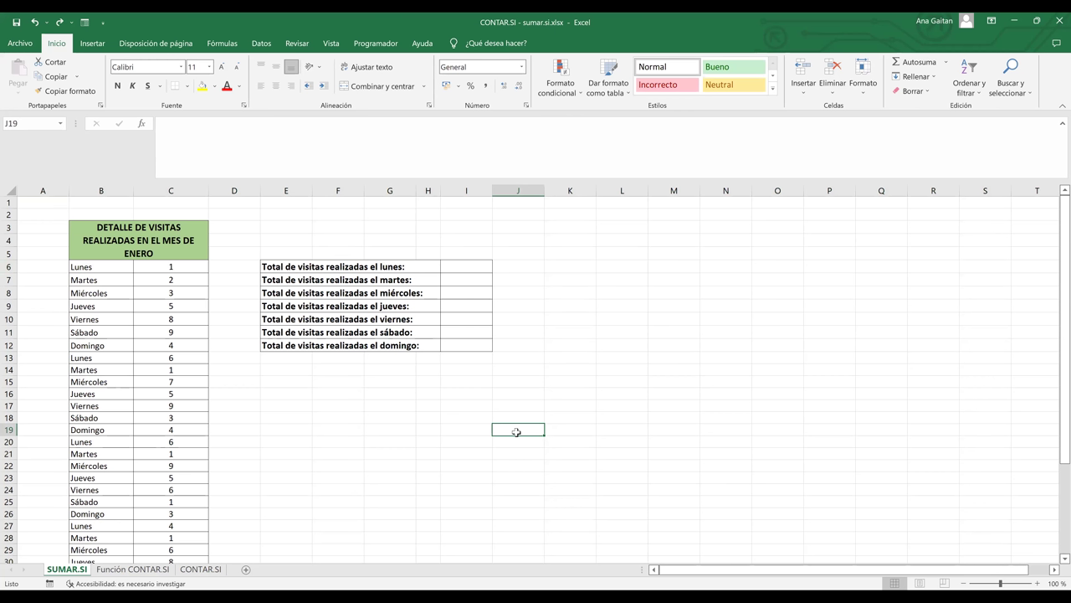
click(467, 323)
click(181, 268)
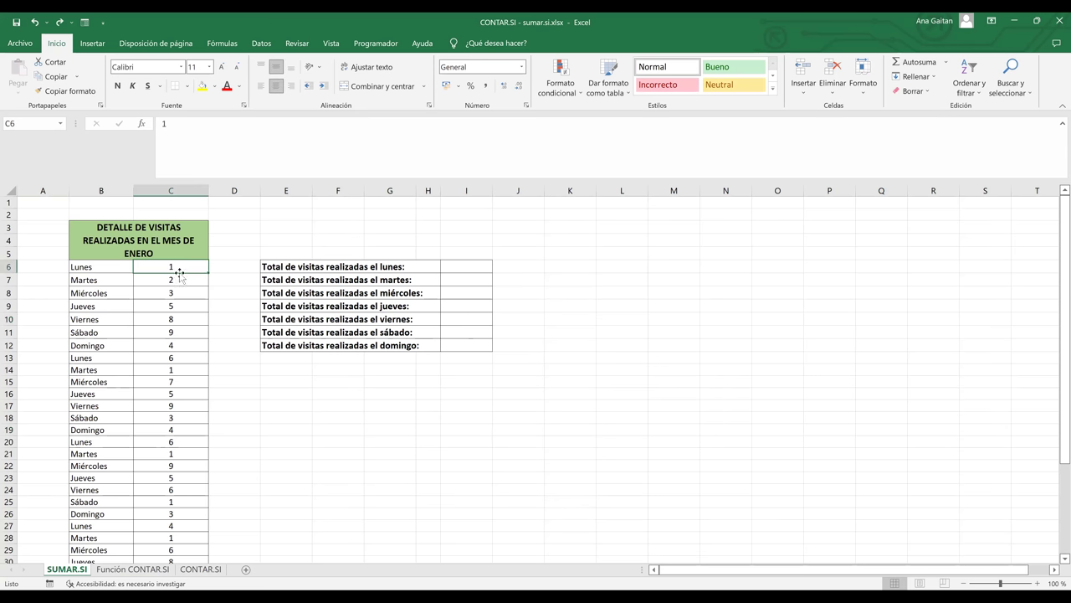
key(Down)
key(Down)
key(Down)
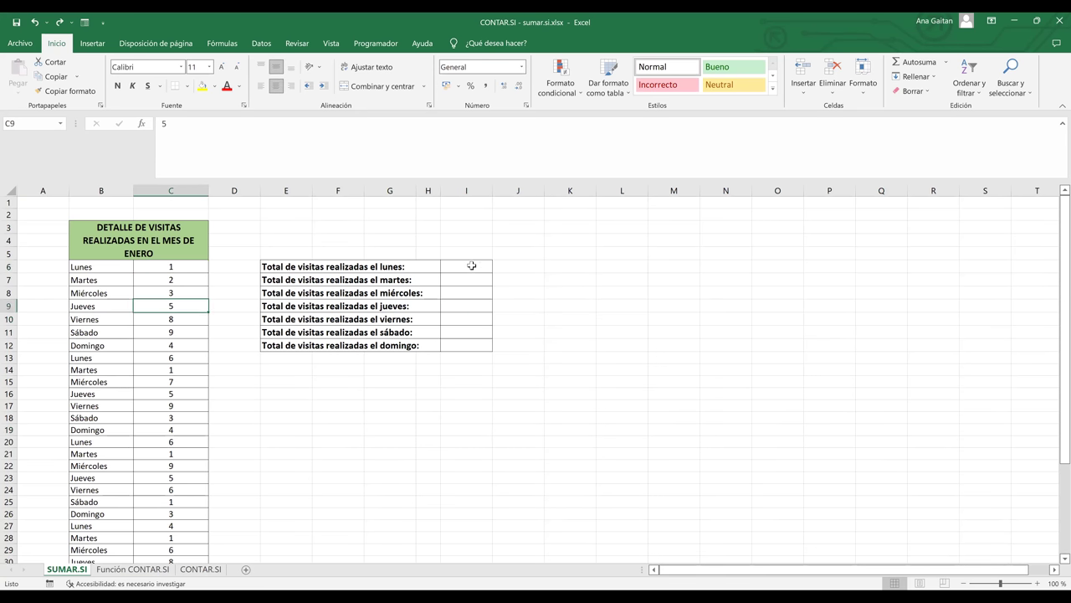
Step: Begin a formula with an equals sign in I6, the cell for the total of Monday visits
click(474, 265)
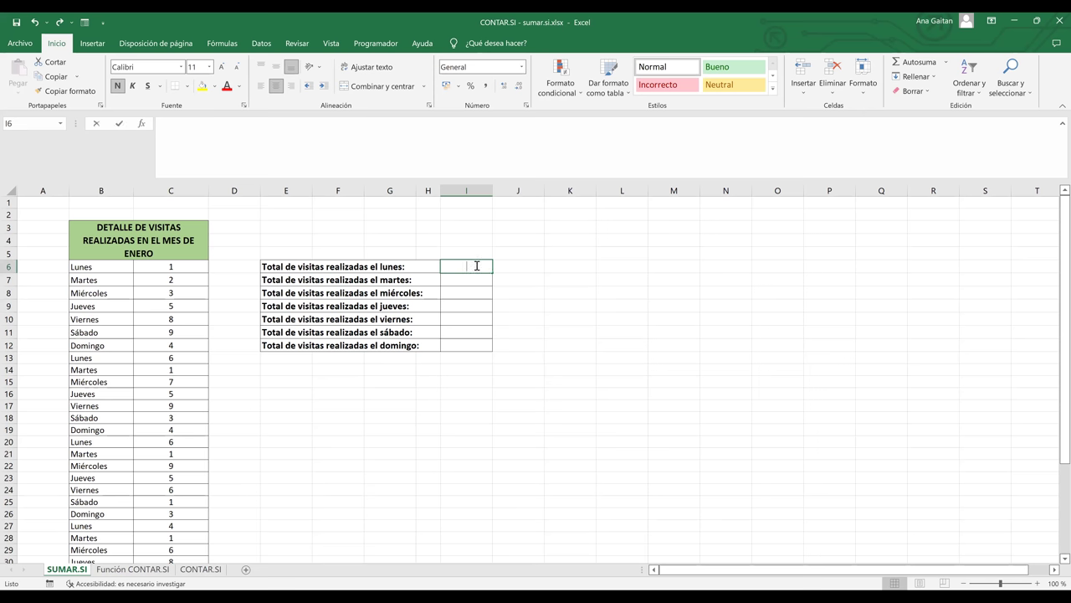
double_click(477, 265)
text(=)
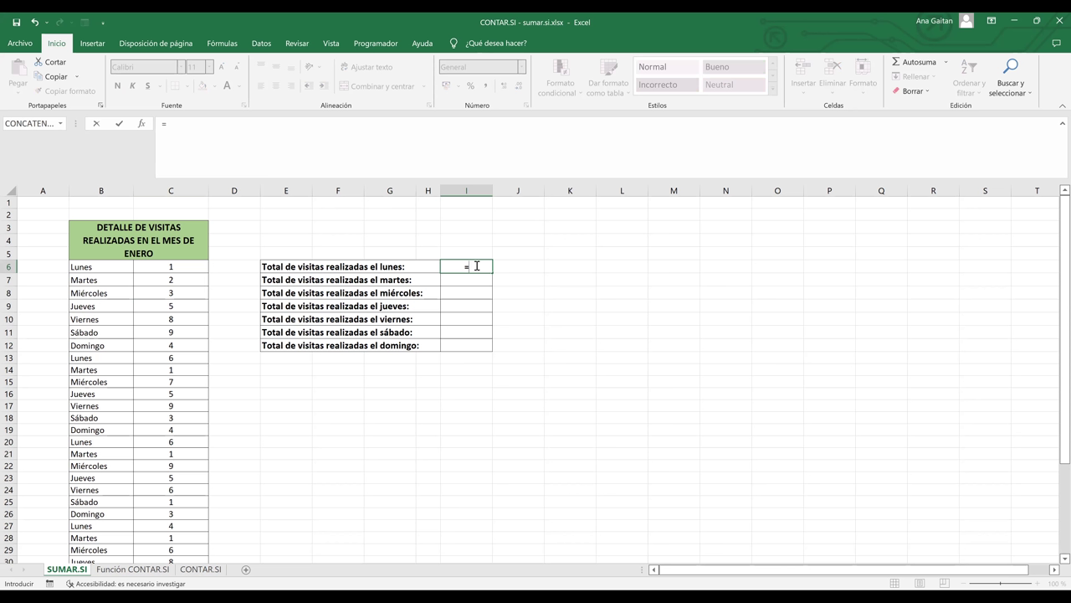
text(conca)
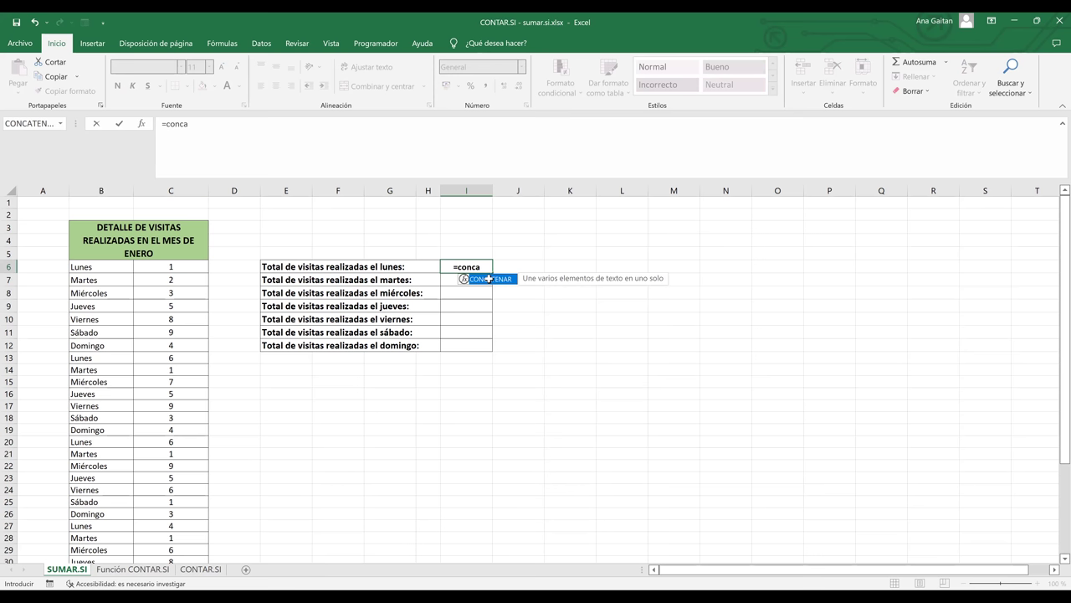
key(BackSpace)
key(BackSpace)
key(BackSpace)
key(BackSpace)
key(BackSpace)
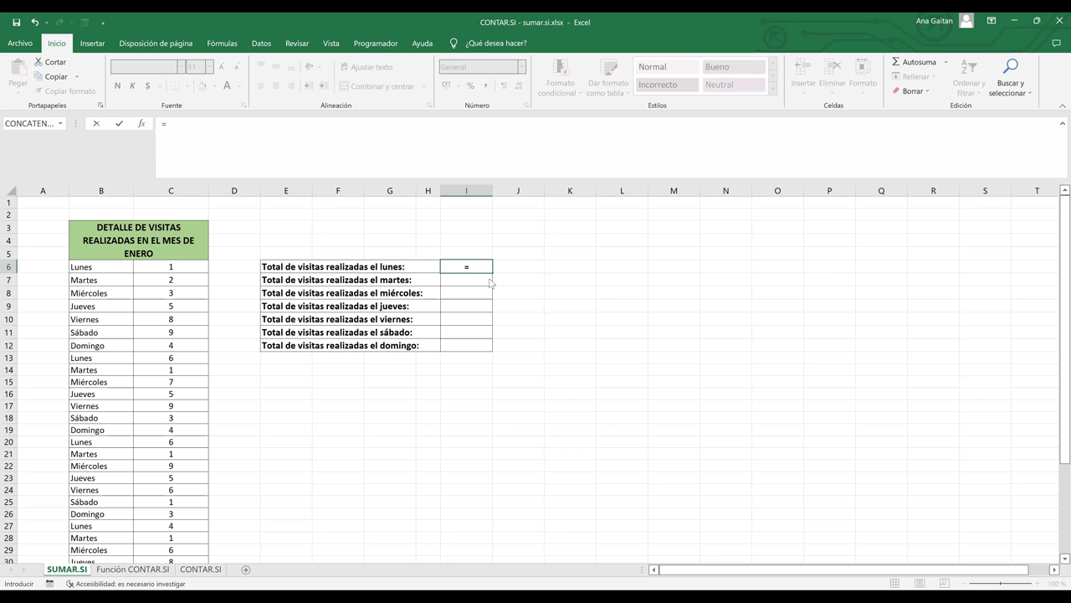
Step: Start a SUMAR.SI function in the I6 formula with the weekday names B6:B40 as its range
text(SUMAR.SI()
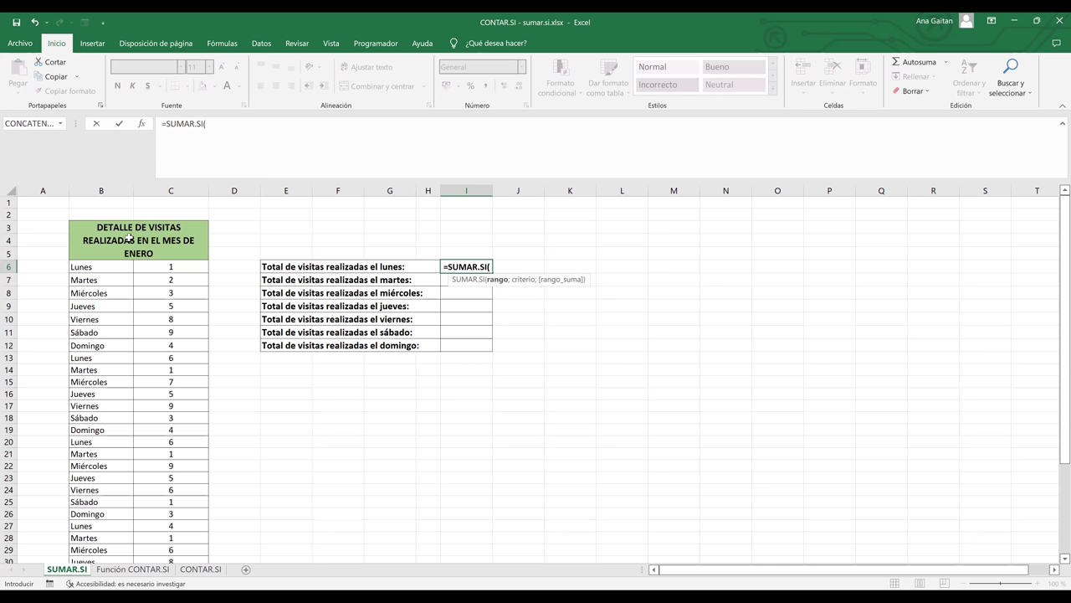
click(113, 267)
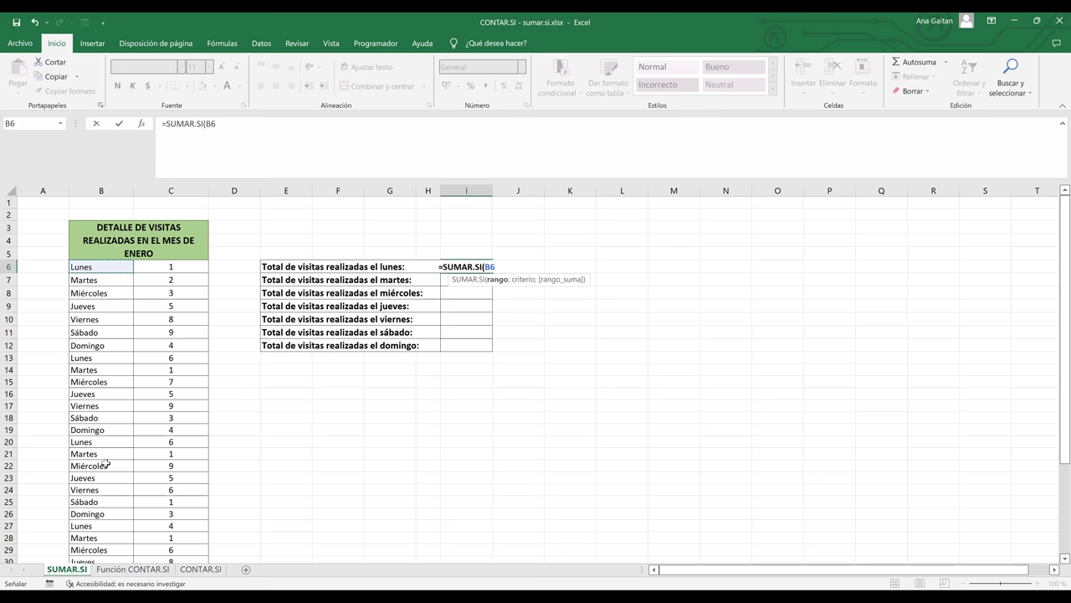
key(ctrl+shift+Down)
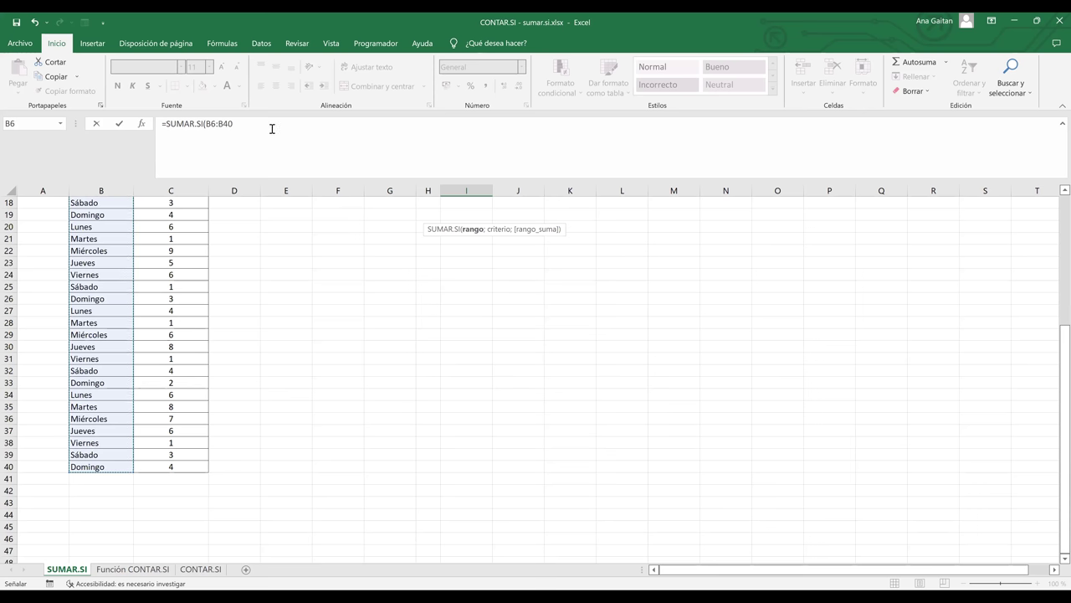
text(;)
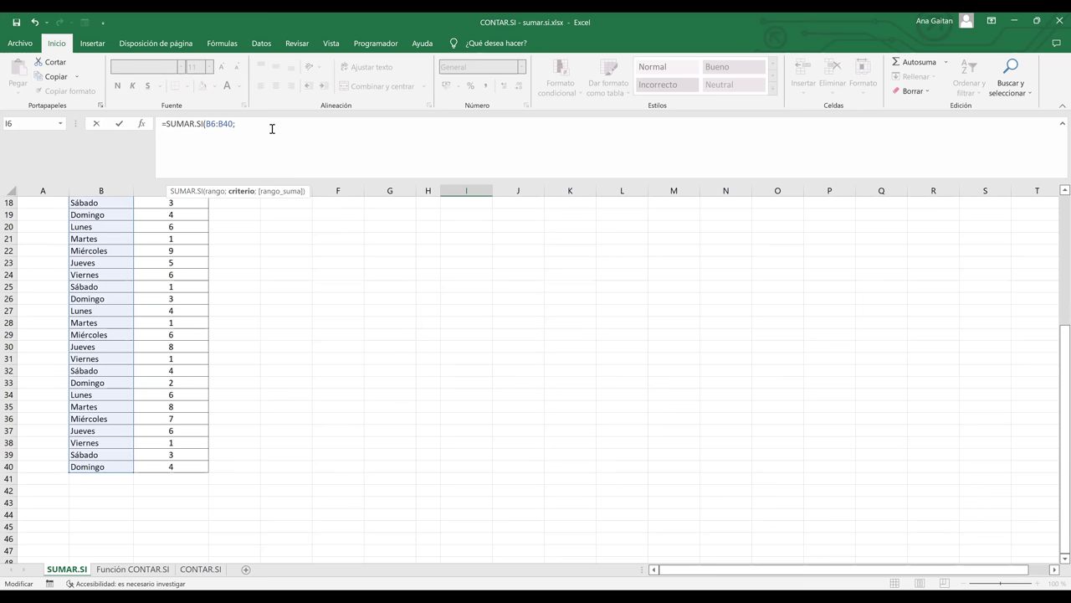
Step: Enter "lunes" in quotation marks as the criterion of the SUMAR.SI formula, ending it with a semicolon
drag(1064, 331, 1055, 210)
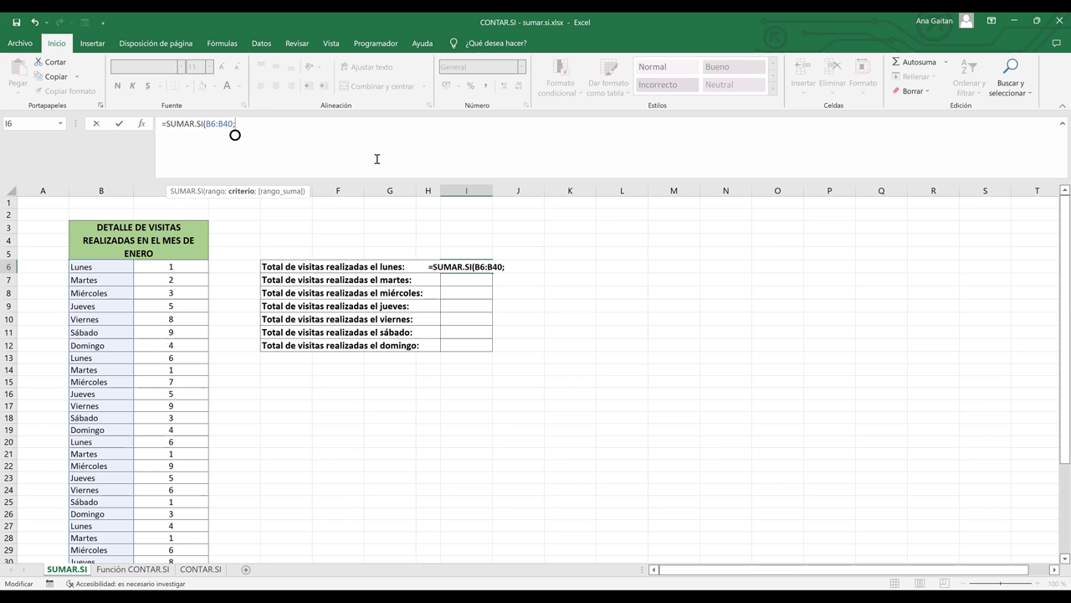
text(")
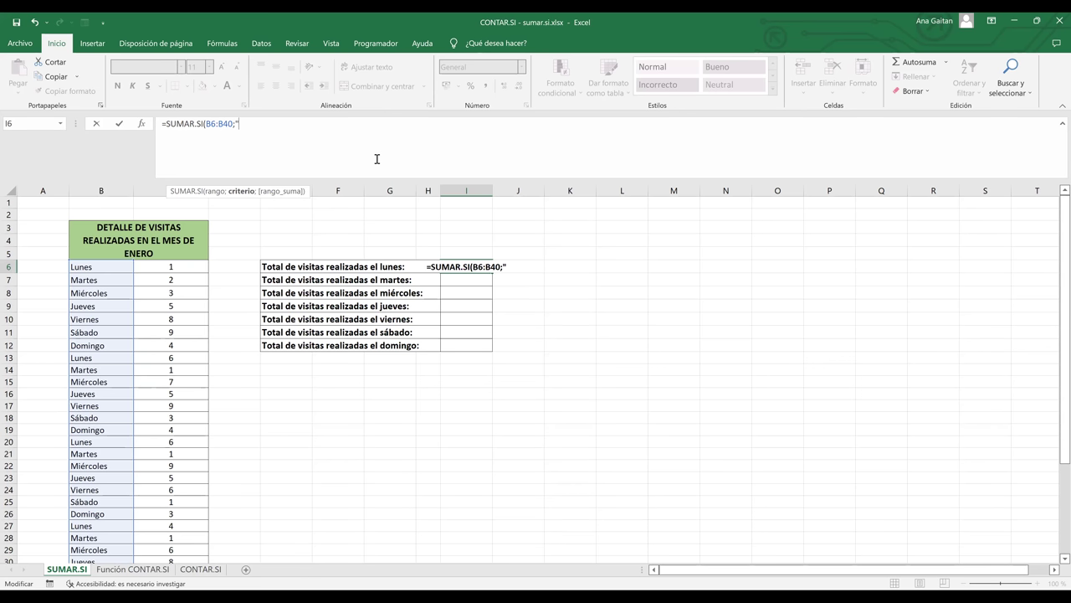
text(l)
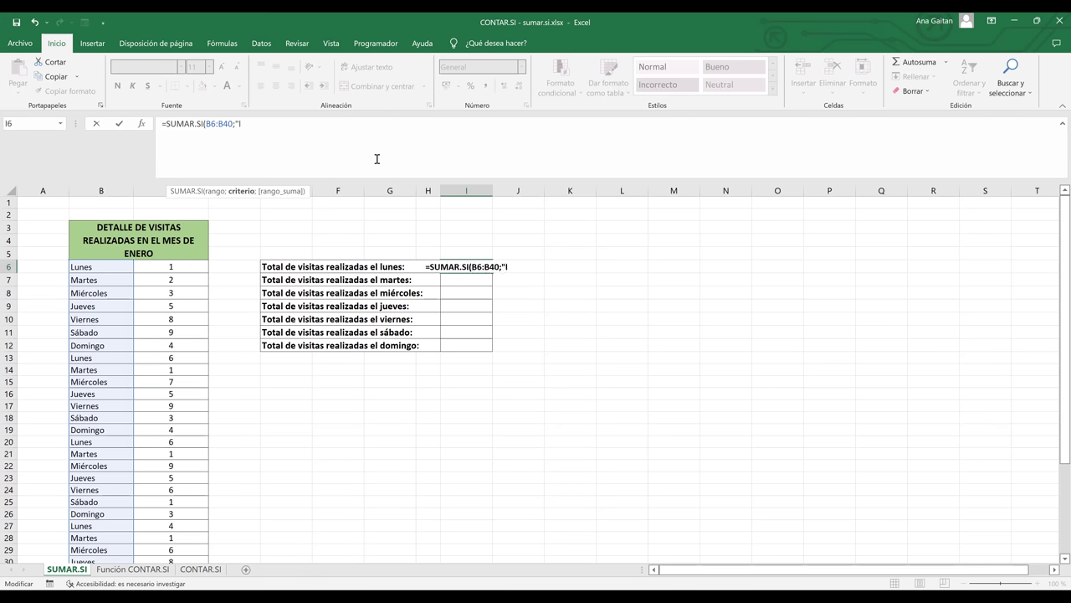
text(unes)
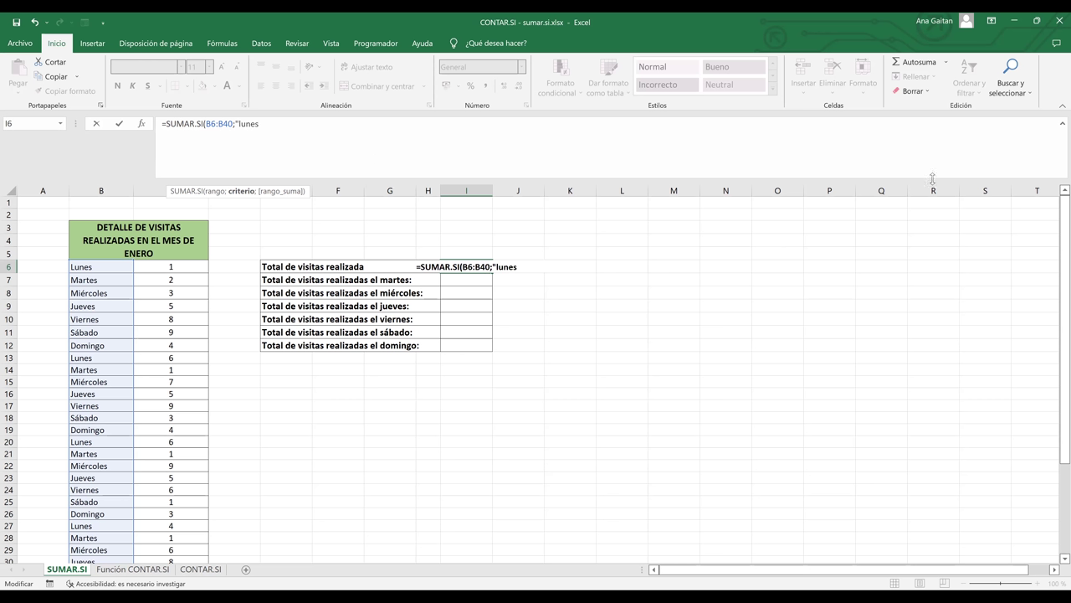
text(")
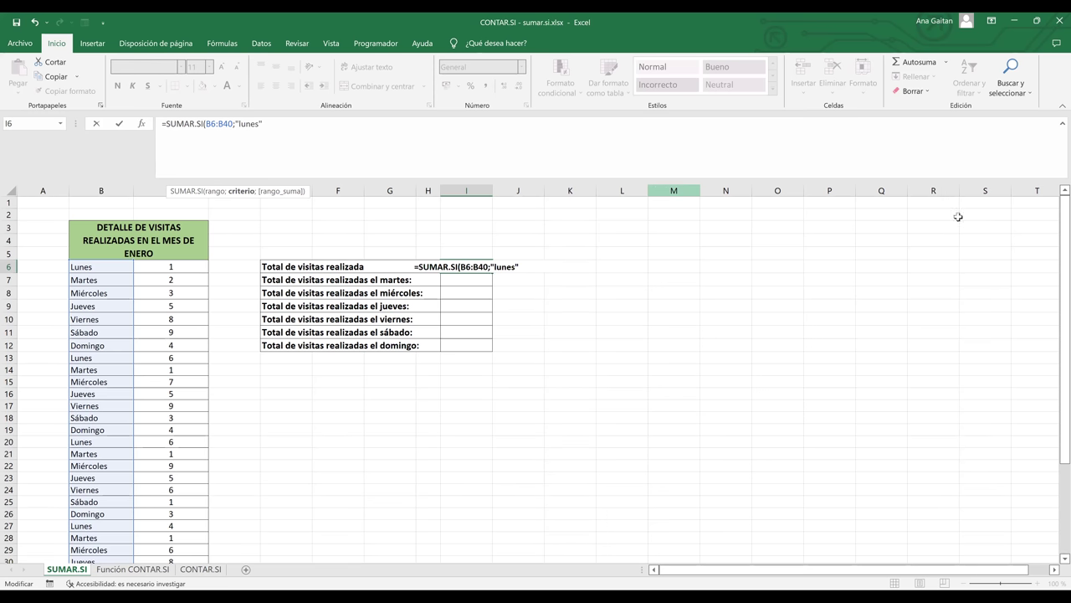
text(;)
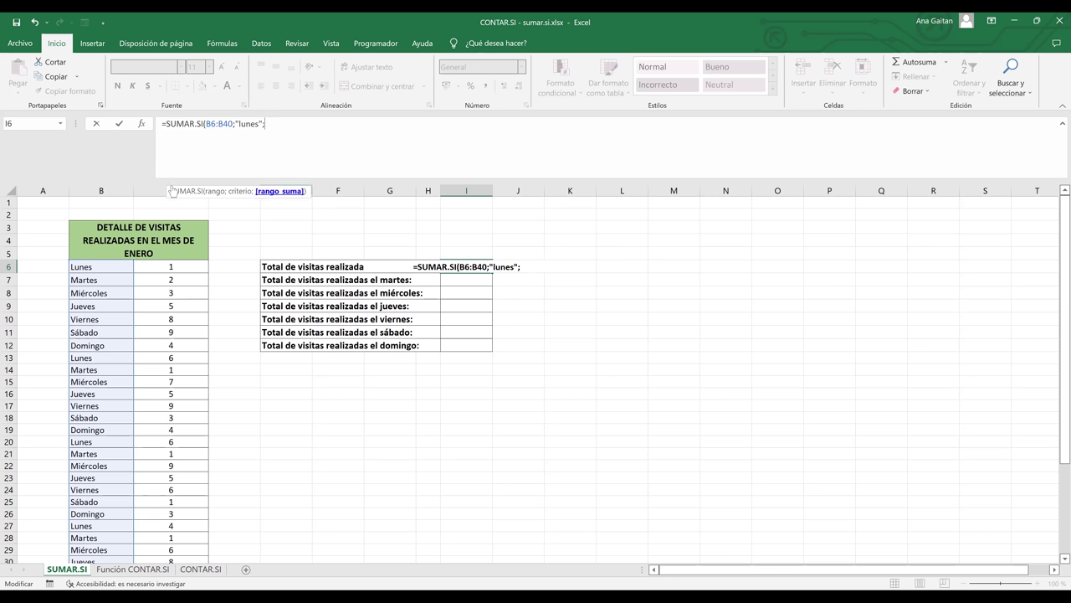
Step: Set C6:C40 as the sum range, complete the SUMAR.SI formula in I6, and return to that cell
click(170, 267)
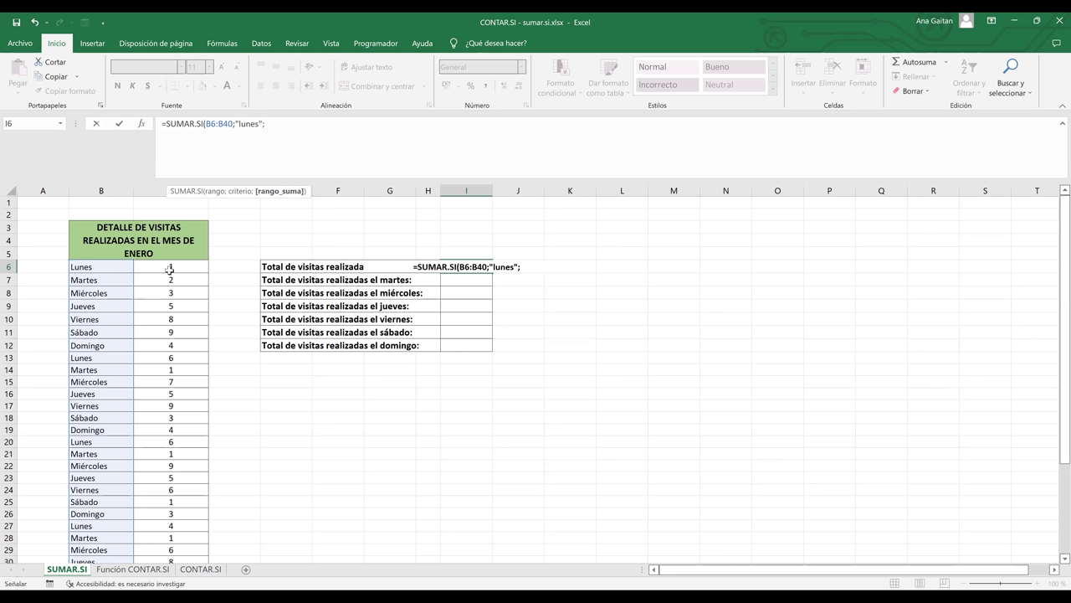
drag(170, 272, 170, 506)
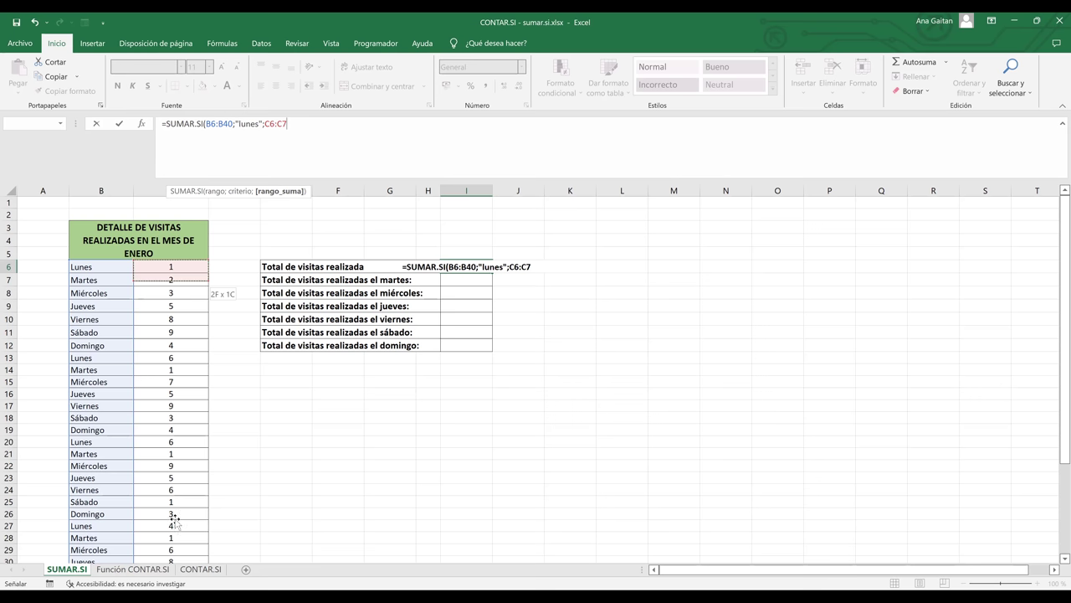
key(ctrl+shift+Down)
text())
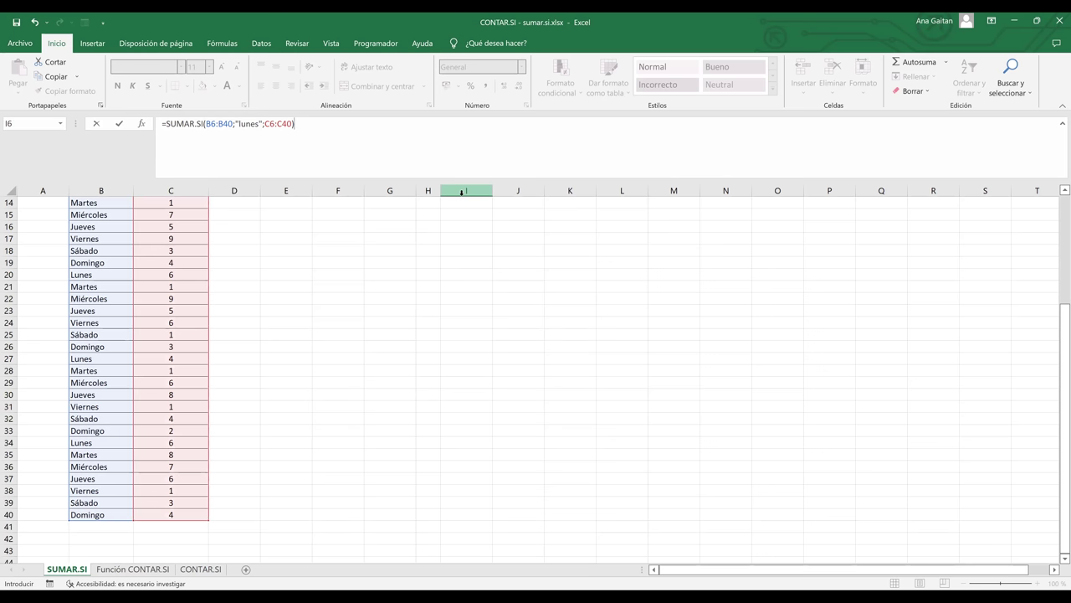
key(Return)
drag(1054, 253, 1056, 209)
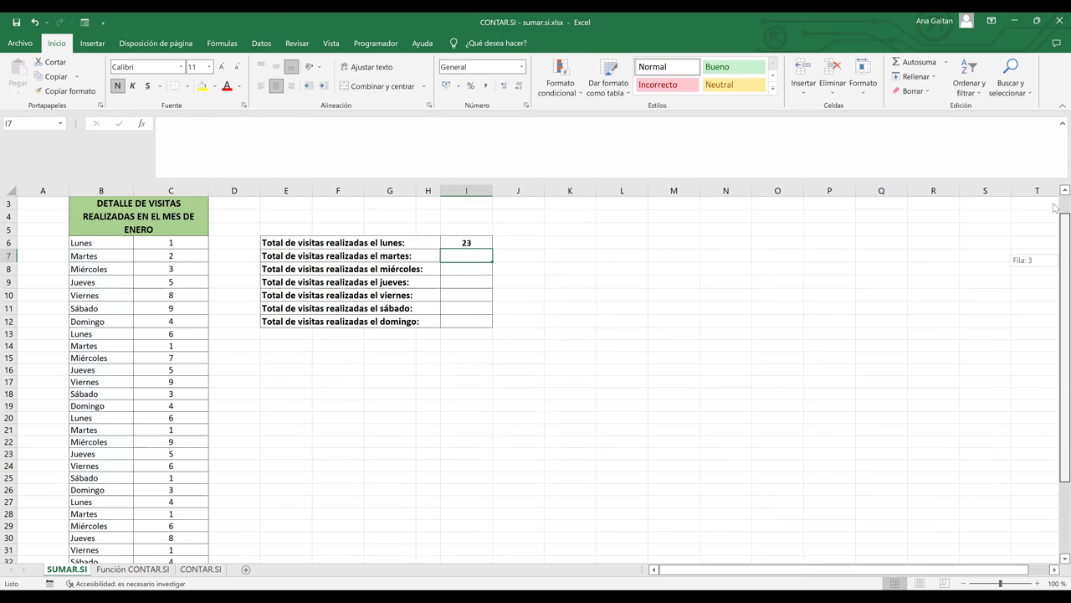
click(471, 266)
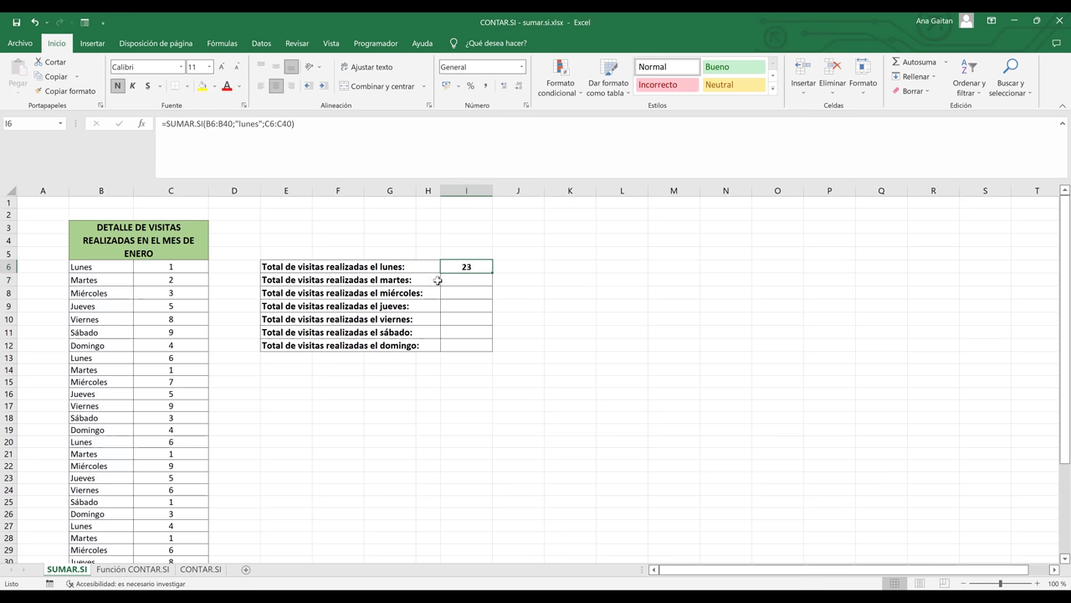
Step: Open the SUMAR.SI formula in I6 to review its arguments, and return to that cell
double_click(481, 268)
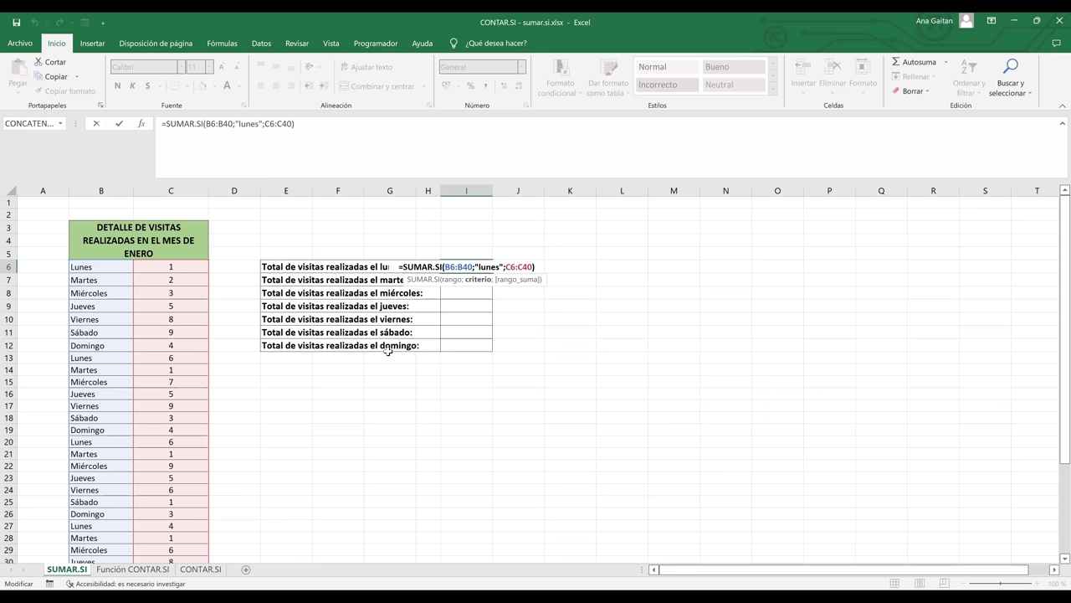
key(Return)
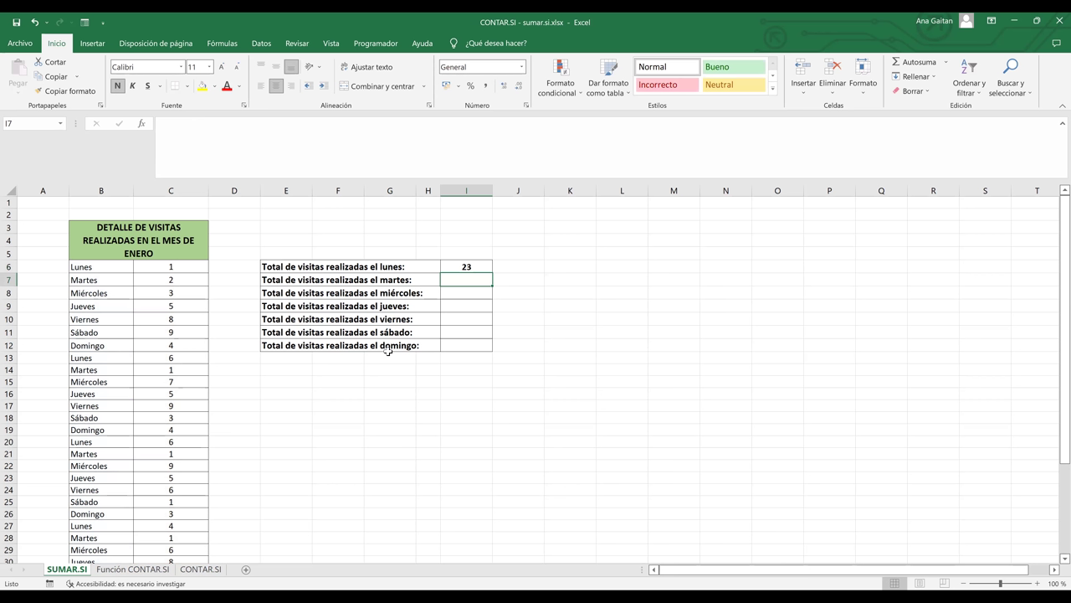
click(463, 267)
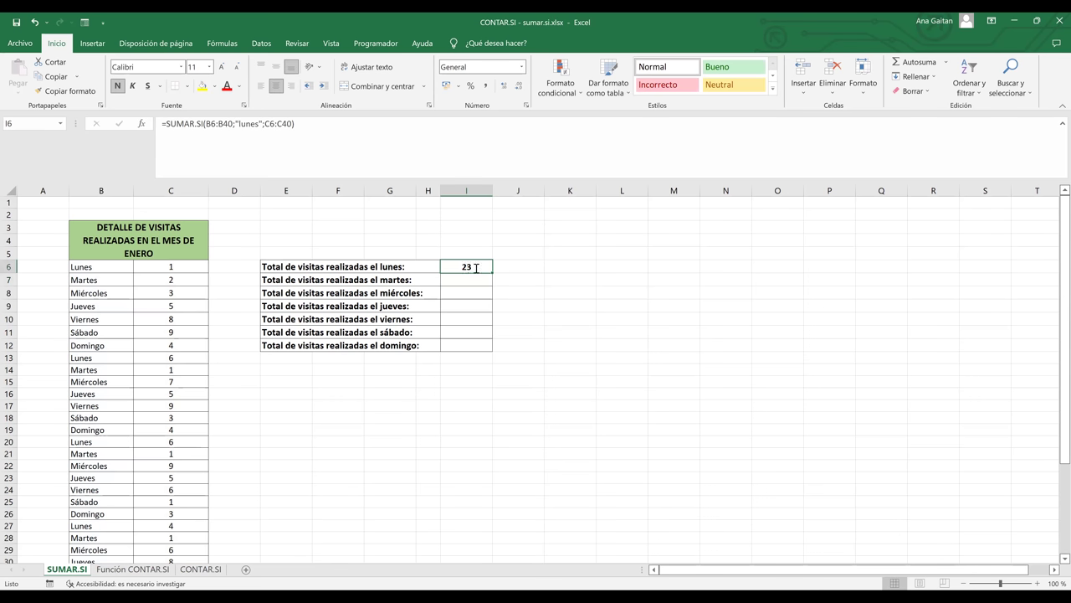
Step: Try the criterion of the I6 SUMAR.SI formula with an equals sign inside the quotation marks, as "=lunes"
double_click(475, 267)
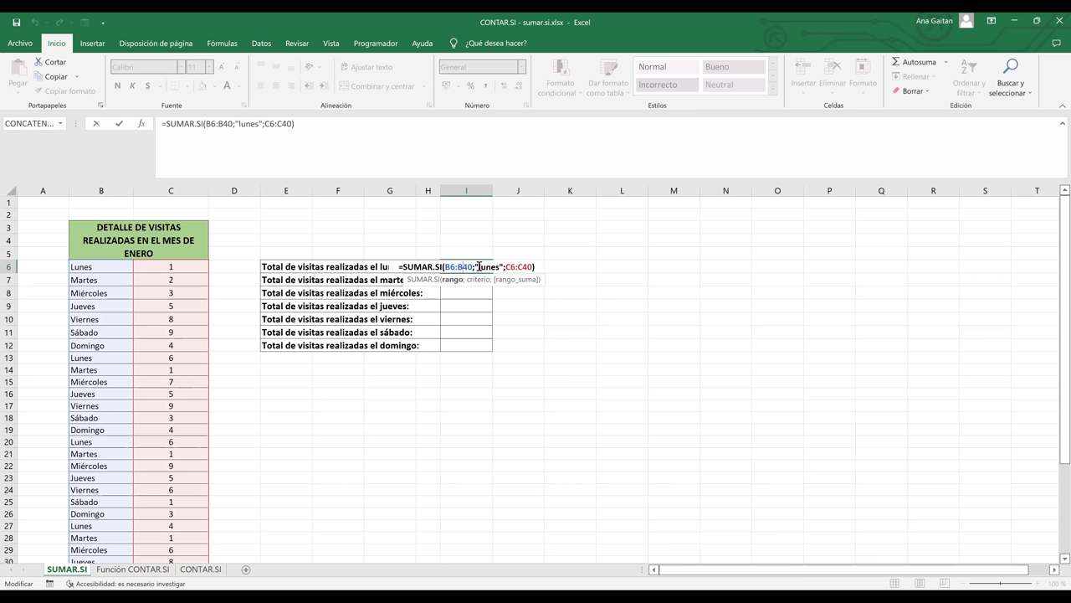
key(Right)
text(=)
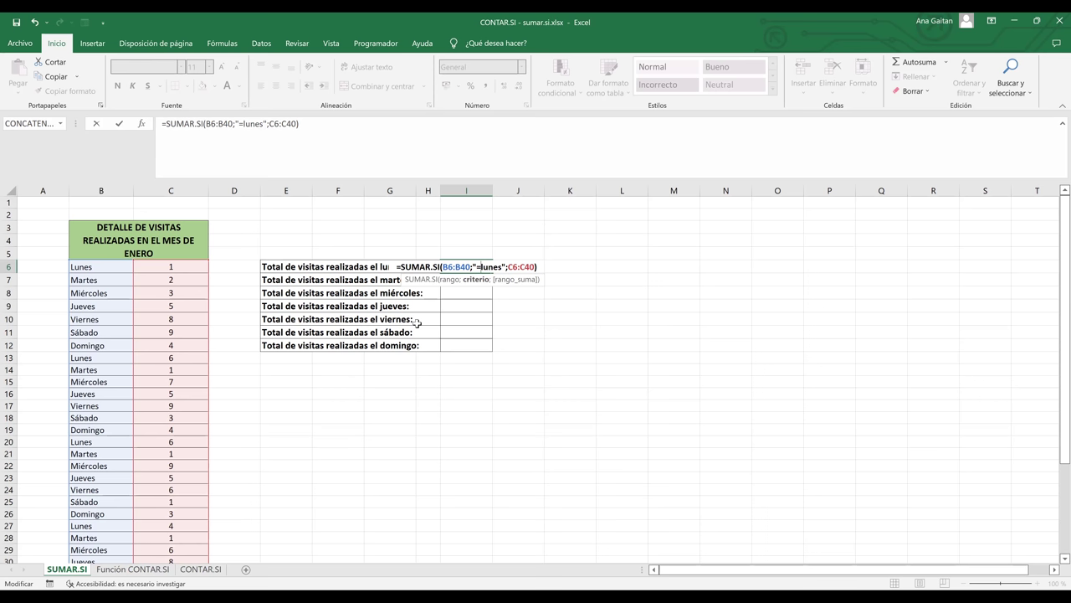
key(Return)
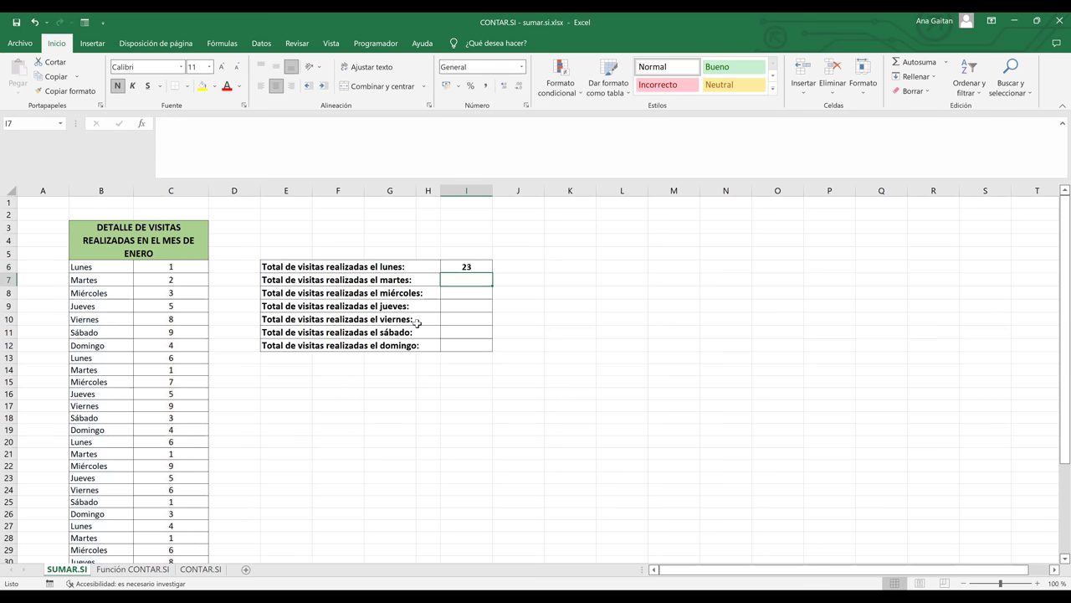
Step: Remove the equals sign from the I6 criterion so that it reads "lunes", and complete the formula
click(478, 267)
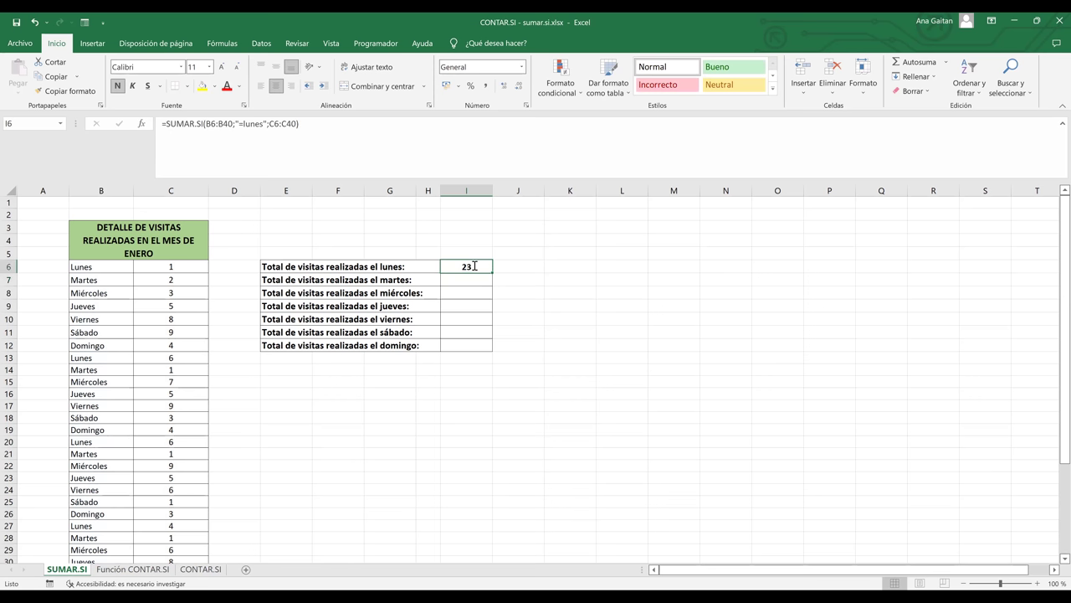
double_click(479, 266)
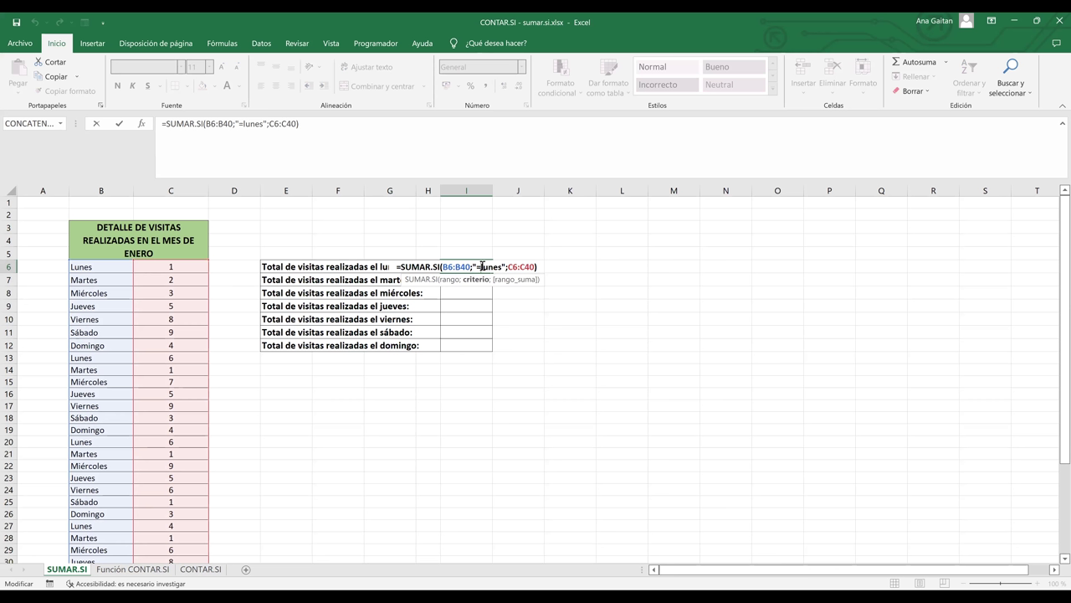
key(BackSpace)
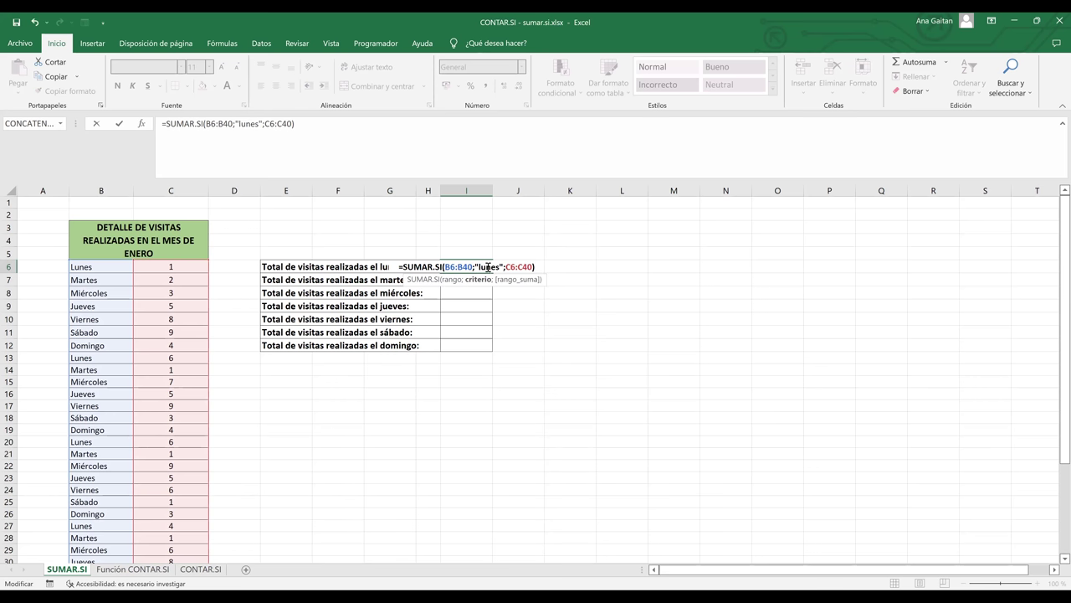
drag(480, 266, 498, 264)
key(Return)
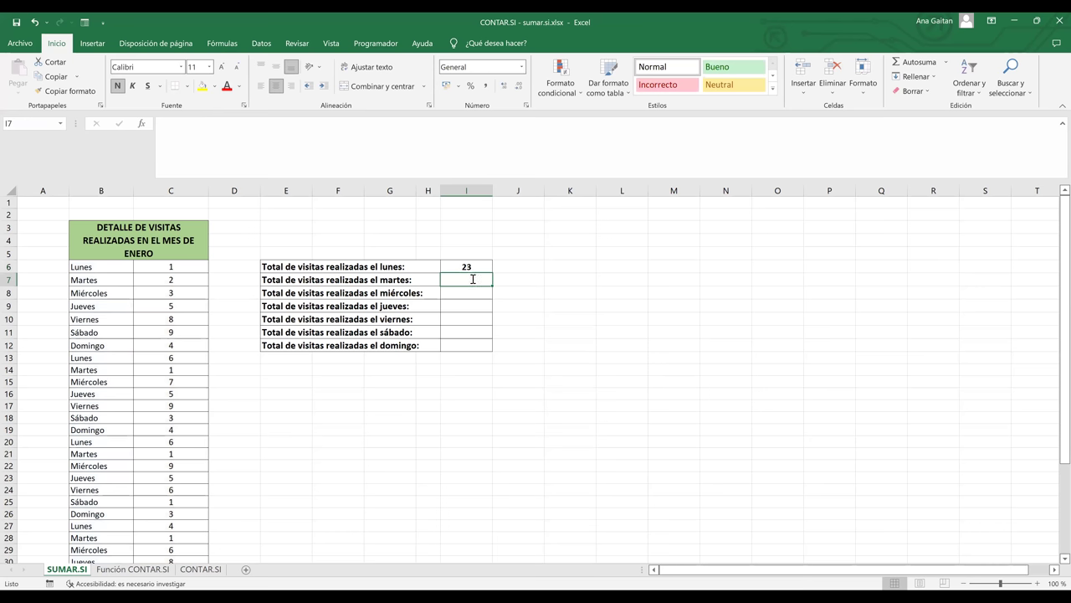
Step: Start a SUMAR.SI formula in I7, the Tuesday total, with the weekday names B6:B40 as its range
text(=)
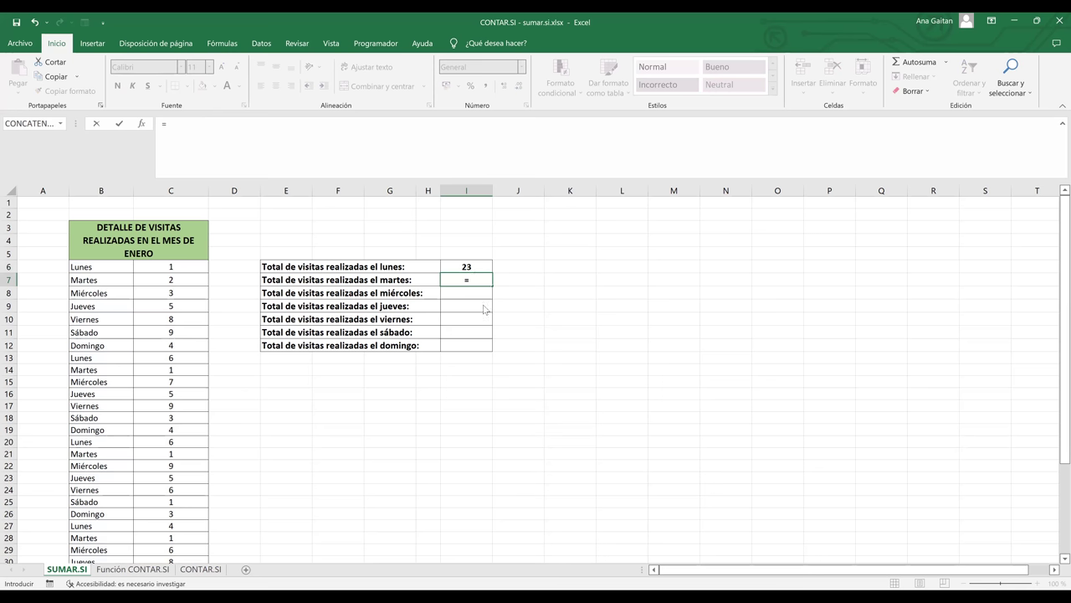
text(suma)
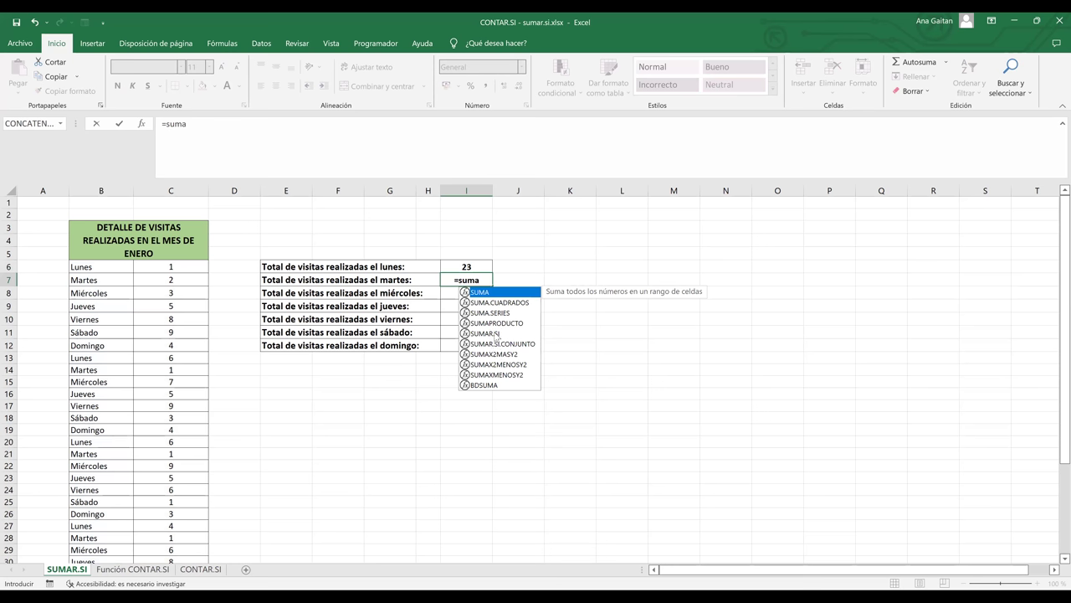
text(r)
key(Tab)
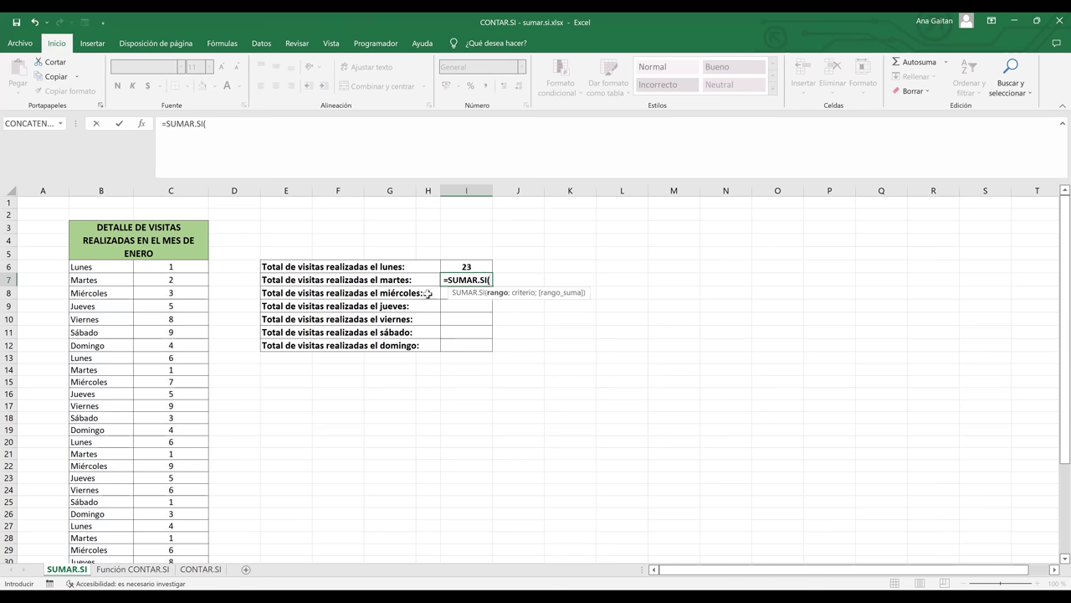
click(103, 267)
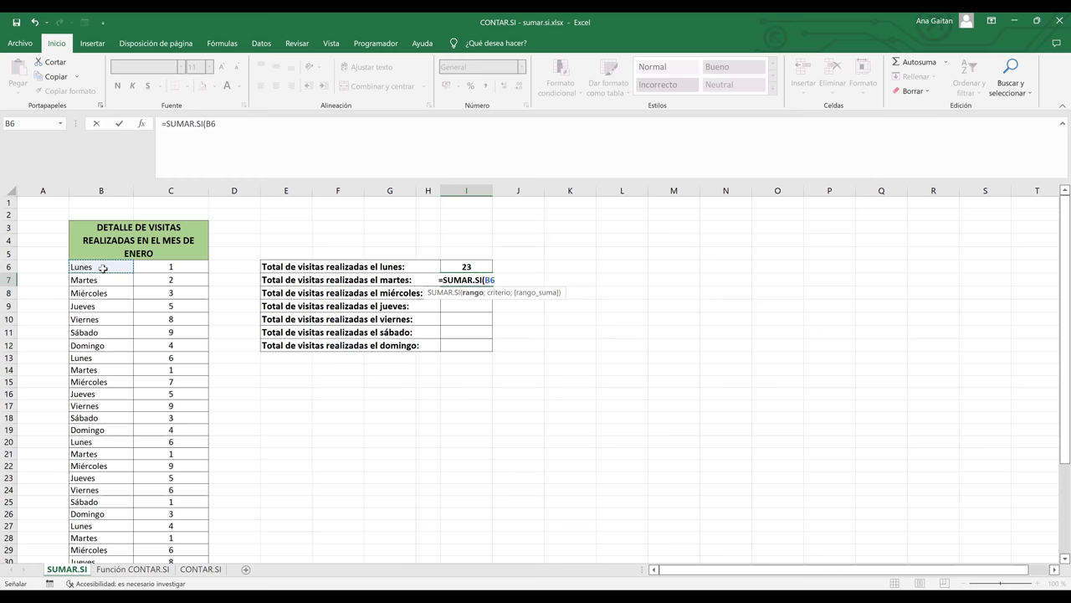
drag(103, 268, 102, 266)
scroll(102, 266, down, 1)
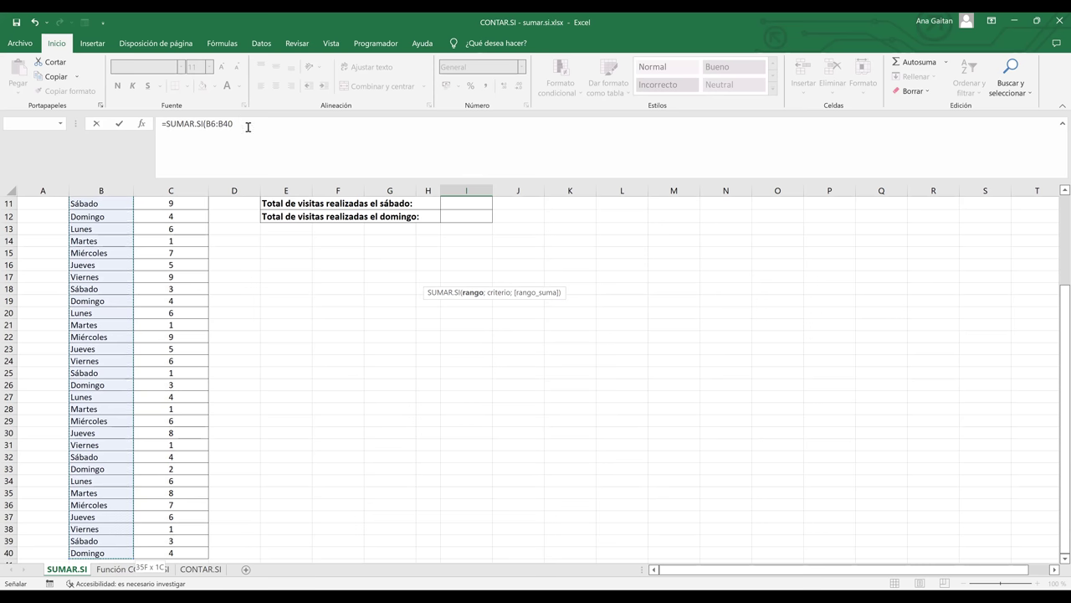
Step: Enter "martes" in quotation marks as the criterion of the I7 formula, with semicolons separating the arguments
text(;)
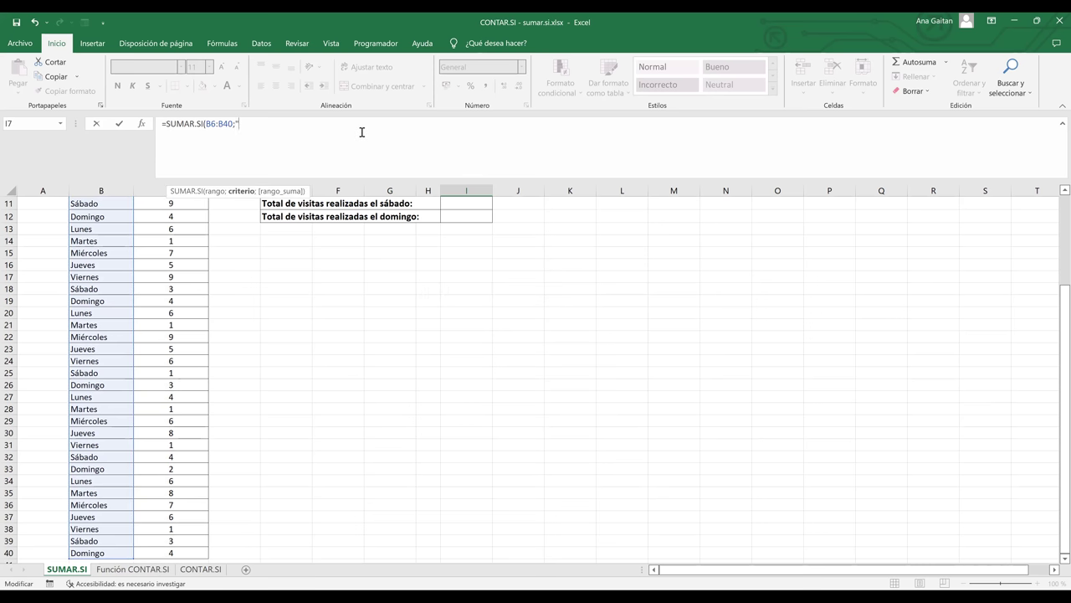
text("martes)
text(")
text(;)
Step: Set C6:C40 as the sum range and complete the SUMAR.SI formula in I7
drag(1058, 343, 1056, 209)
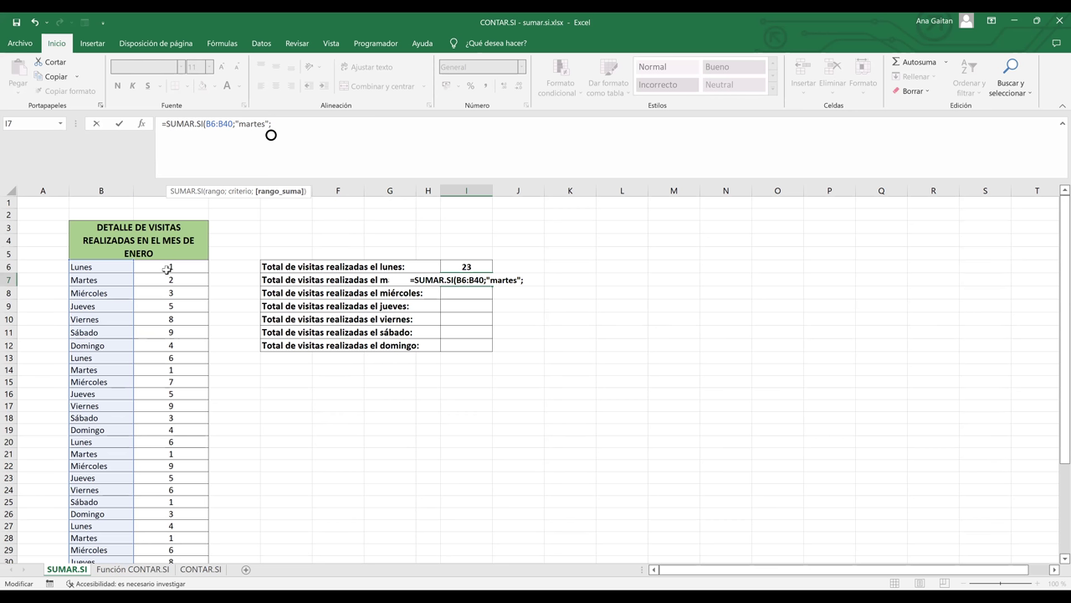
click(168, 268)
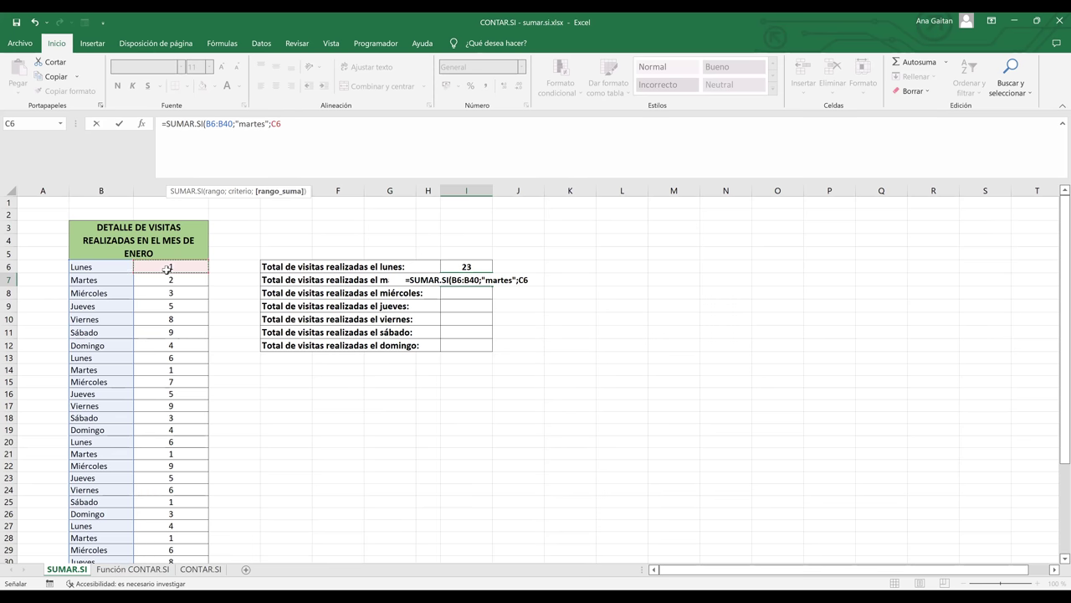
key(ctrl+shift+Down)
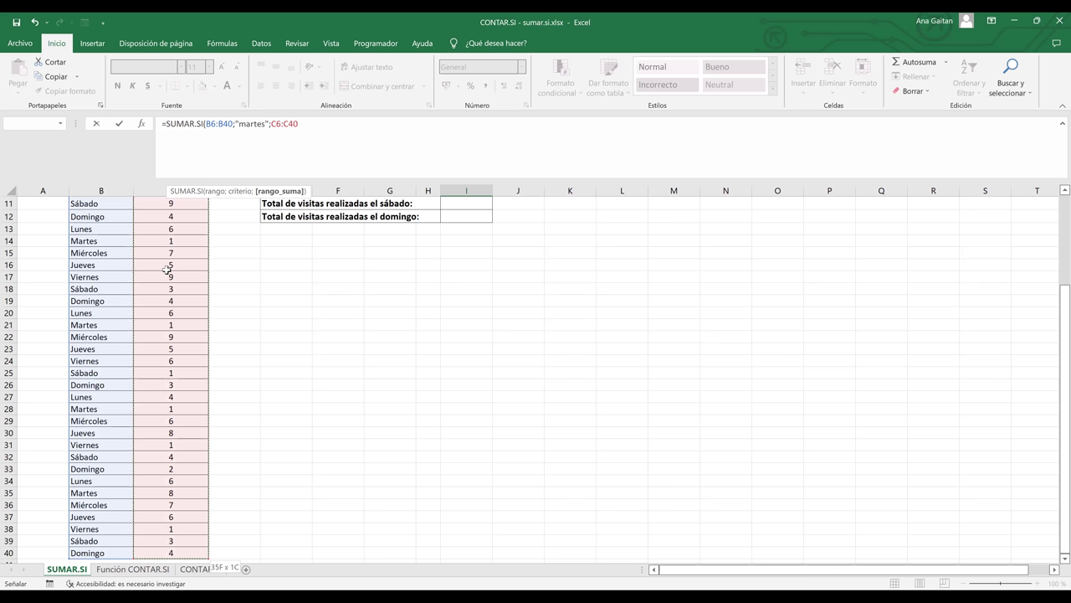
text())
key(Return)
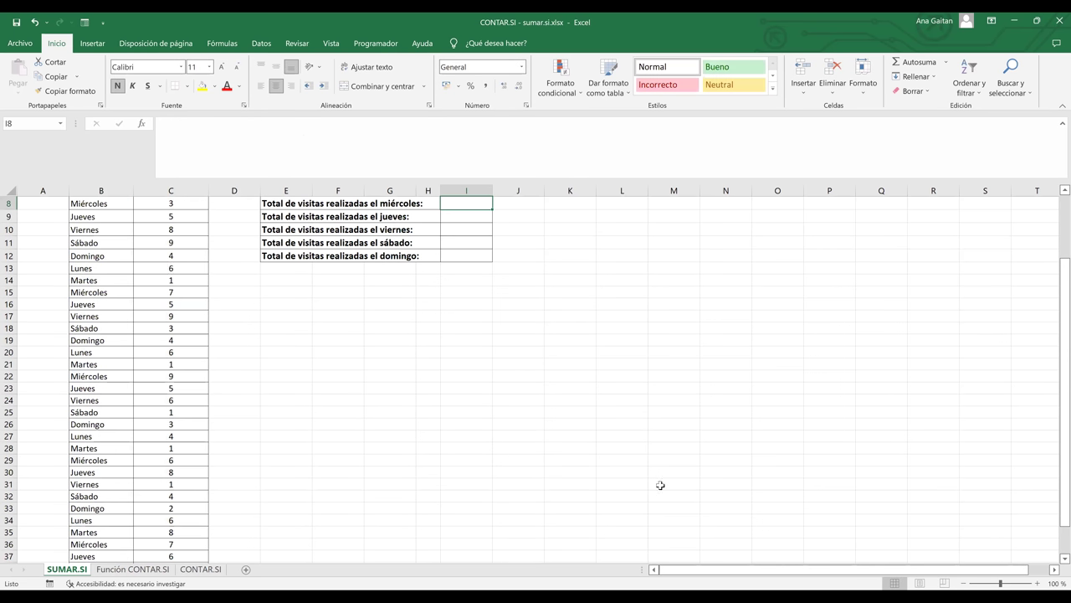
Step: Review the range, criterion and sum range of the Tuesday formula in I7
drag(1054, 314, 1052, 265)
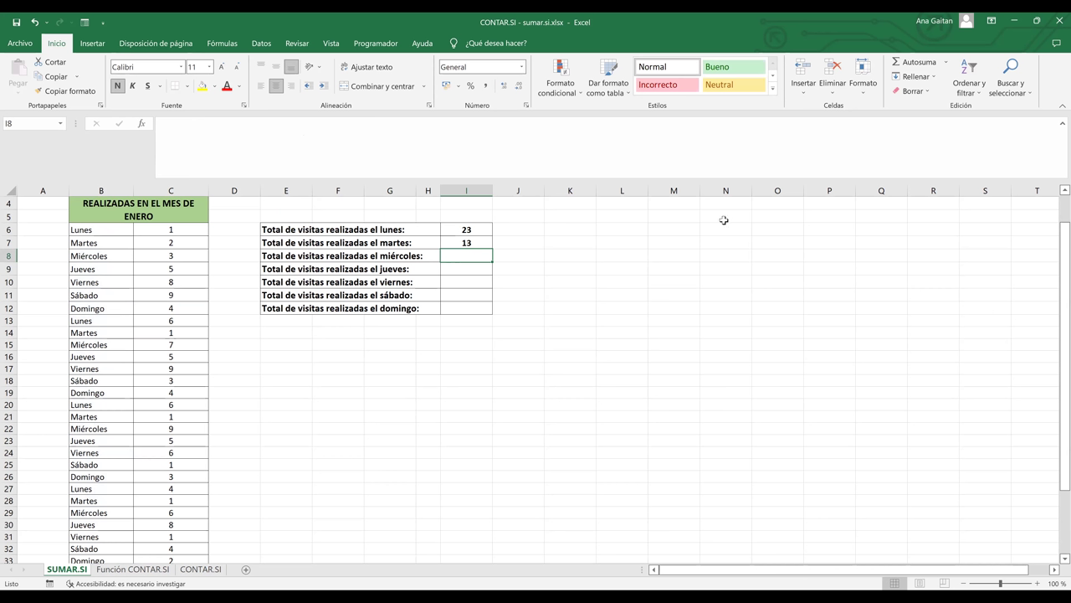
click(474, 243)
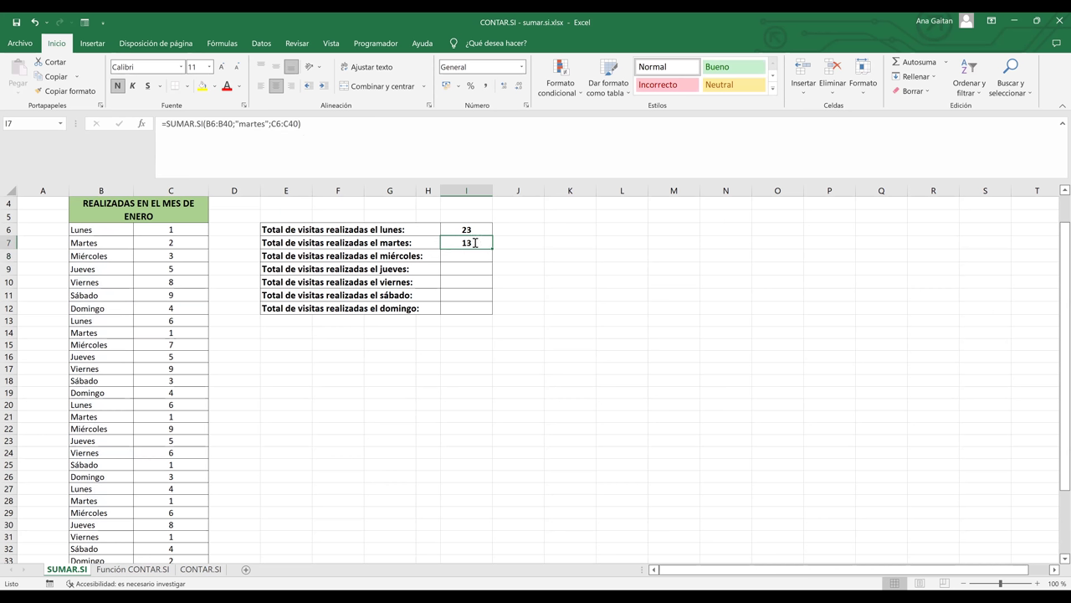
double_click(474, 242)
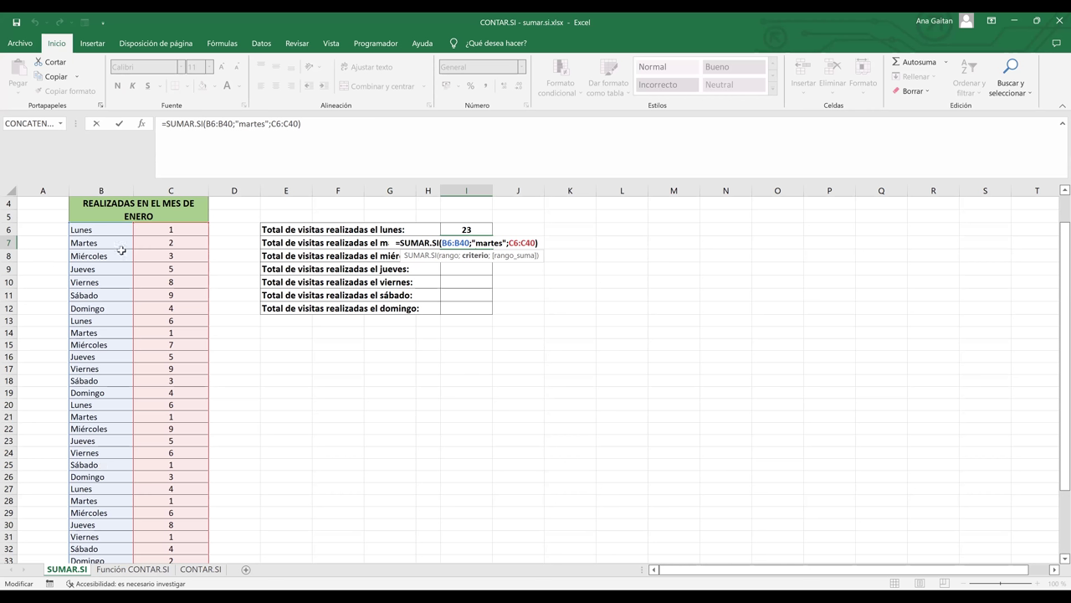
key(Return)
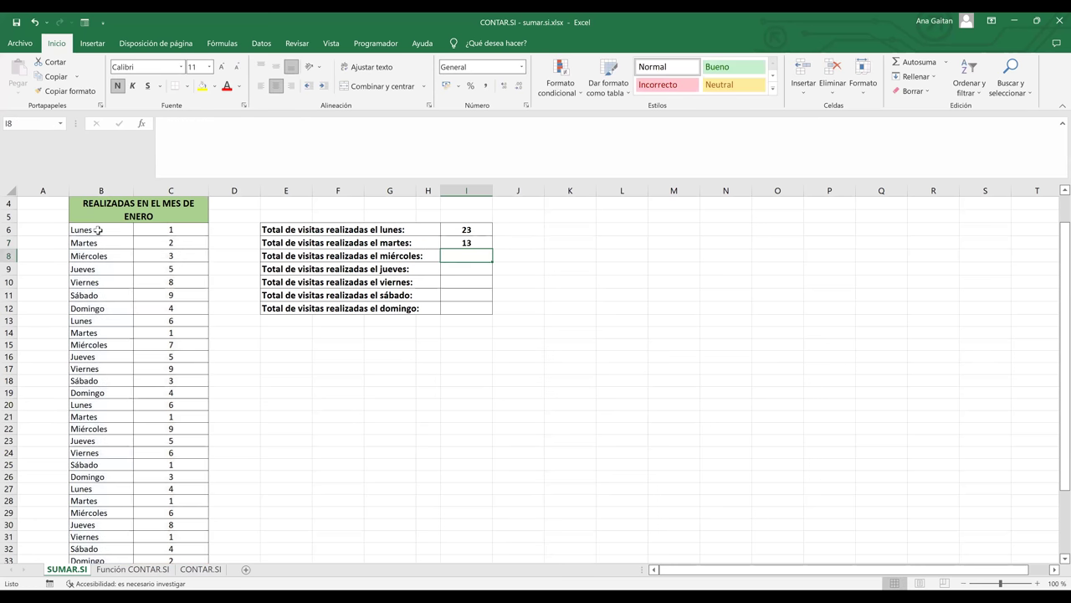
Step: Change the first weekday in the visits table, cell B6, to "martes"
click(98, 229)
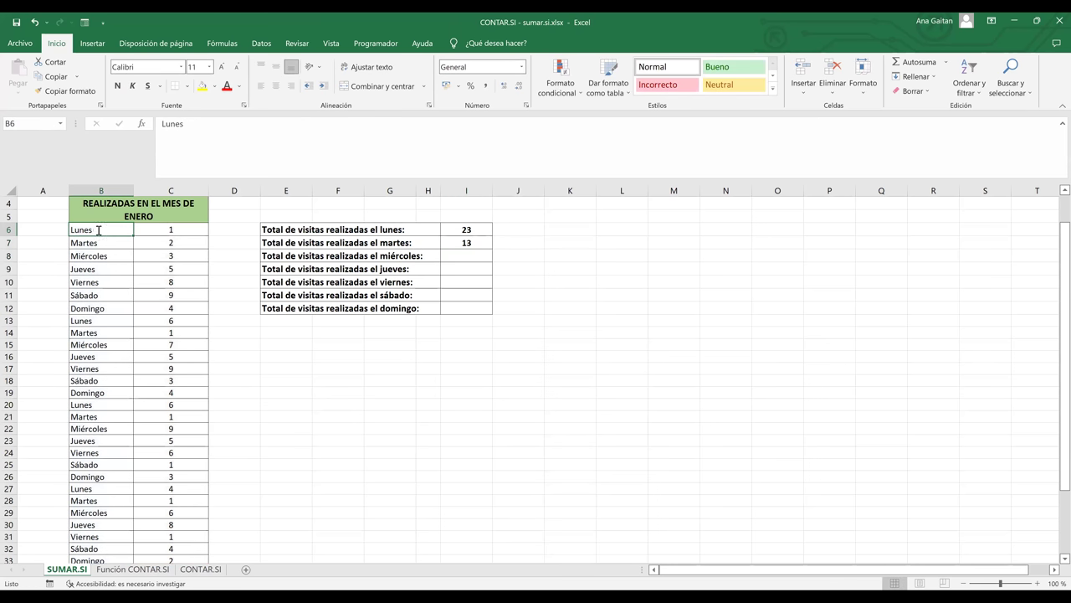
key(BackSpace)
text(martes)
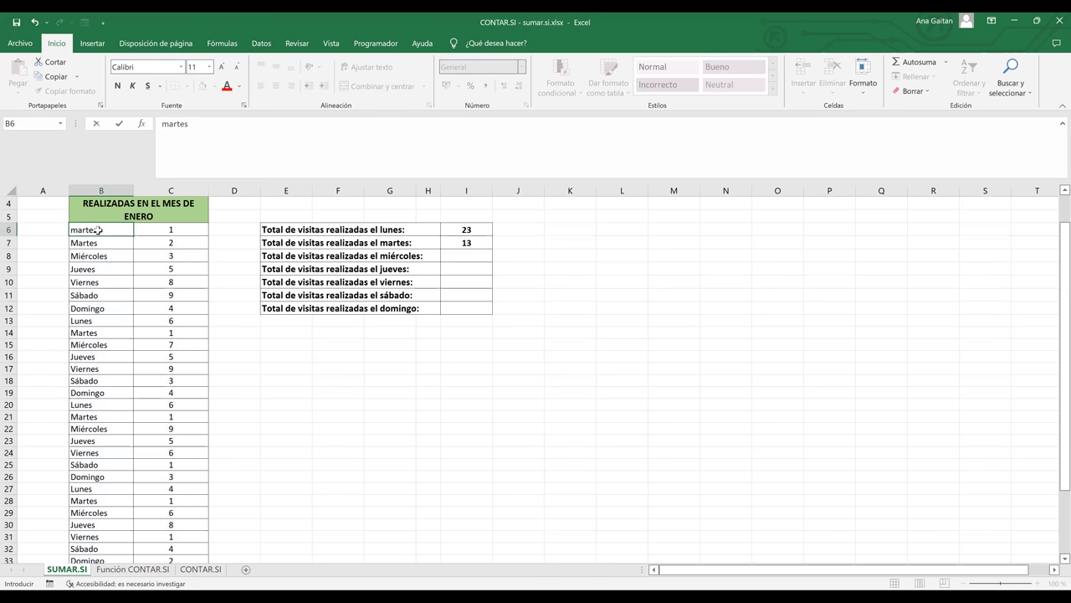
key(Return)
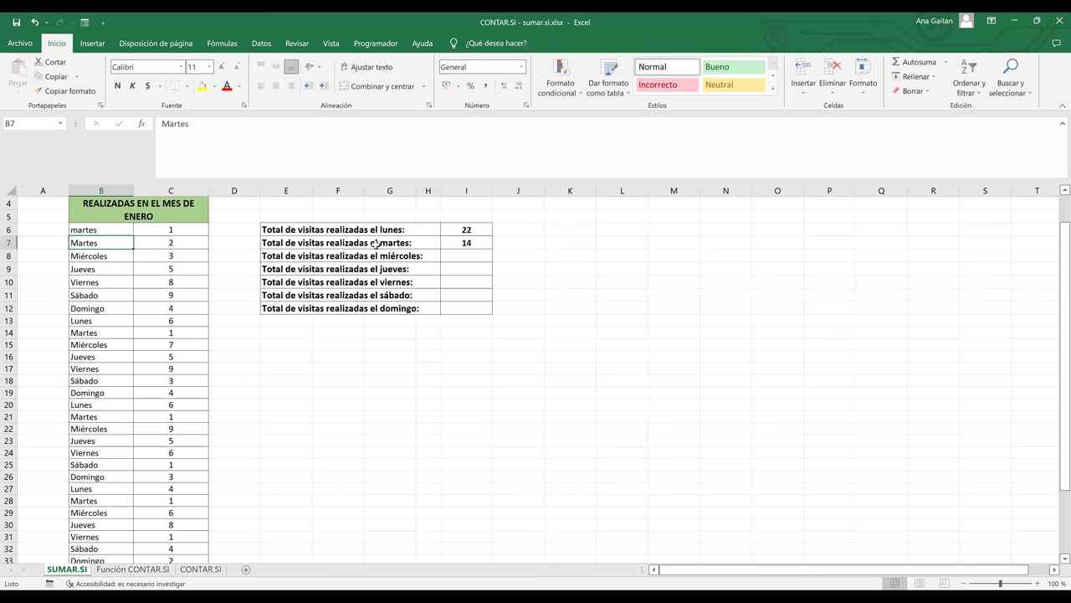
Step: Try C7:C40 as the sum range of the I7 SUMAR.SI formula, leaving its criteria range unchanged
click(466, 244)
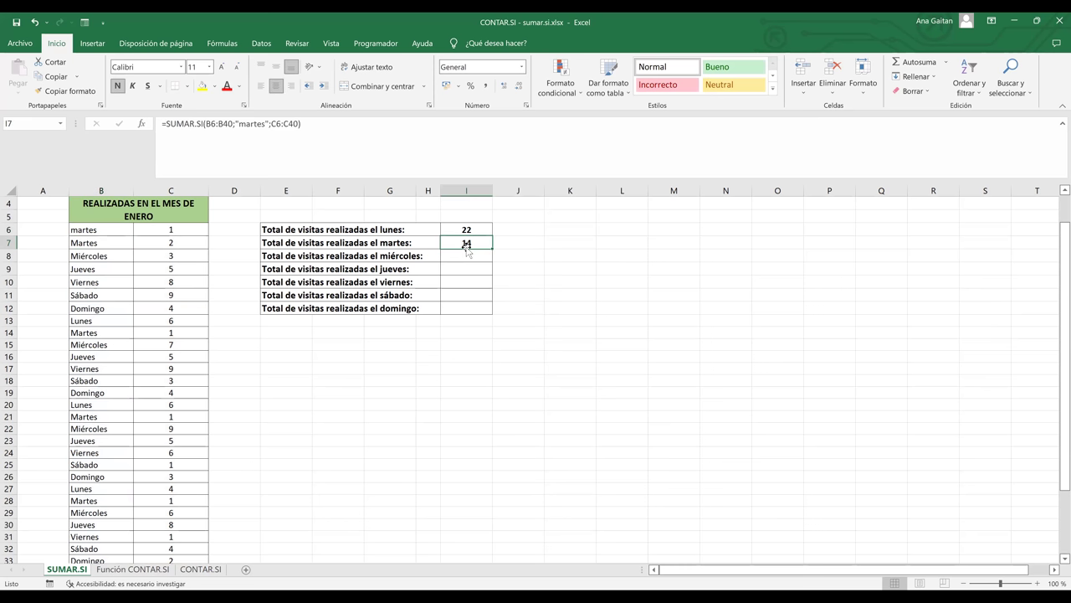
key(F2)
click(517, 243)
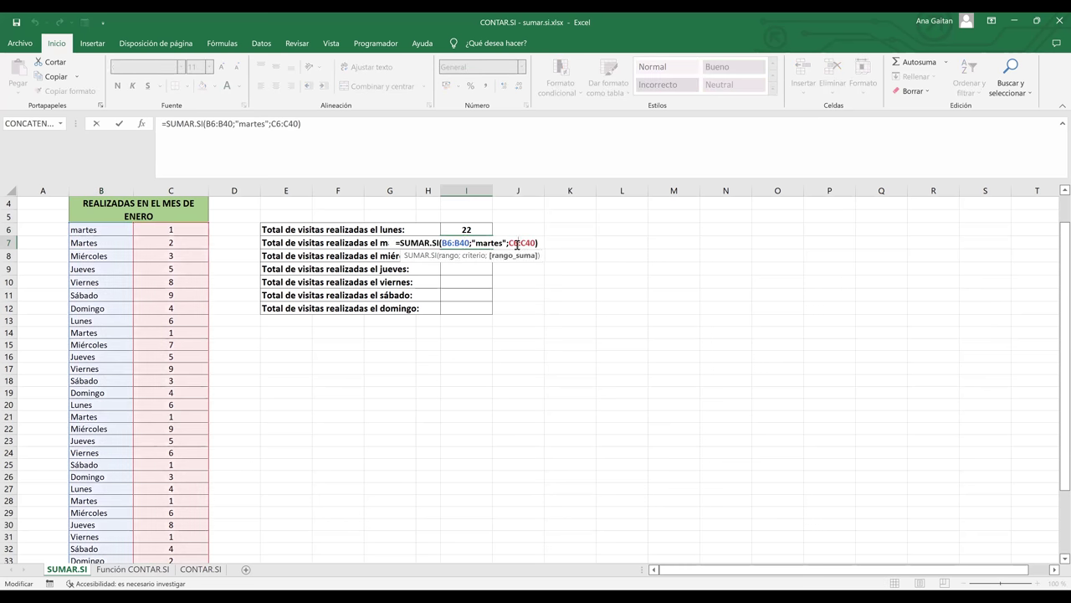
key(BackSpace)
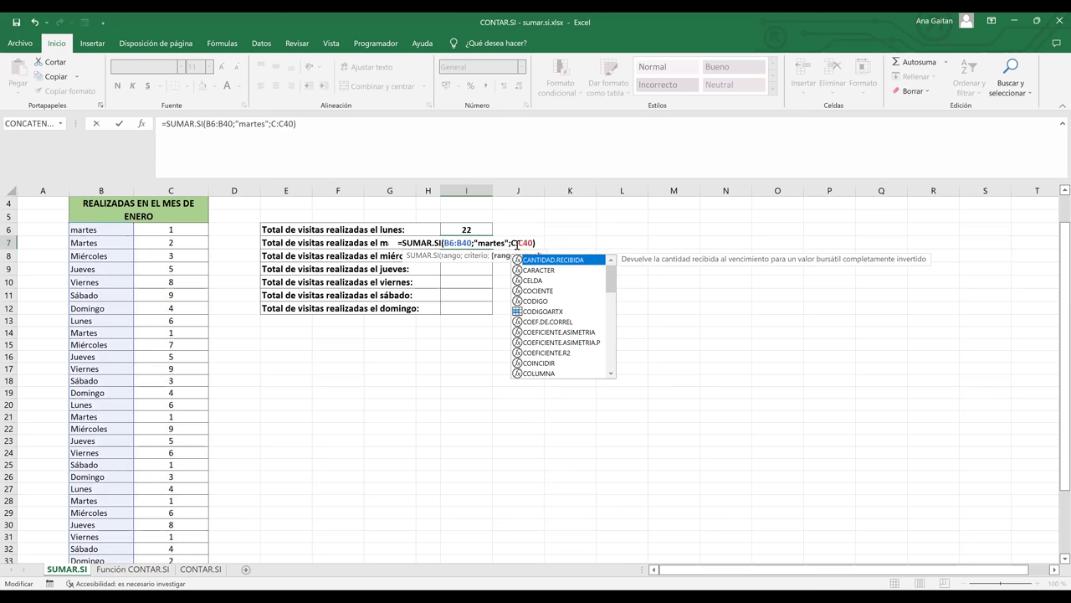
text(7)
key(Return)
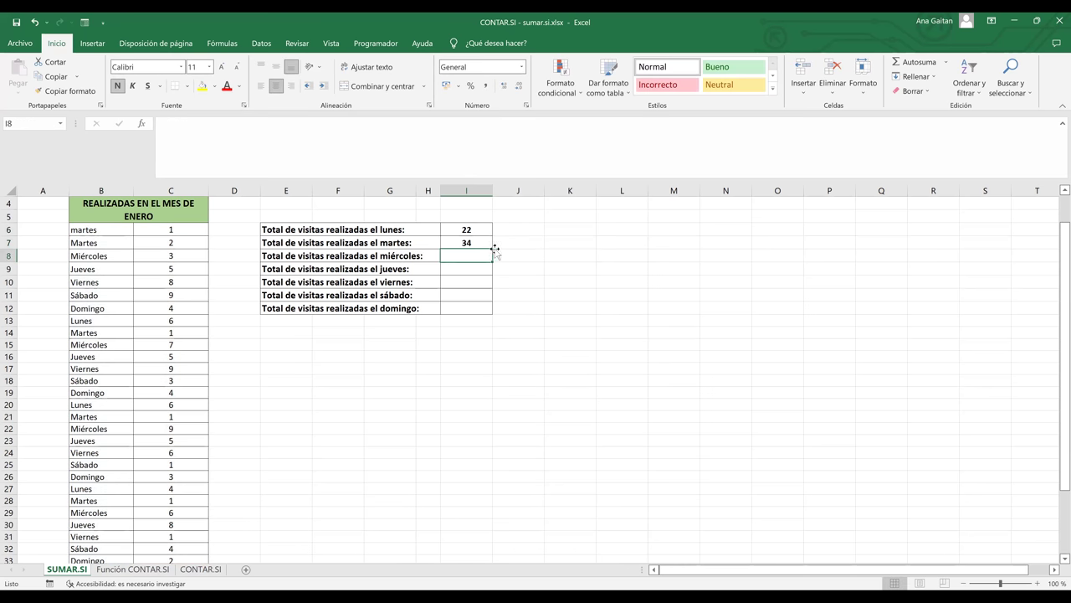
Step: Recheck the Tuesday formula in I7 and set its sum range back to C6:C40
click(475, 243)
key(F2)
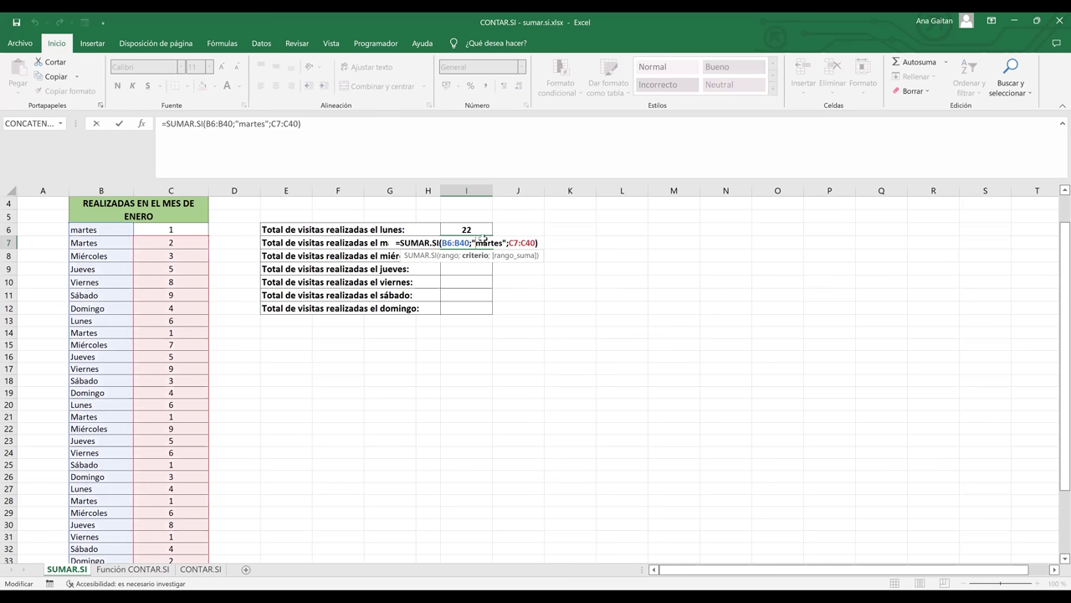
key(Return)
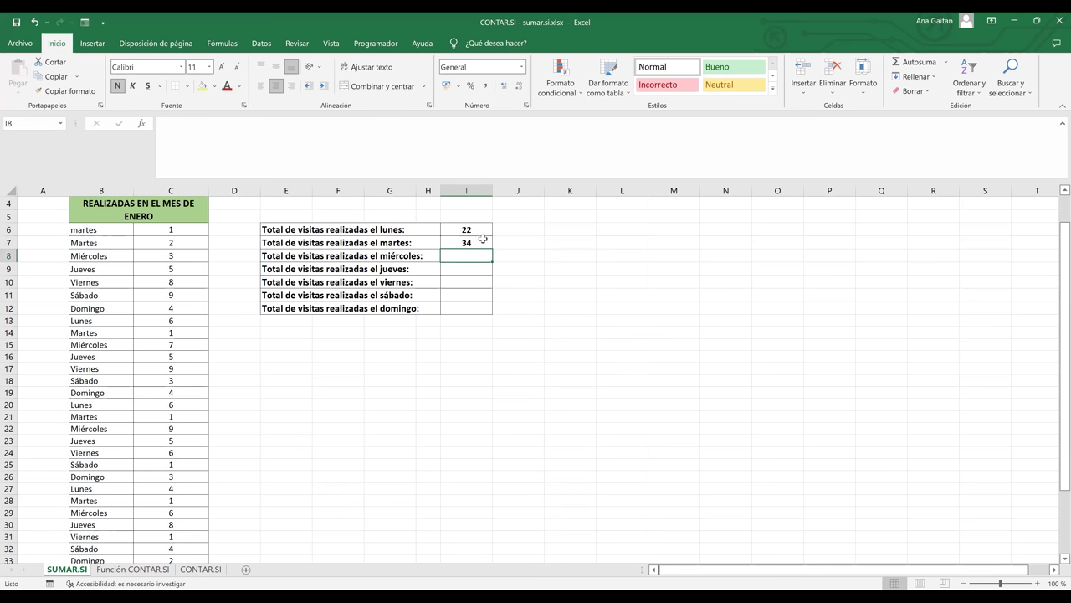
key(Up)
click(281, 123)
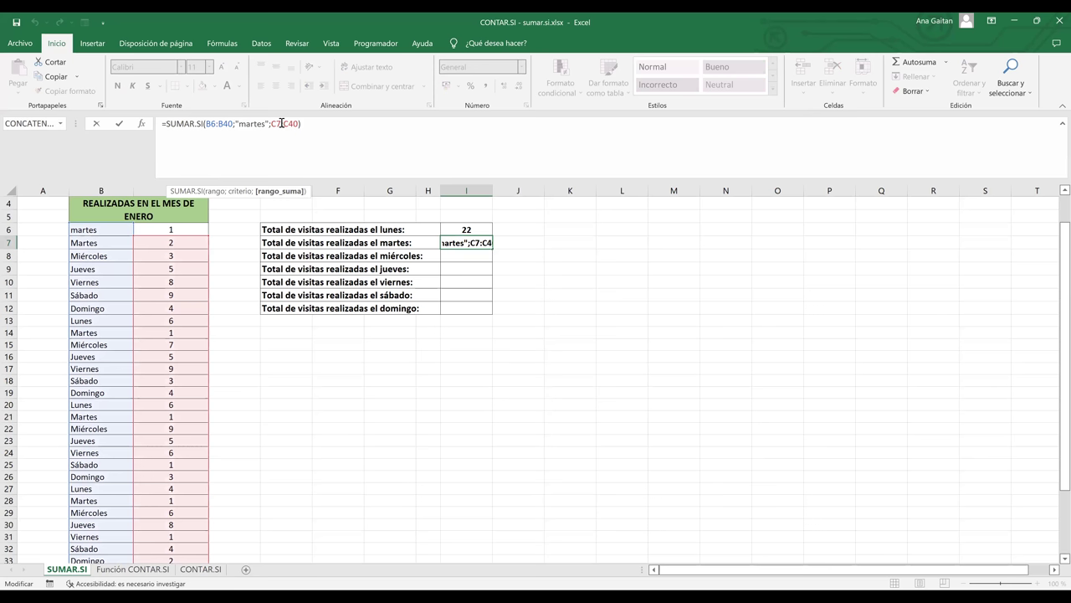
key(BackSpace)
text(6)
click(170, 281)
click(183, 323)
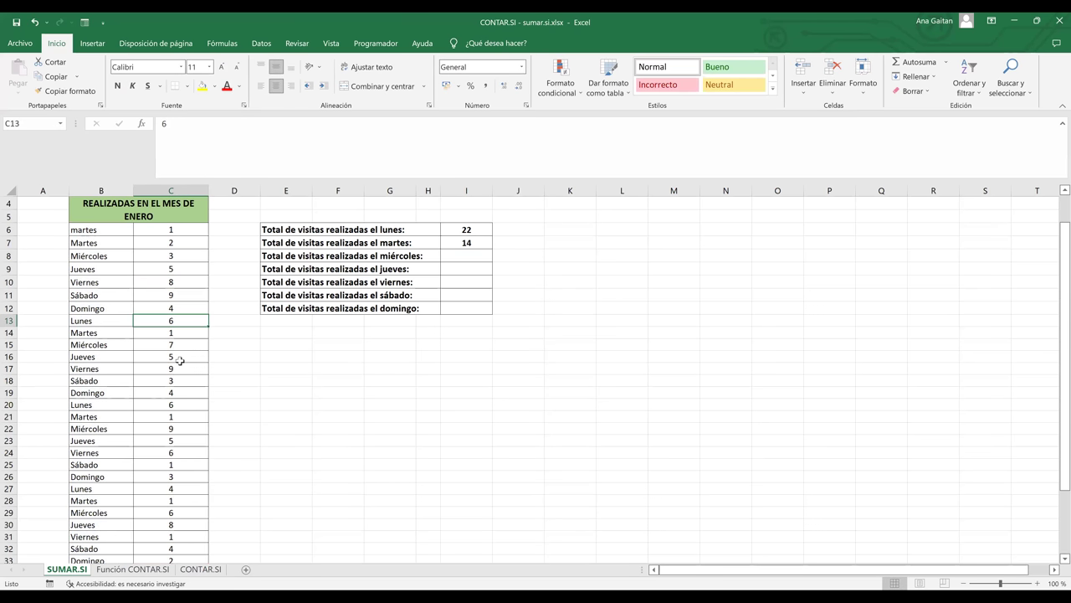
Step: Try C7:C40 again as the sum range of the Tuesday formula in I7, with the criteria range still B6:B40
click(458, 244)
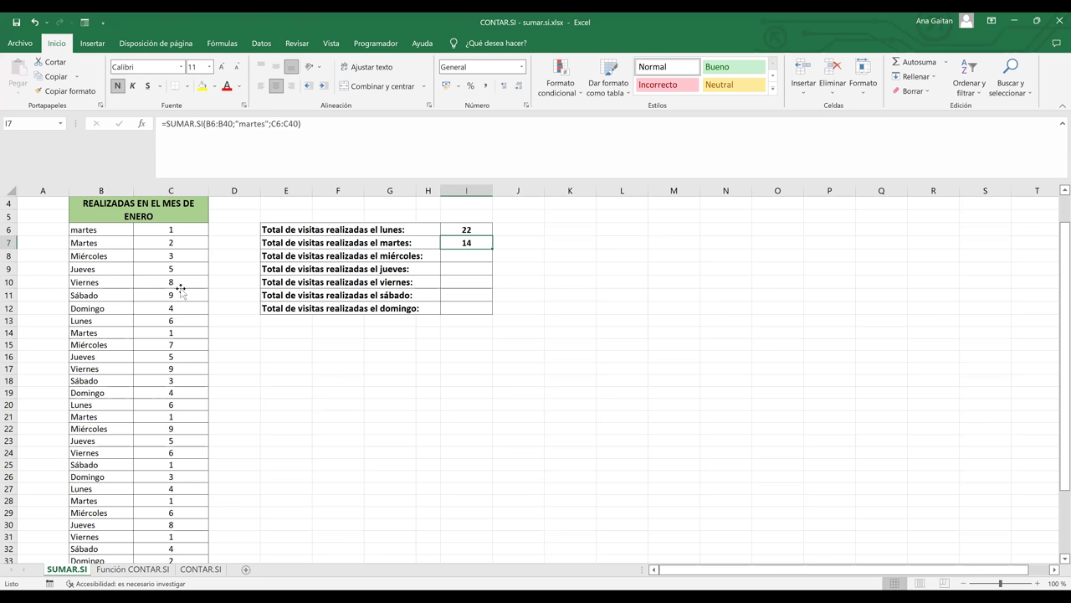
click(180, 290)
click(172, 266)
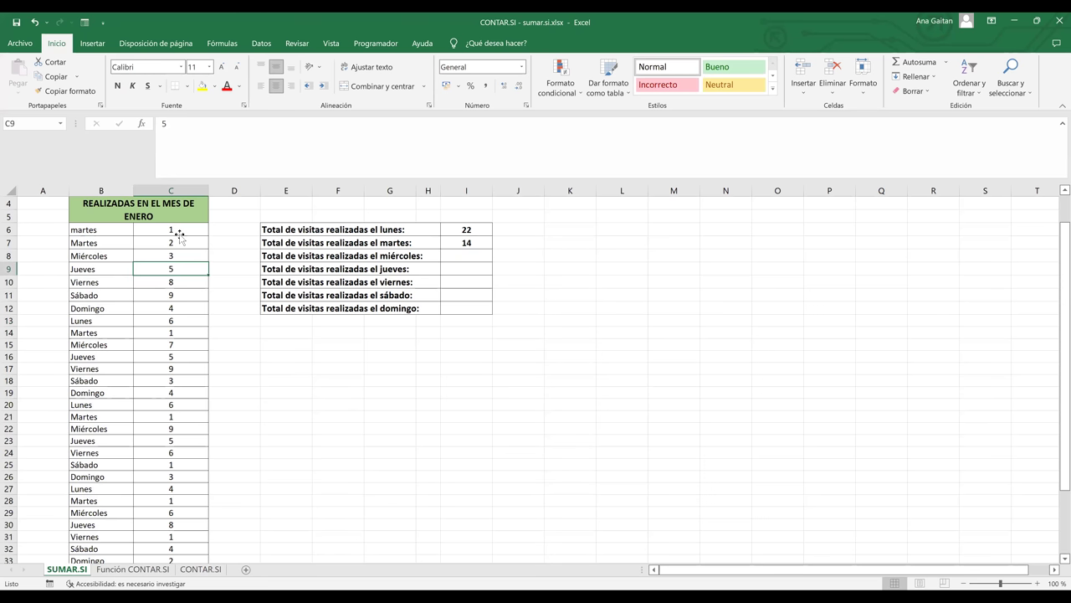
click(466, 242)
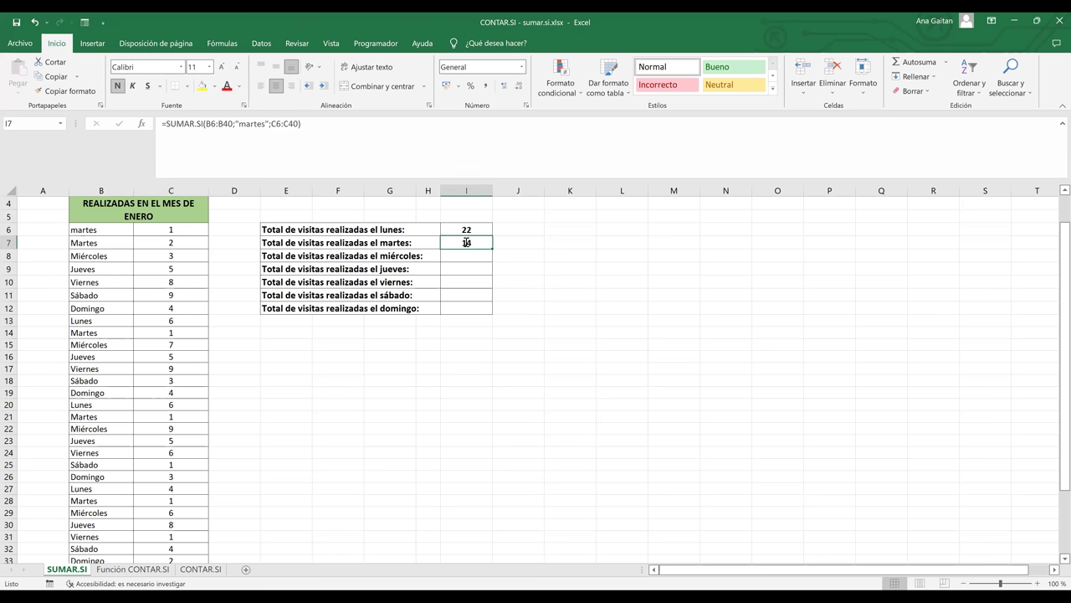
double_click(466, 241)
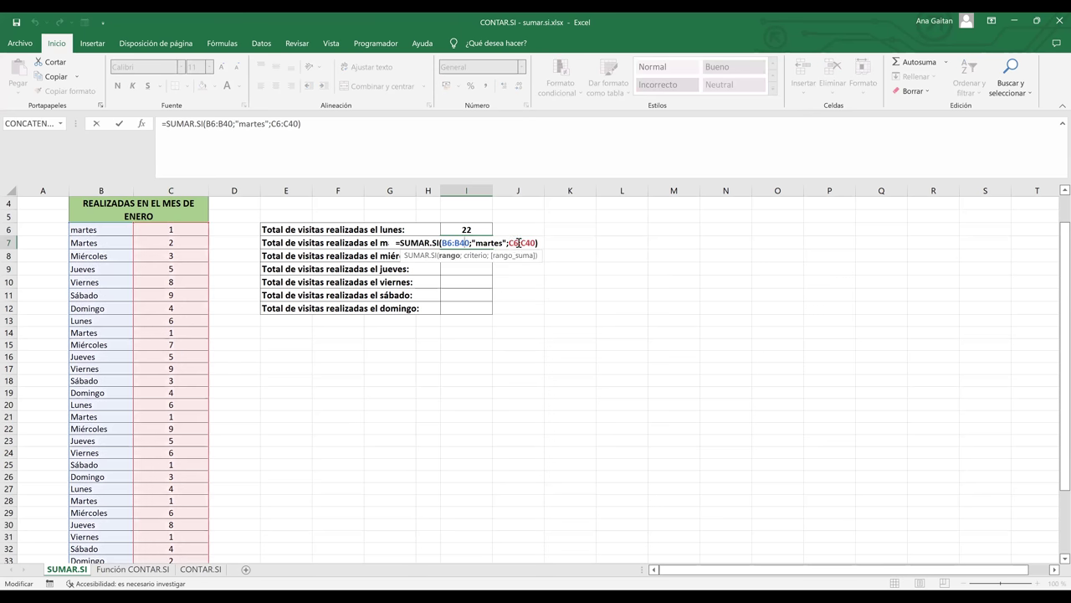
key(End)
key(BackSpace)
text(7)
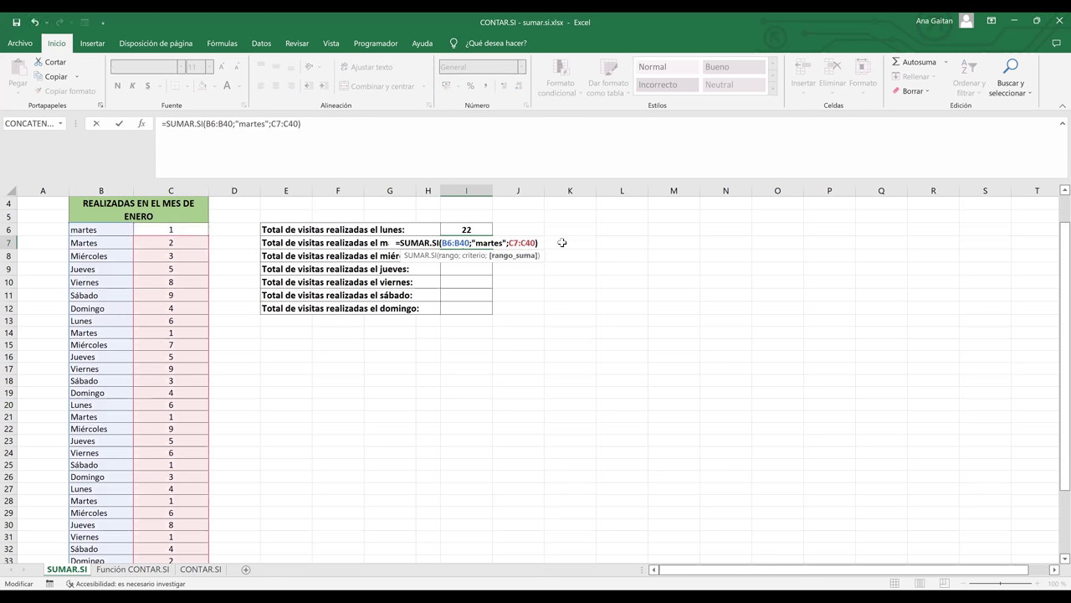
key(Return)
Step: Restore C6:C40 as the sum range of the Tuesday SUMAR.SI formula in I7
click(462, 243)
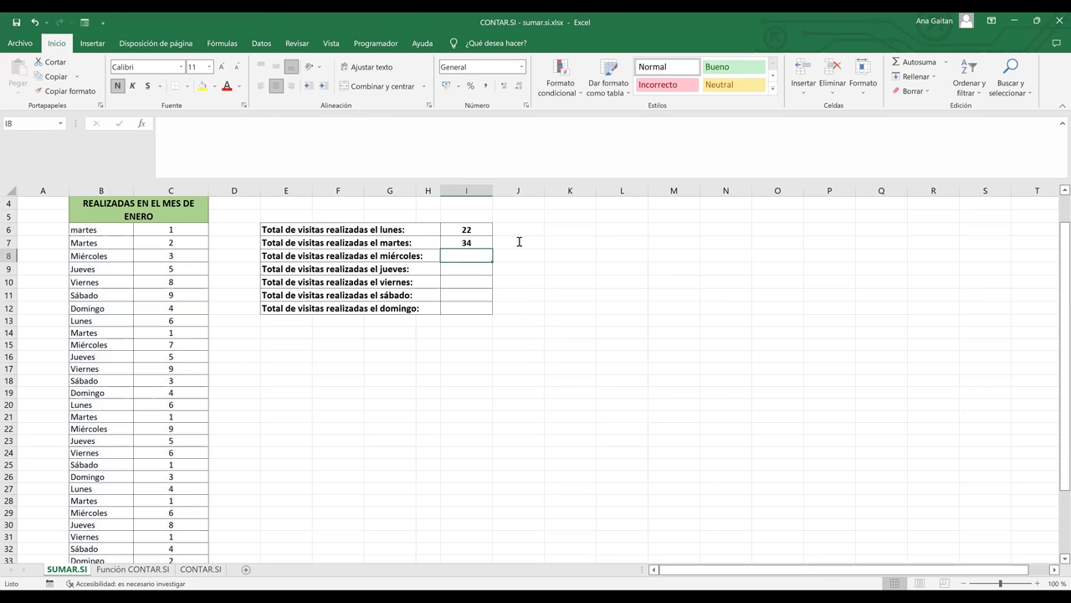
key(F2)
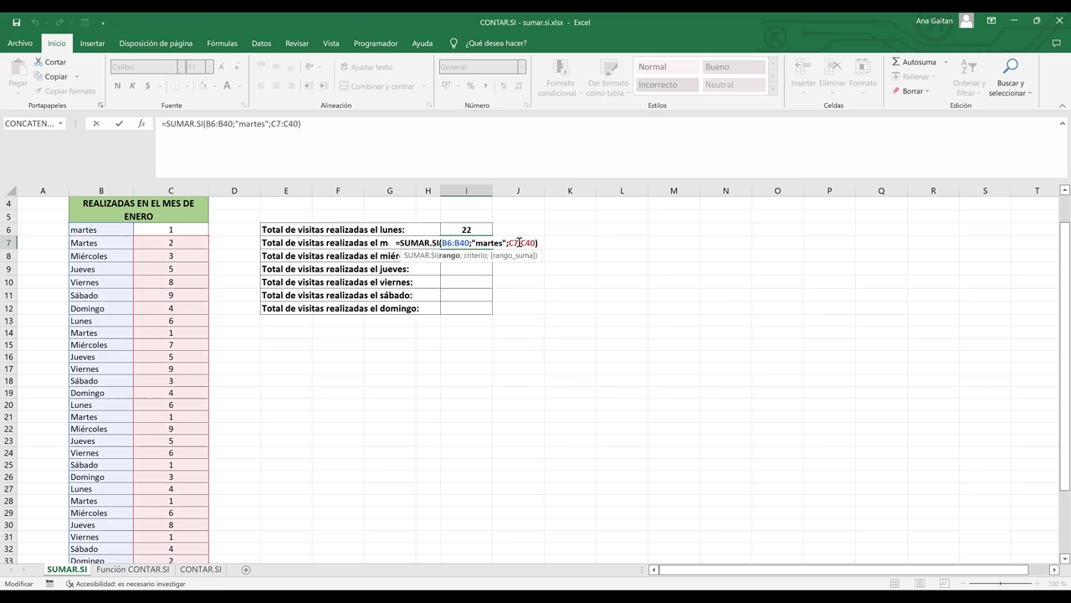
click(518, 242)
key(BackSpace)
text(6)
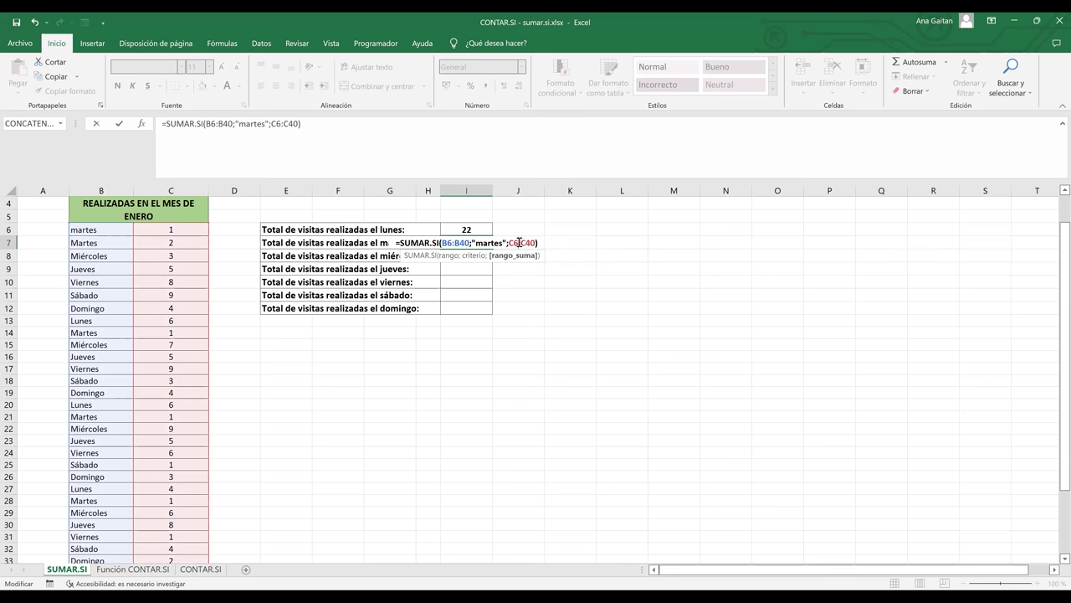
key(Return)
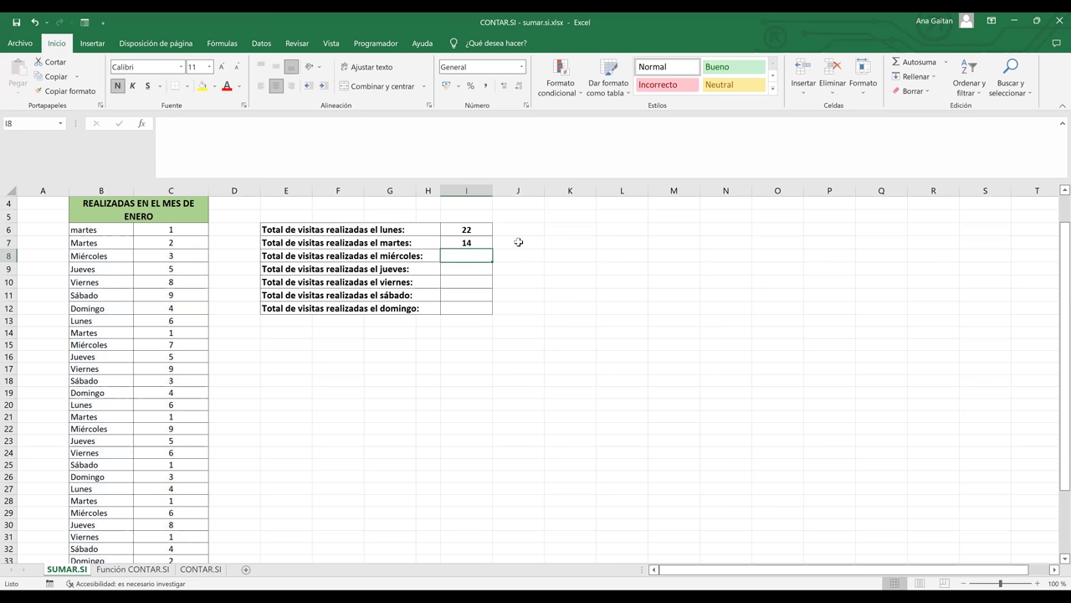
Step: Capitalize the criterion of the I7 formula as "Martes" and keep C6:C40 as its sum range
double_click(477, 243)
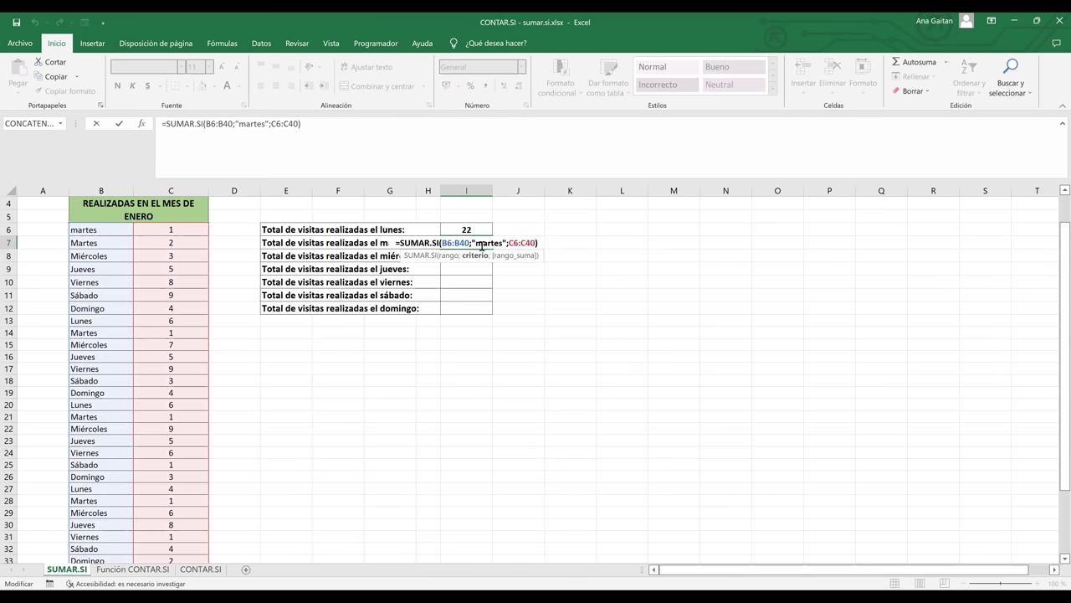
click(477, 241)
key(Delete)
text(M)
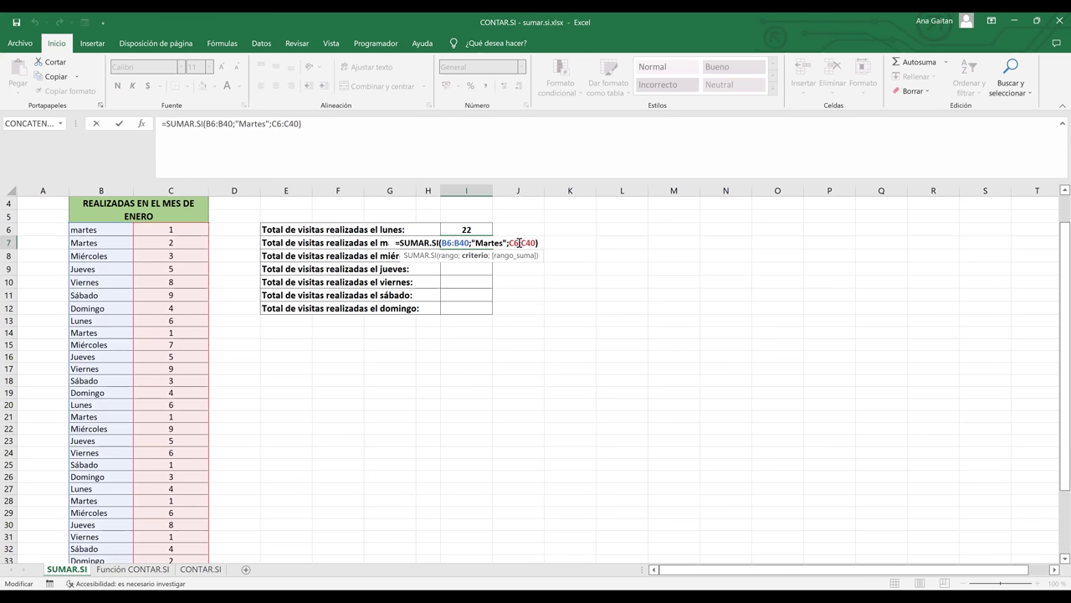
click(519, 242)
key(BackSpace)
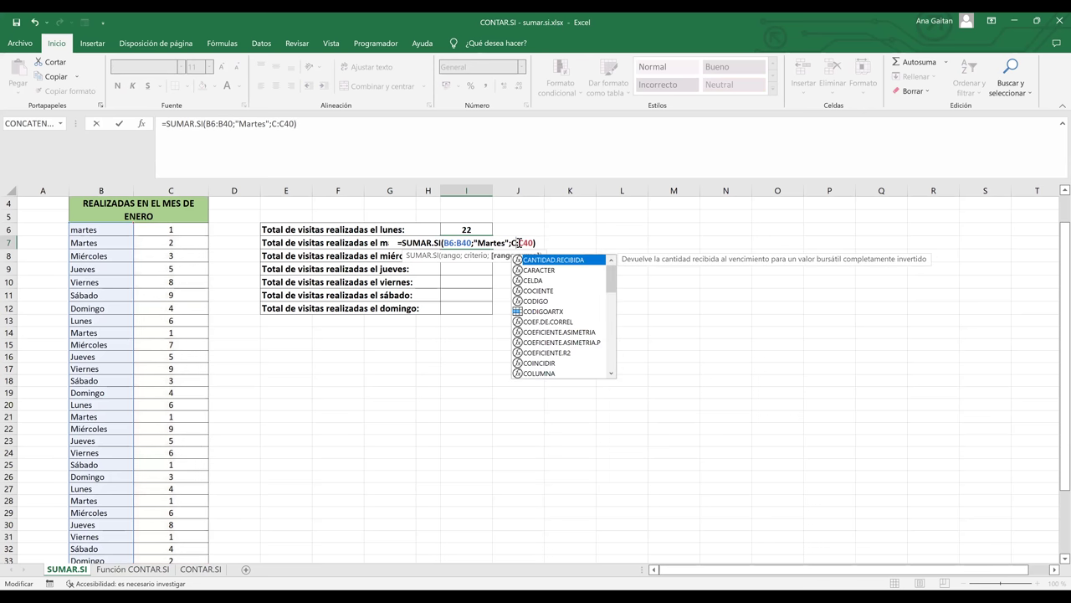
text(6)
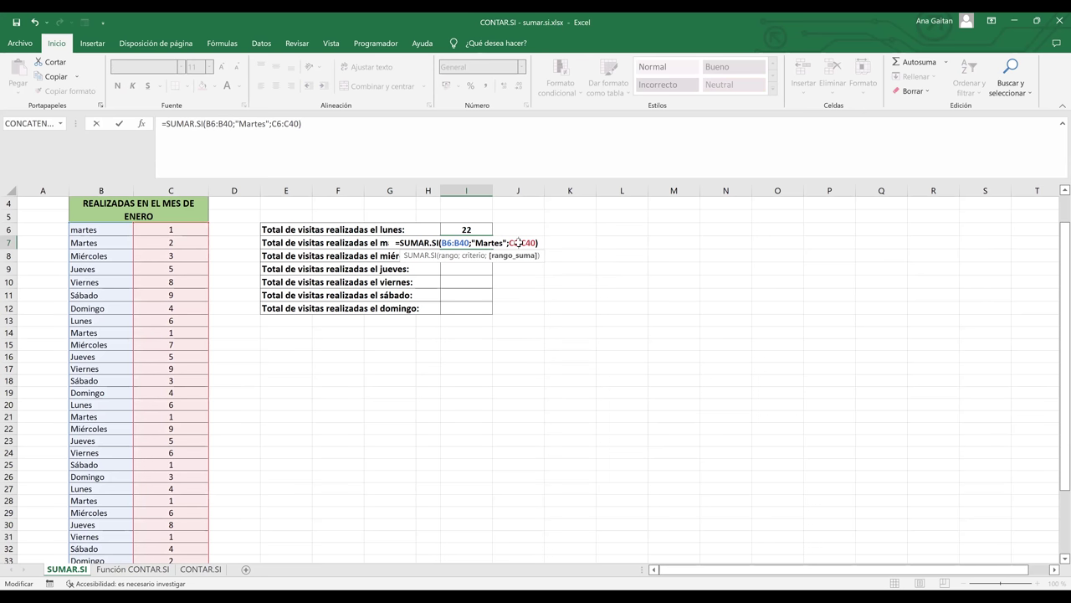
key(Return)
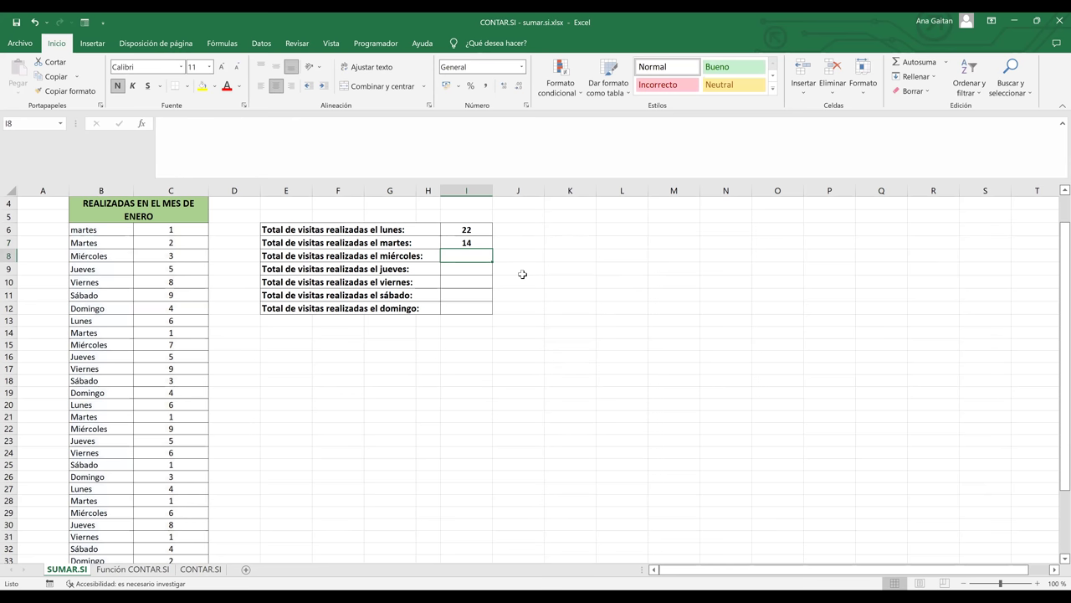
Step: Look through the weekday and visit rows of the January table down to its last row and back up
click(167, 452)
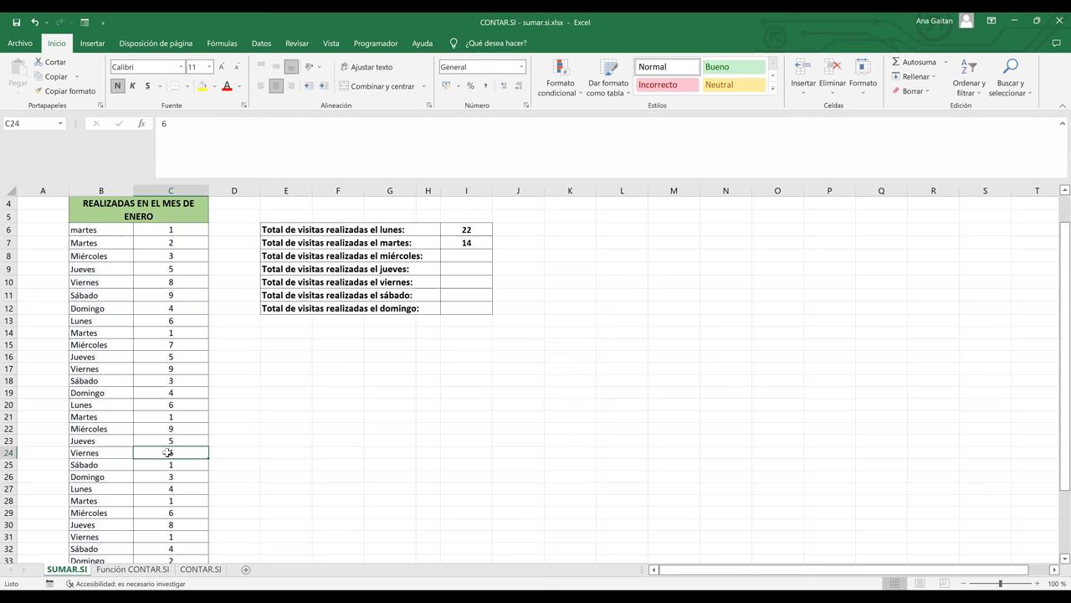
click(165, 362)
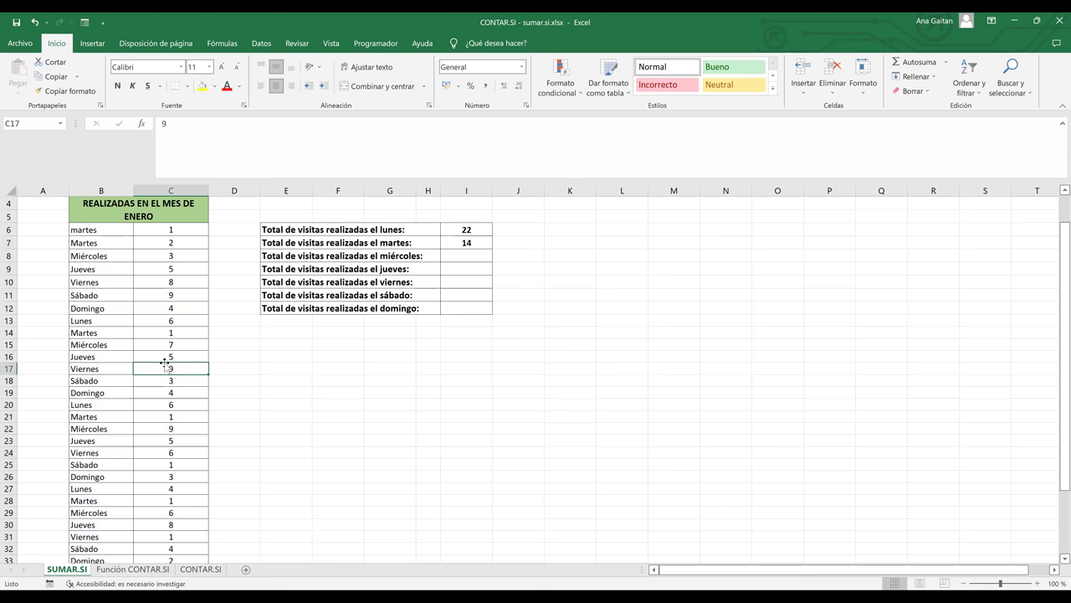
key(Down)
key(Down)
key(Down)
key(Down)
key(Down)
key(Down)
key(Down)
key(Down)
key(Down)
key(Down)
key(Down)
key(Down)
key(Down)
key(Down)
key(Down)
key(Down)
key(Down)
key(Down)
key(Down)
key(Down)
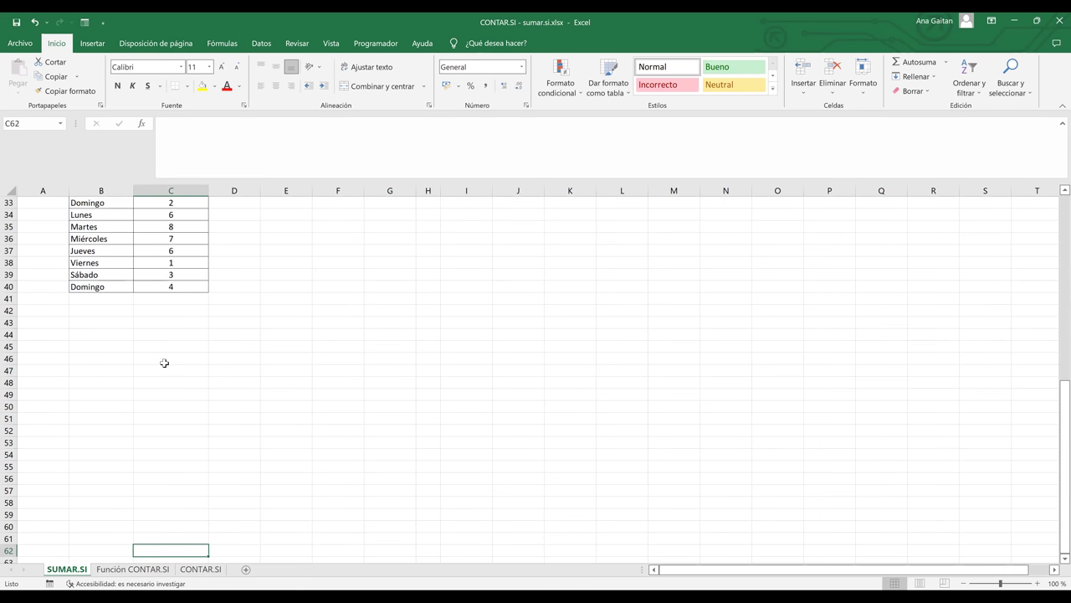
key(ctrl+Up)
key(ctrl+Up)
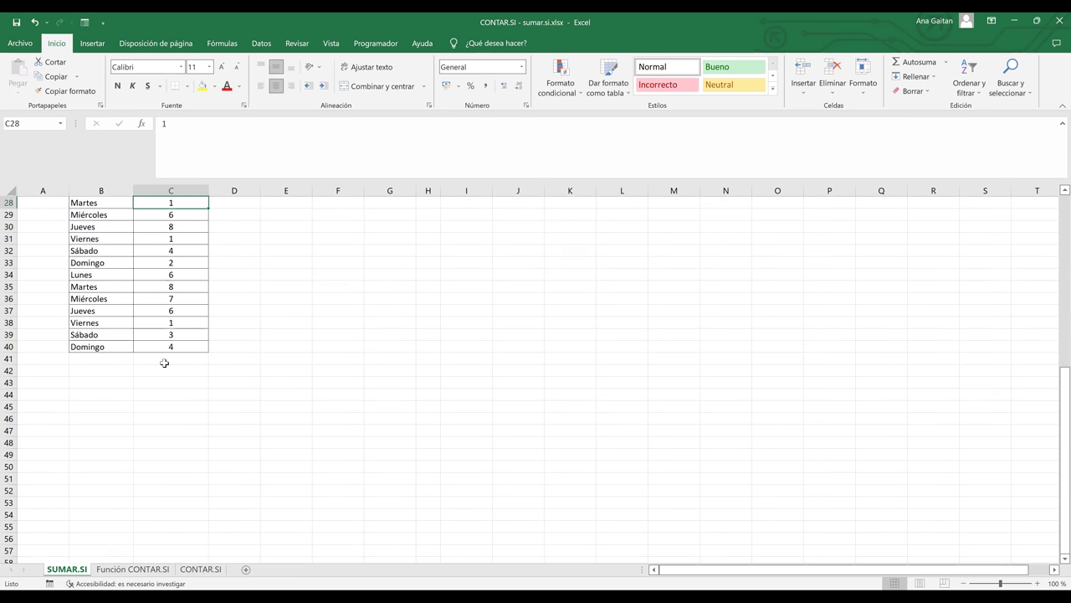
scroll(168, 276, up, 1)
click(167, 277)
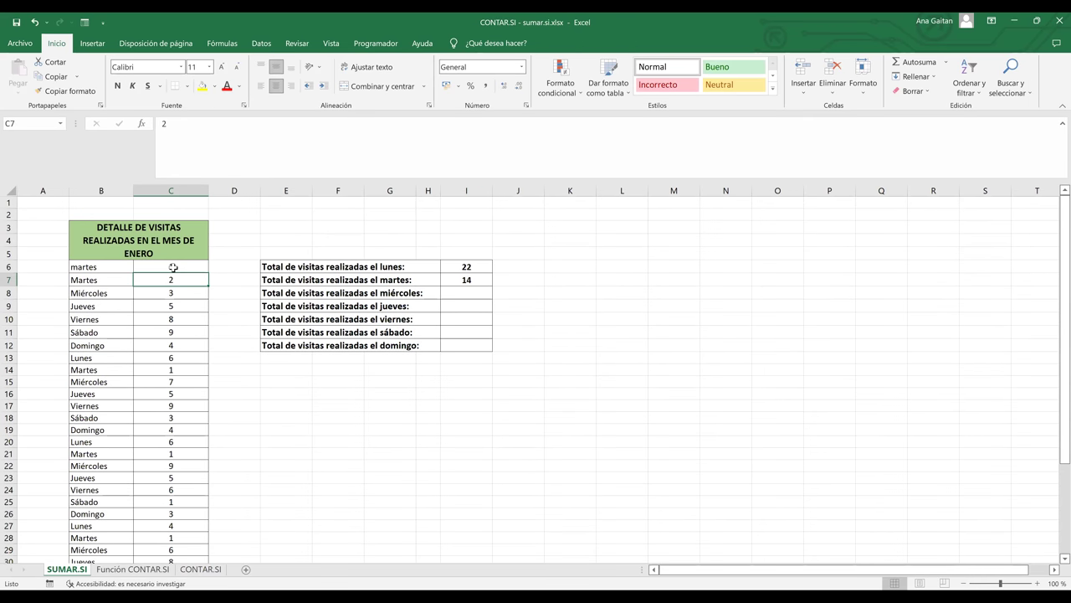
Step: Check the Tuesday formula in I7 against the visit counts in column C, from C6 to the table's end
click(461, 281)
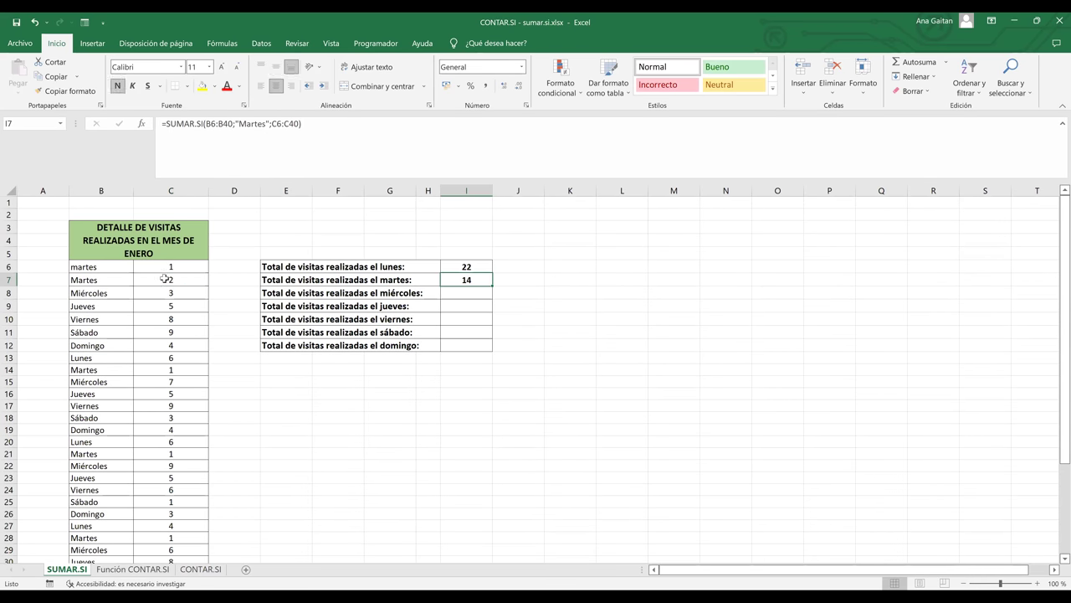
drag(161, 269, 147, 563)
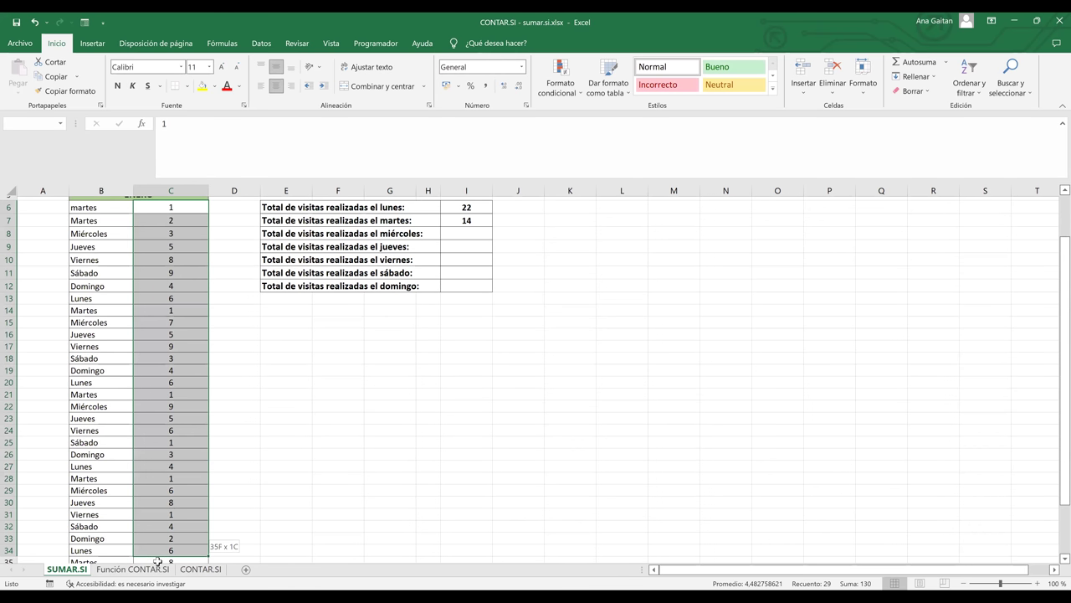
click(555, 360)
scroll(1055, 251, down, 2)
drag(1056, 307, 1057, 195)
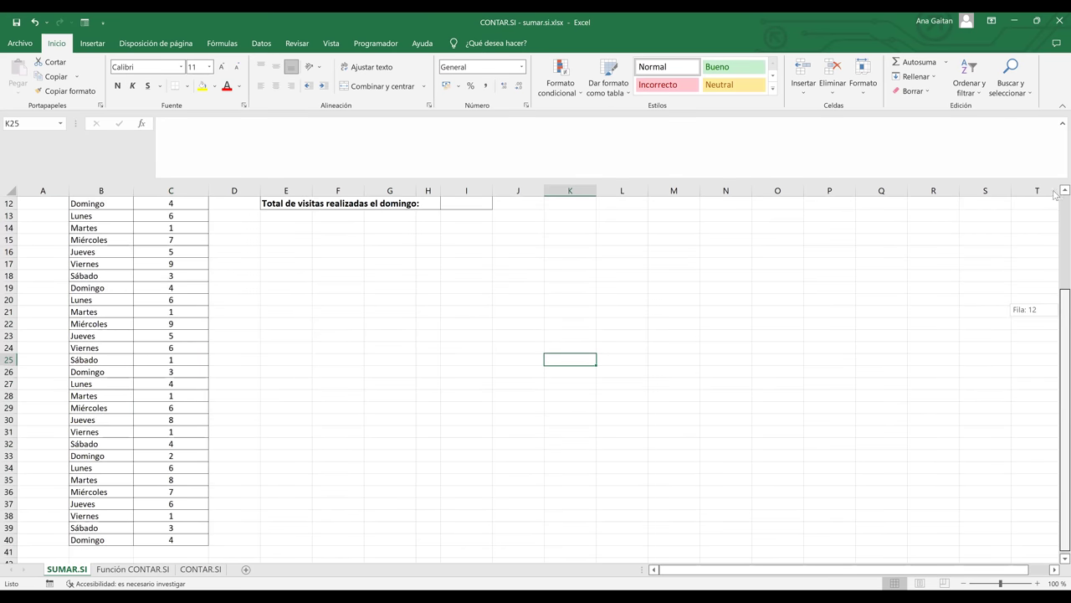
click(393, 279)
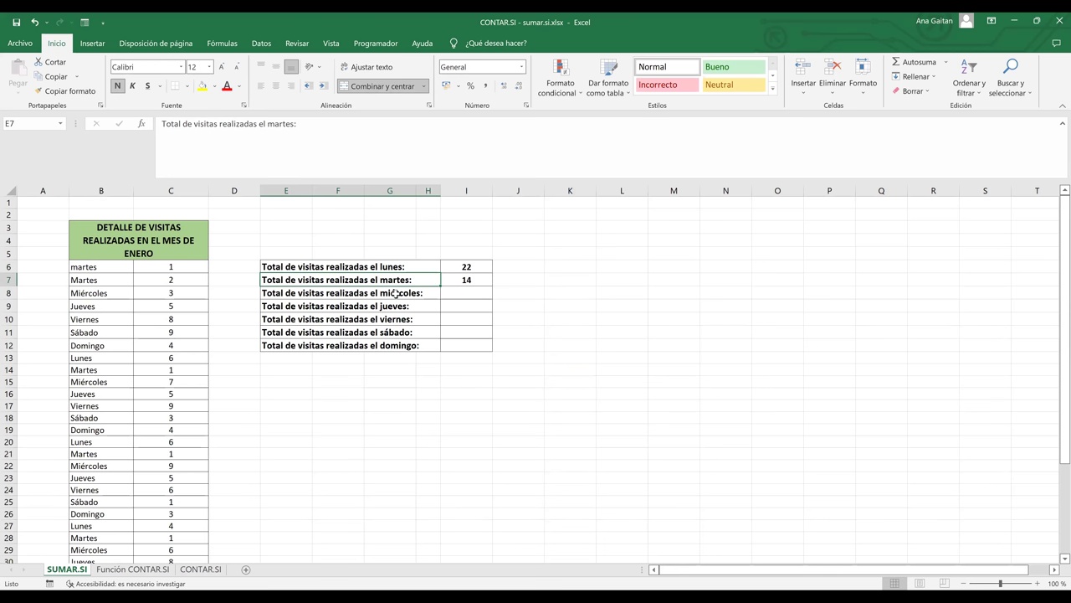
click(466, 291)
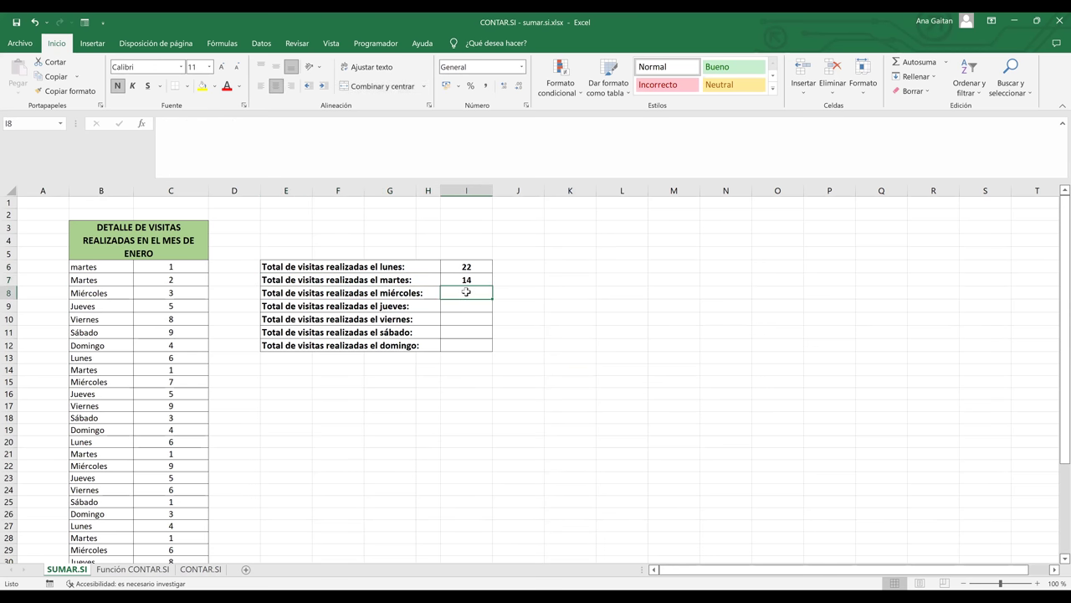
text(=)
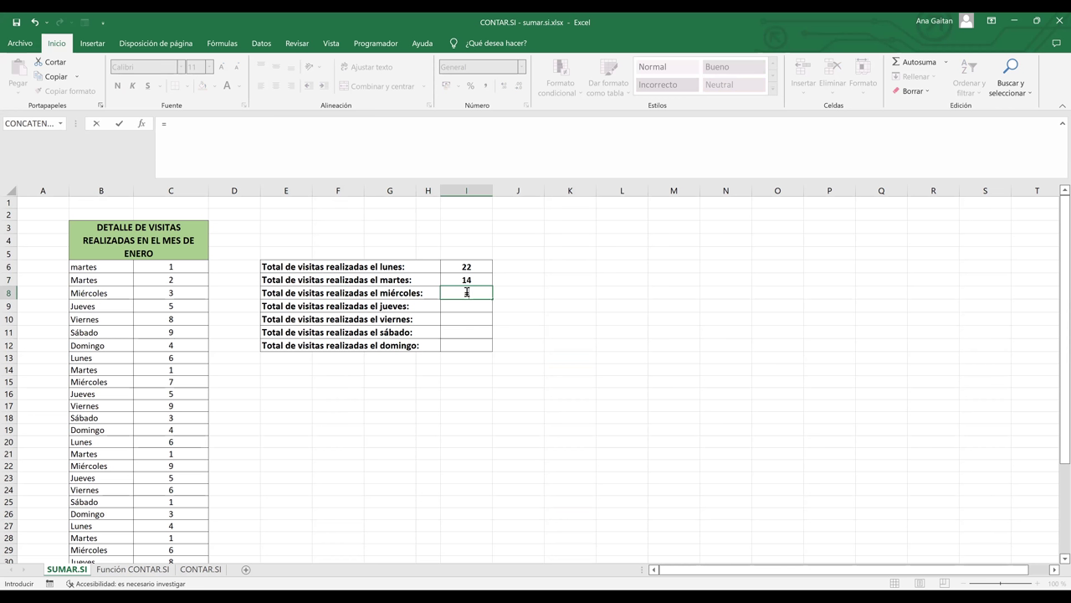
key(Escape)
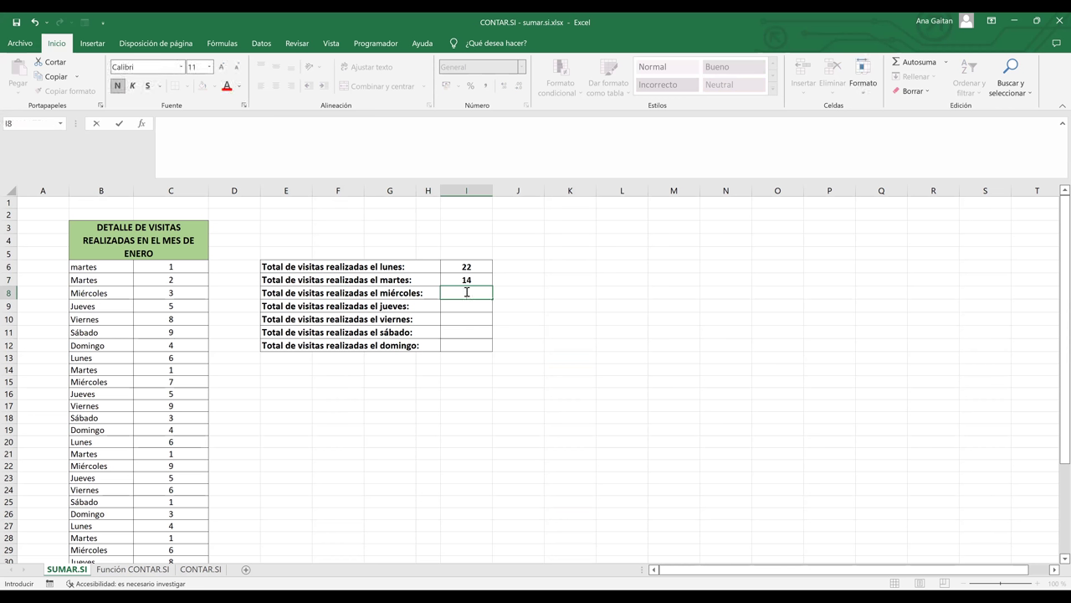
click(583, 320)
Step: Fill the Tuesday formula from I7 down through I12, covering the Wednesday to Sunday totals
click(480, 283)
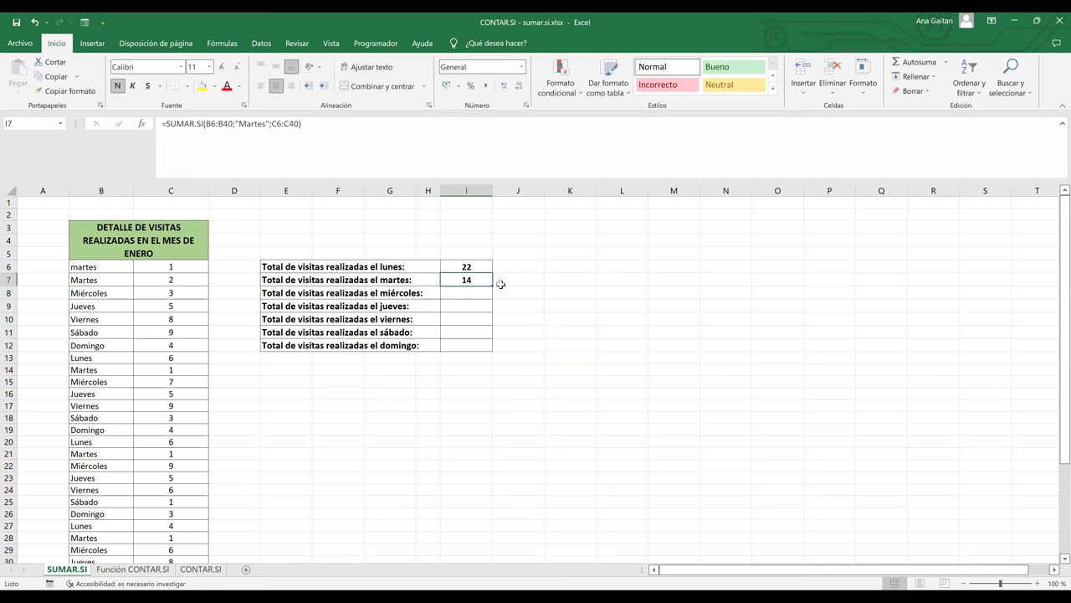
drag(492, 286, 489, 347)
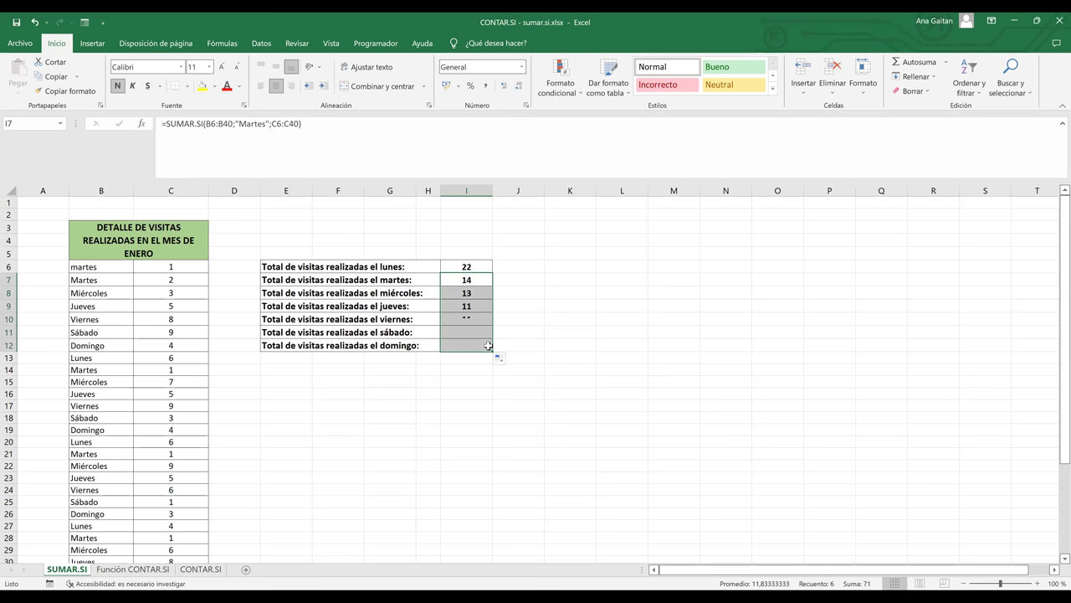
Step: Inspect the copied formulas for Wednesday through Saturday, checking their ranges and criterion
click(465, 291)
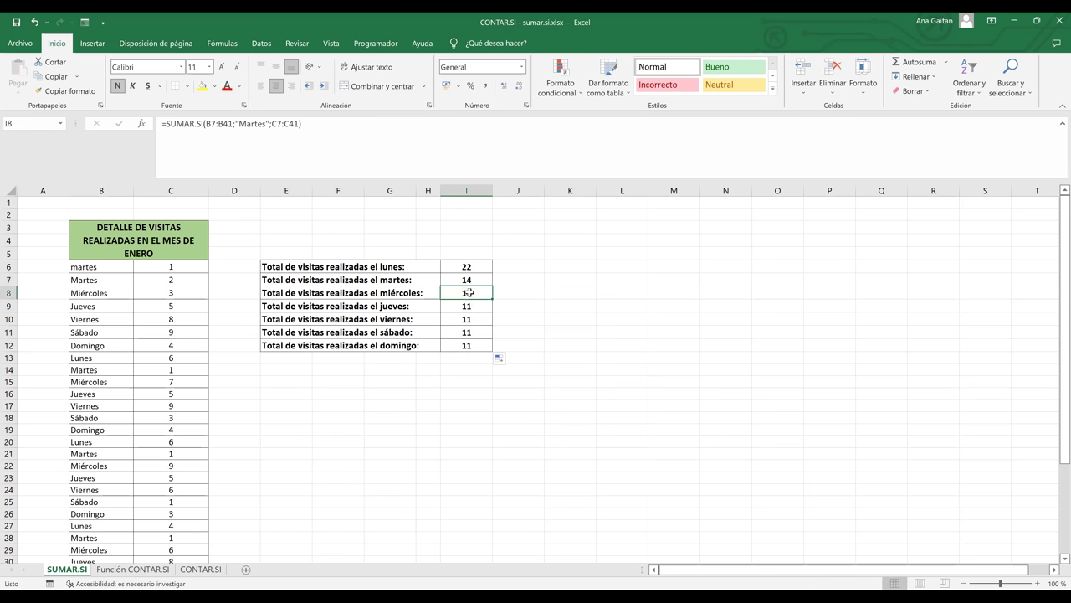
double_click(470, 292)
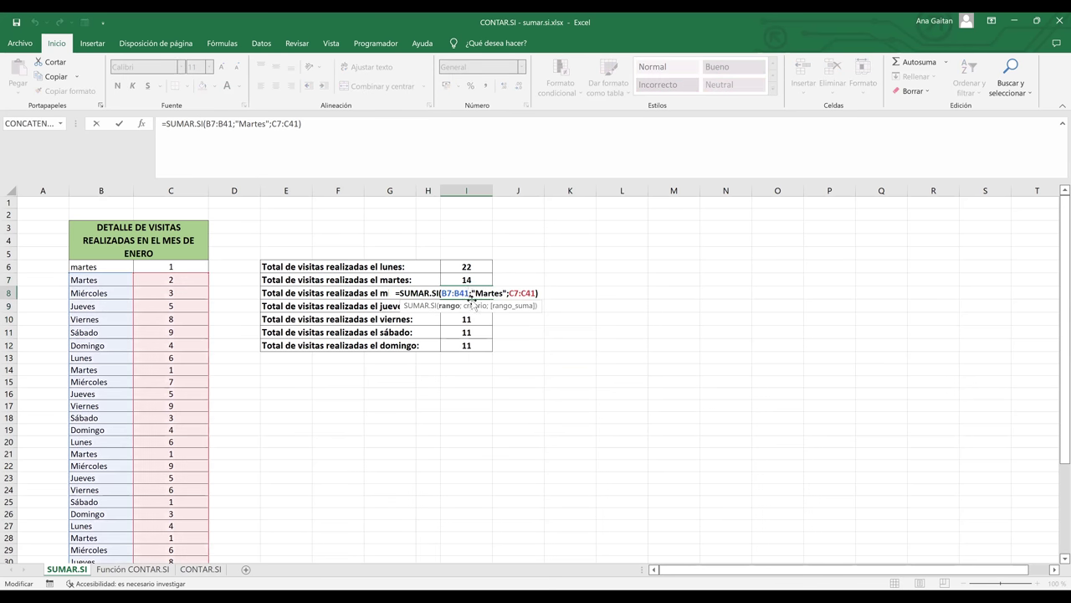
click(477, 307)
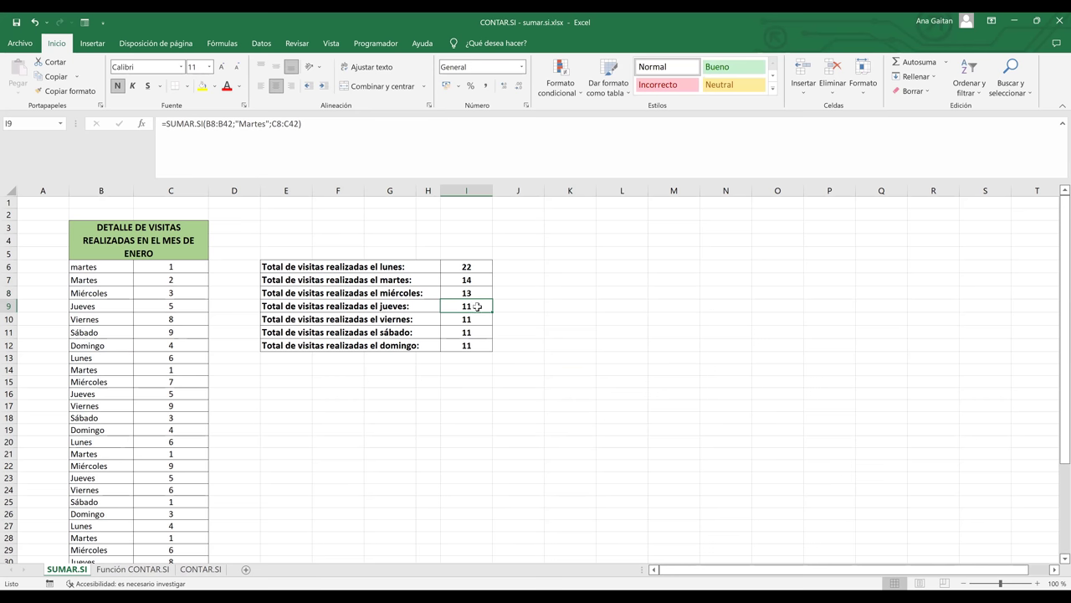
click(476, 332)
double_click(476, 332)
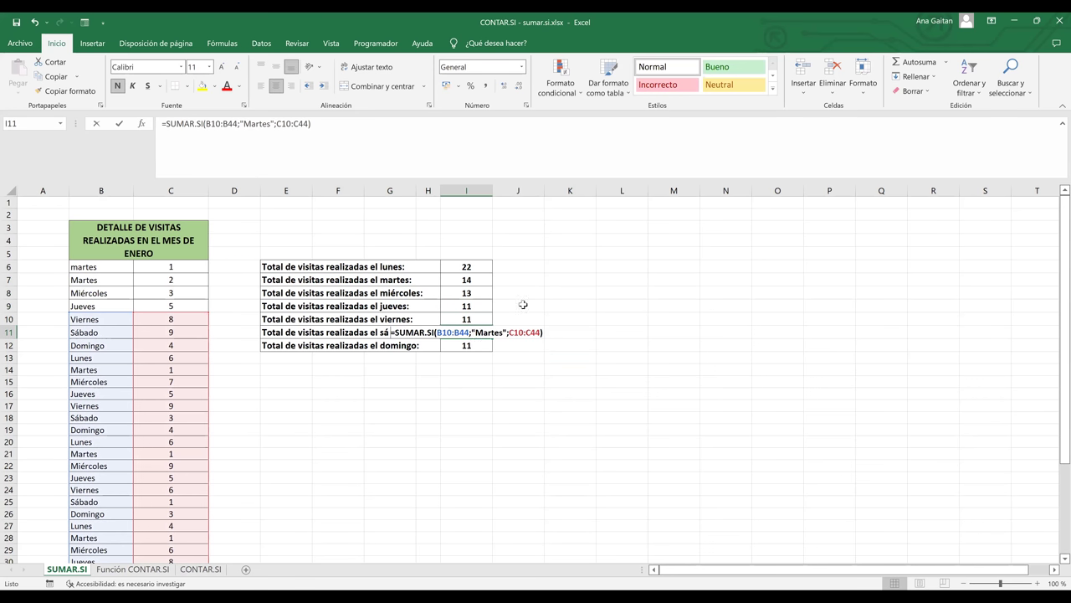
double_click(474, 291)
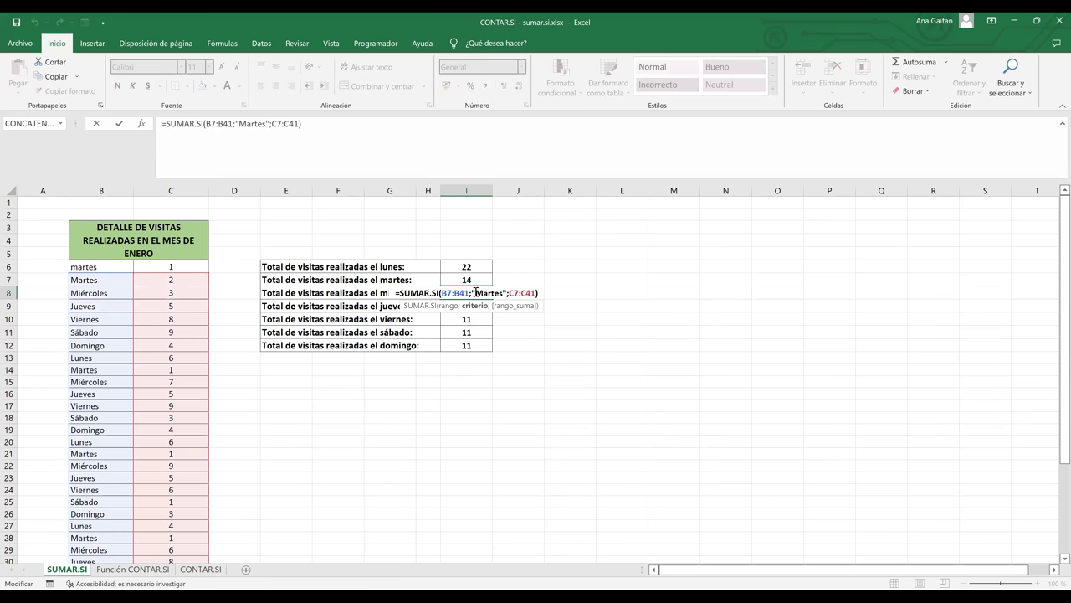
click(471, 317)
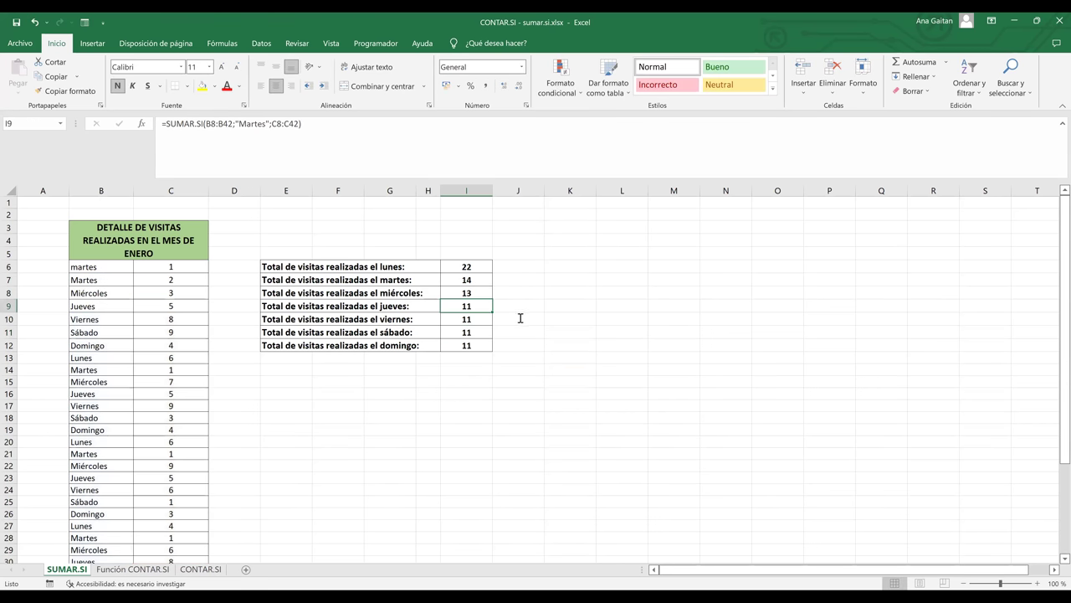
key(F2)
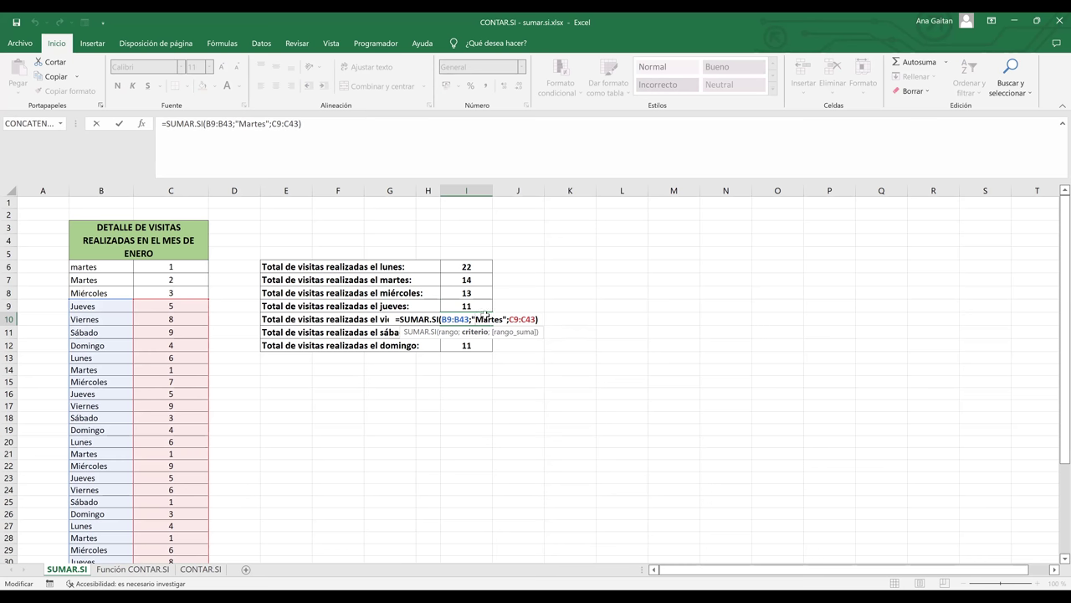
Step: Fill the Monday visits formula from I6 down through the Sunday total in I12
key(Return)
click(467, 281)
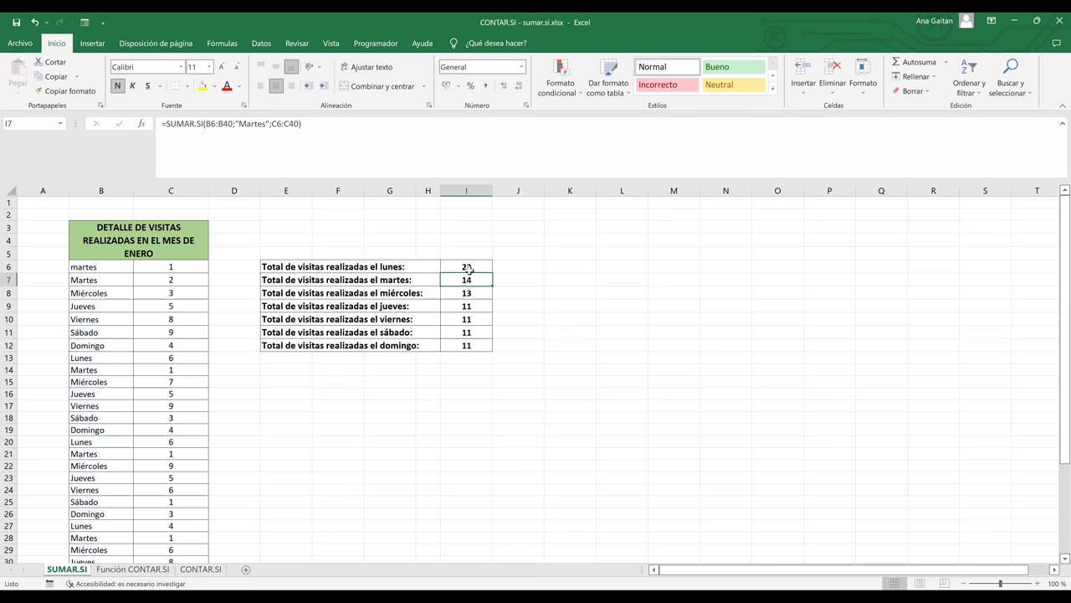
click(470, 268)
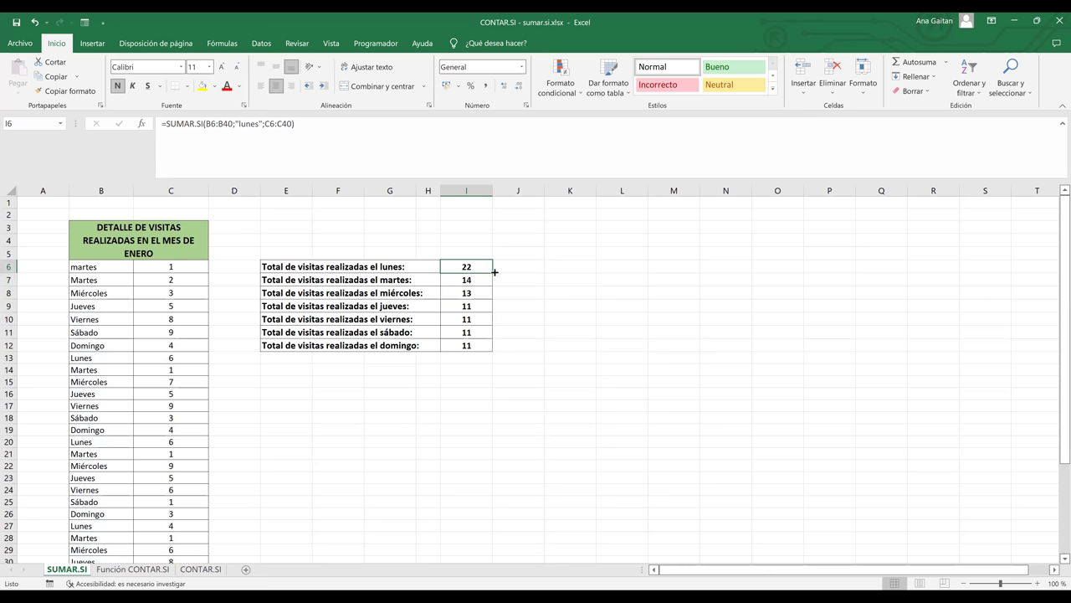
drag(494, 272, 492, 350)
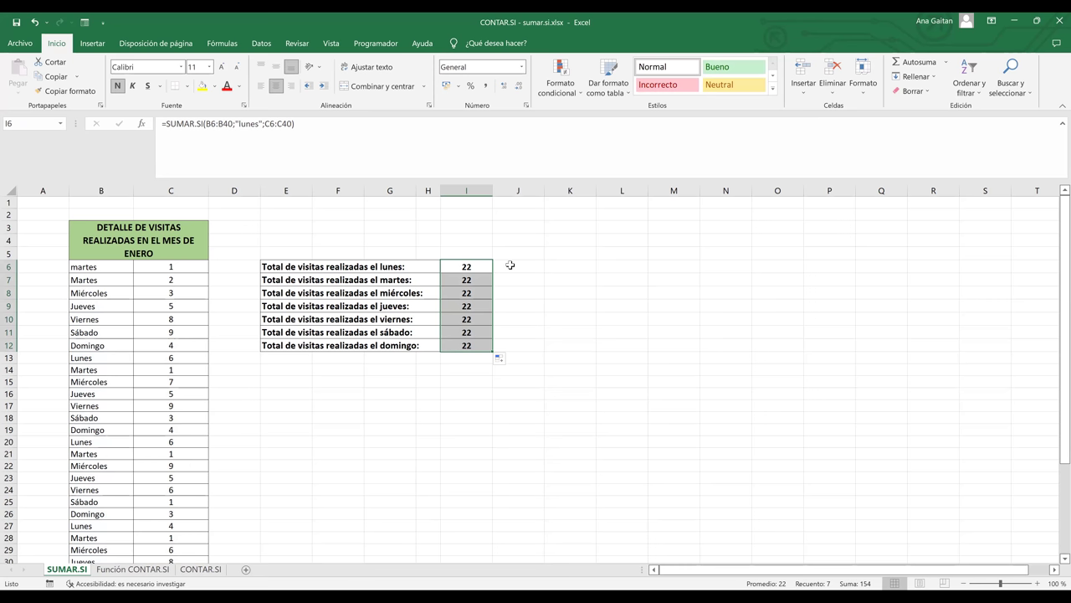
Step: Compare the formulas in I6 and I7, checking how the ranges and the "lunes" criterion were copied
click(475, 266)
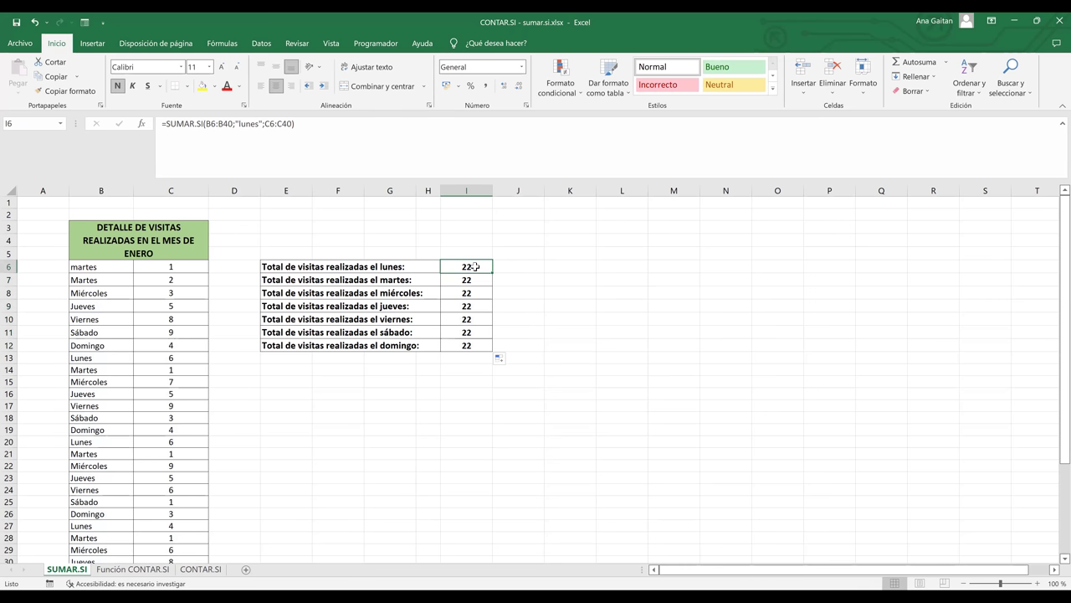
click(473, 279)
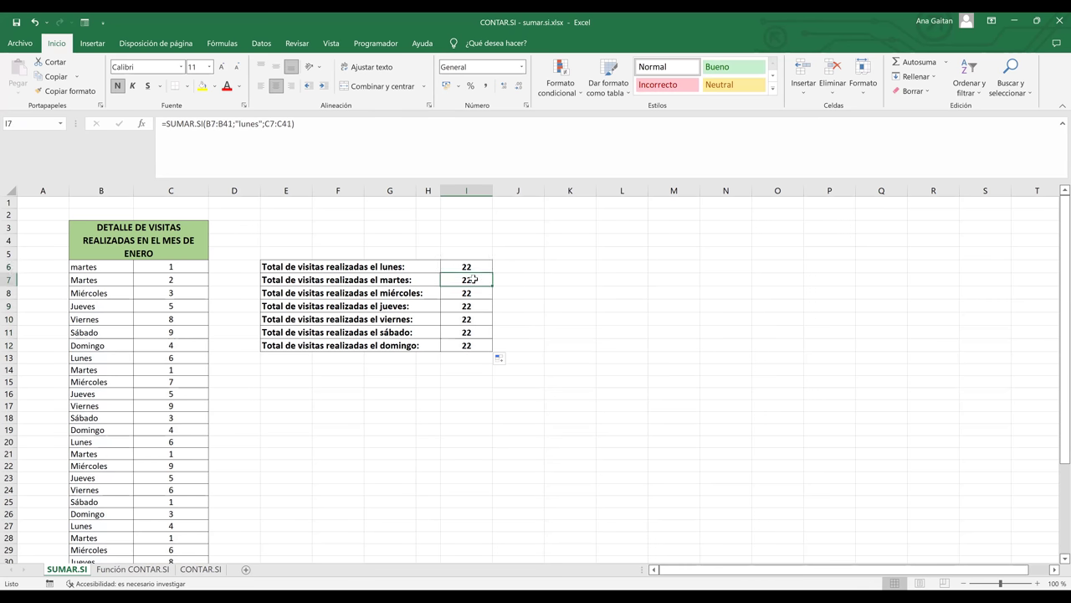
click(473, 266)
double_click(474, 266)
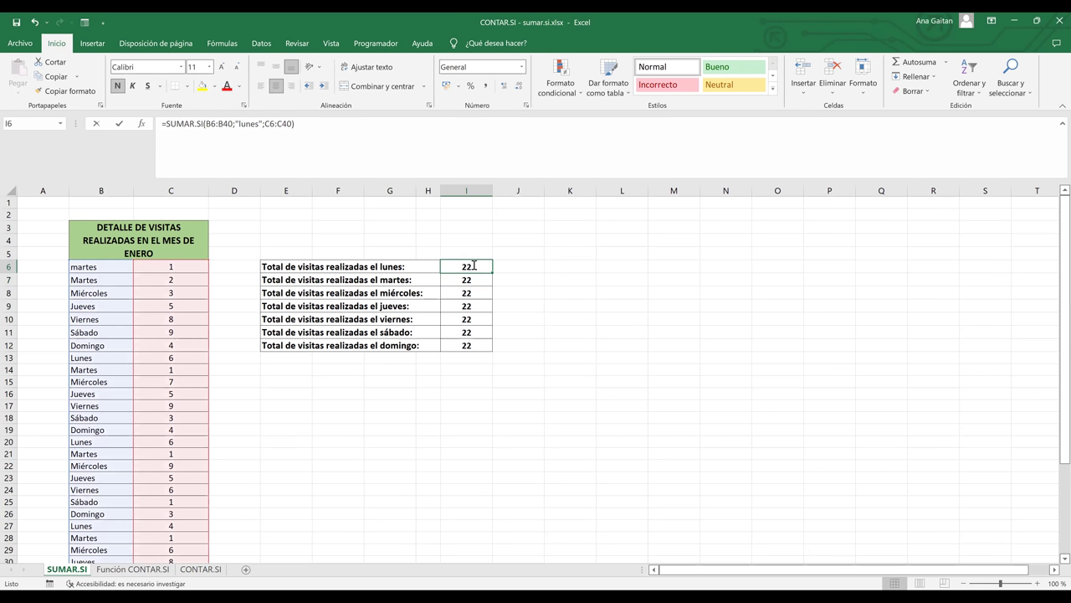
double_click(492, 266)
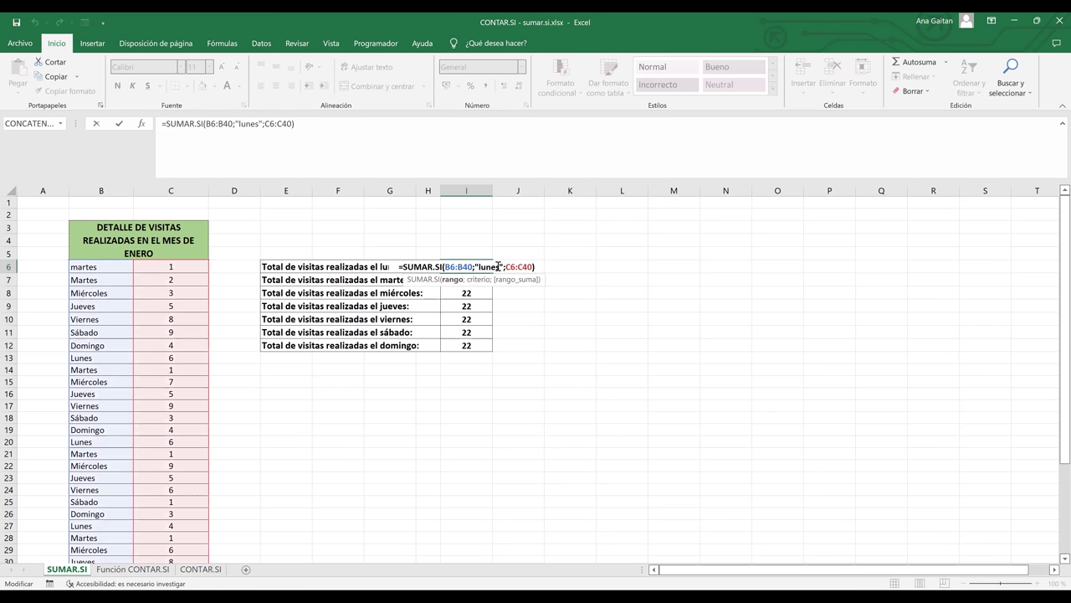
drag(499, 266, 481, 266)
key(Escape)
double_click(472, 265)
key(Escape)
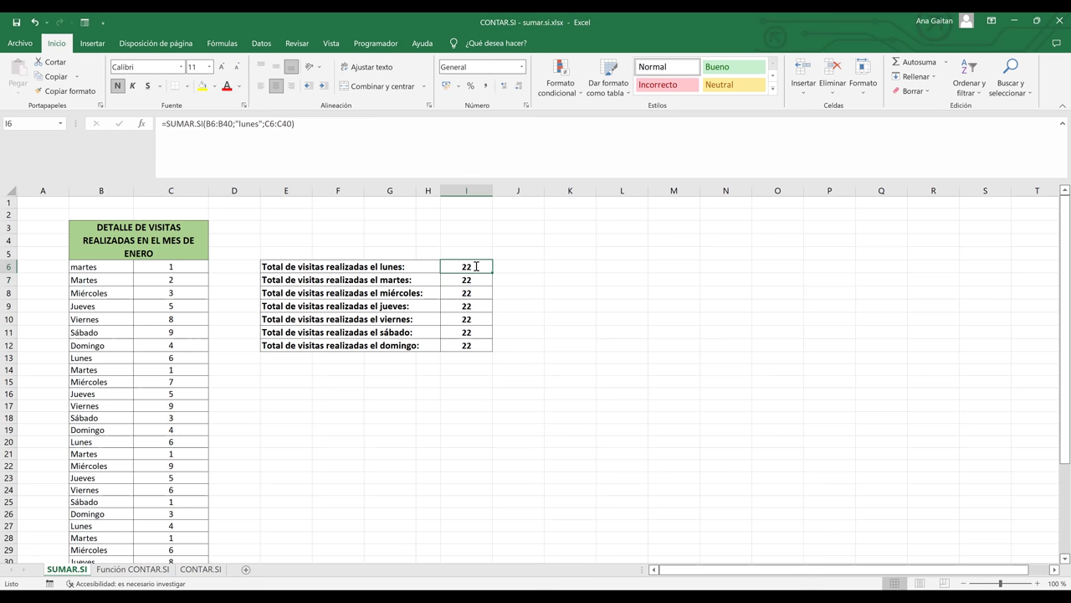
Step: Make both ranges in the I6 formula absolute, as $B$6:$B$40 and $C$6:$C$40
double_click(476, 266)
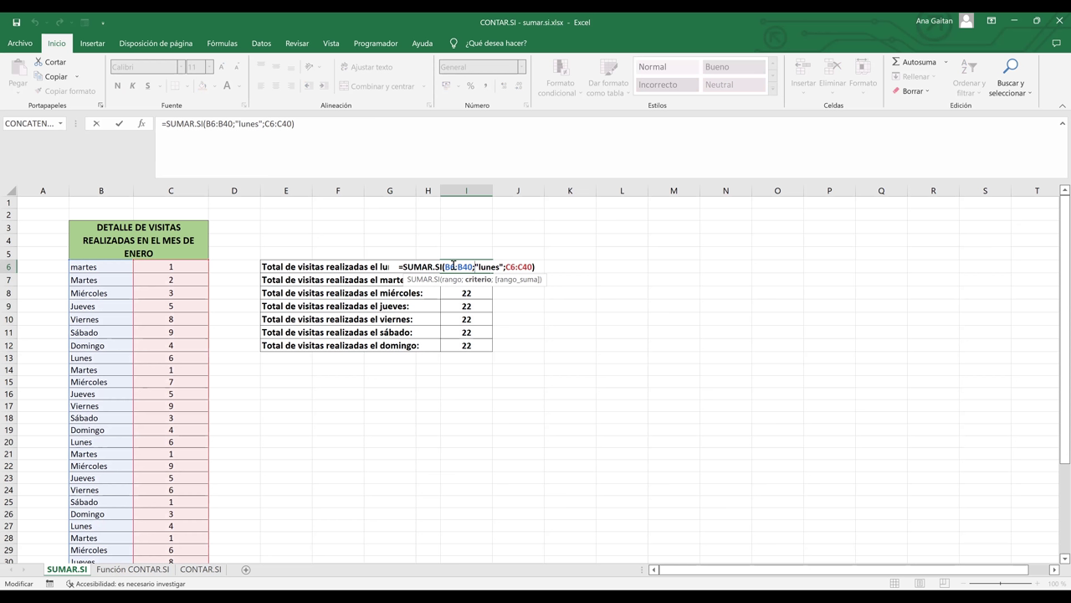
click(453, 266)
key(F4)
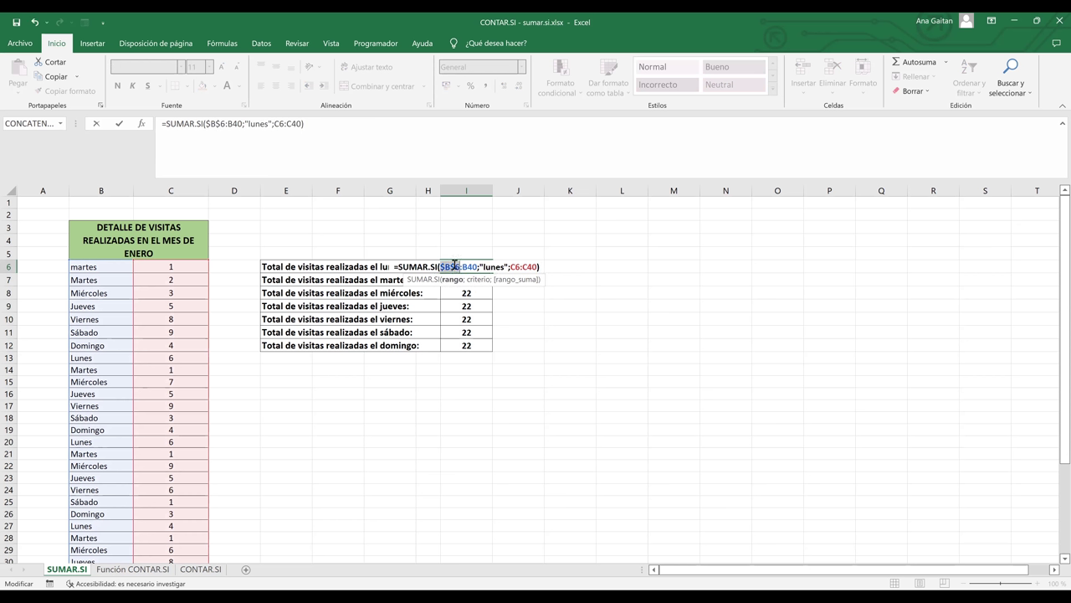
click(470, 266)
key(F4)
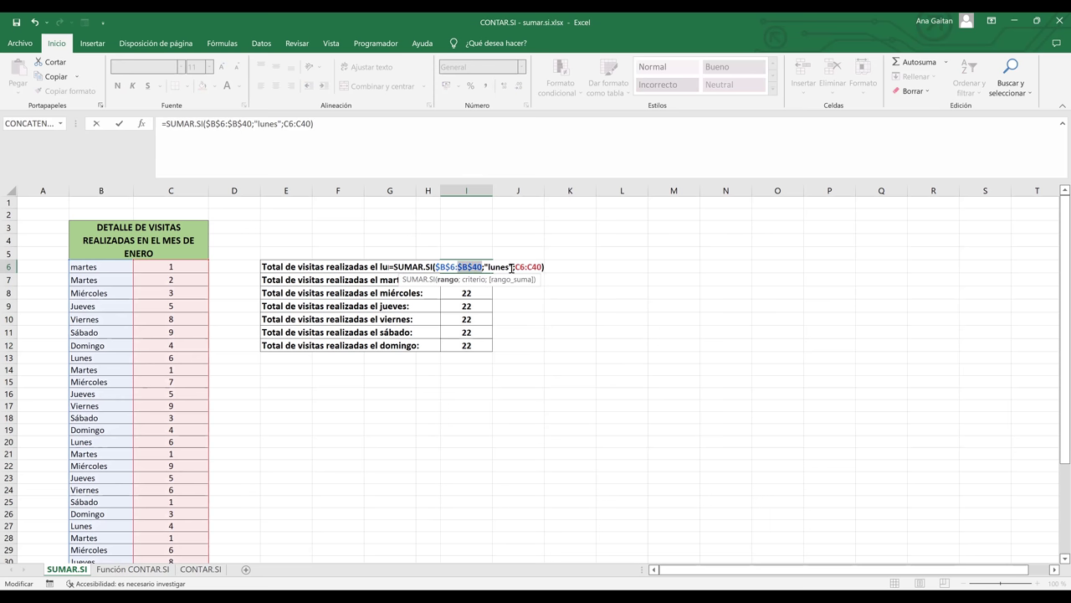
click(523, 266)
key(F4)
click(534, 266)
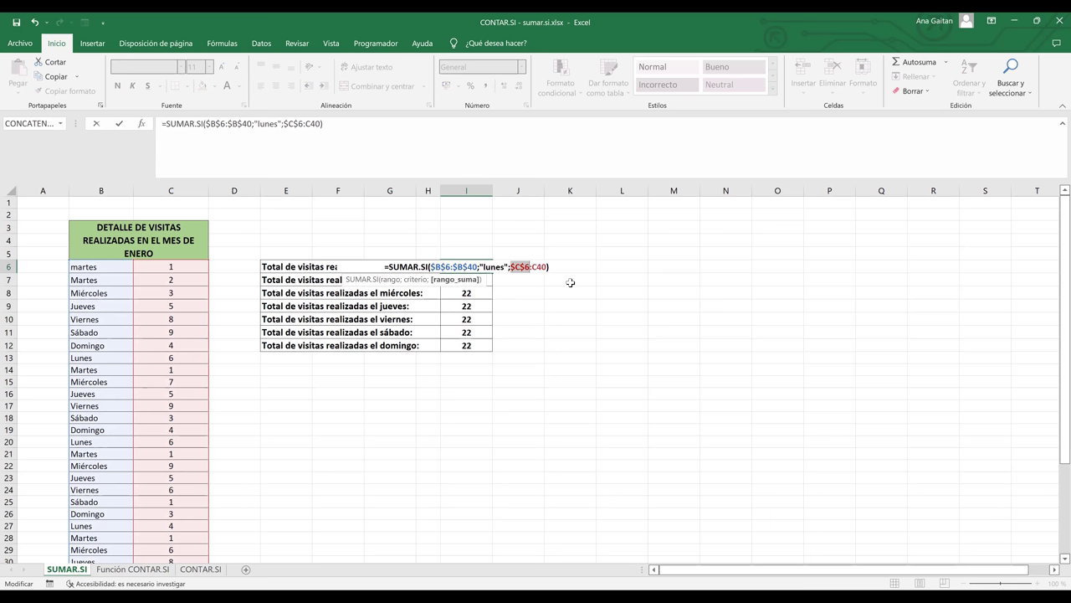
key(F4)
key(Return)
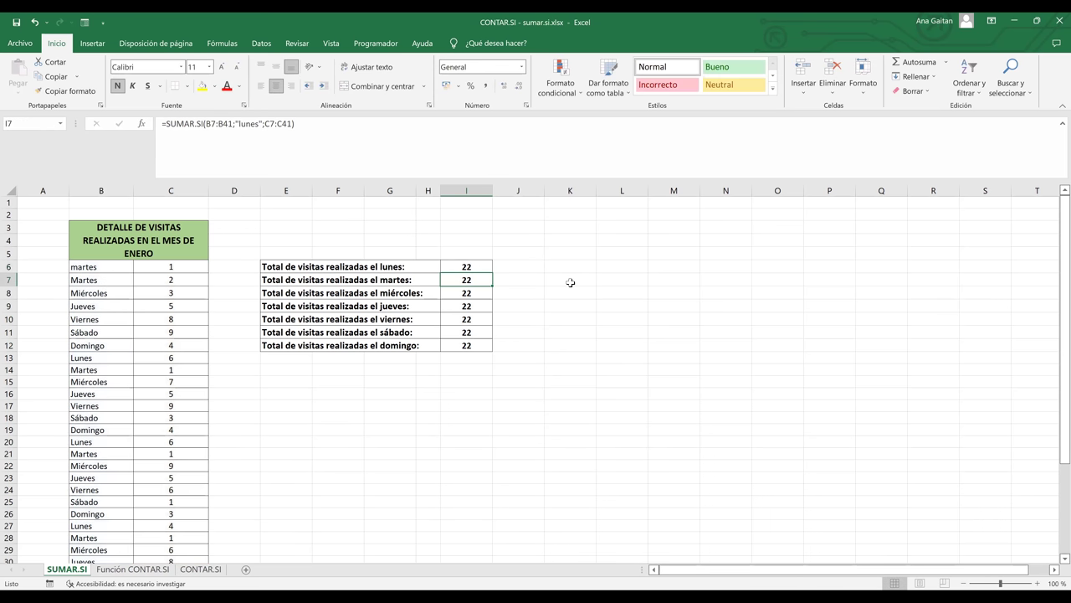
Step: Copy the Monday formula with its absolute ranges from I6 down through I12
click(481, 266)
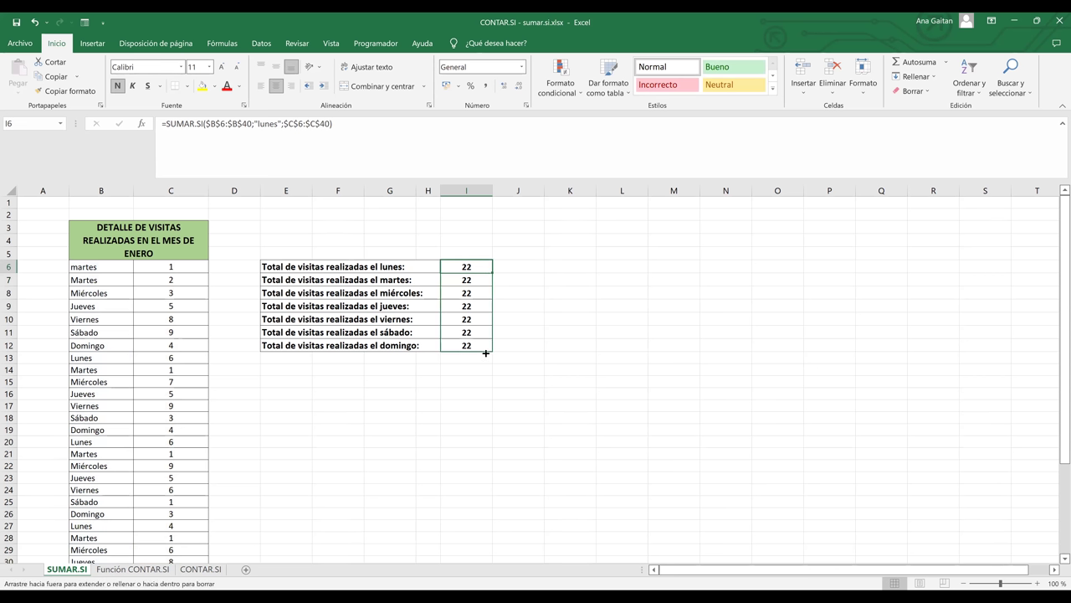
key(ctrl+shift+Down)
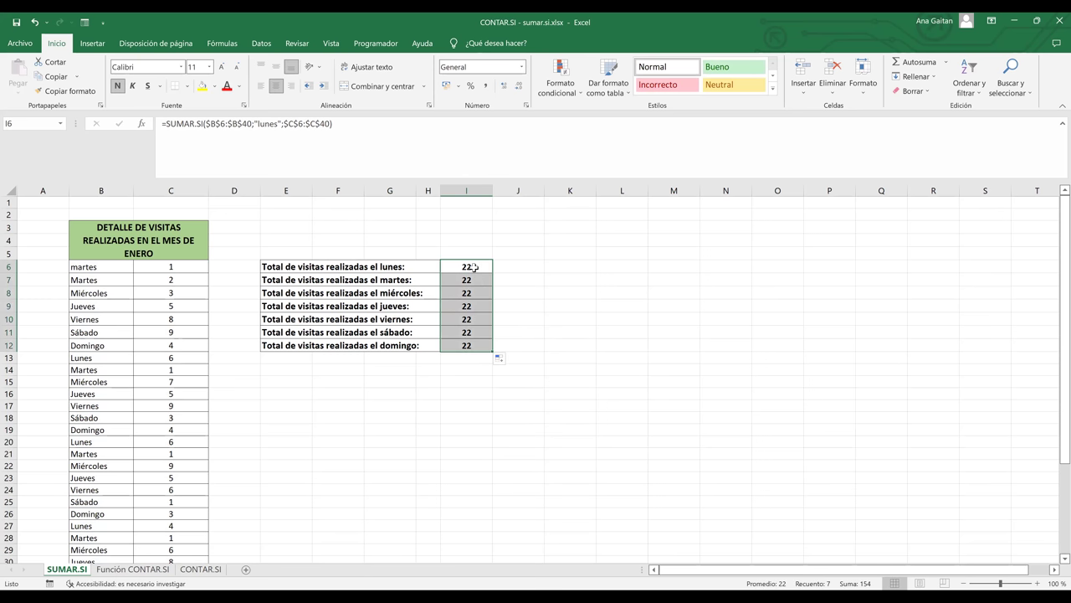
click(475, 266)
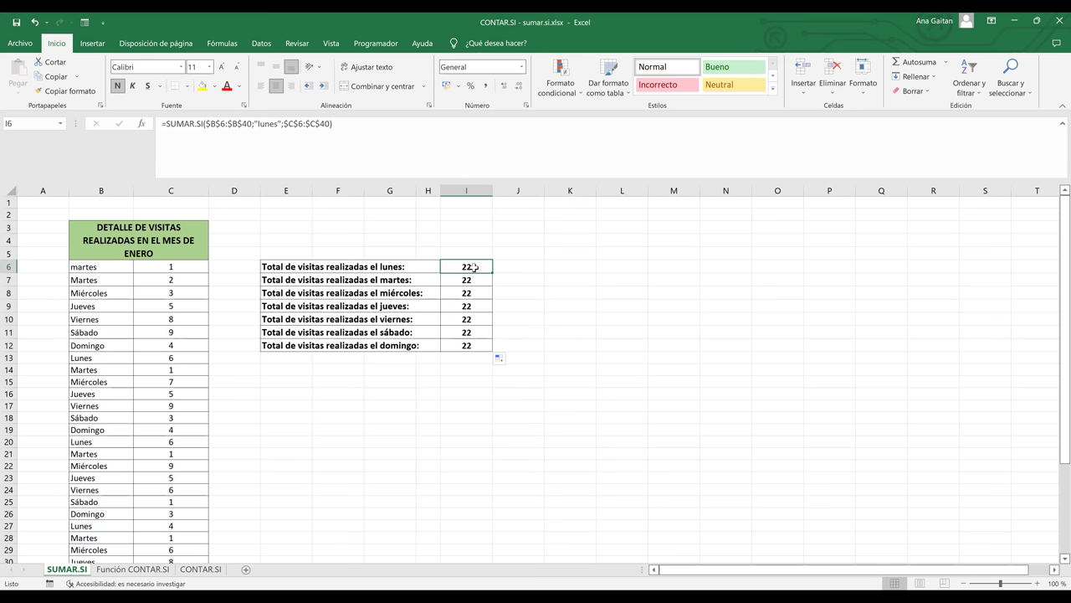
double_click(475, 266)
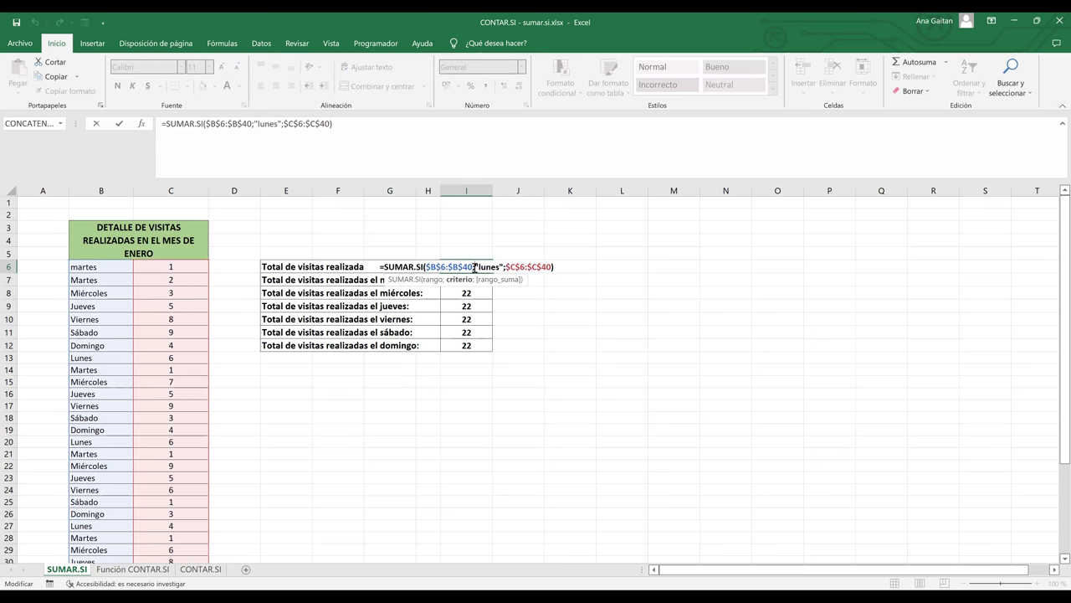
key(Return)
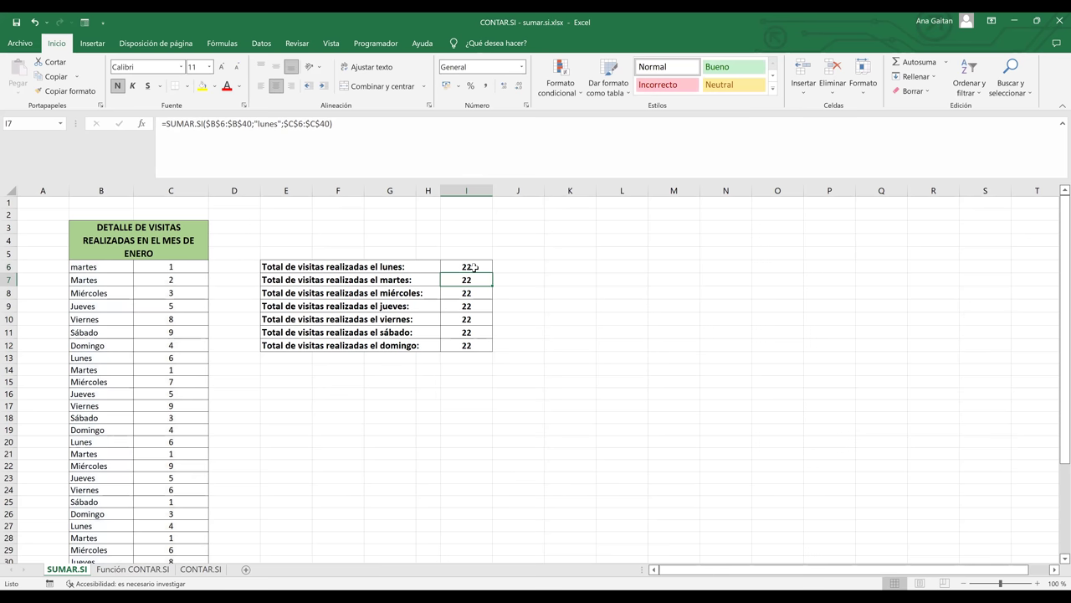
Step: Examine the "lunes" criterion within the Monday total formula in I6
click(515, 268)
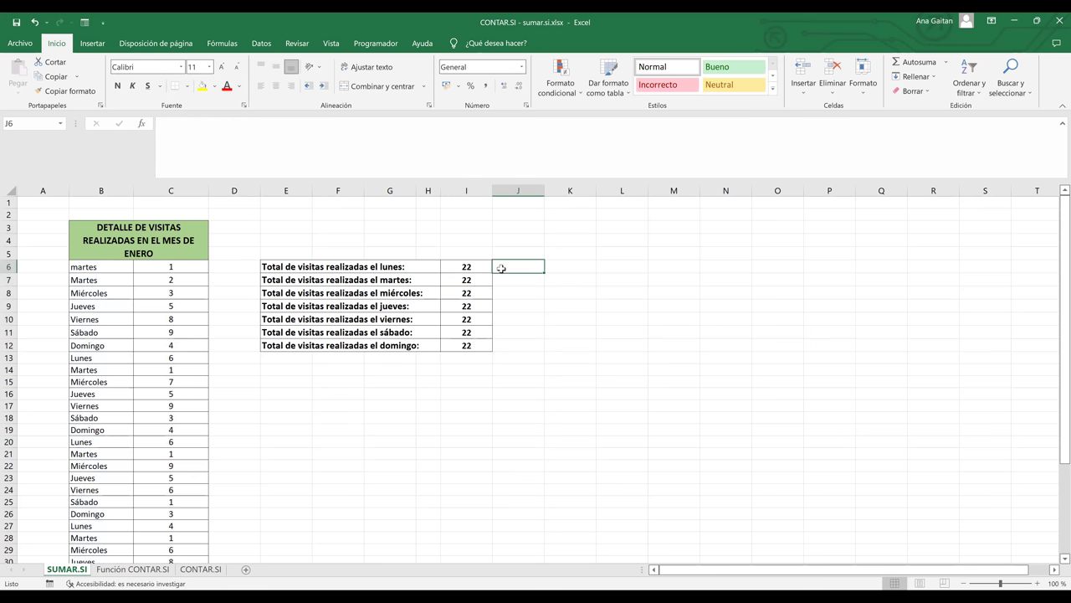
click(470, 266)
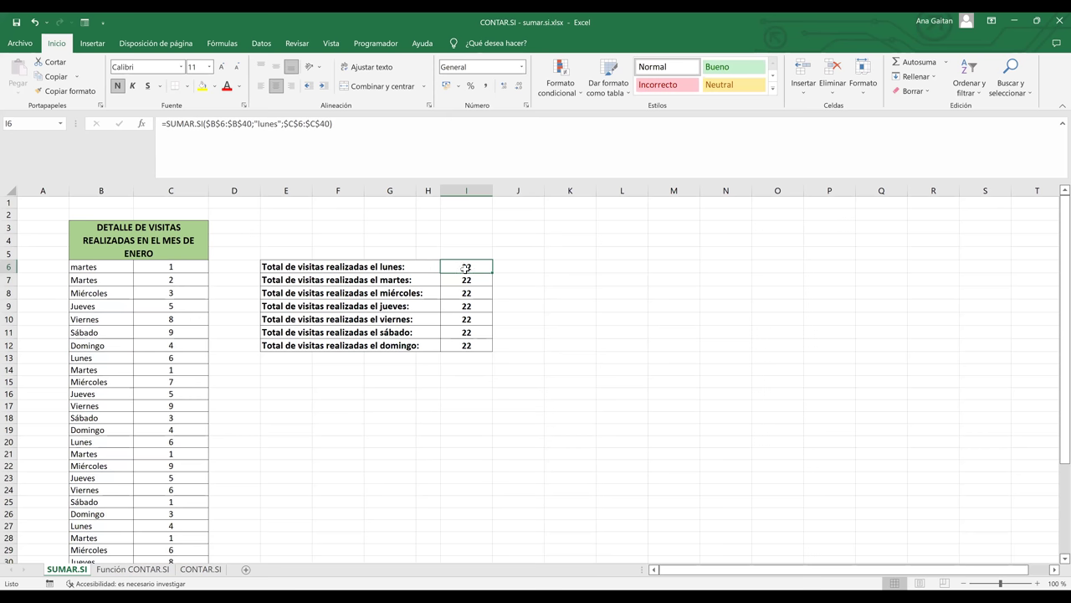
click(264, 123)
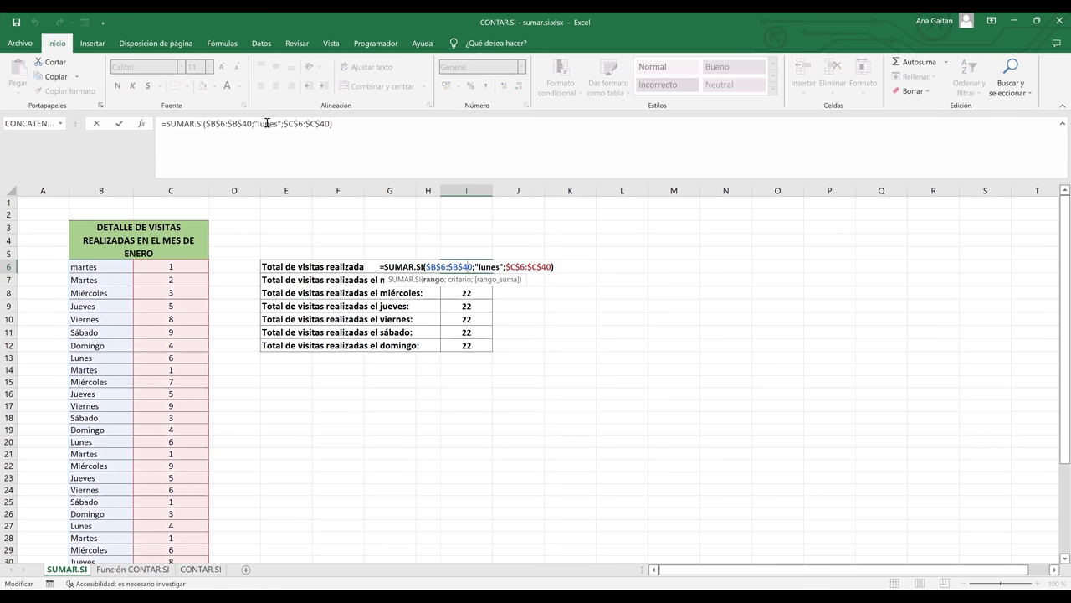
double_click(276, 123)
click(277, 123)
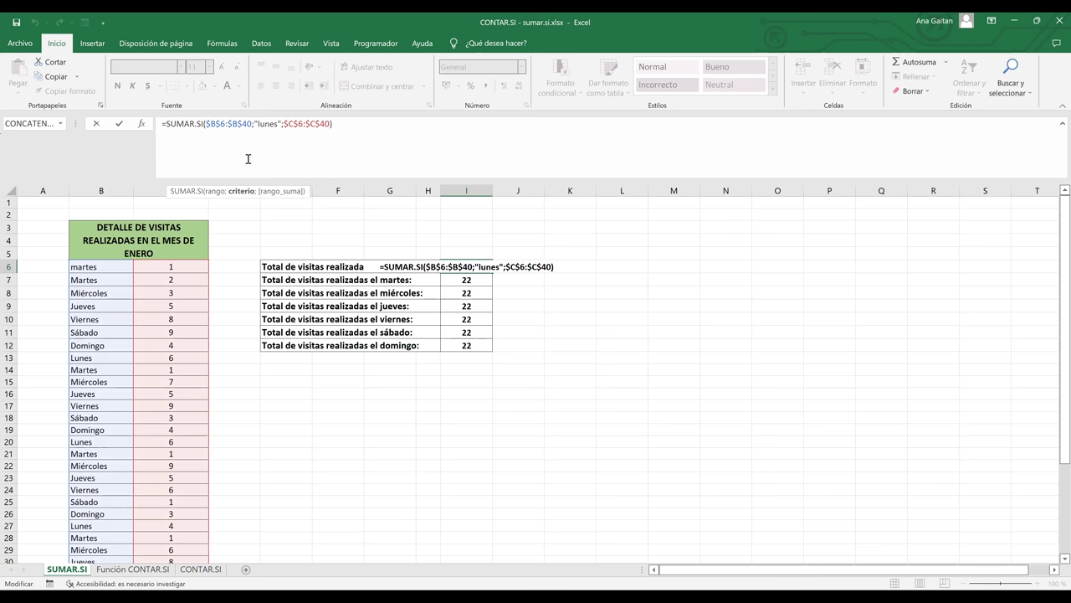
Step: Change the first weekday in the January table, cell B6, to Lunes
click(83, 266)
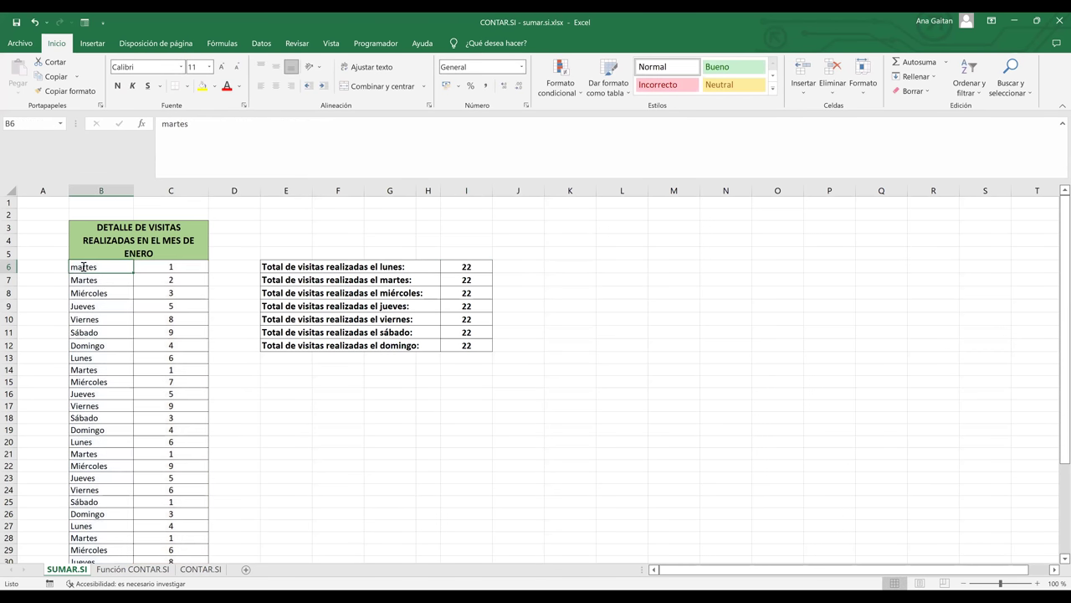
text(Lunes)
click(88, 280)
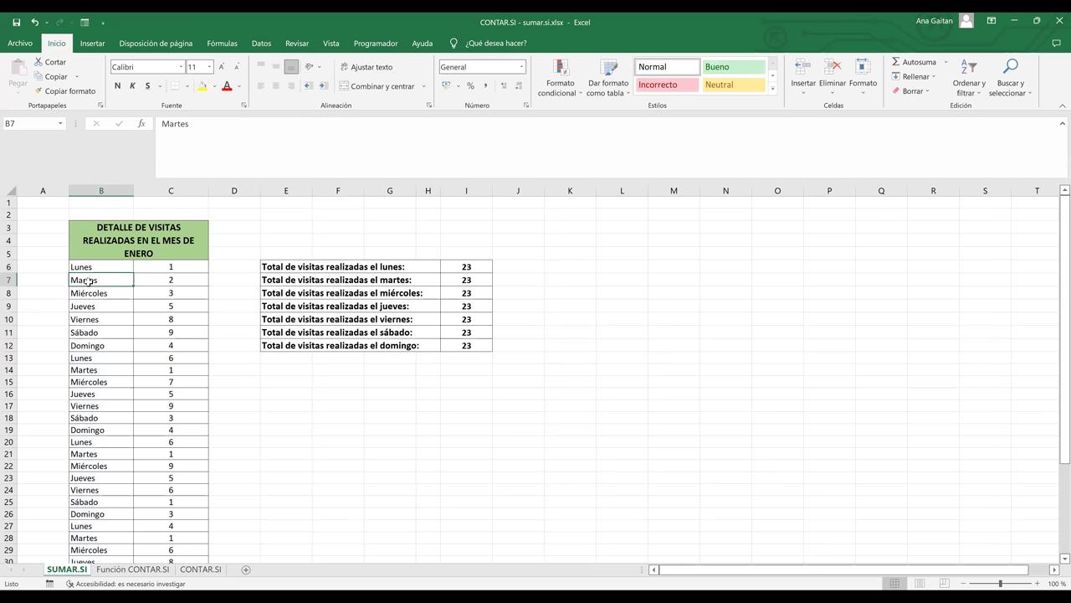
Step: Color the first week's day names, Lunes to Domingo in B6:B12, with a red font
key(Down)
key(Down)
click(84, 322)
click(84, 333)
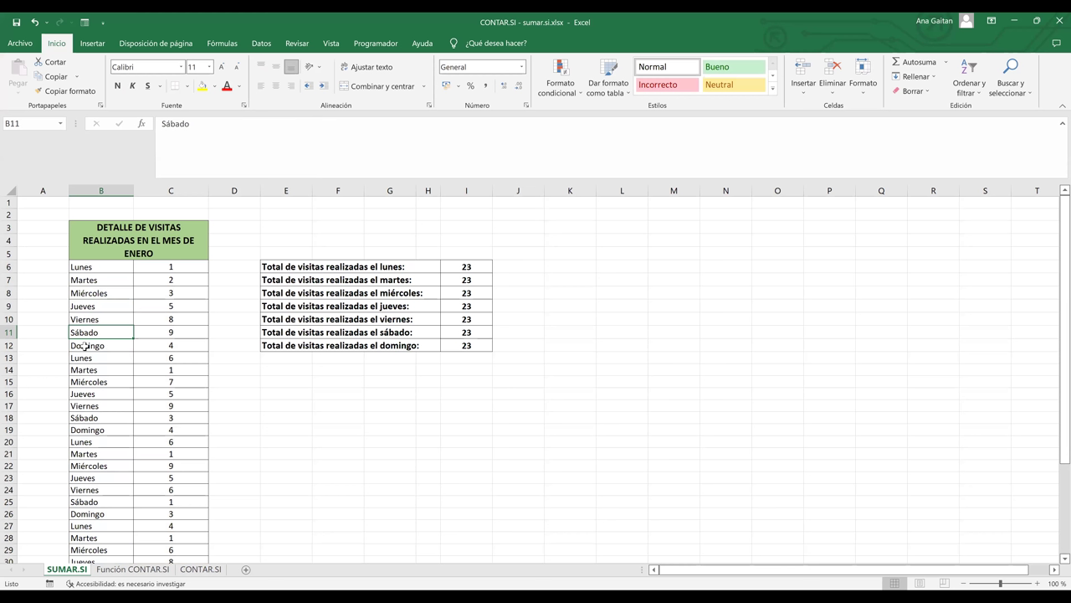
key(Down)
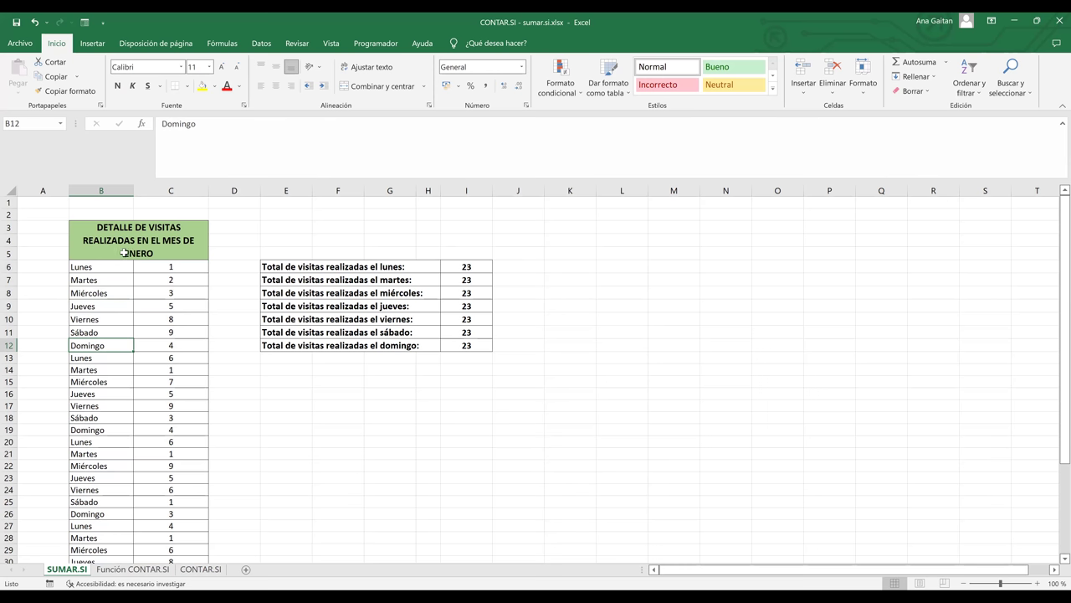
drag(91, 267, 89, 347)
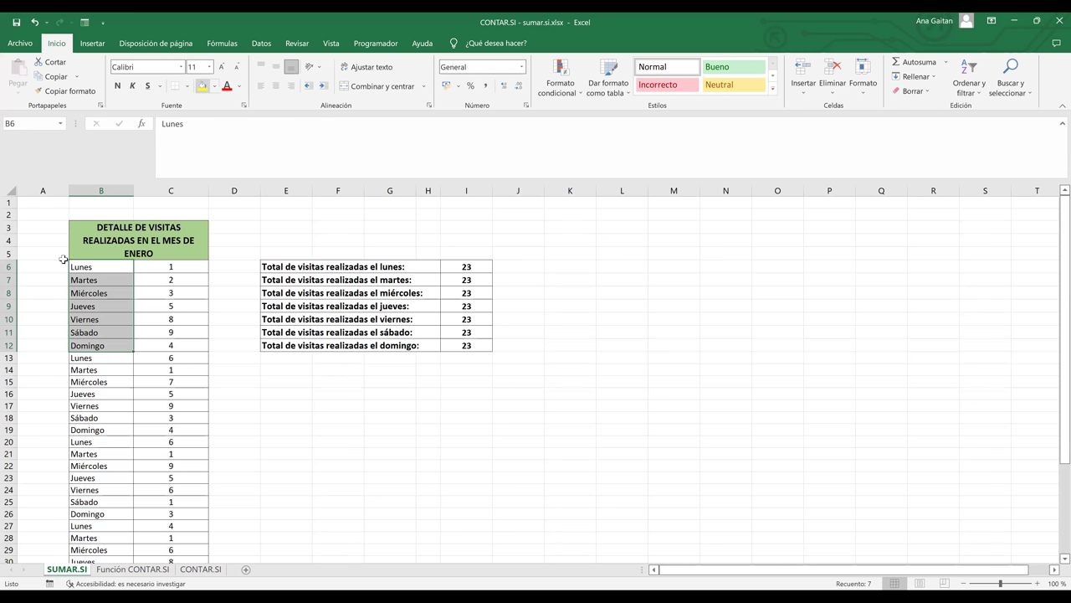
Step: Delete the word lunes from the criterion of the I6 formula, leaving only the empty quotation marks
click(462, 279)
click(465, 267)
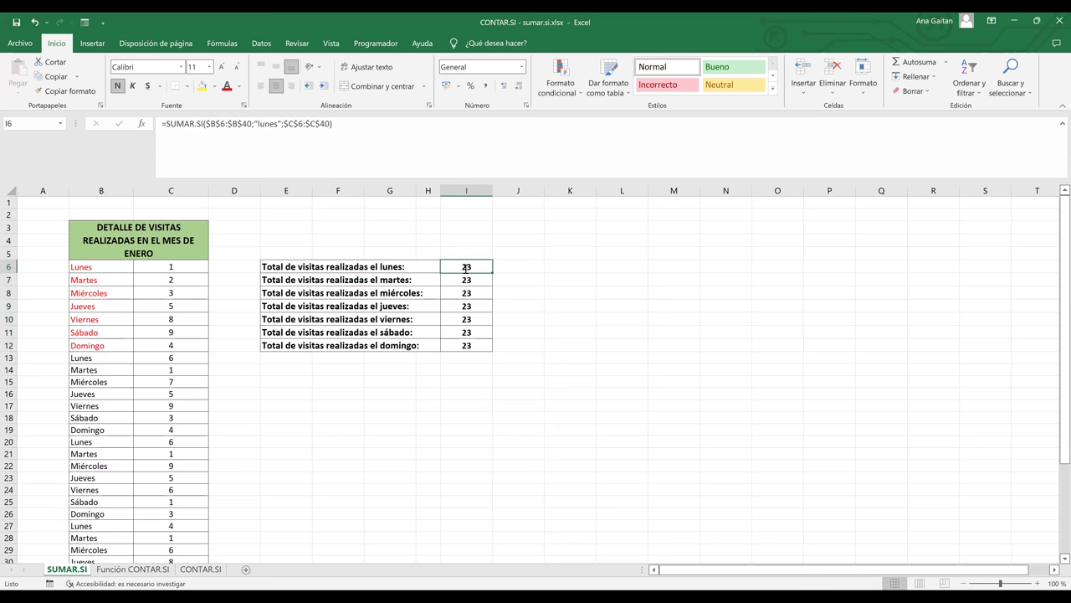
double_click(465, 267)
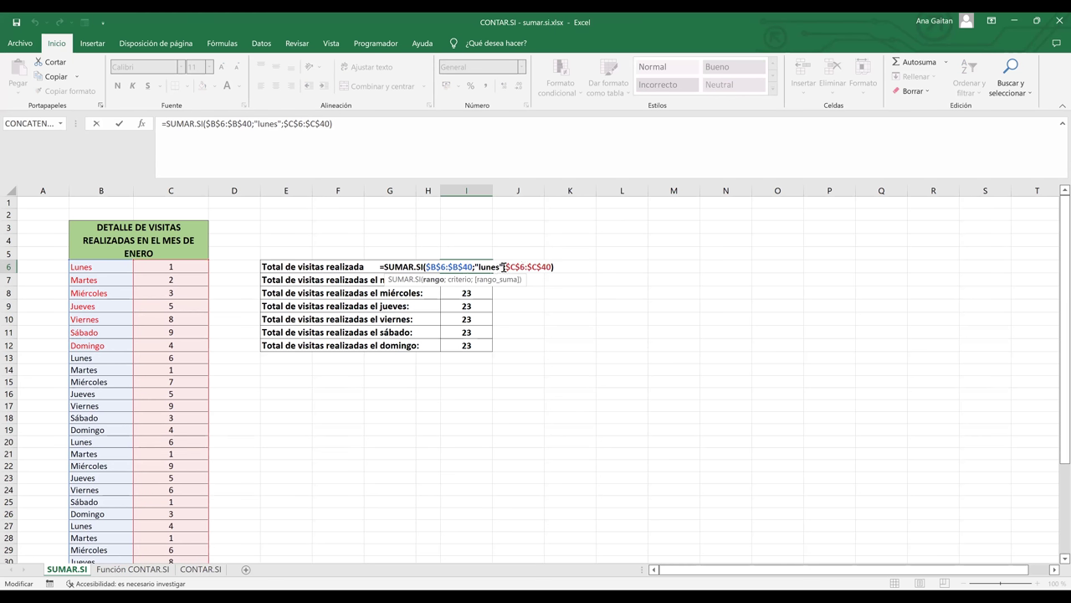
click(500, 266)
key(BackSpace)
key(BackSpace)
key(BackSpace)
key(BackSpace)
key(BackSpace)
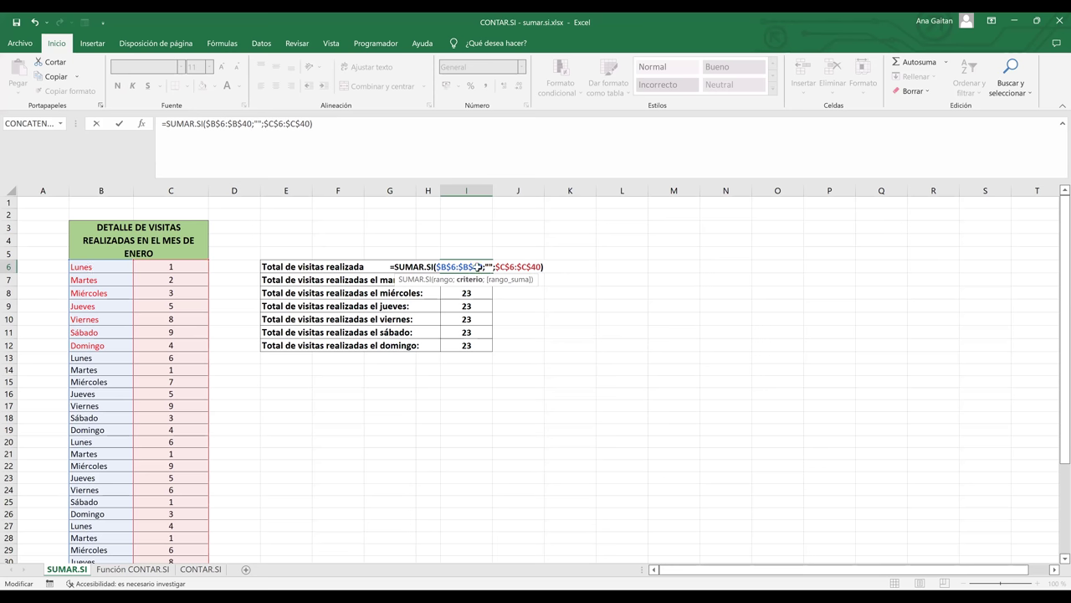
key(ctrl+Return)
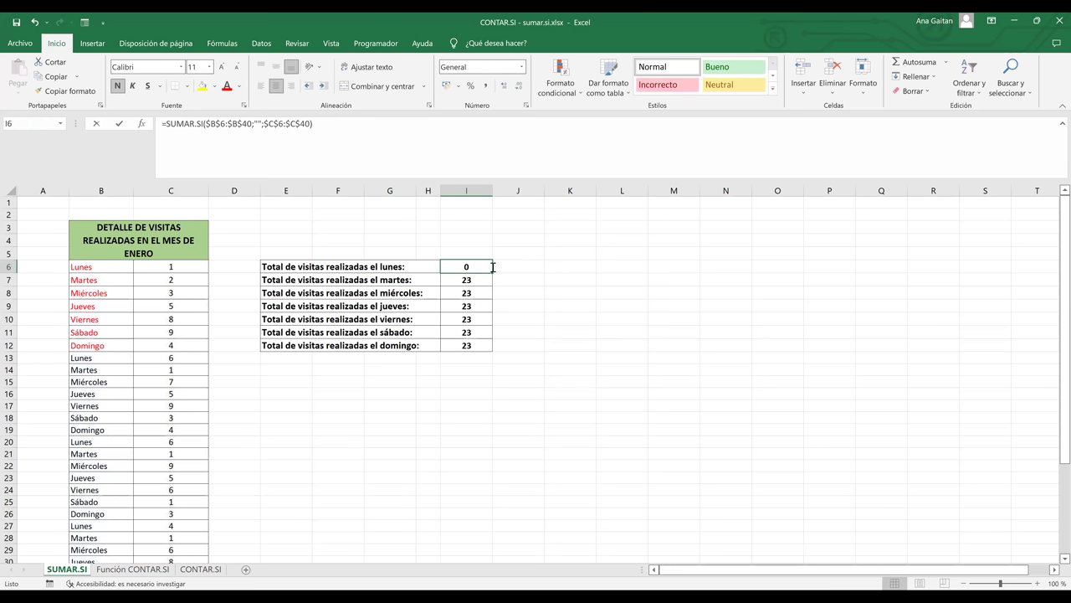
Step: Replace the empty quotation marks in the I6 formula with a reference to cell B6 as the criterion
double_click(493, 267)
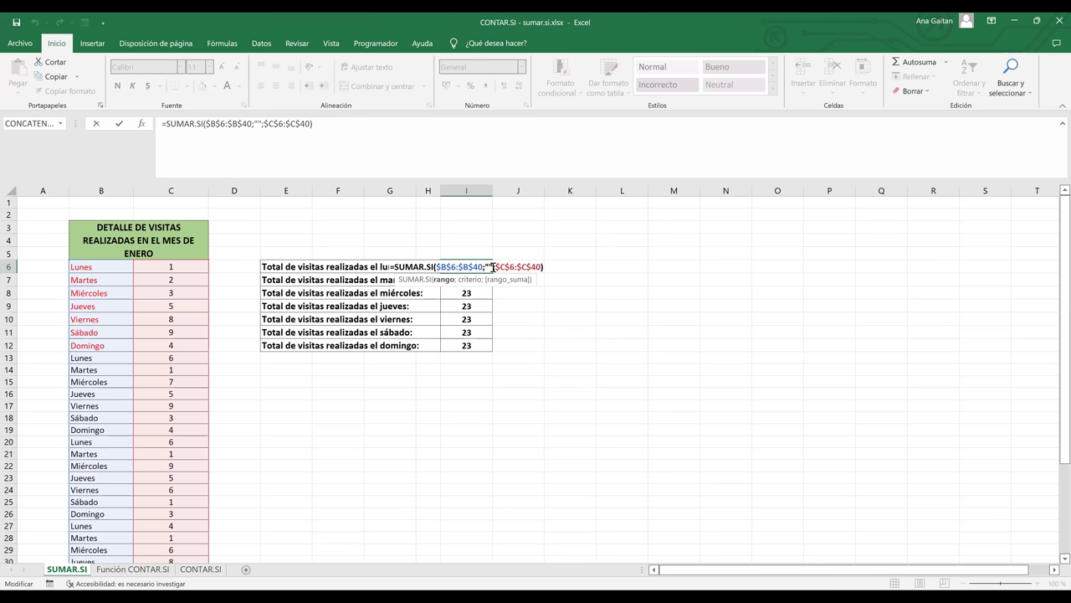
key(BackSpace)
key(BackSpace)
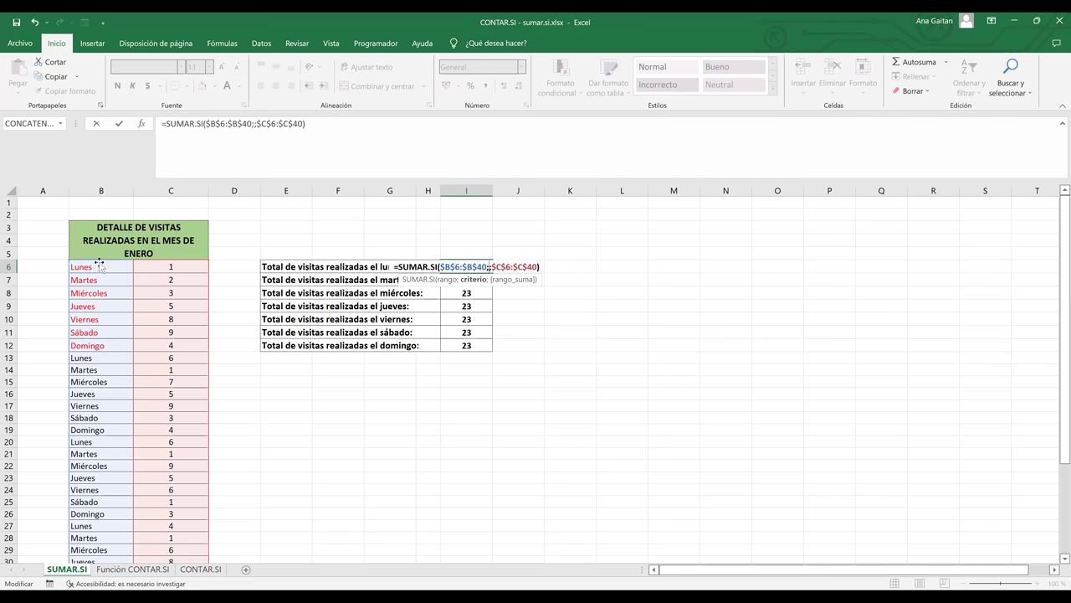
click(97, 269)
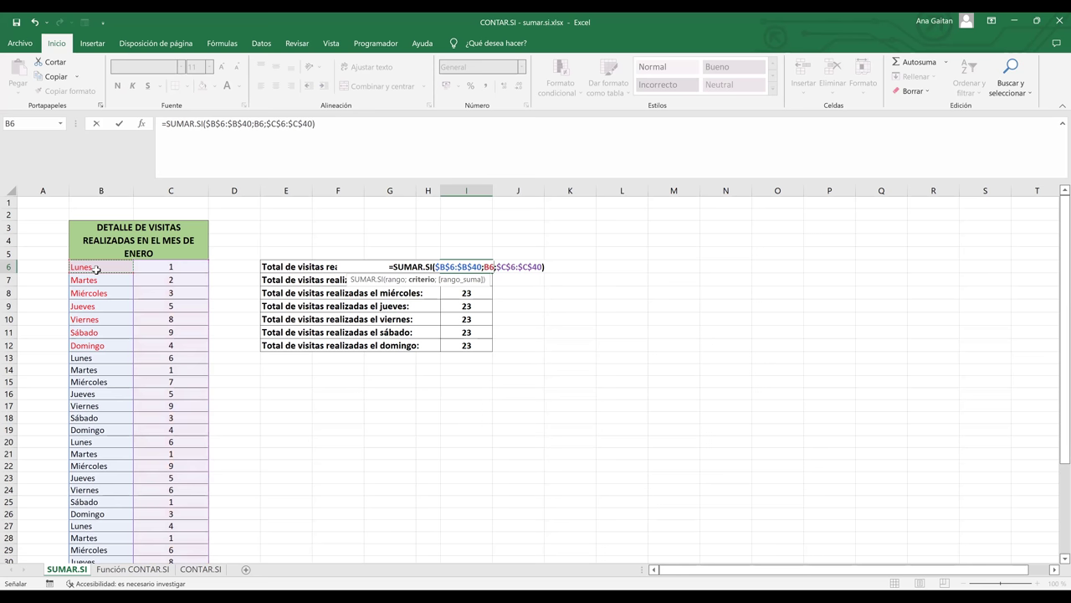
key(Return)
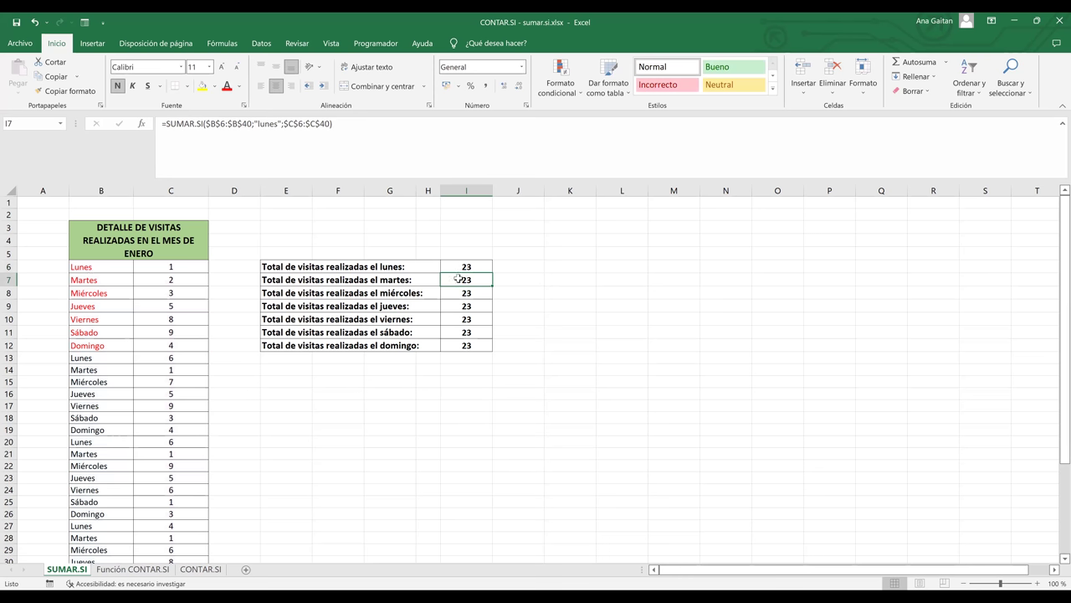
Step: Clear the Martes to Domingo totals in I7:I12 and refill them by copying the I6 SUMAR.SI formula down through I12
drag(458, 279, 456, 348)
key(Delete)
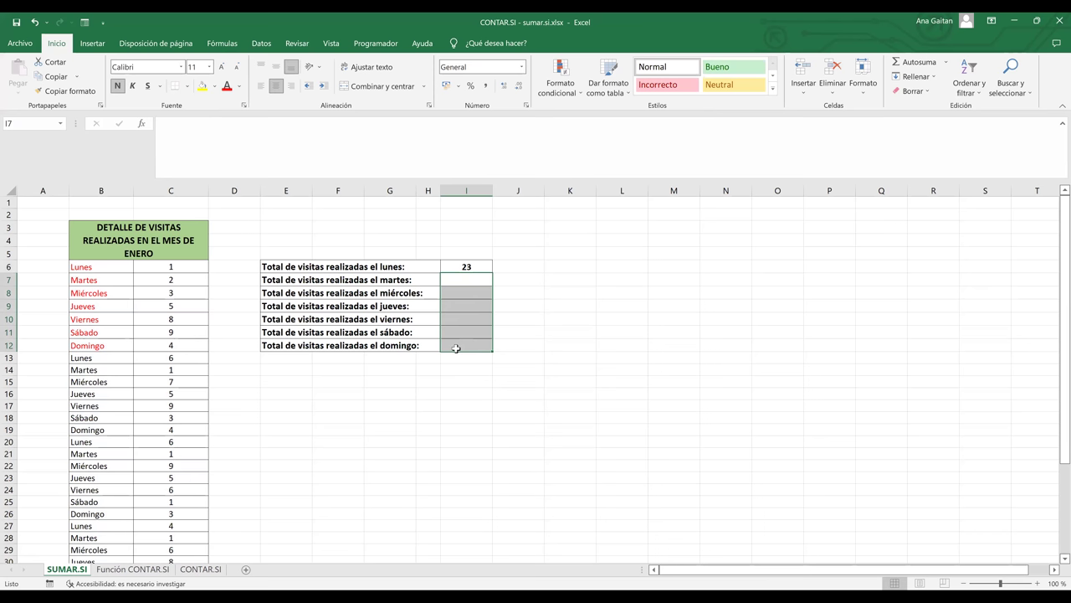
click(538, 322)
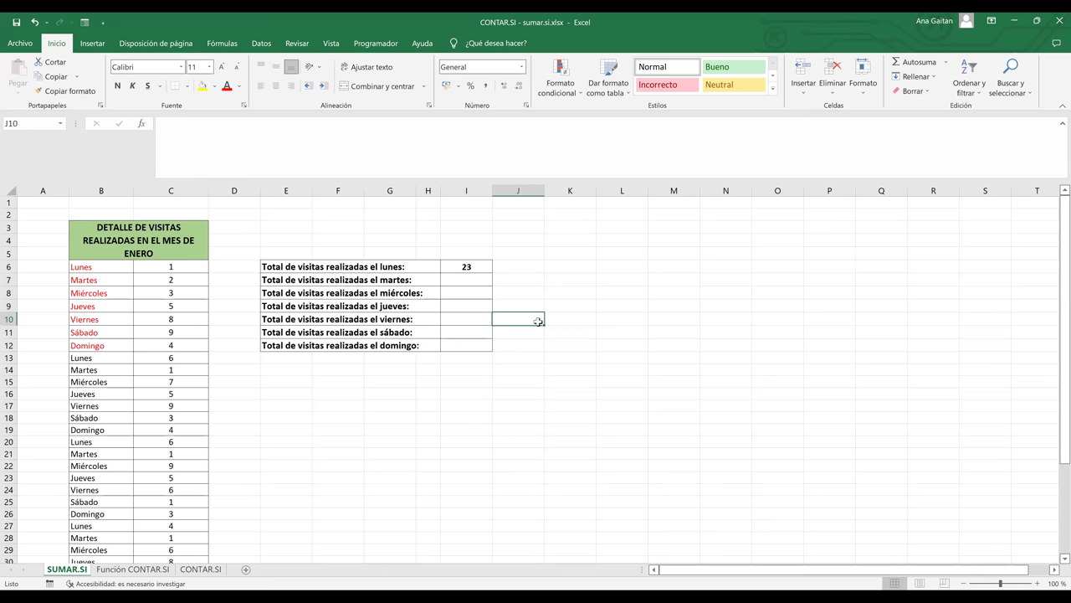
click(470, 267)
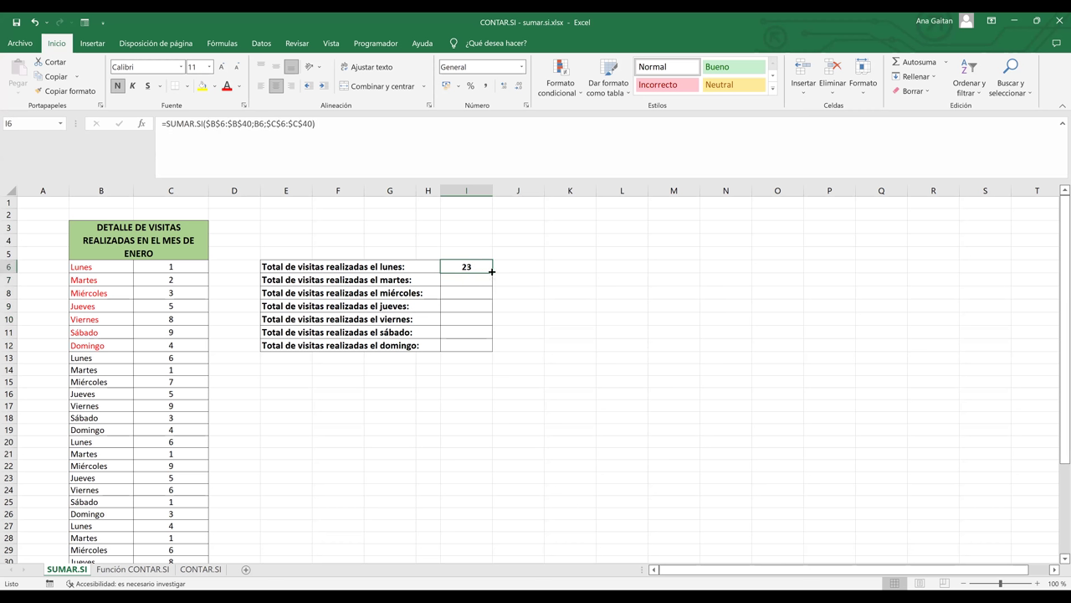
drag(492, 271, 486, 351)
click(548, 358)
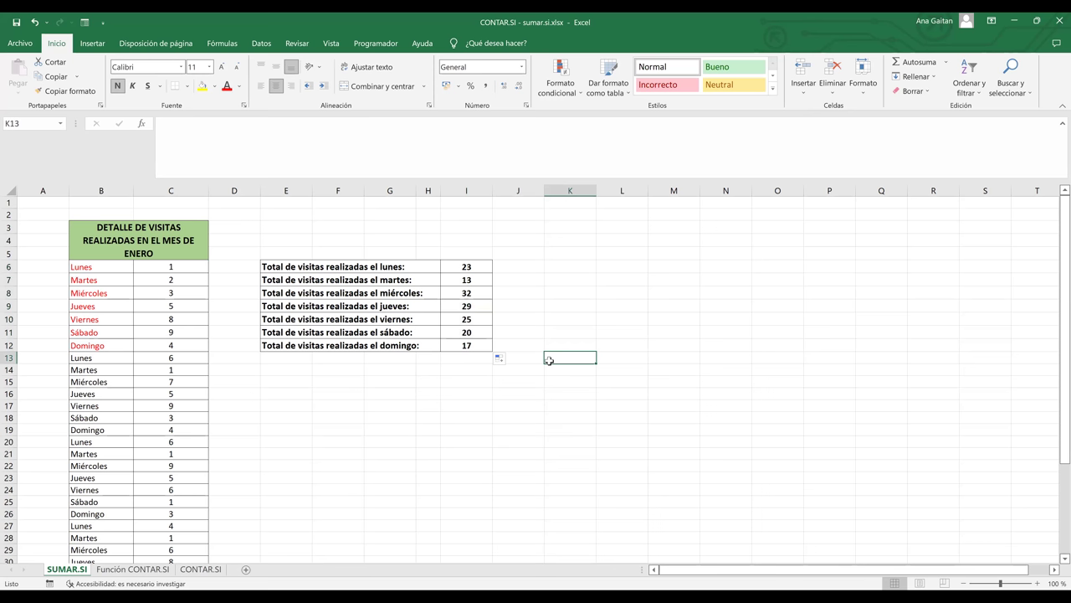
Step: Inspect the copied formulas in I12 and I7:I10 to check which cell each one uses as its criterion
click(466, 343)
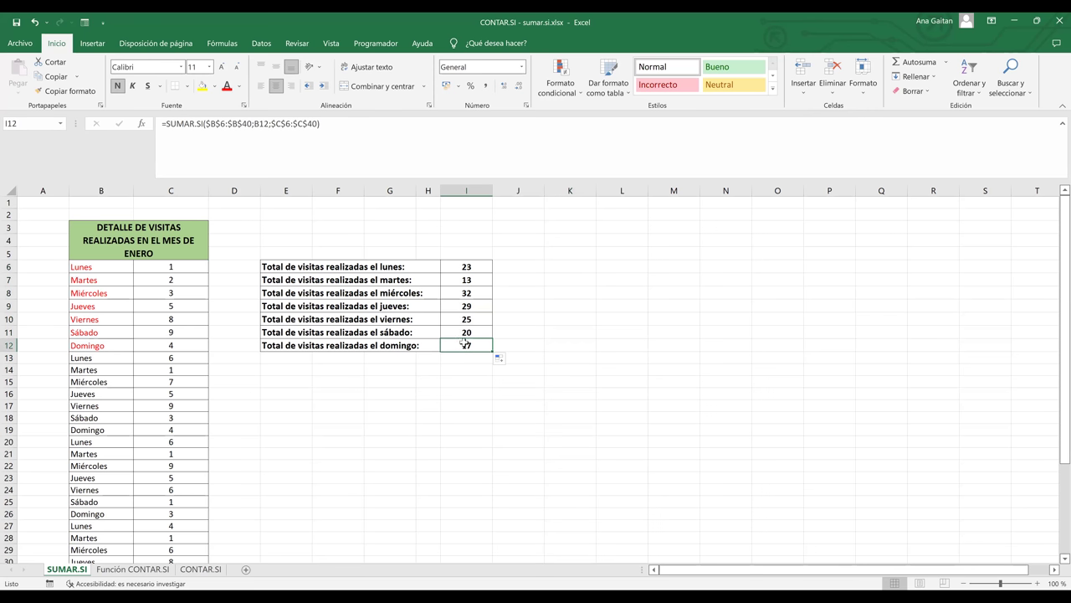
click(468, 281)
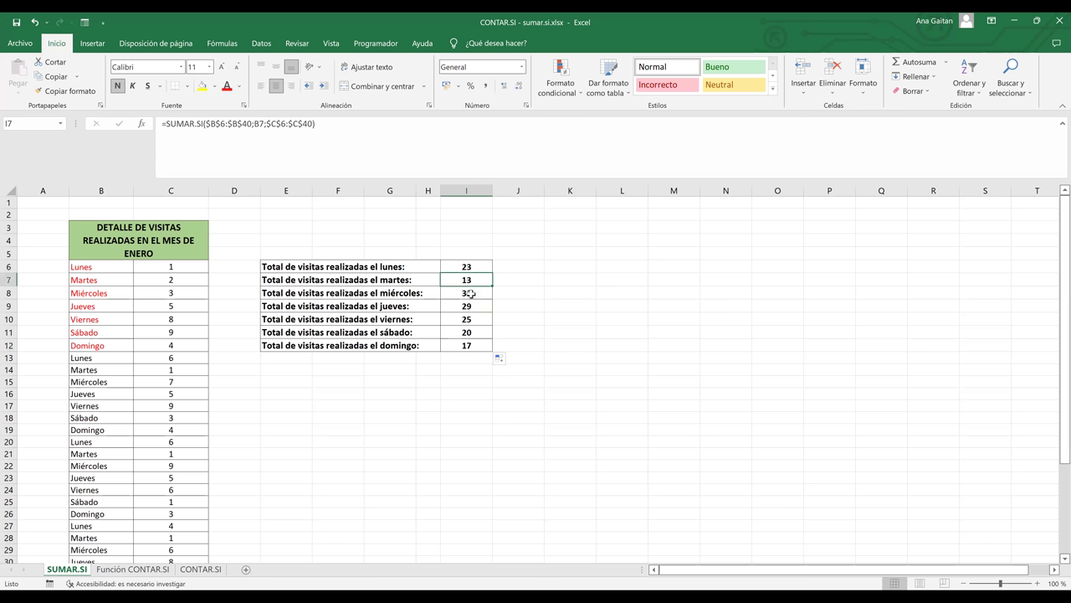
click(471, 294)
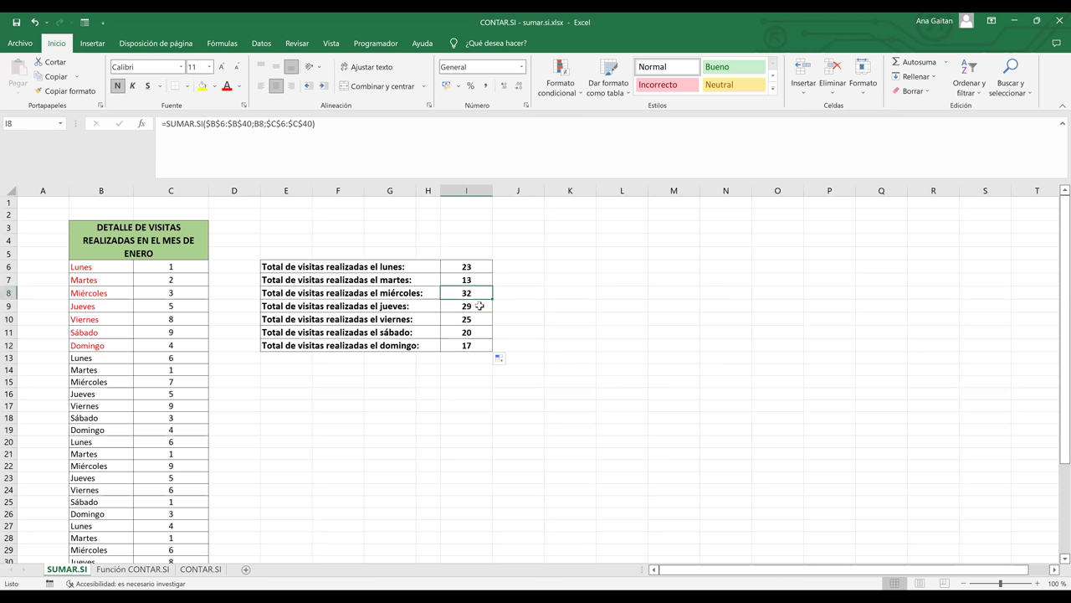
click(477, 306)
click(476, 319)
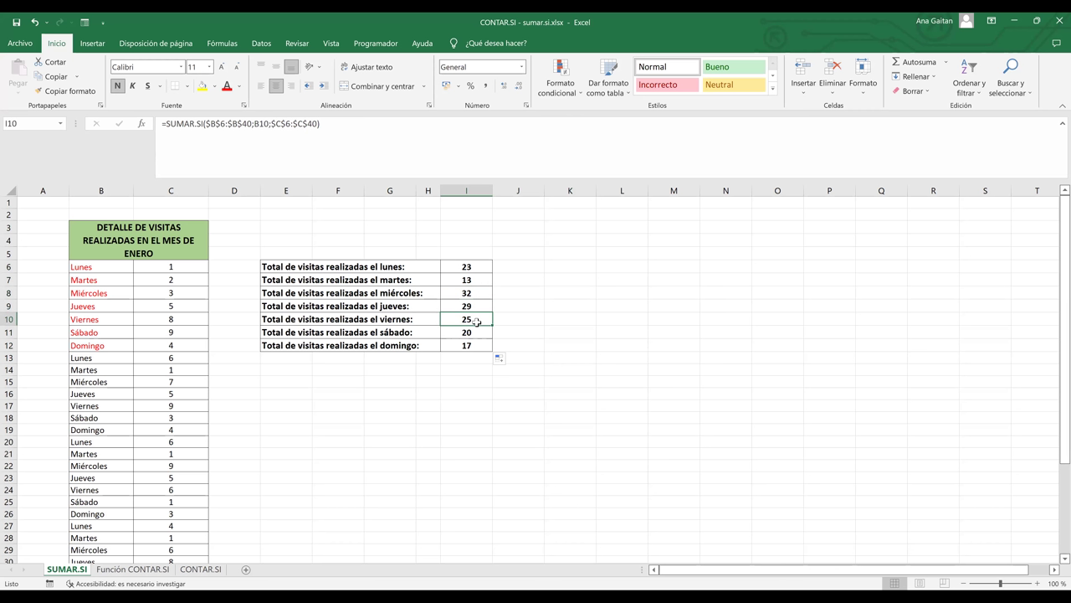
Step: Examine the Saturday, Sunday and Monday SUMAR.SI formulas, highlighting the range and criterion arguments in I6
click(474, 334)
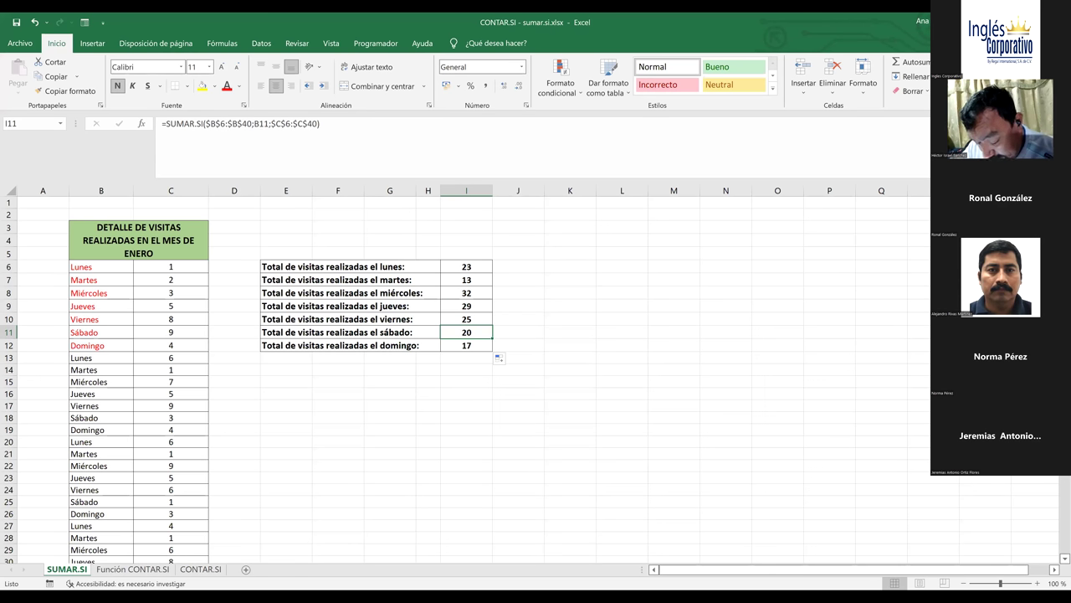
click(470, 350)
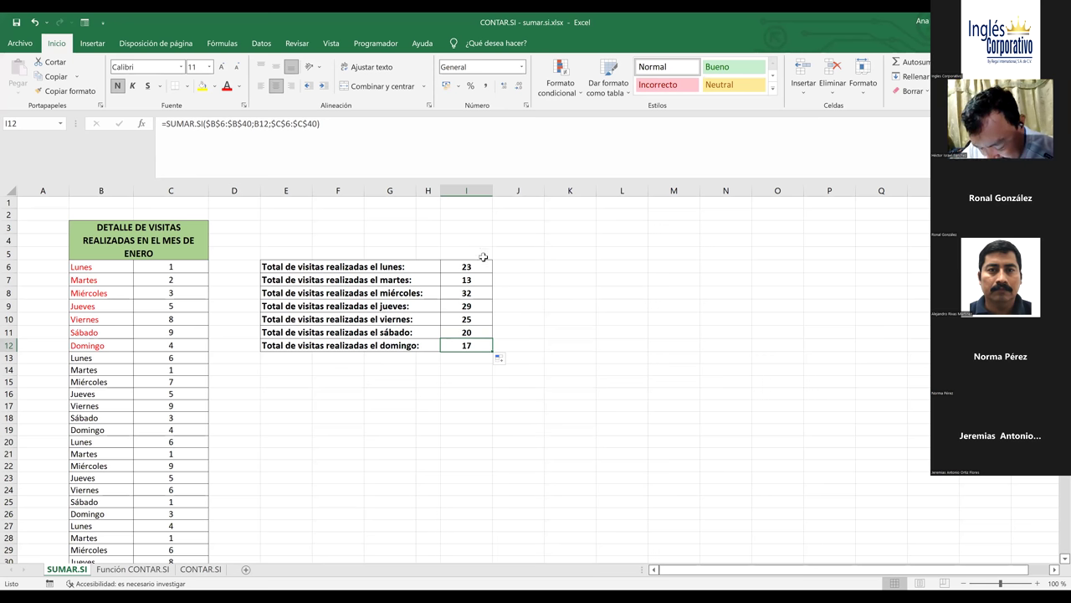
click(481, 254)
click(478, 265)
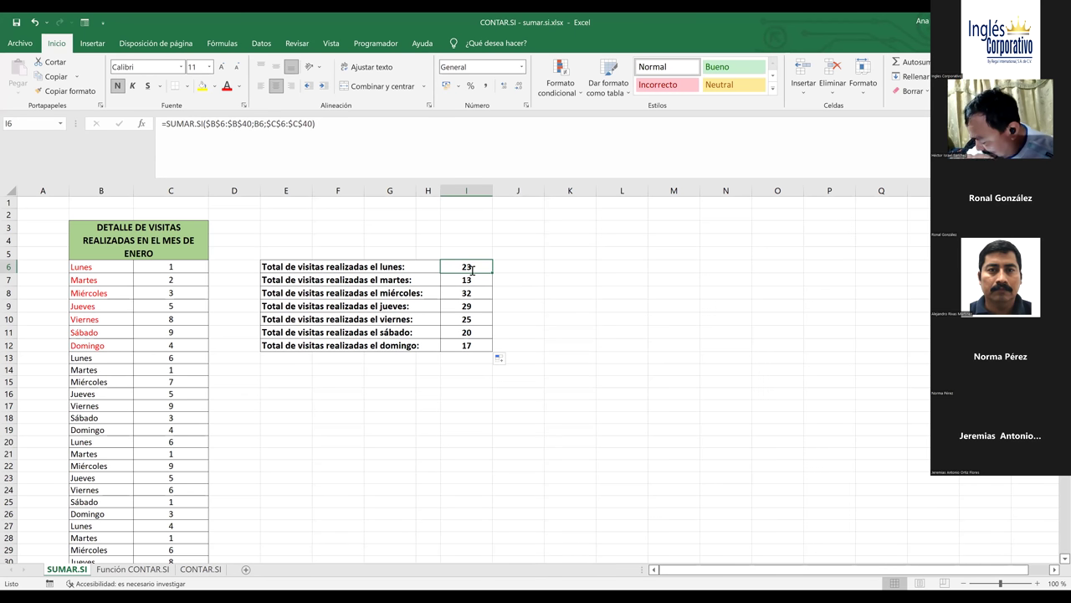
double_click(448, 268)
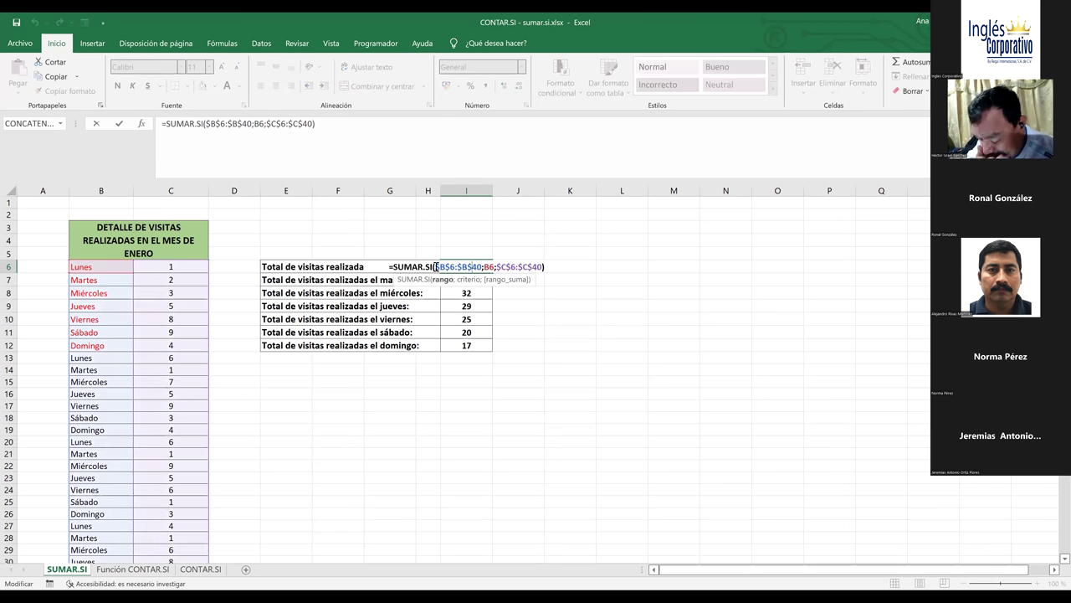
drag(436, 266, 481, 266)
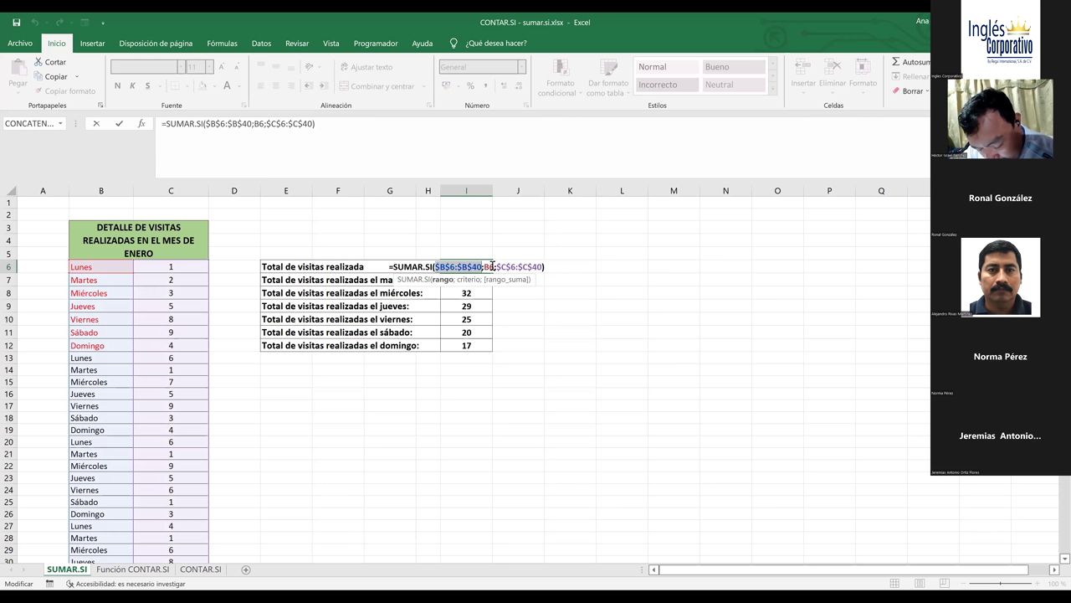
double_click(489, 266)
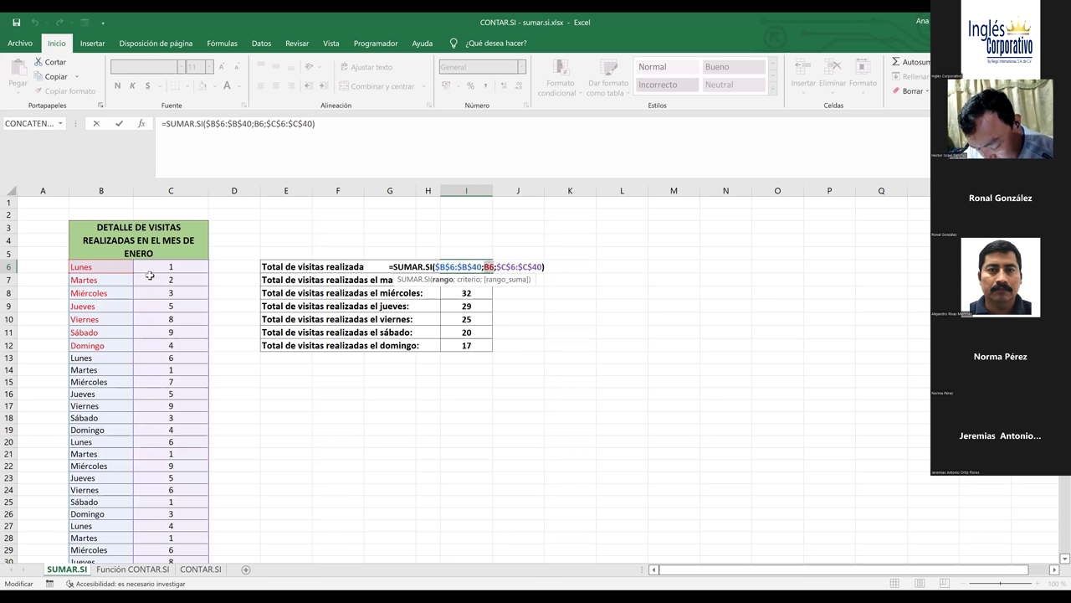
click(124, 268)
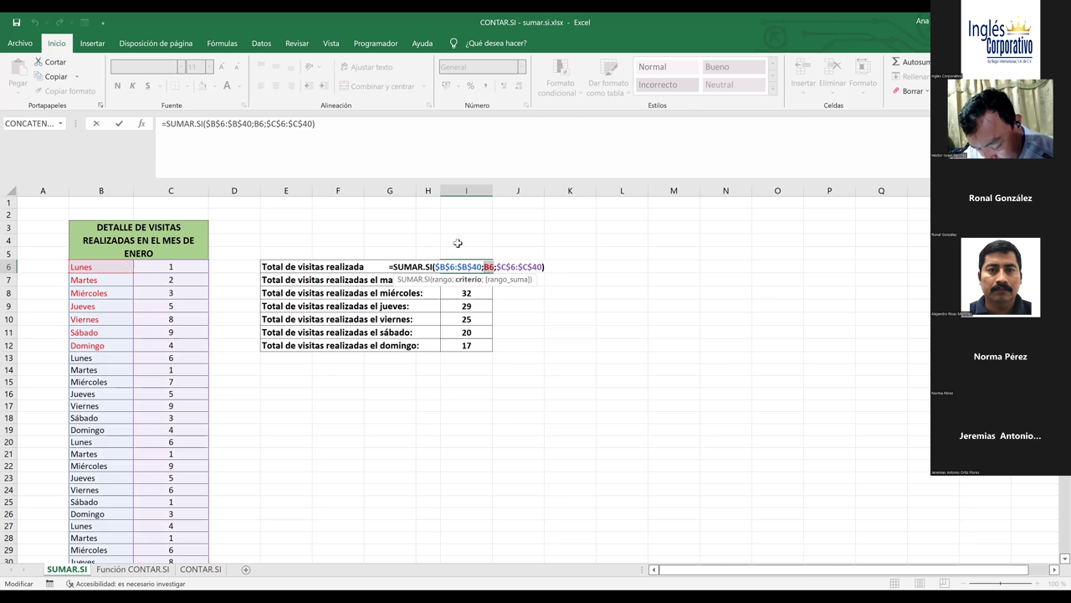
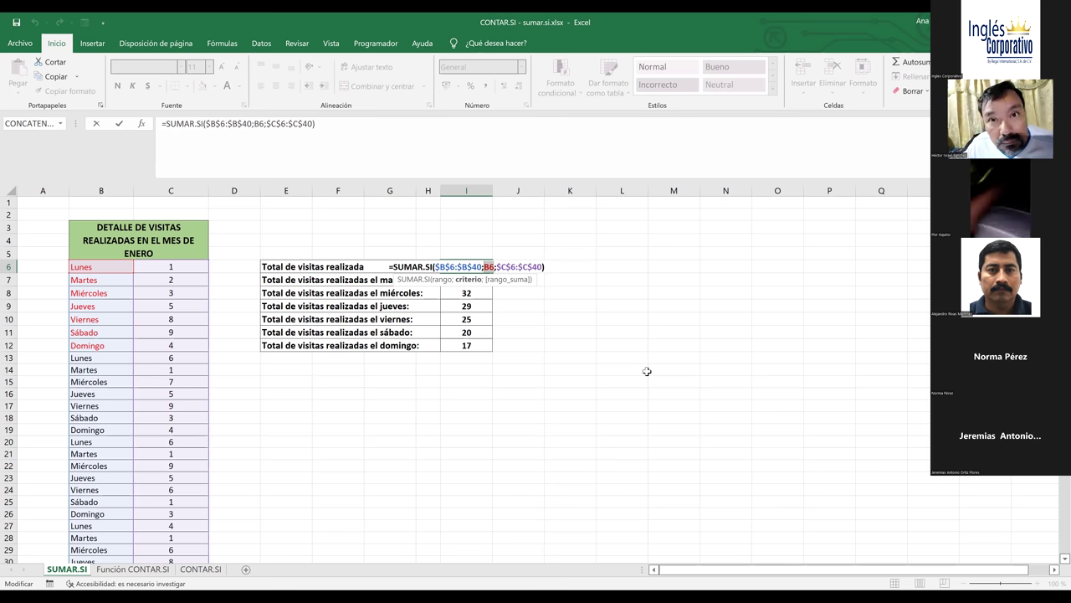
Step: Replace the criterion in the Monday total's SUMAR.SI formula in I6 with the text "lunes"
click(622, 369)
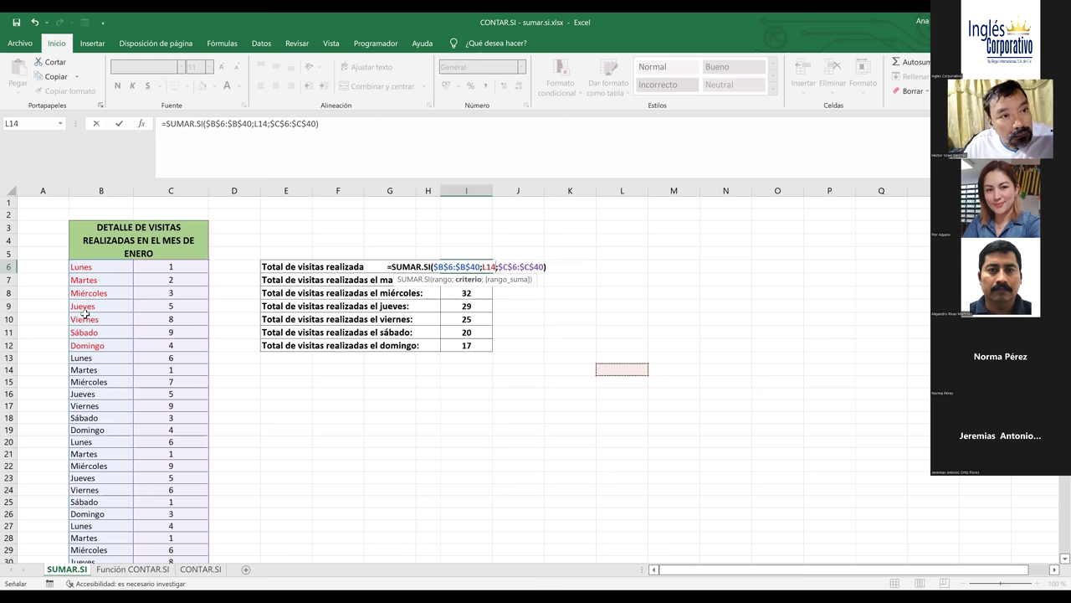
click(85, 269)
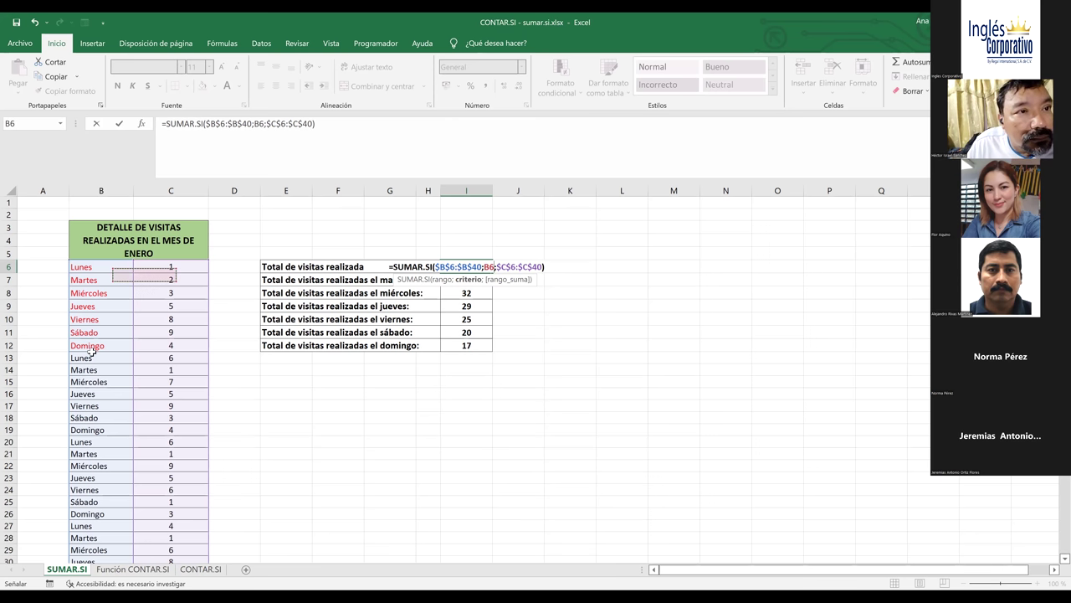
drag(85, 270, 92, 353)
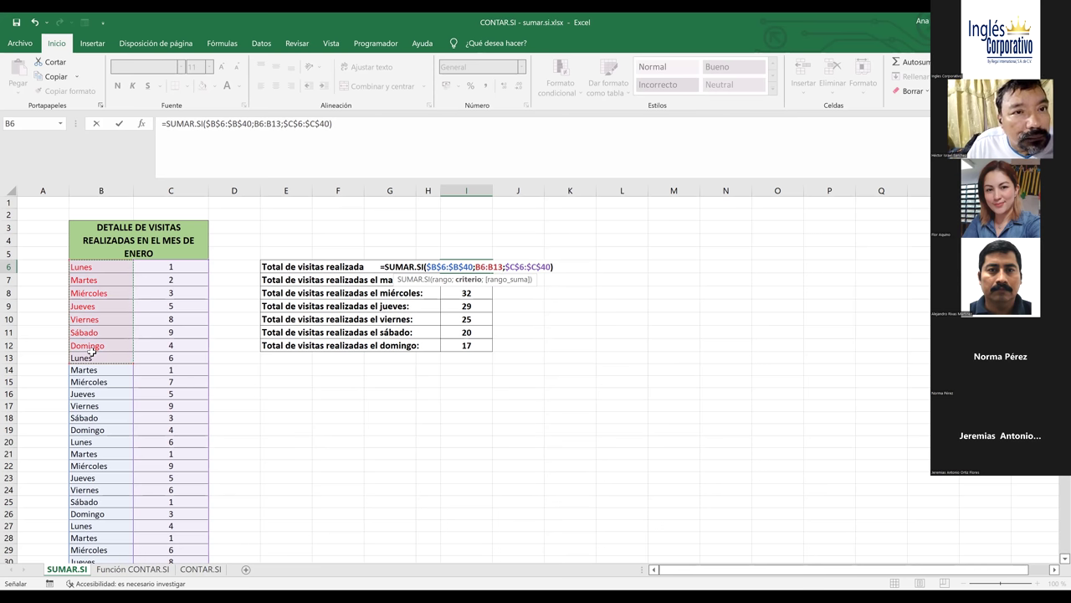
key(BackSpace)
key(BackSpace)
key(BackSpace)
key(BackSpace)
key(BackSpace)
key(BackSpace)
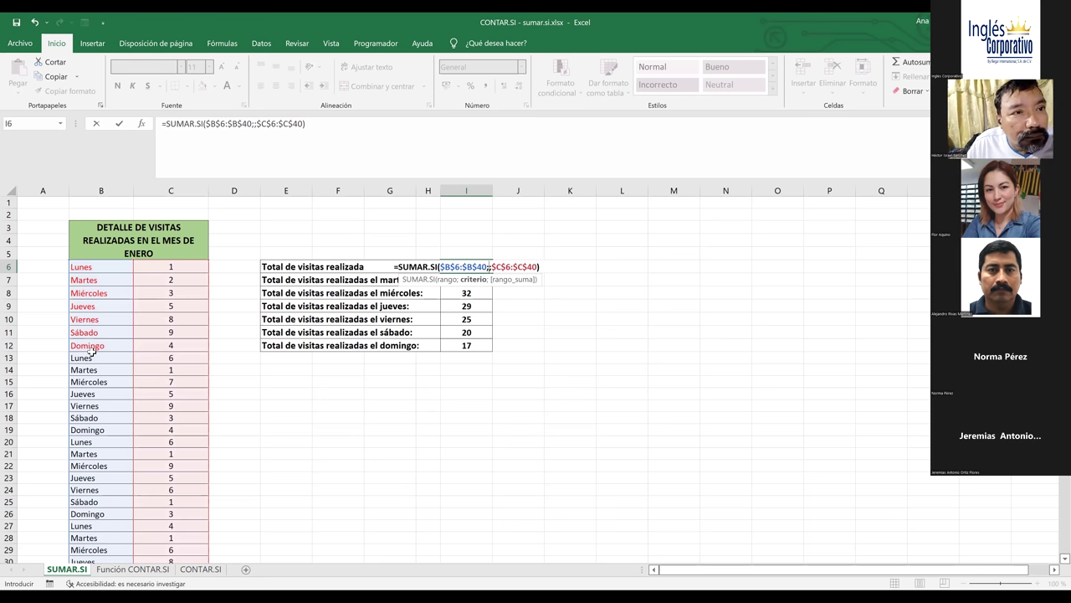
text("lunes")
key(Return)
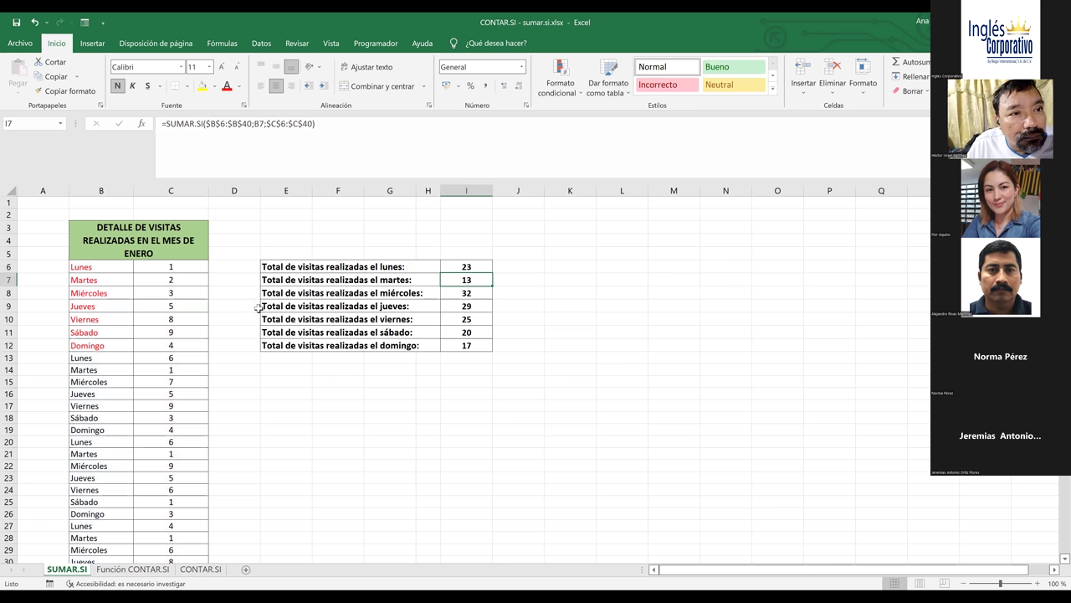
Step: Enter Lunes in K6 and autofill the weekday names through Domingo in K12
click(527, 271)
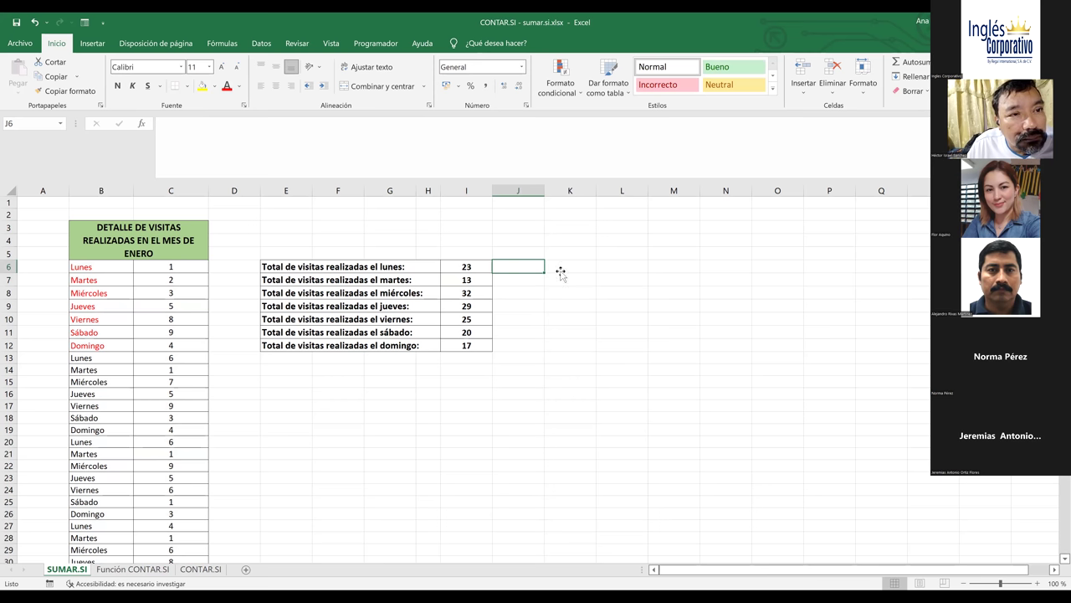
click(561, 270)
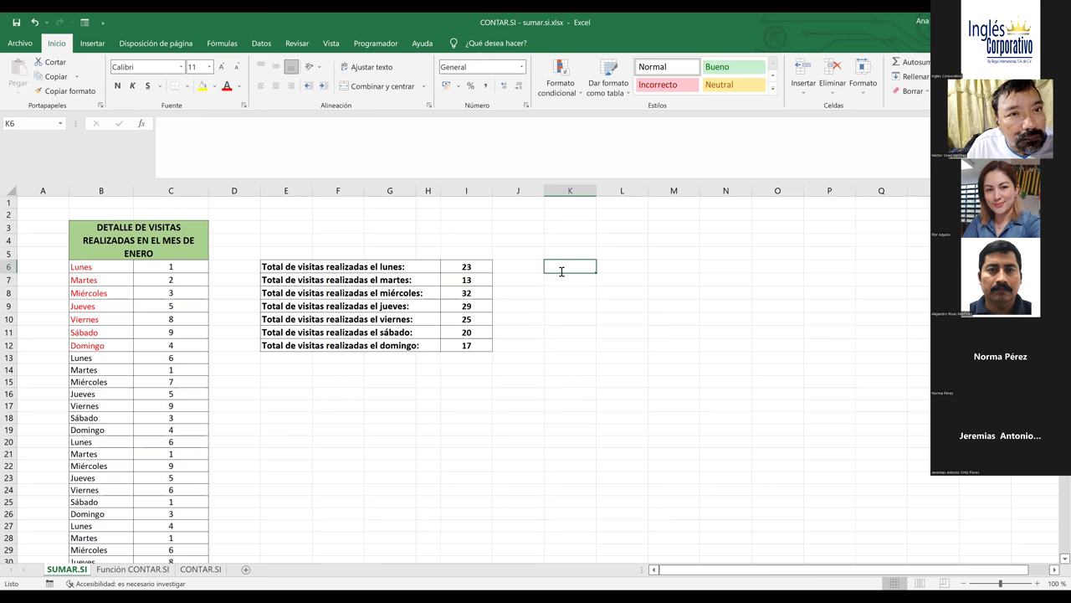
text(Lunes)
key(ctrl+Return)
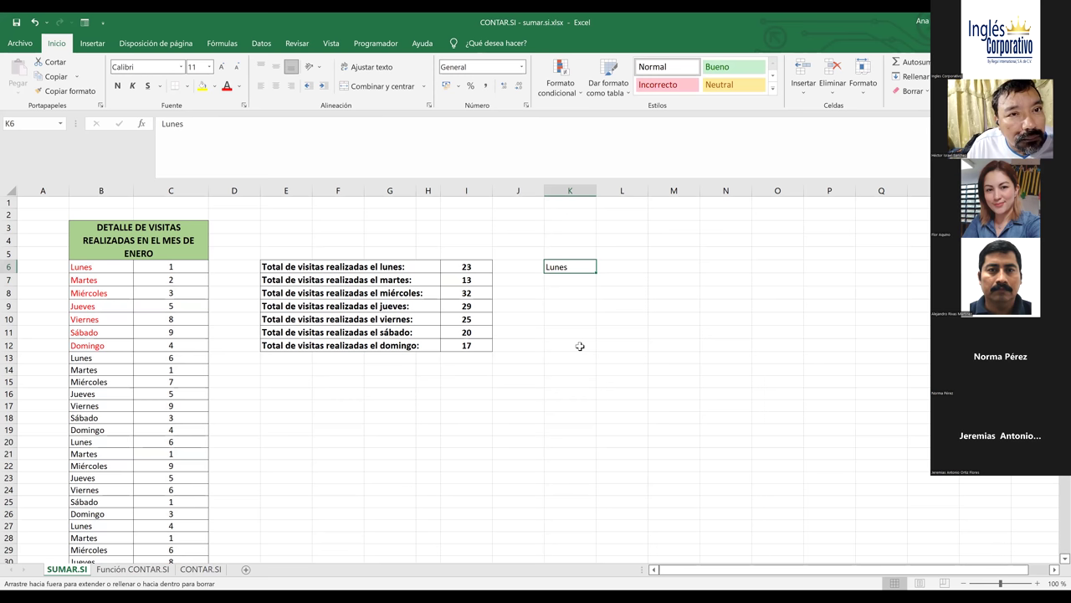
drag(580, 346, 580, 346)
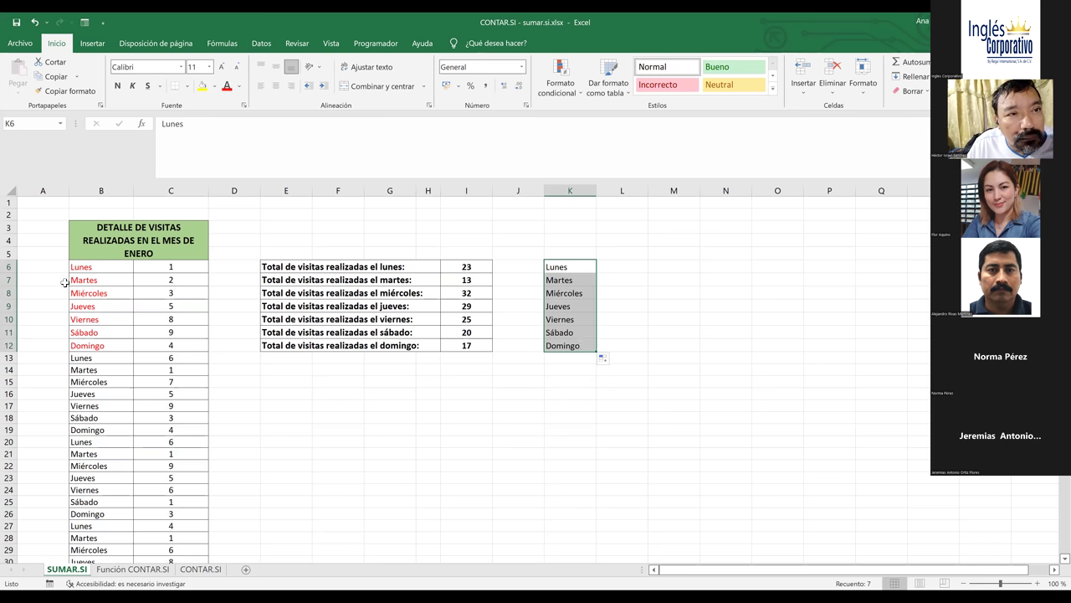
Step: Compare the red weekday names in B6:B12 with the separate weekday list in K6:K12
click(78, 270)
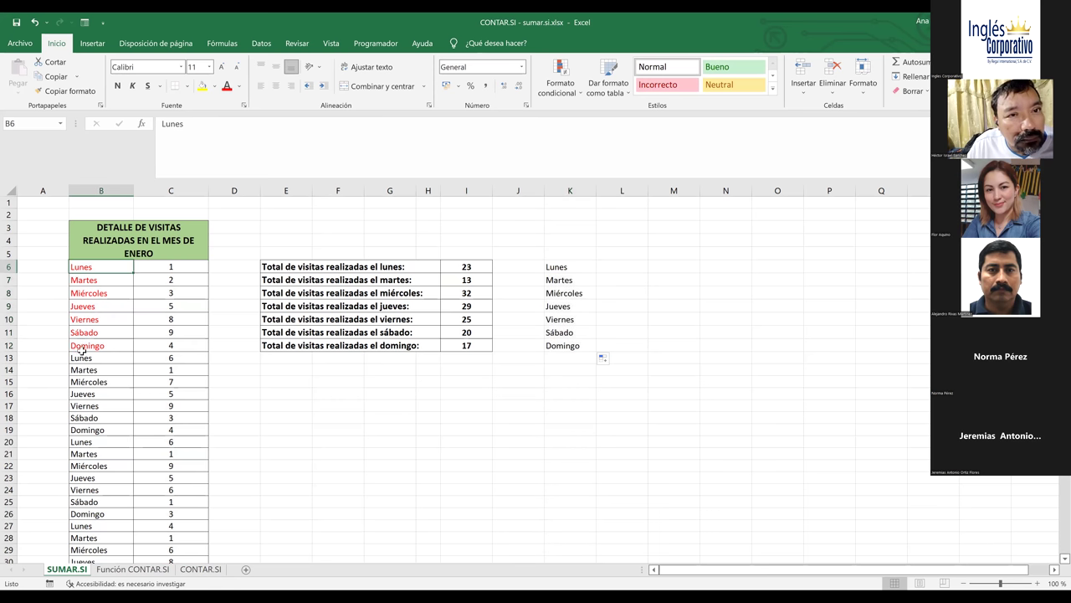
shift+click(82, 348)
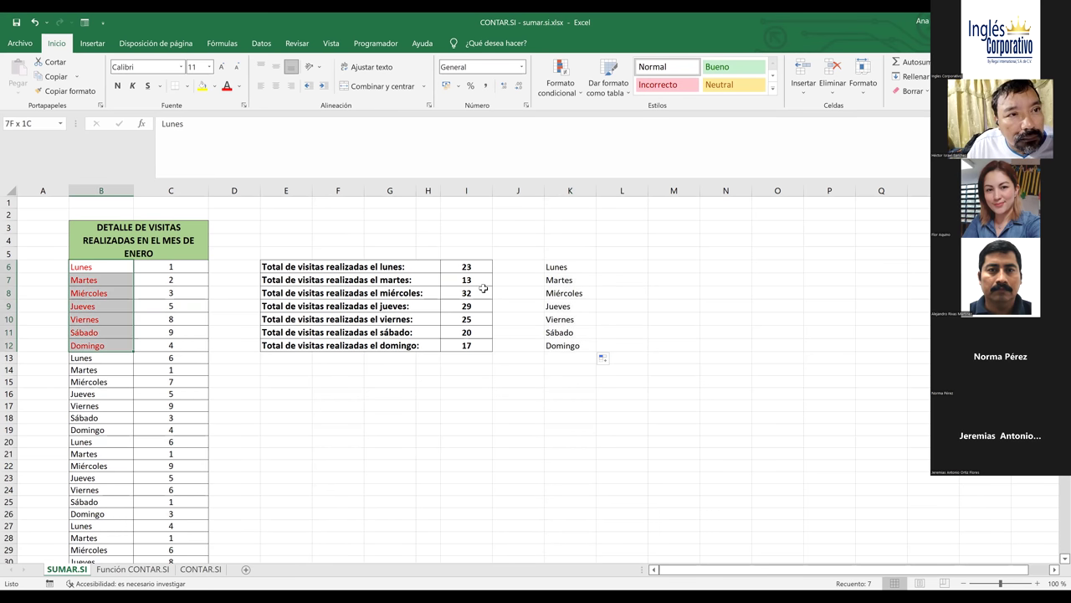
click(561, 278)
drag(559, 266, 563, 345)
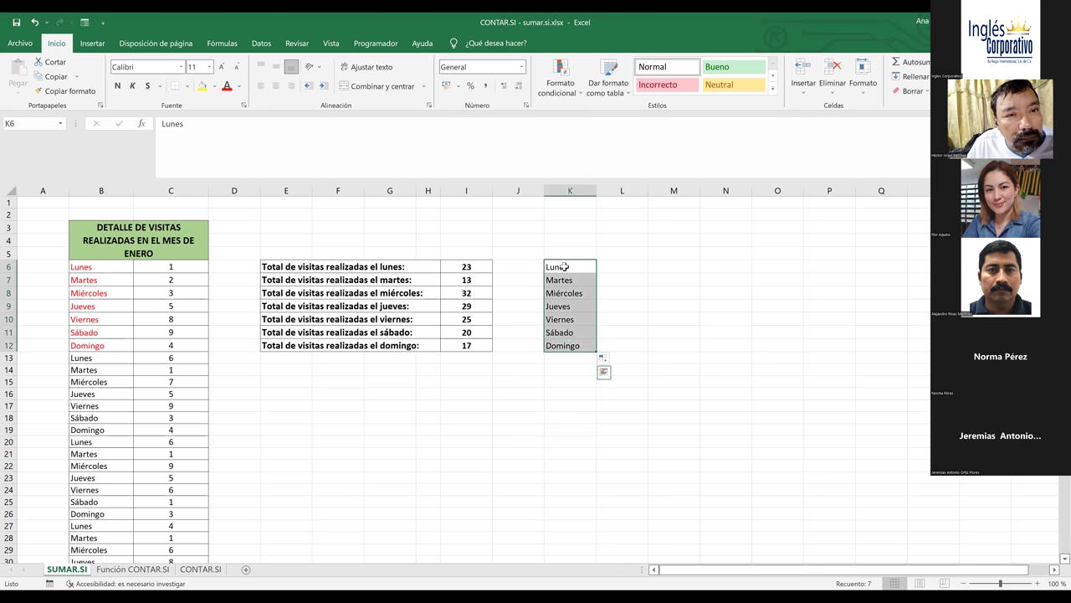
click(561, 267)
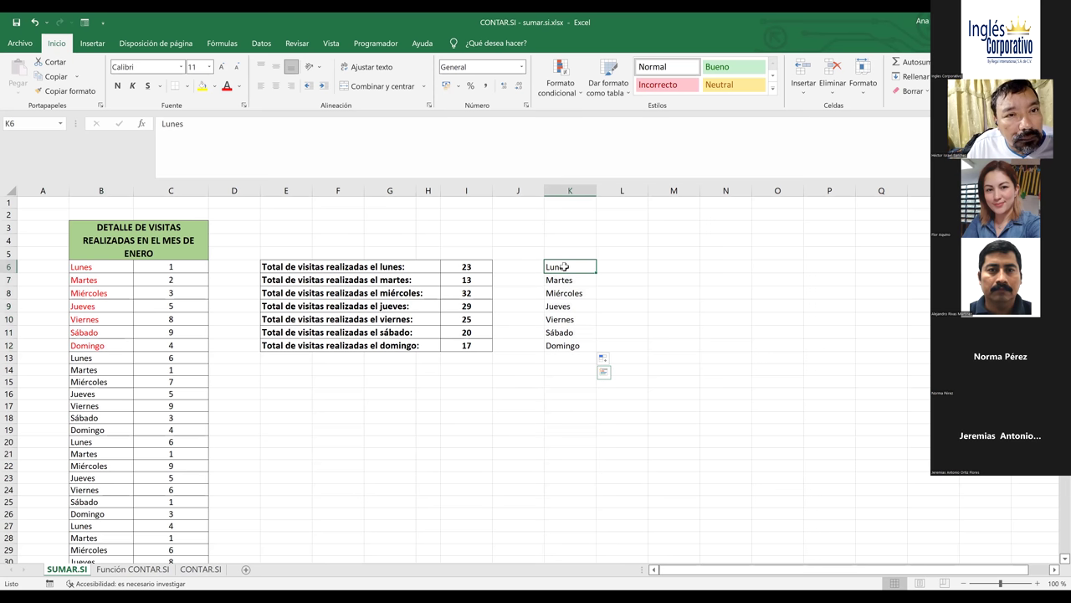
Step: Replace the "lunes" criterion in the SUMAR.SI formula in I6 with a reference to K6
double_click(501, 266)
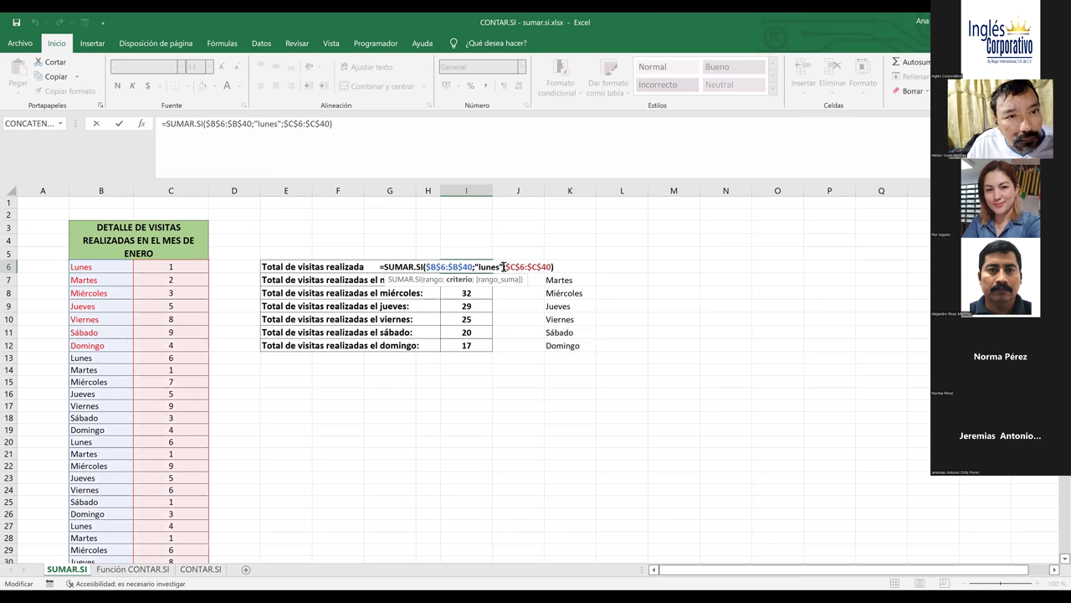
drag(503, 267, 476, 266)
click(559, 279)
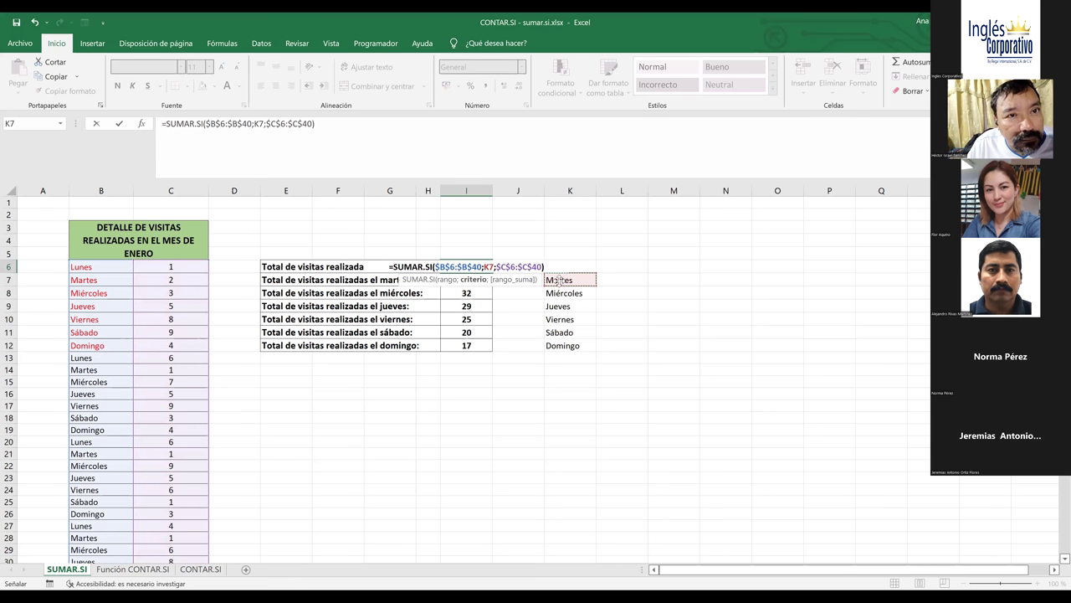
key(BackSpace)
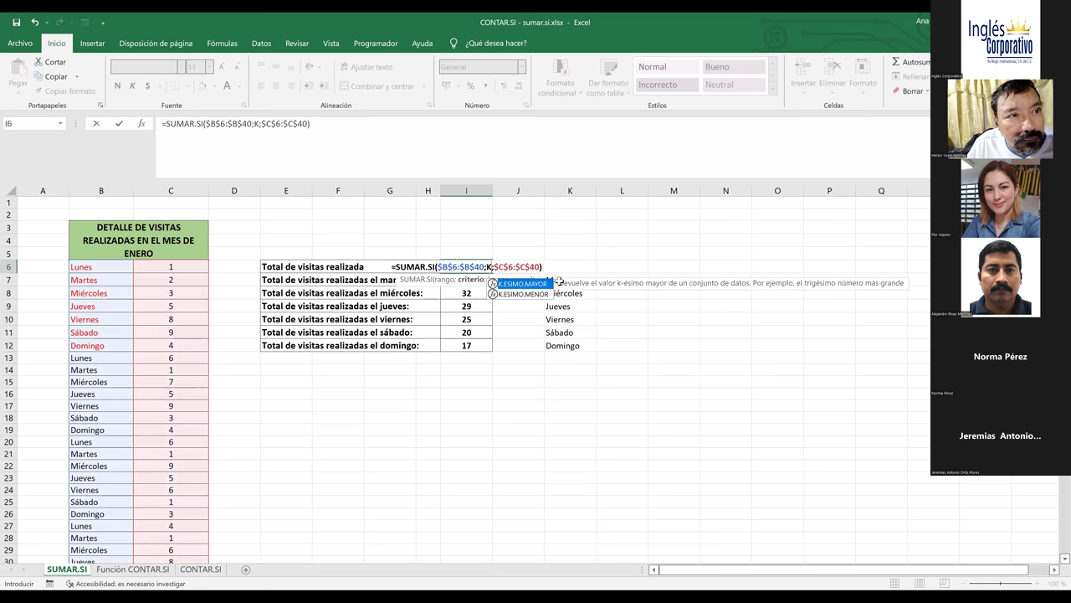
text(6)
key(Return)
Step: Fill the I6 formula down to I12 and check the criterion reference in the Sunday total
click(489, 269)
drag(493, 271, 491, 350)
click(470, 345)
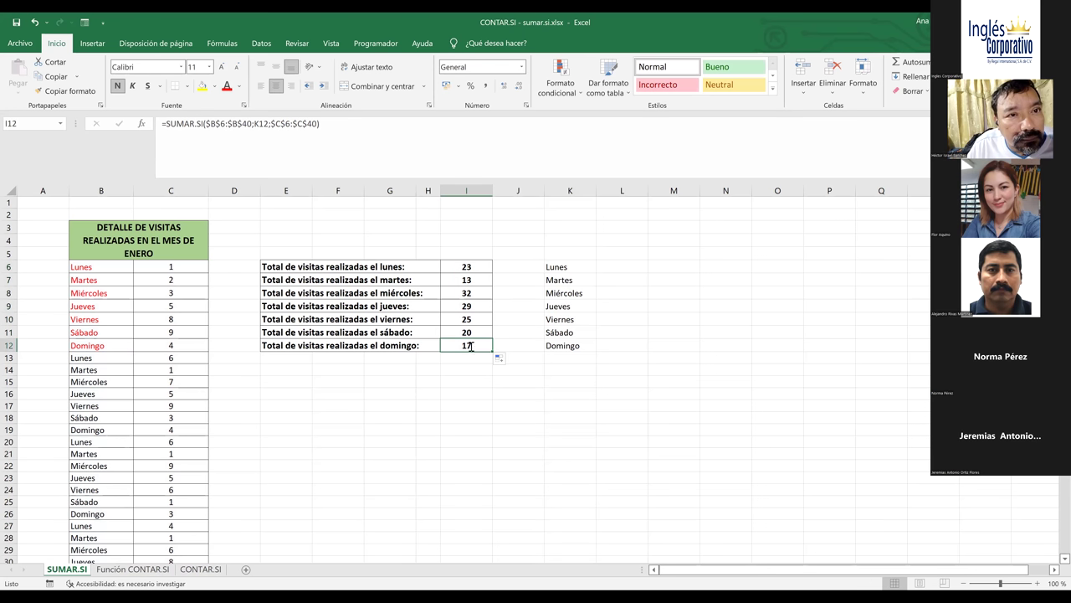
double_click(471, 346)
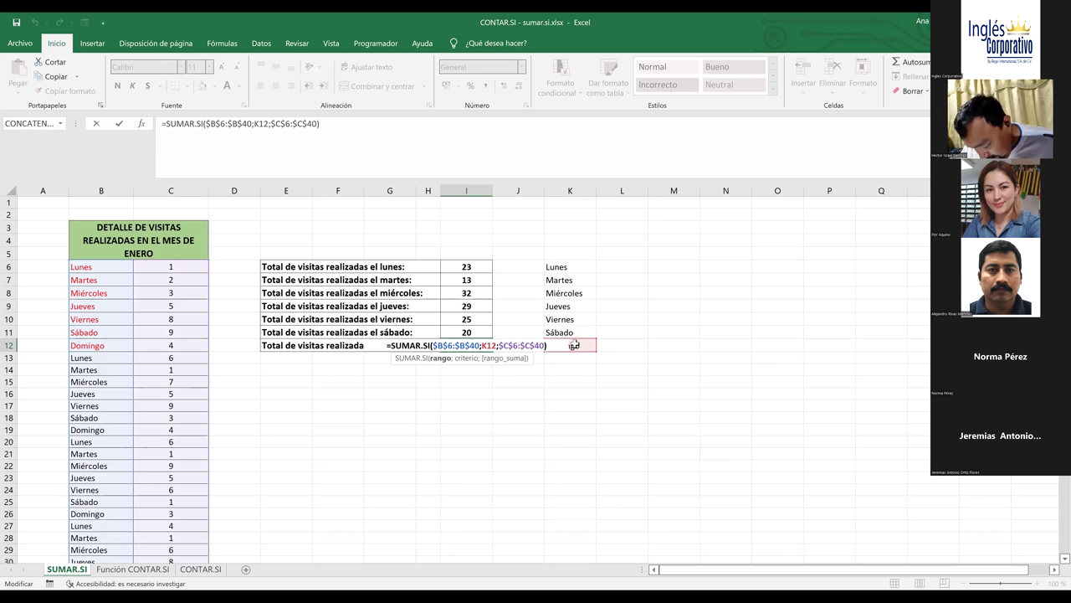
key(Return)
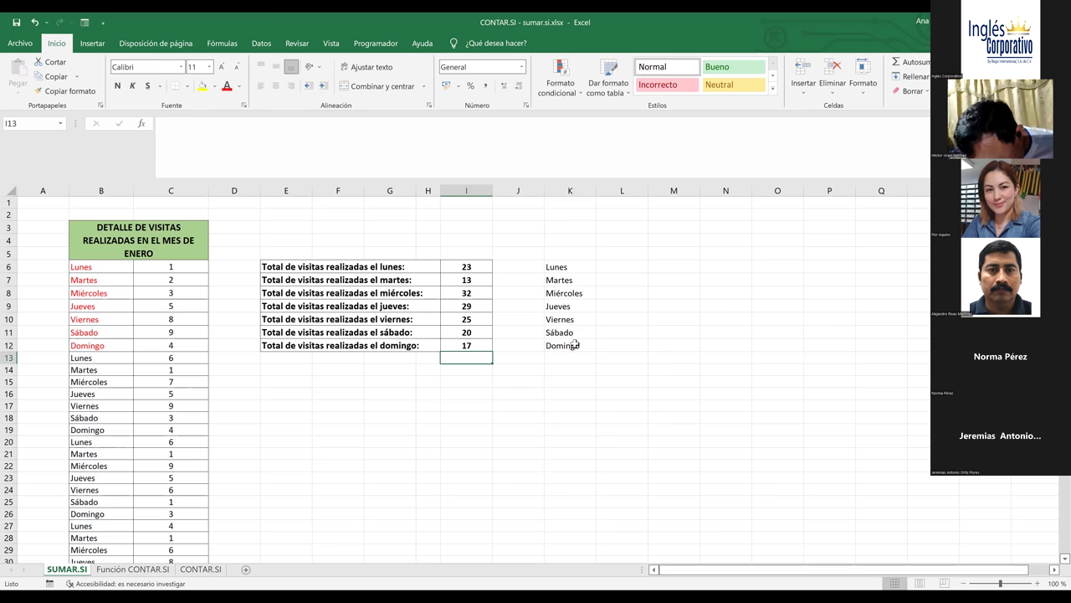
Step: Try hiding the weekday list in K6:K13 with a white font color, and undo the color change
click(565, 266)
shift+click(575, 357)
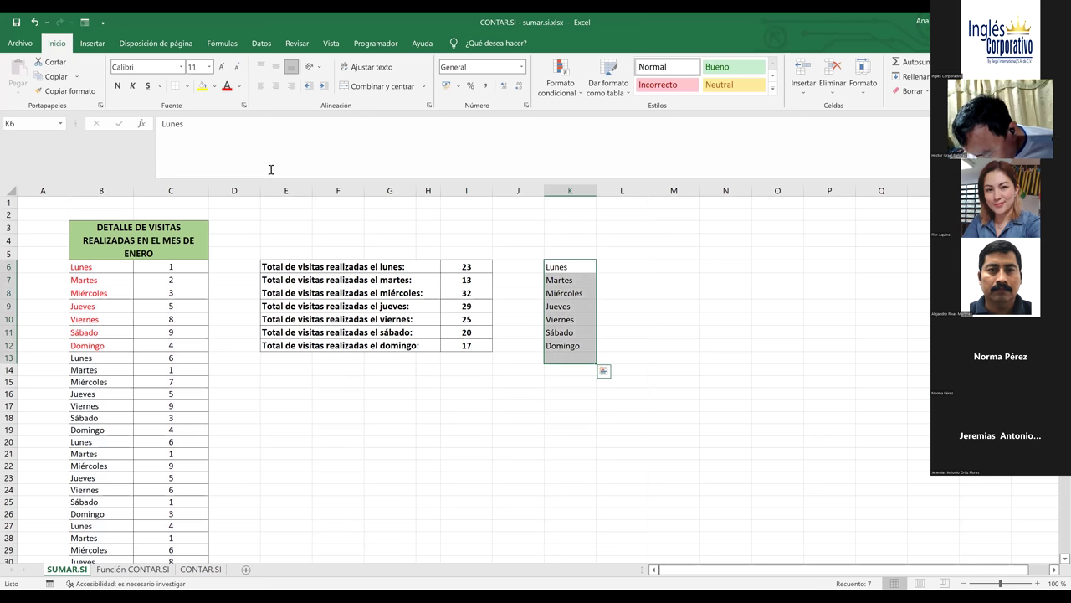
click(240, 86)
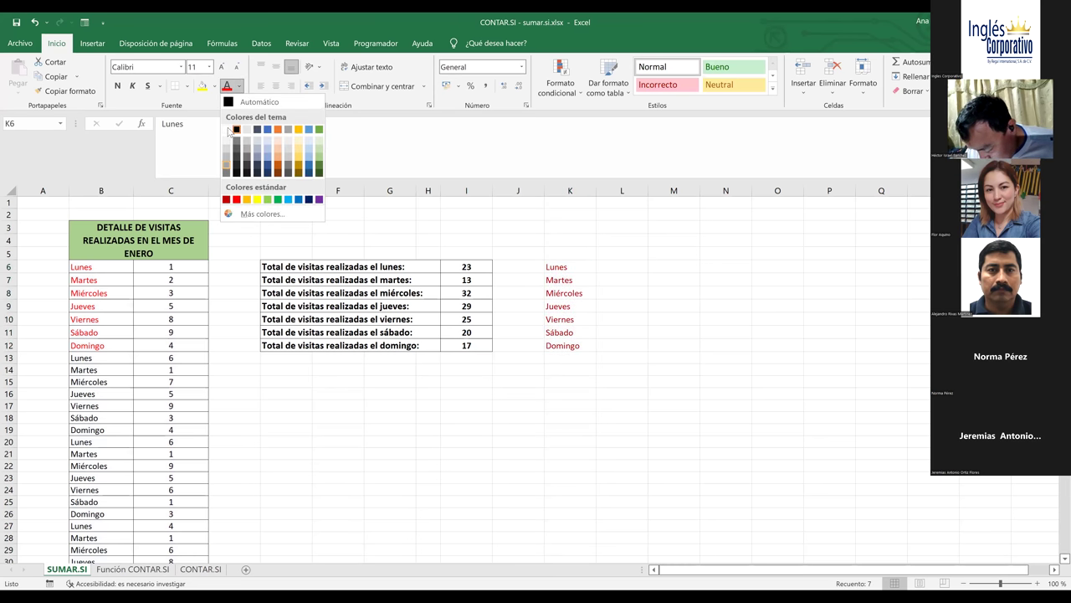
click(227, 128)
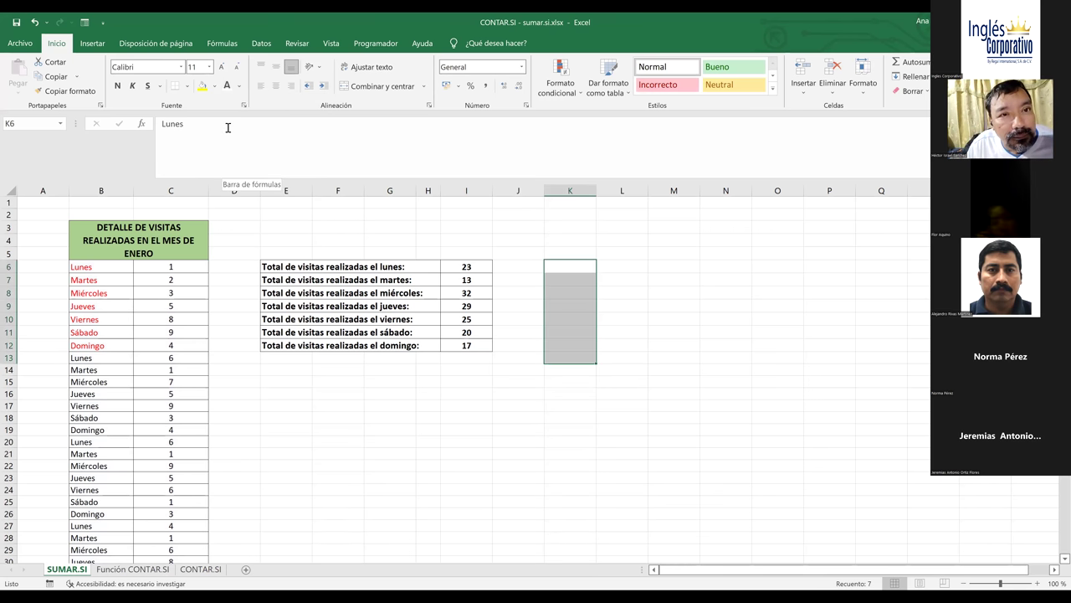
key(ctrl+z)
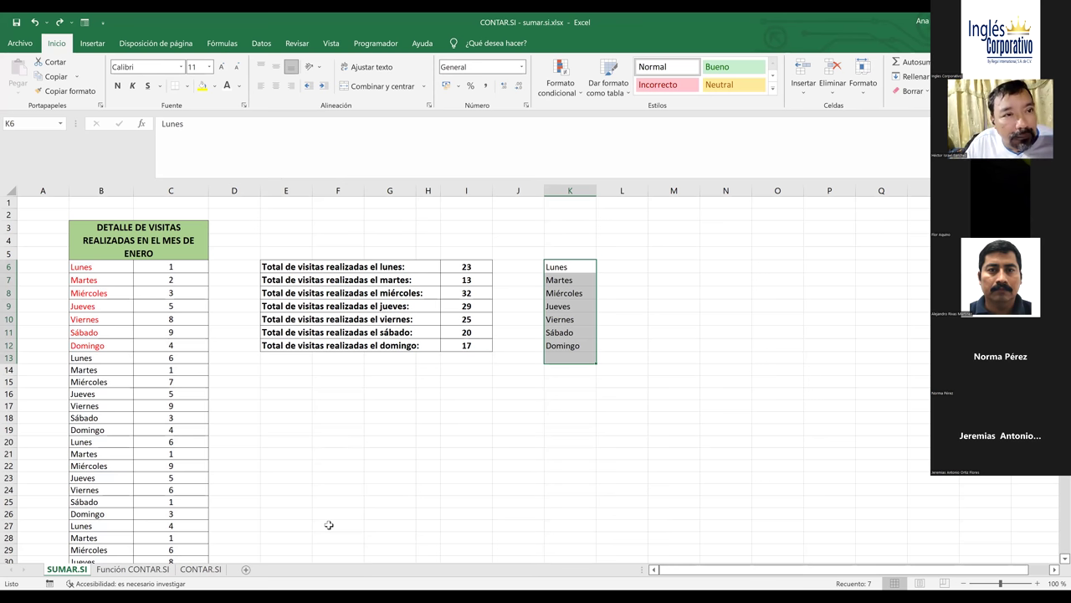
Step: Review the Thursday and Monday SUMAR.SI formulas against their criterion cells in column K
drag(300, 201, 521, 205)
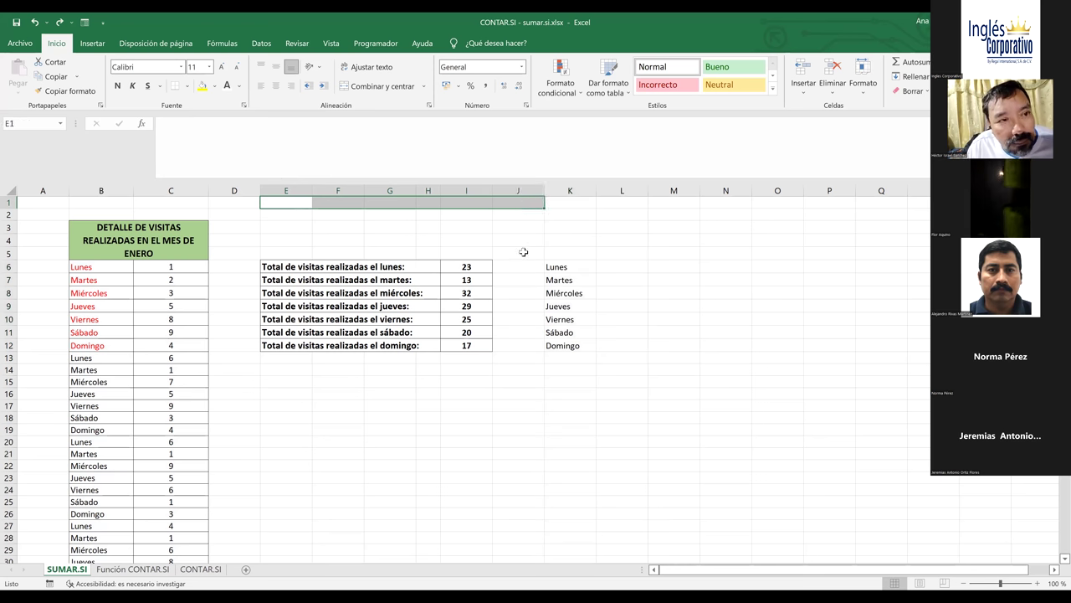
click(572, 267)
click(564, 294)
click(471, 303)
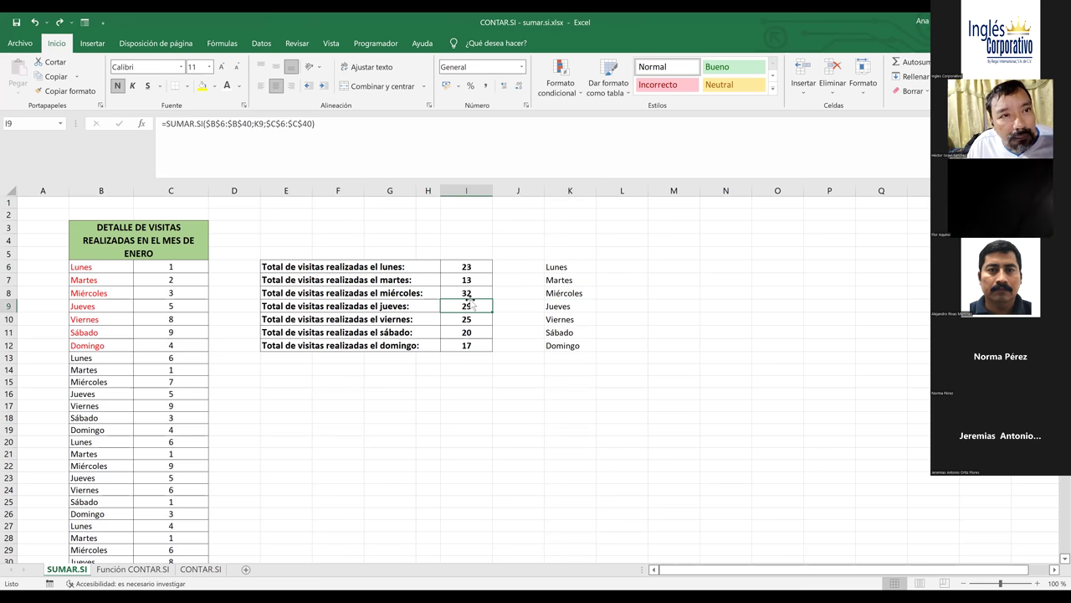
click(482, 269)
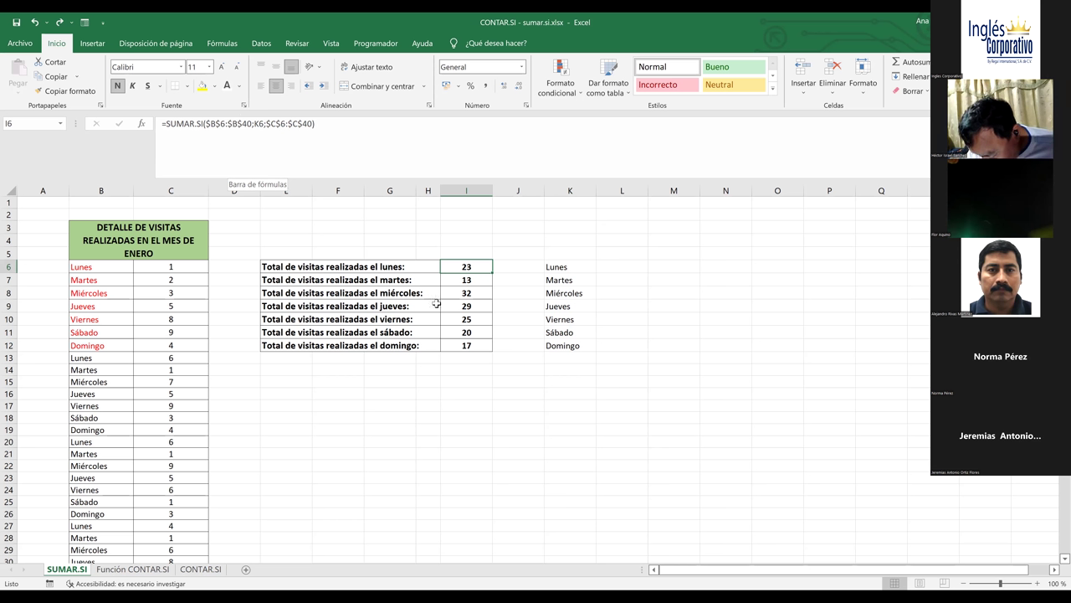
click(371, 450)
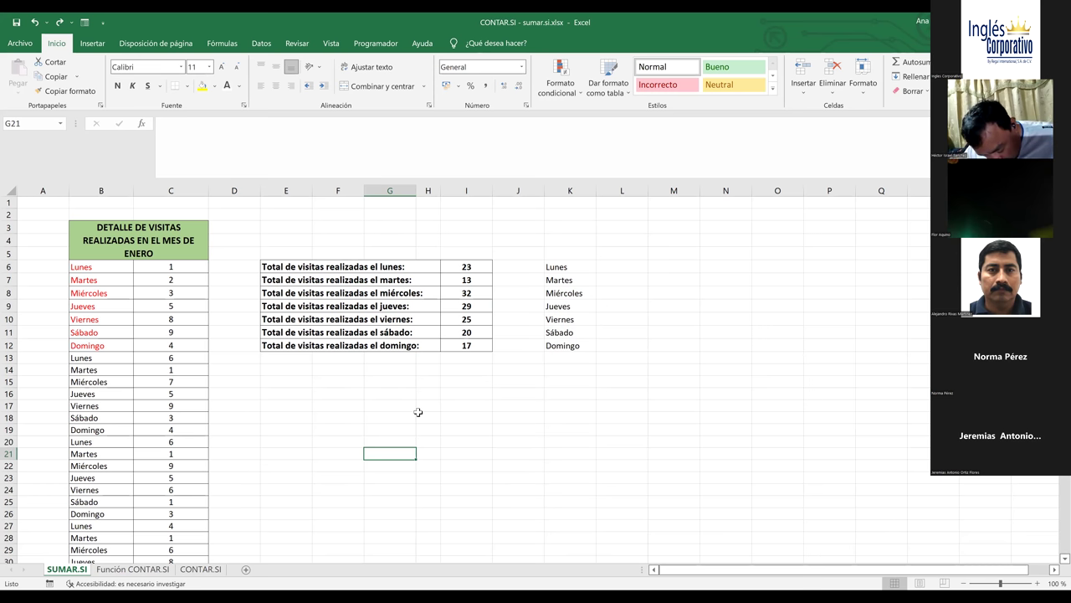
Step: Switch to the Función CONTAR.SI sheet and clear the existing formula from answer cell Y4
click(607, 398)
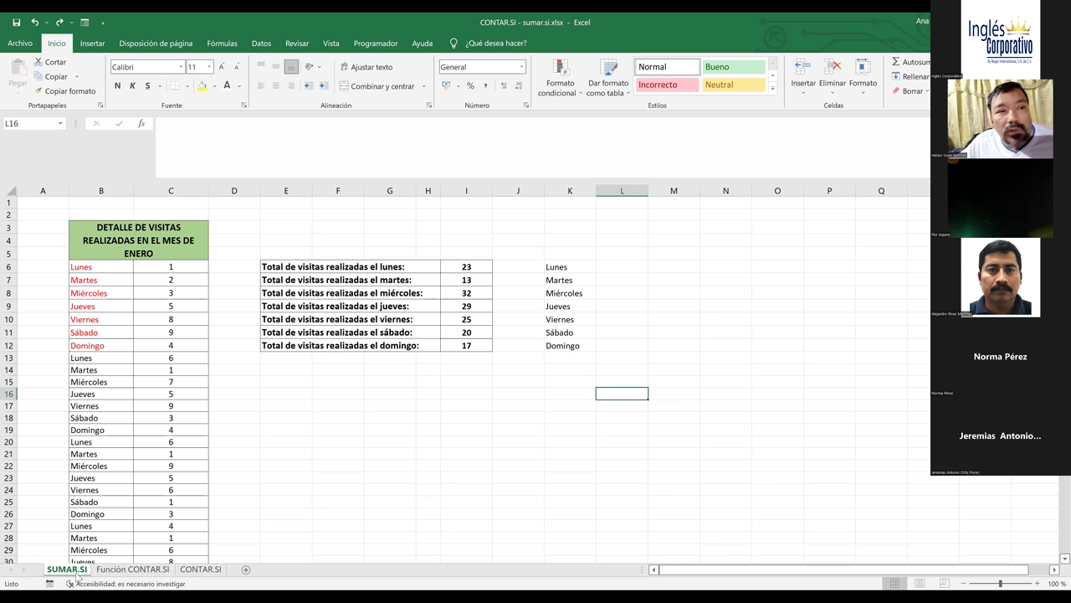
click(124, 573)
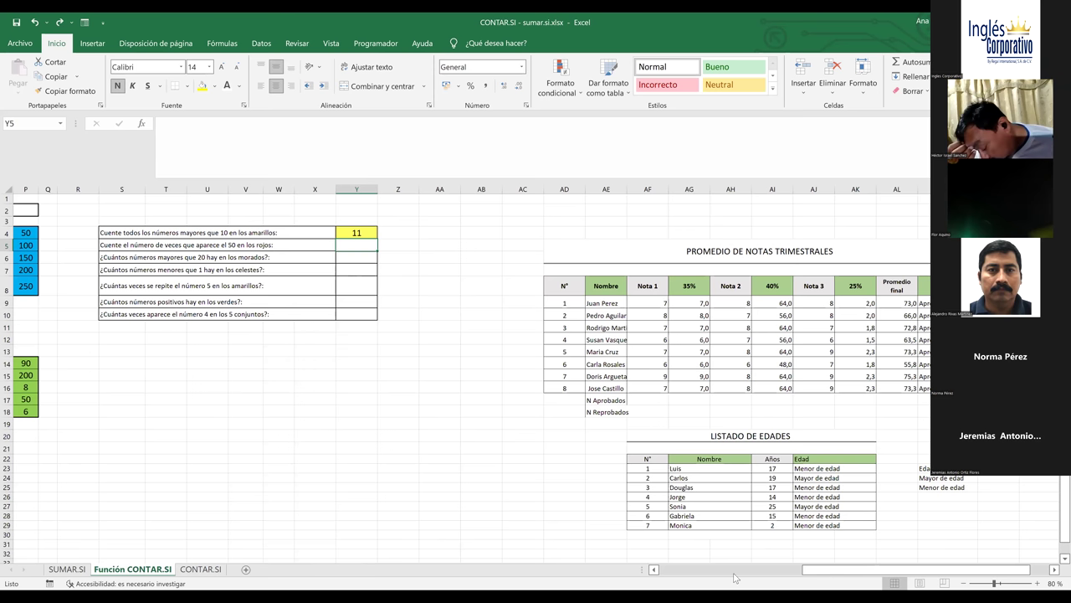
scroll(568, 589, left, 5)
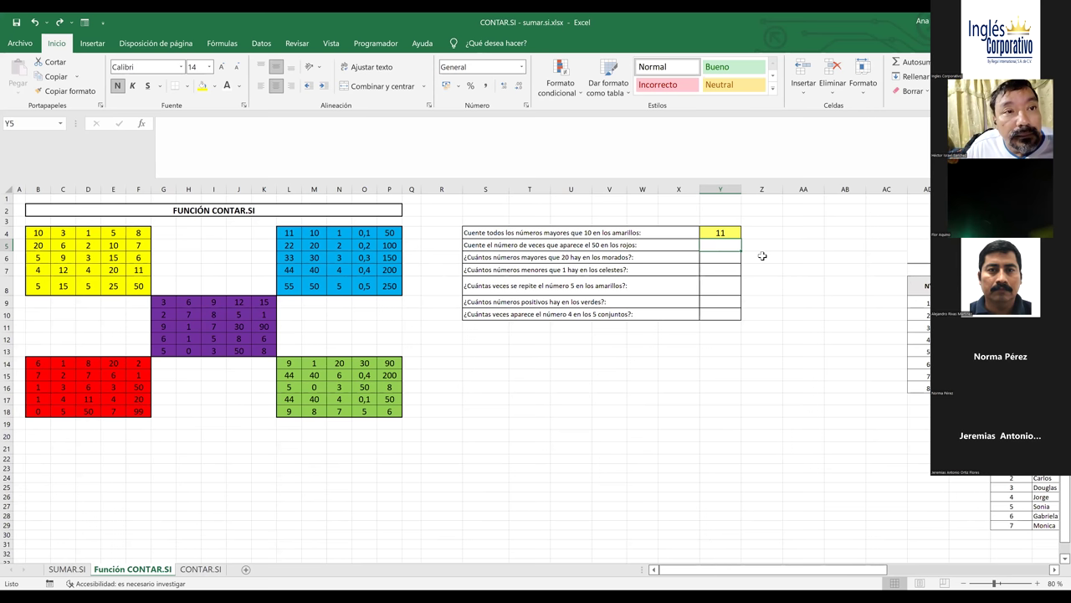
key(Down)
key(Left)
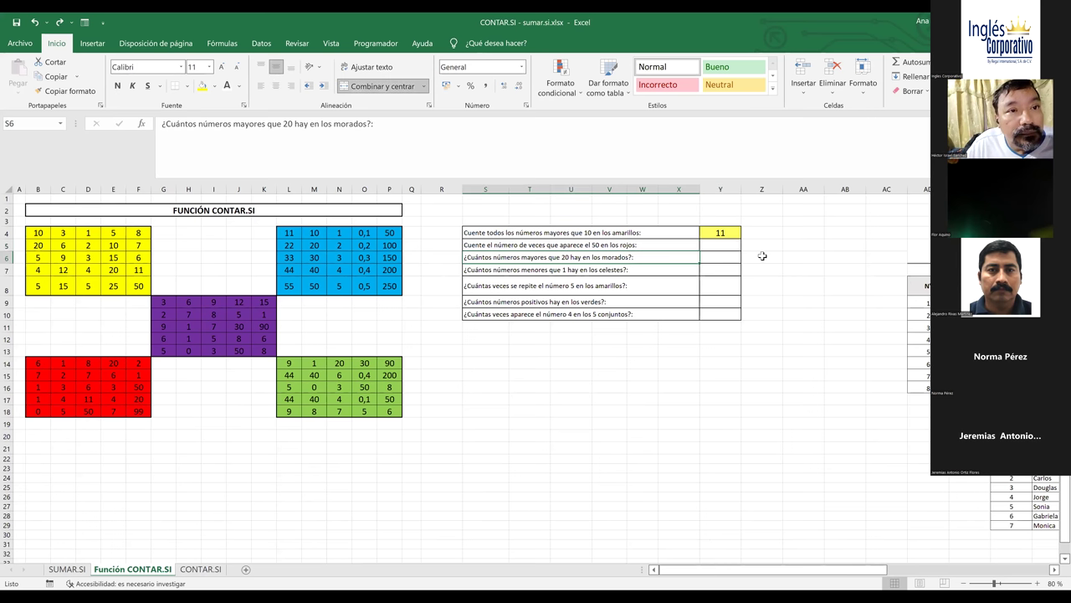
click(721, 233)
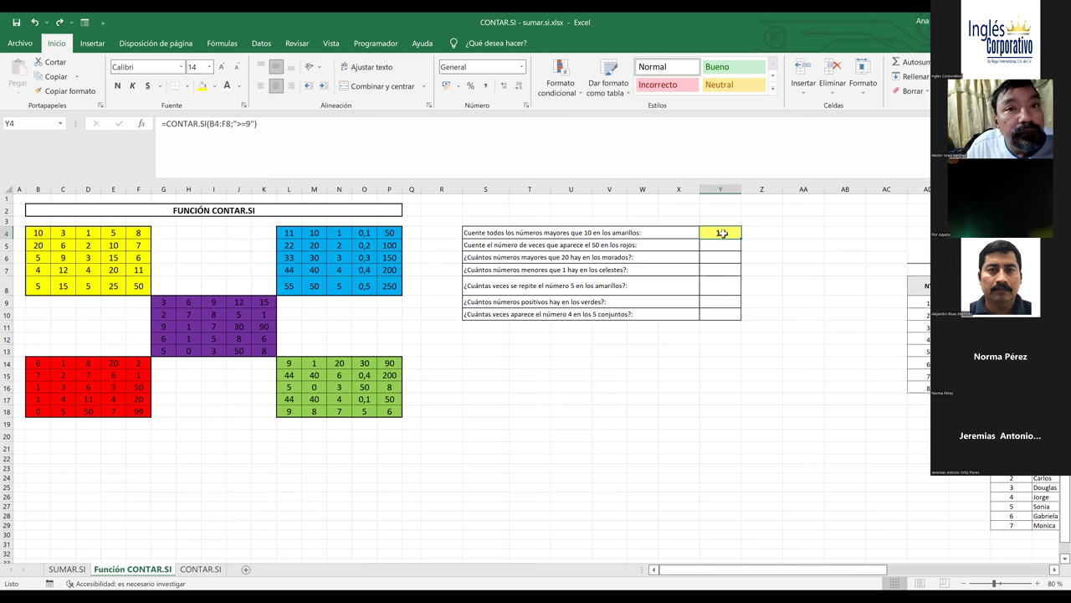
key(Delete)
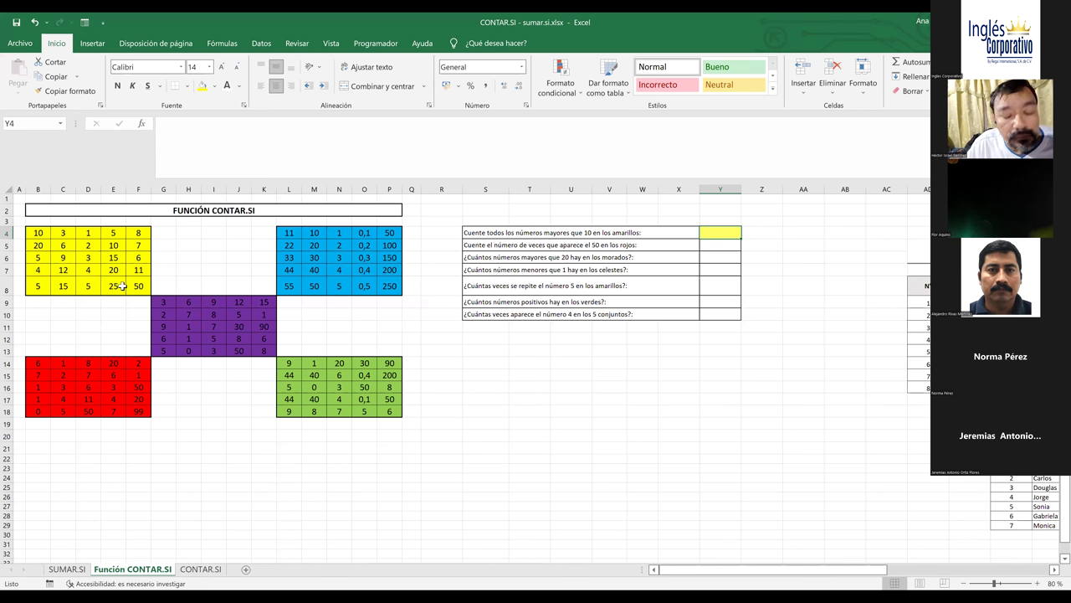
Step: Review the coloured number blocks used in the counting questions, including the yellow range B4:F8
drag(290, 235, 387, 286)
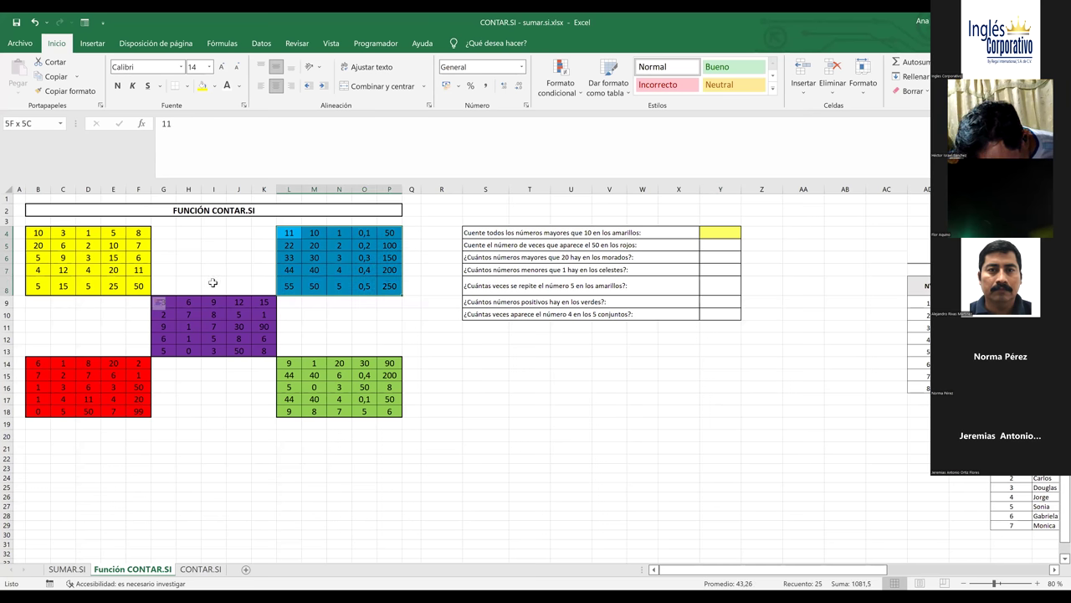
drag(168, 307, 260, 340)
drag(53, 368, 170, 389)
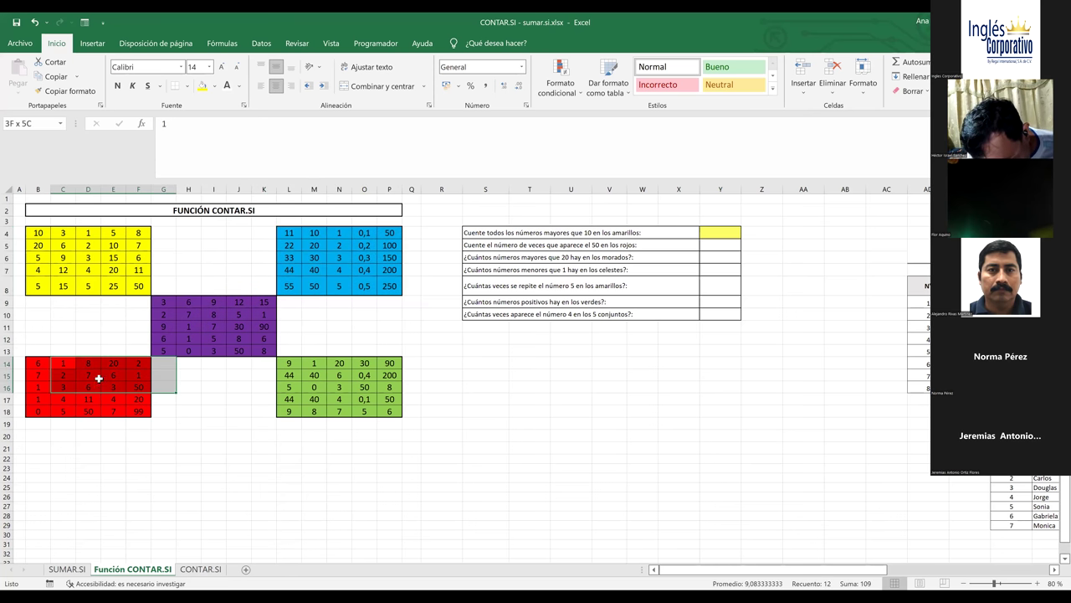
click(315, 374)
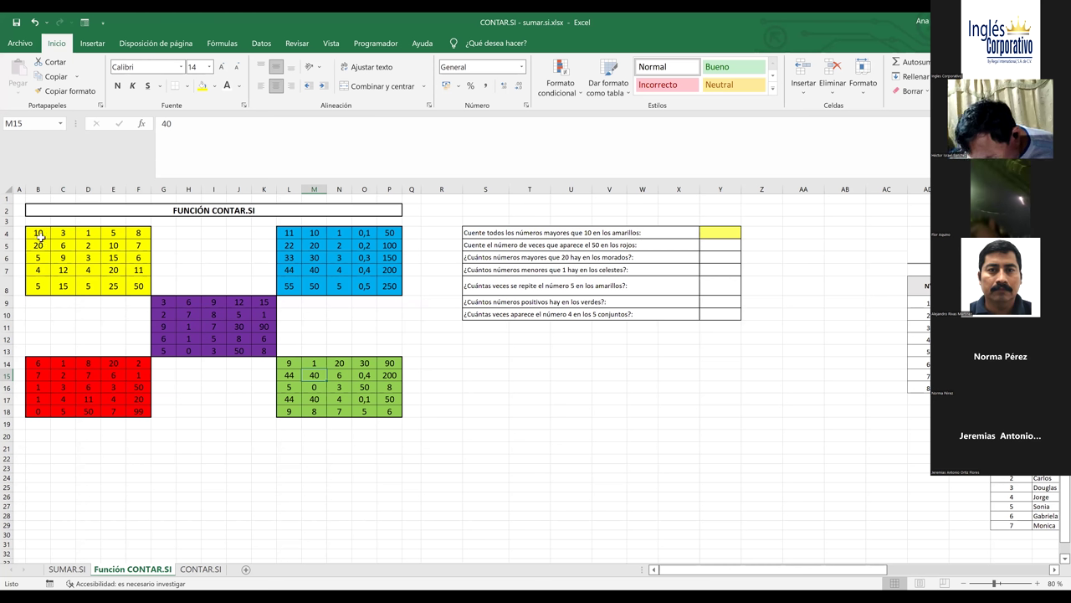
drag(37, 236, 142, 286)
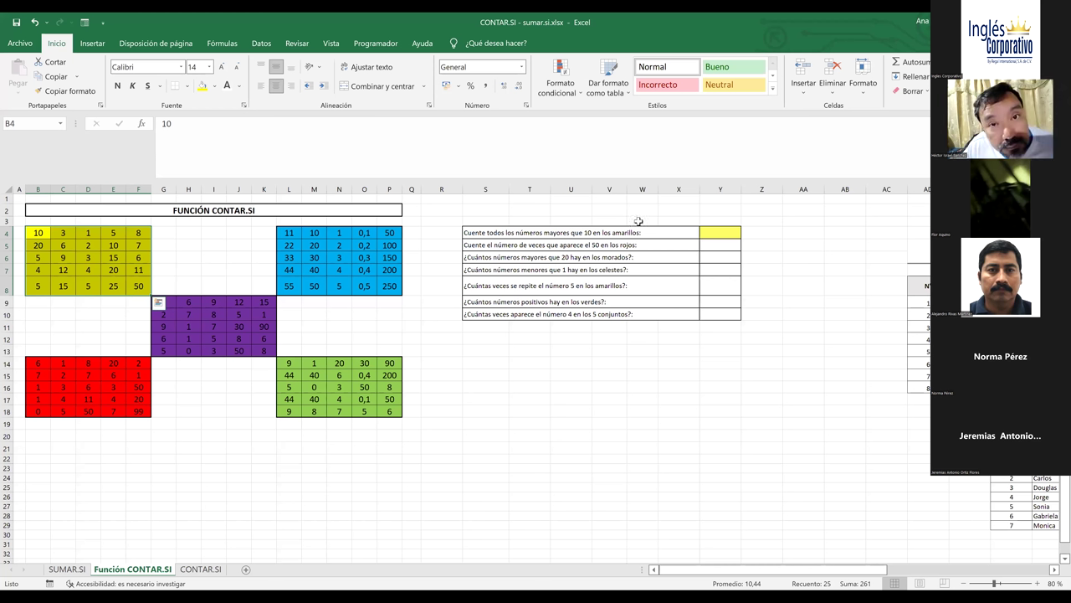
Step: Start a CONTAR.SI formula in Y4 with the yellow block B4:F8 as its range
click(710, 235)
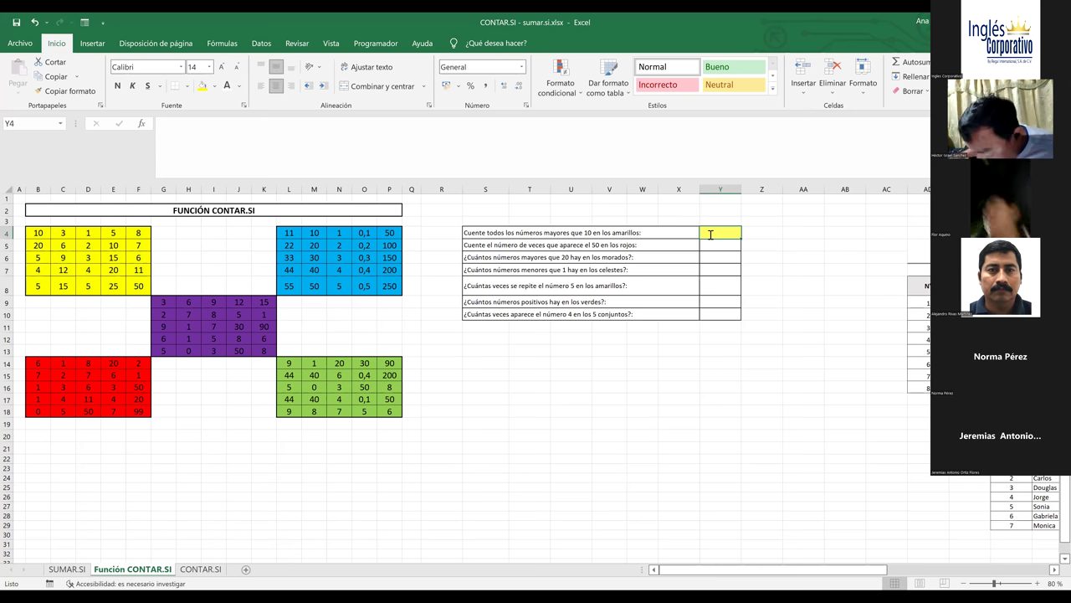
text(0)
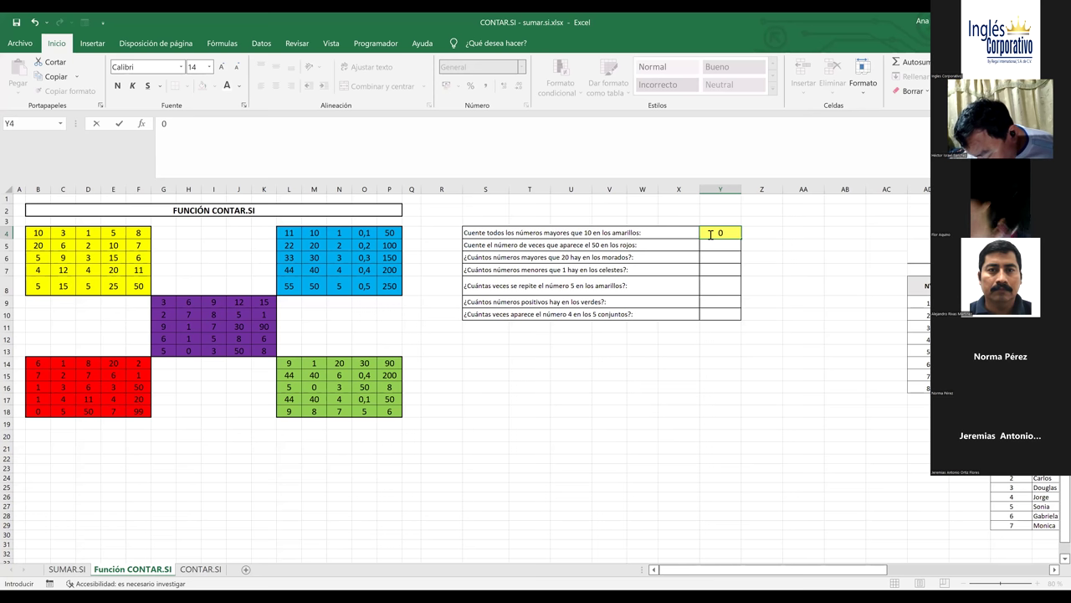
text(=contar)
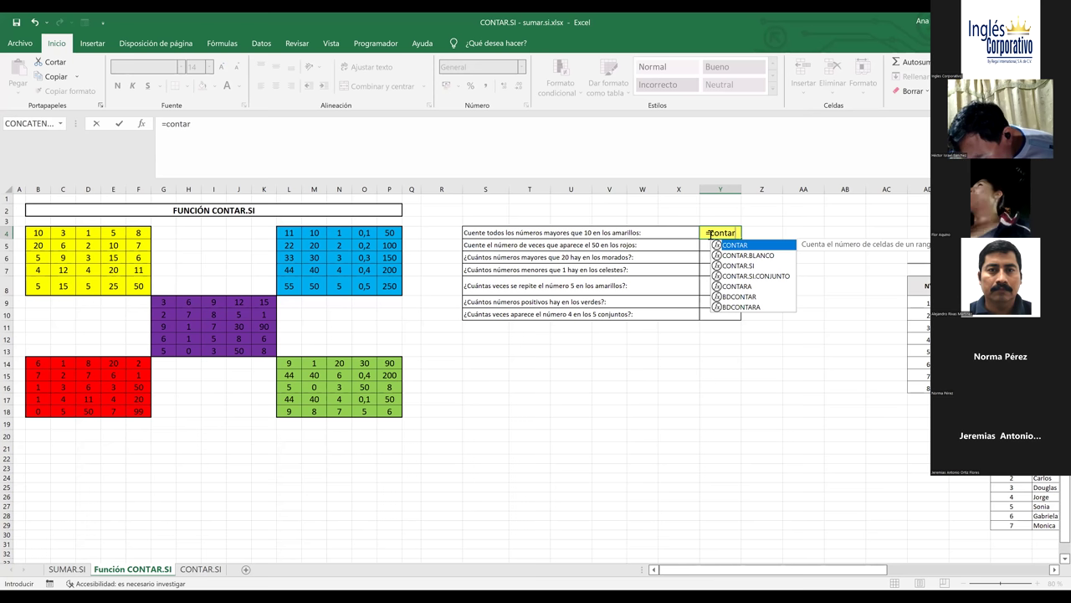
text(.si)
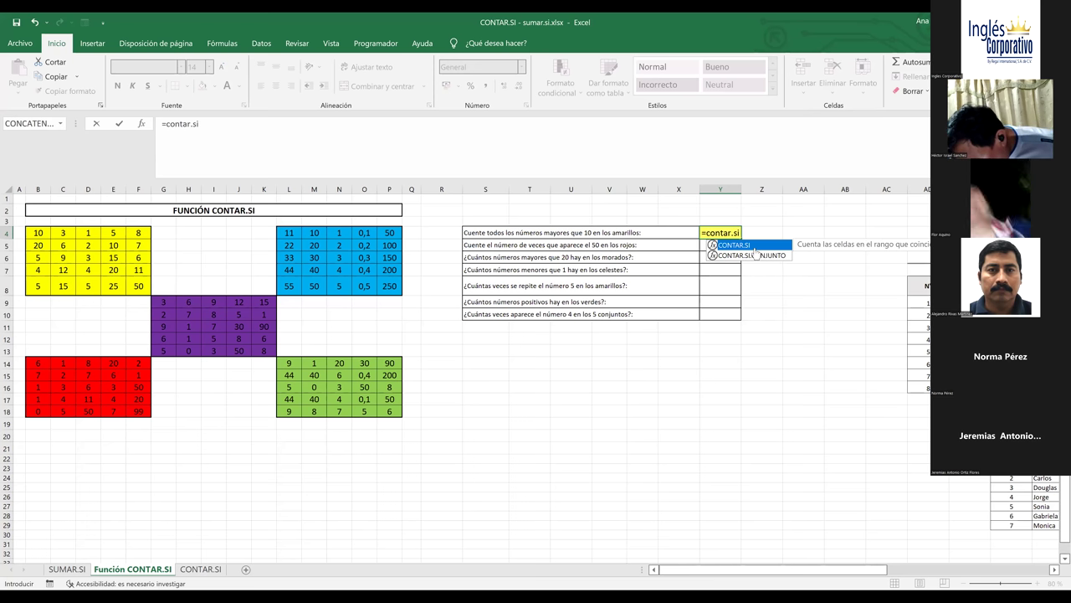
key(Tab)
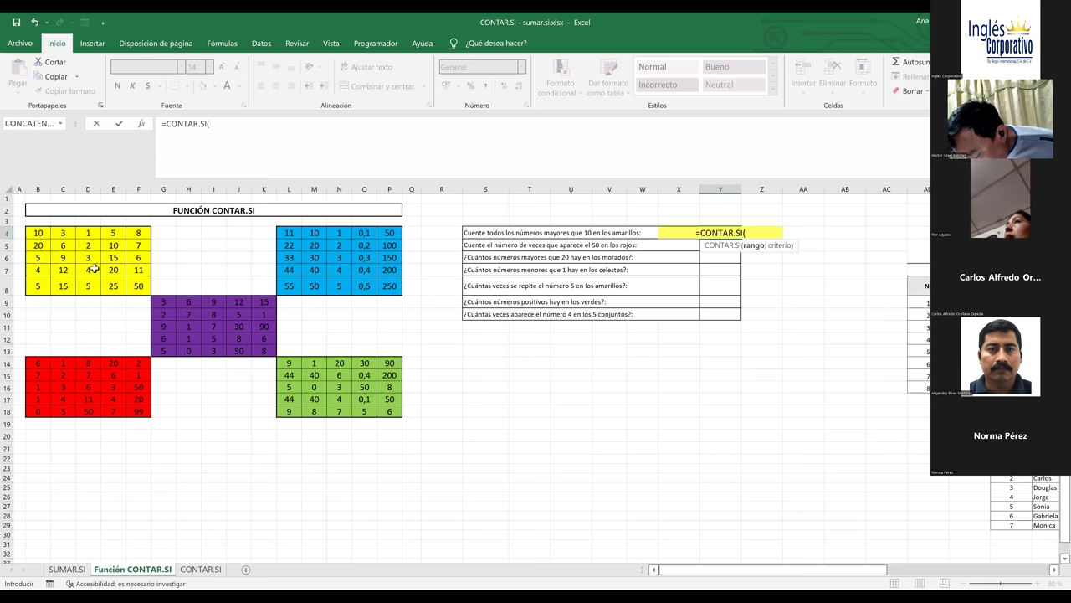
click(36, 233)
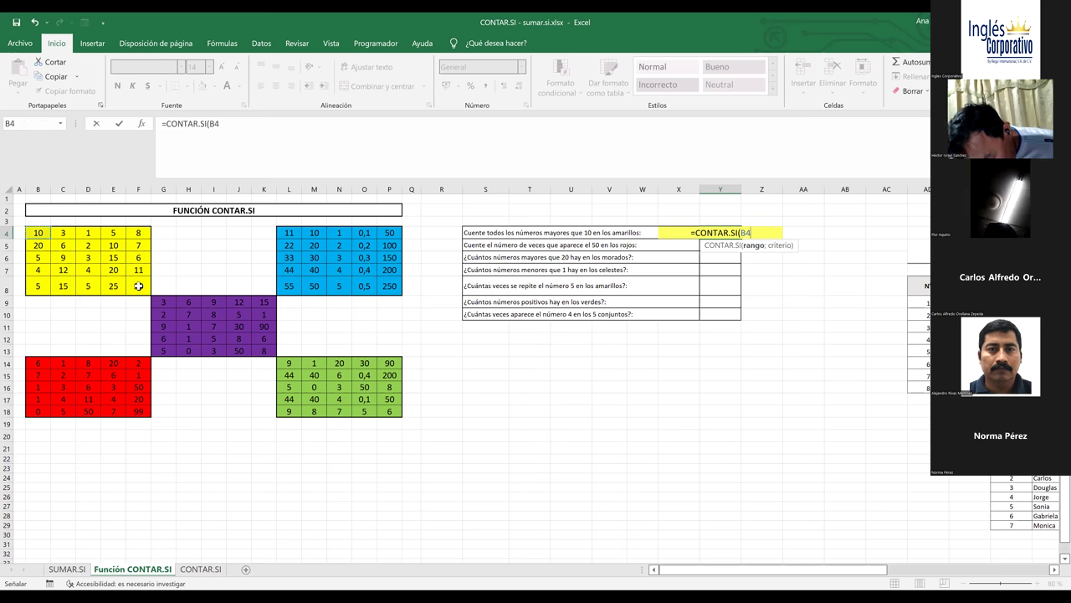
shift+click(138, 286)
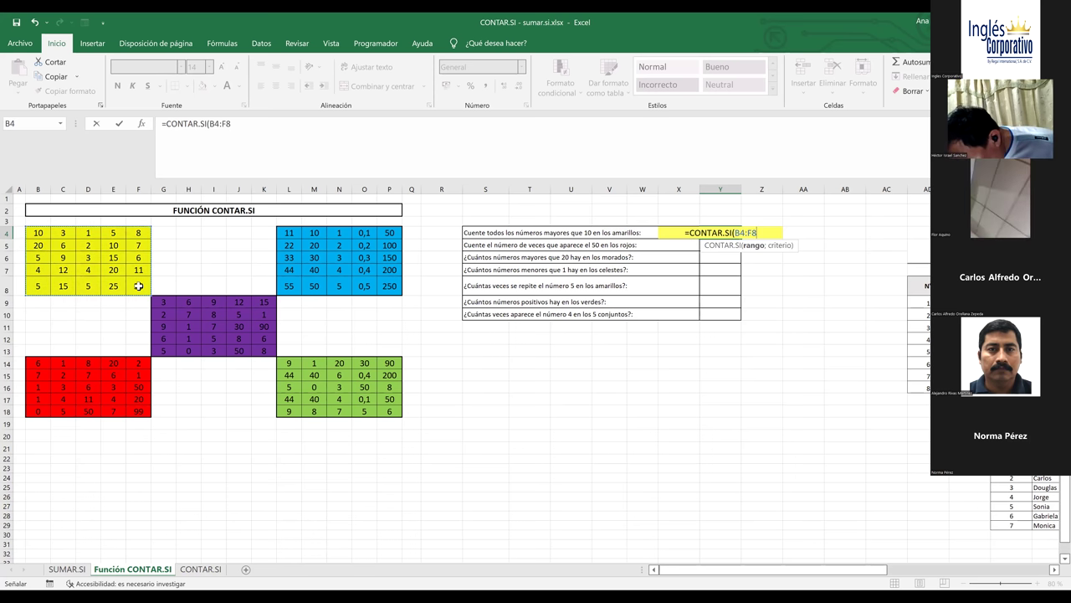
Step: Complete the Y4 formula with the criterion ">10", giving =CONTAR.SI(B4:F8;">10")
text(;)
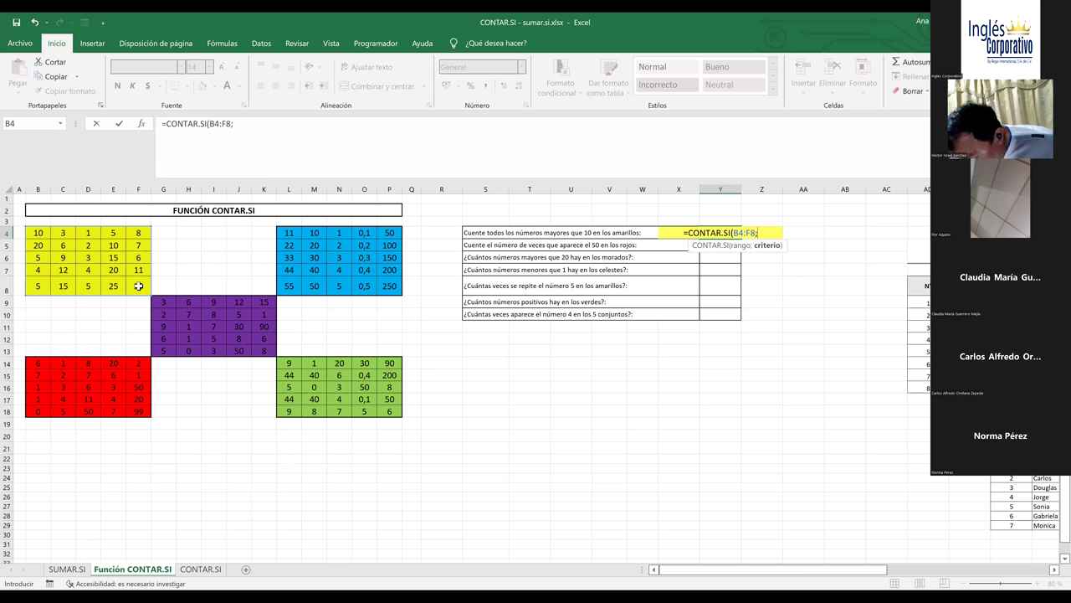
text(")
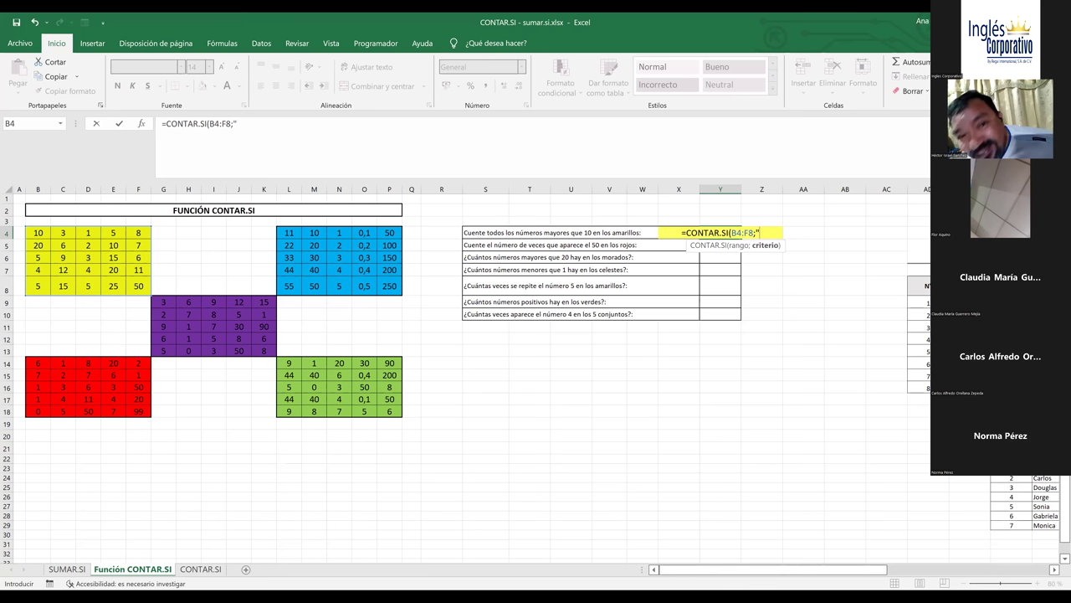
text(>)
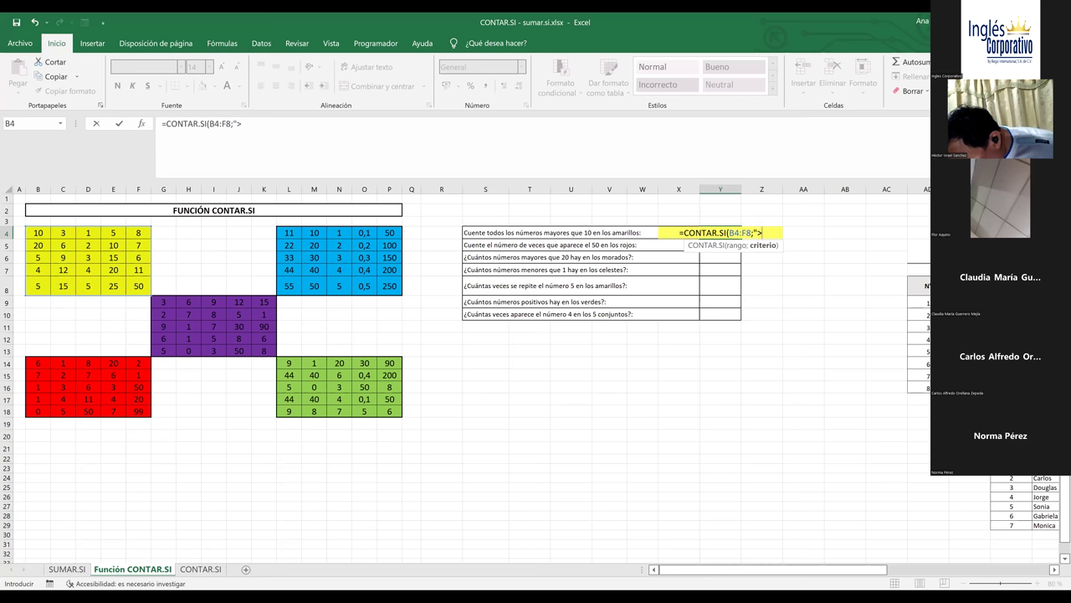
text(10)
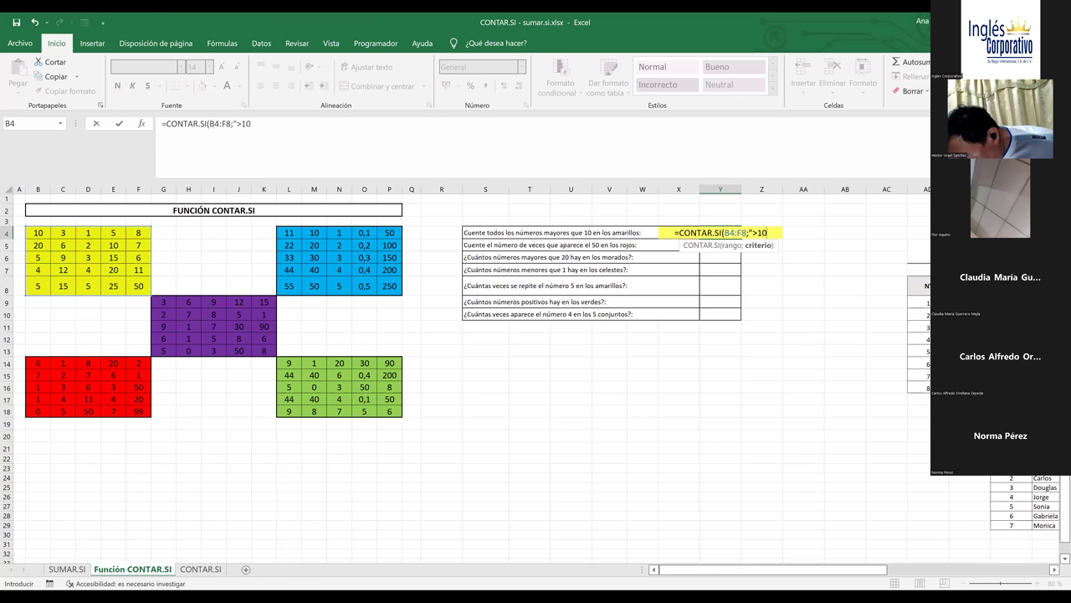
text(")
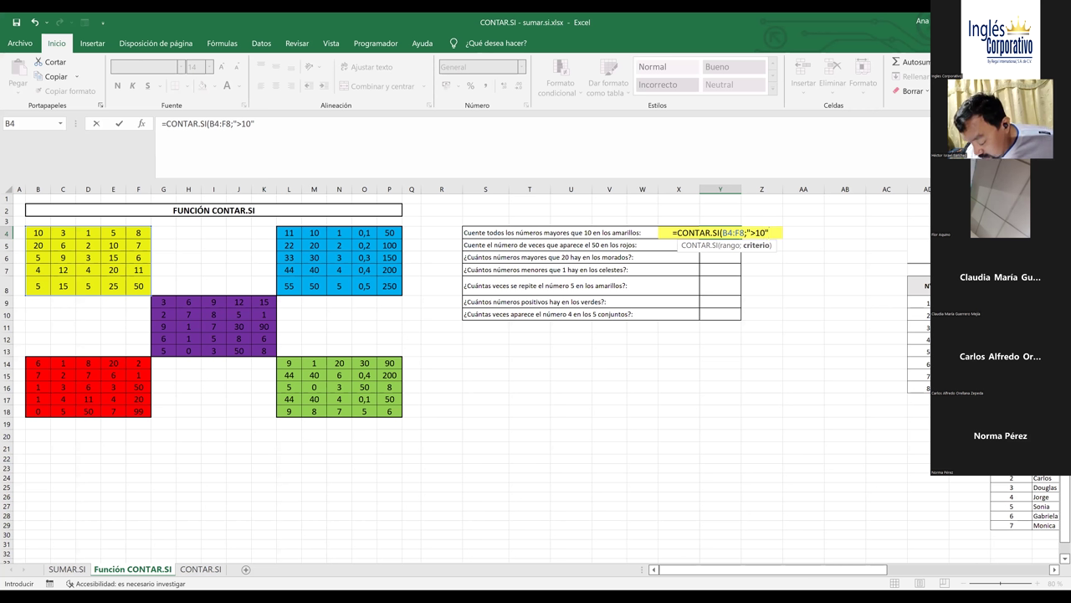
text())
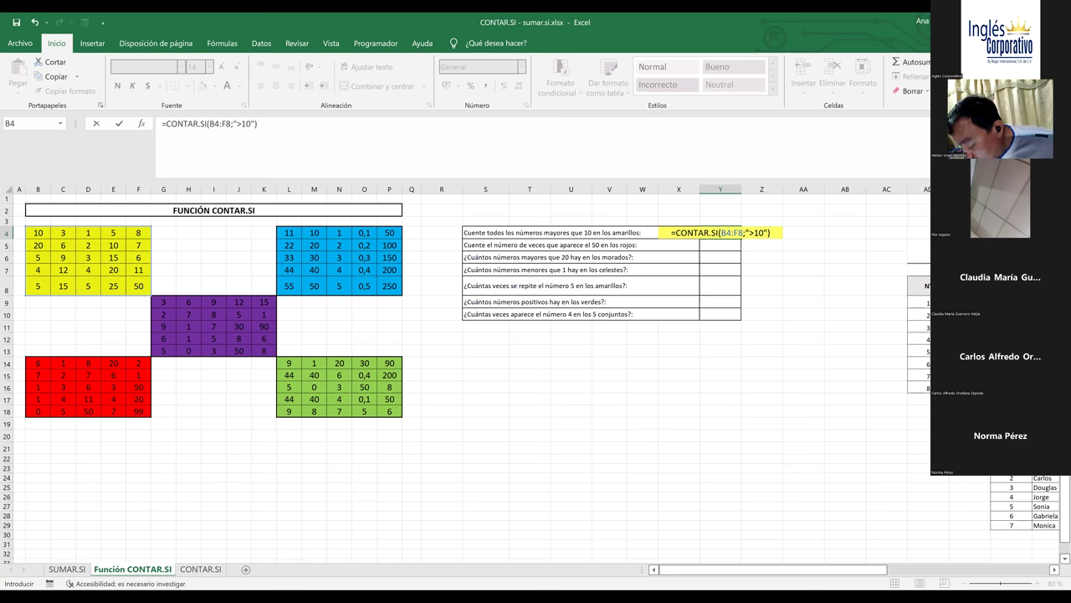
key(Return)
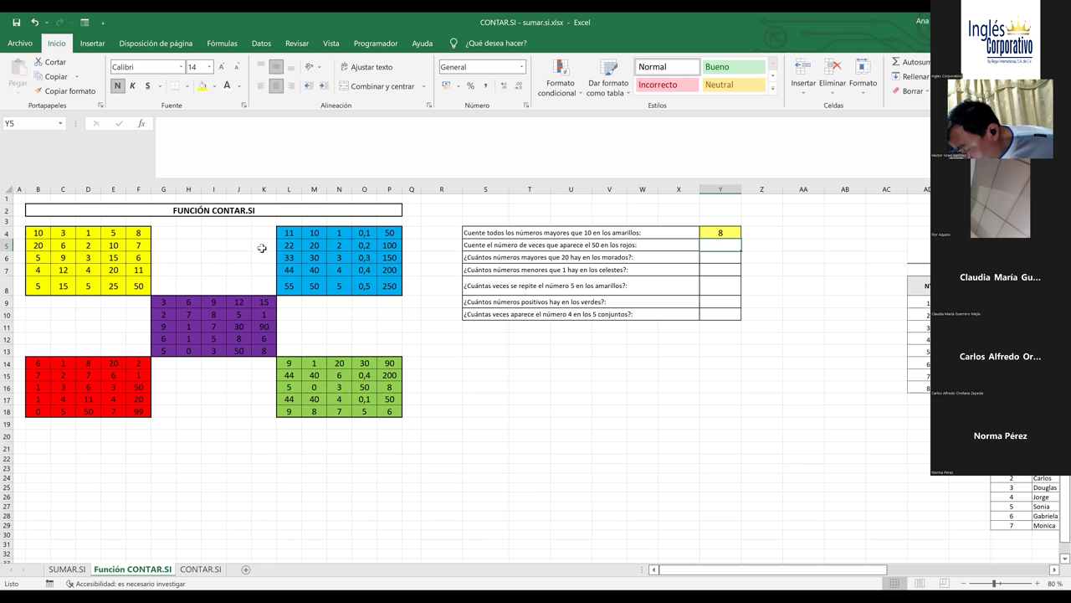
Step: Go through the yellow block cell by cell from B4 to row 7 to check which numbers exceed 10
click(39, 234)
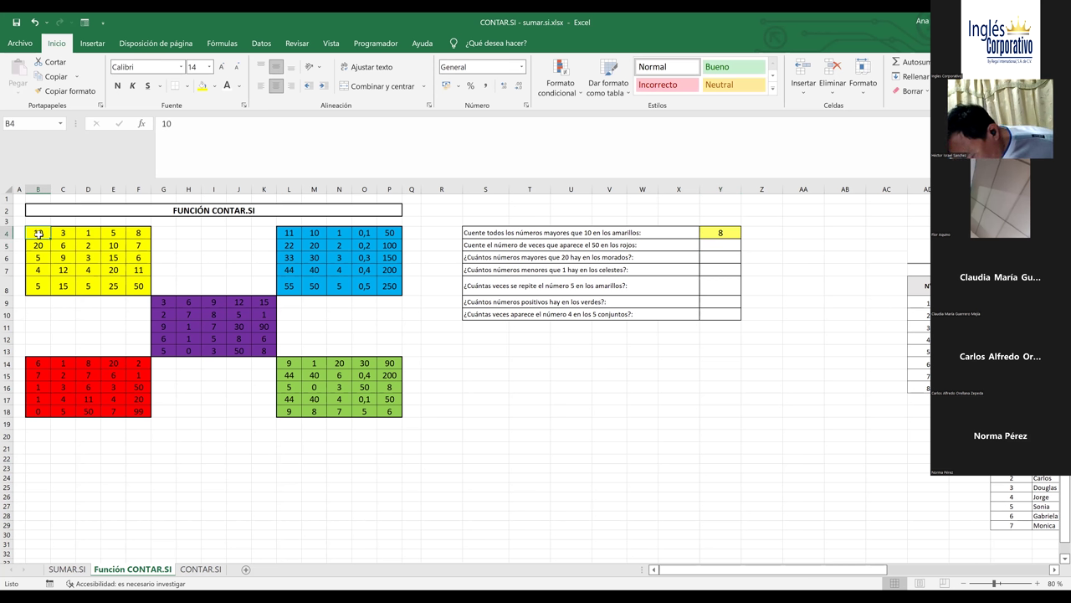
key(Right)
key(Right)
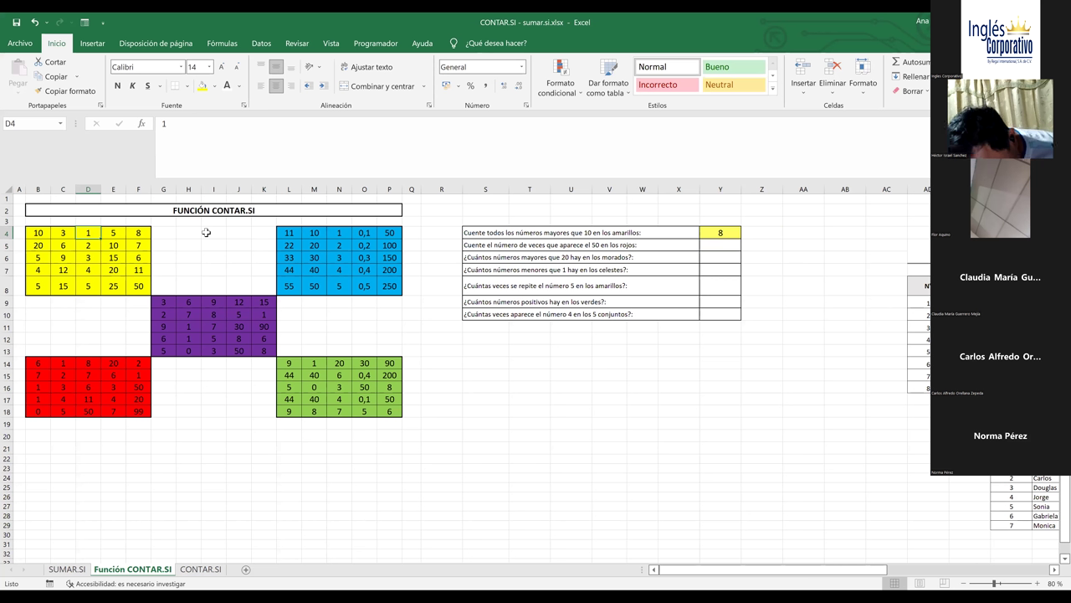
key(Right)
key(Right)
key(Down)
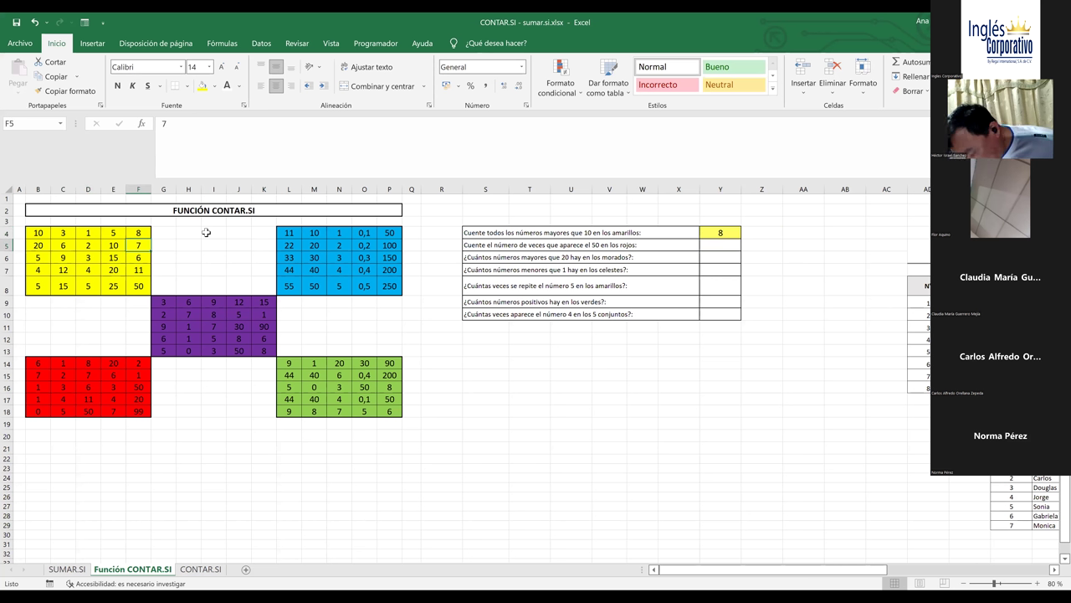
key(Left)
key(Left)
key(Left)
key(Left)
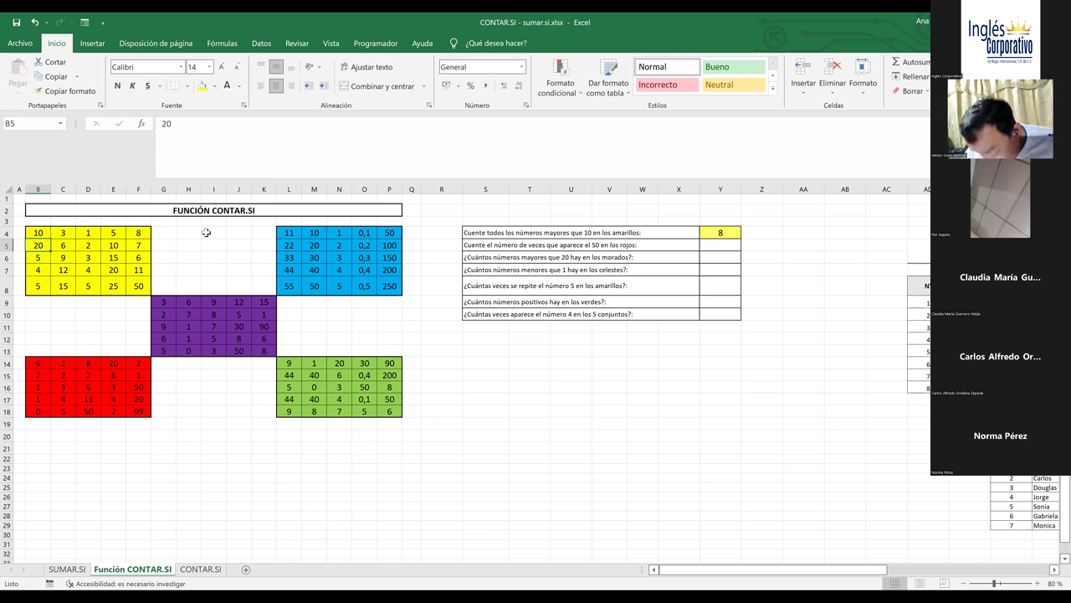
key(Down)
key(Right)
key(Right)
key(Right)
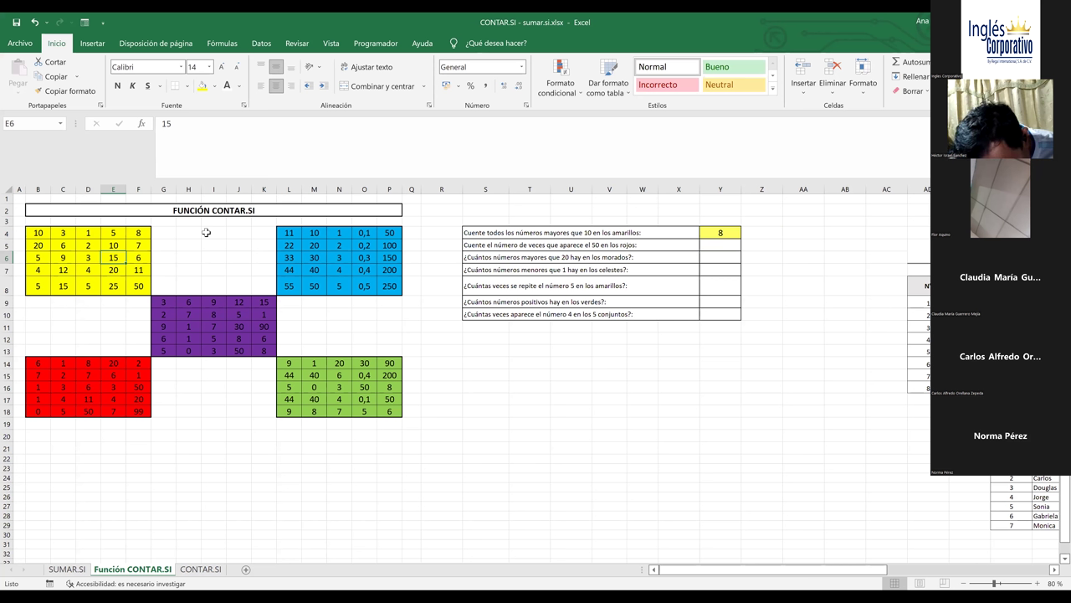
key(Right)
key(Down)
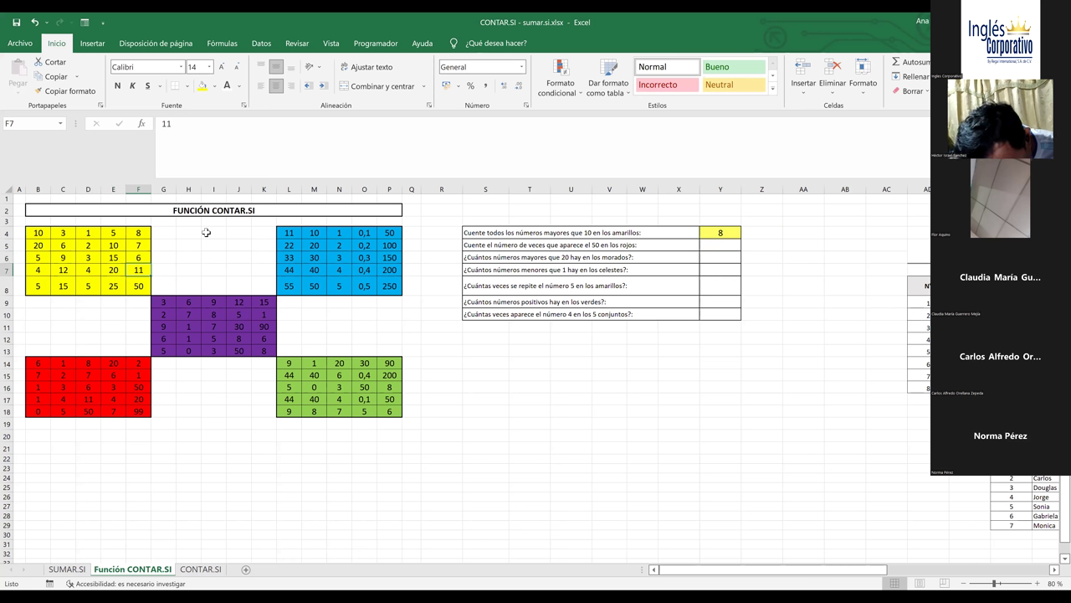
key(Left)
key(Left)
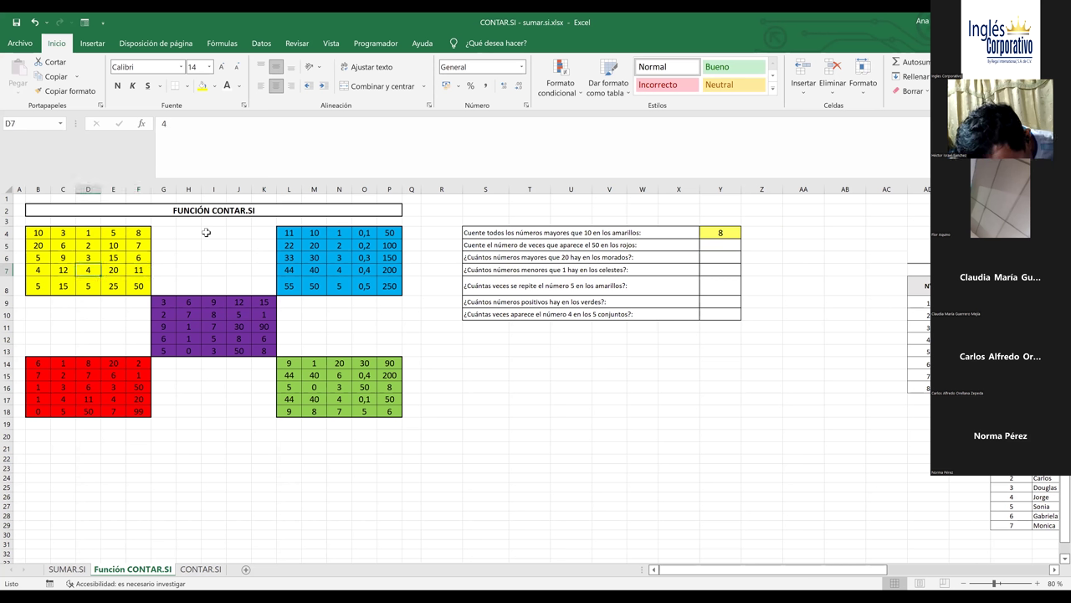
key(Left)
key(Left)
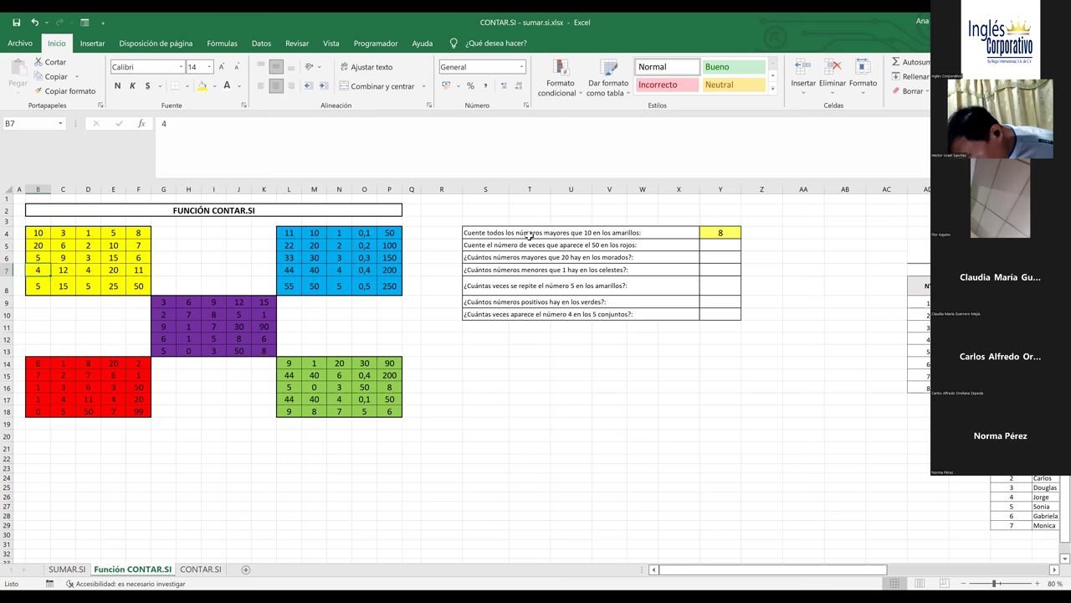
Step: Start a CONTAR.SI formula in Y5 with the red block B14:F18 as its range
click(727, 243)
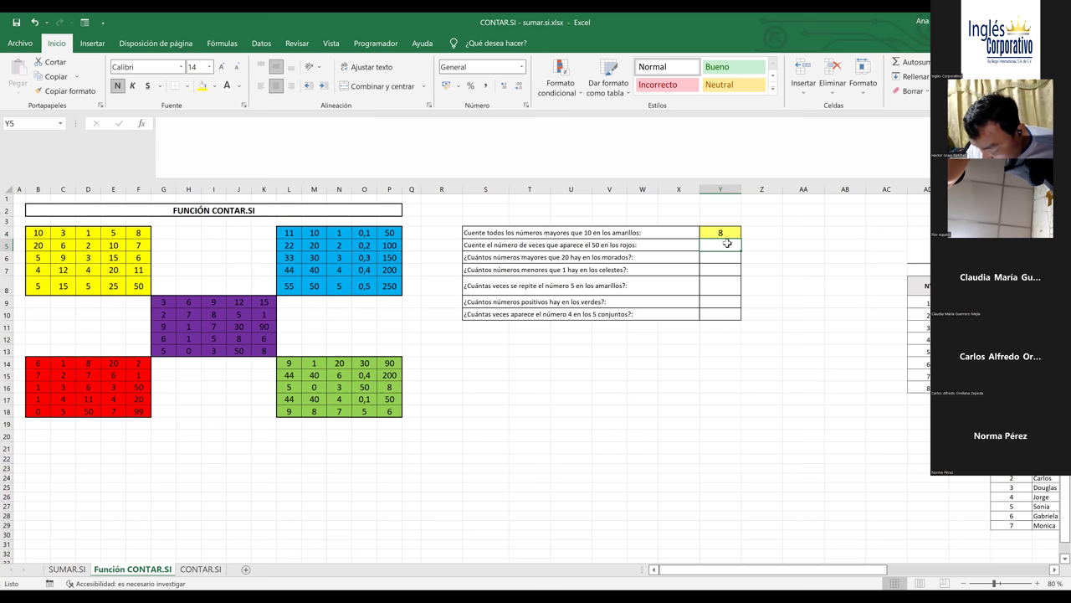
double_click(727, 243)
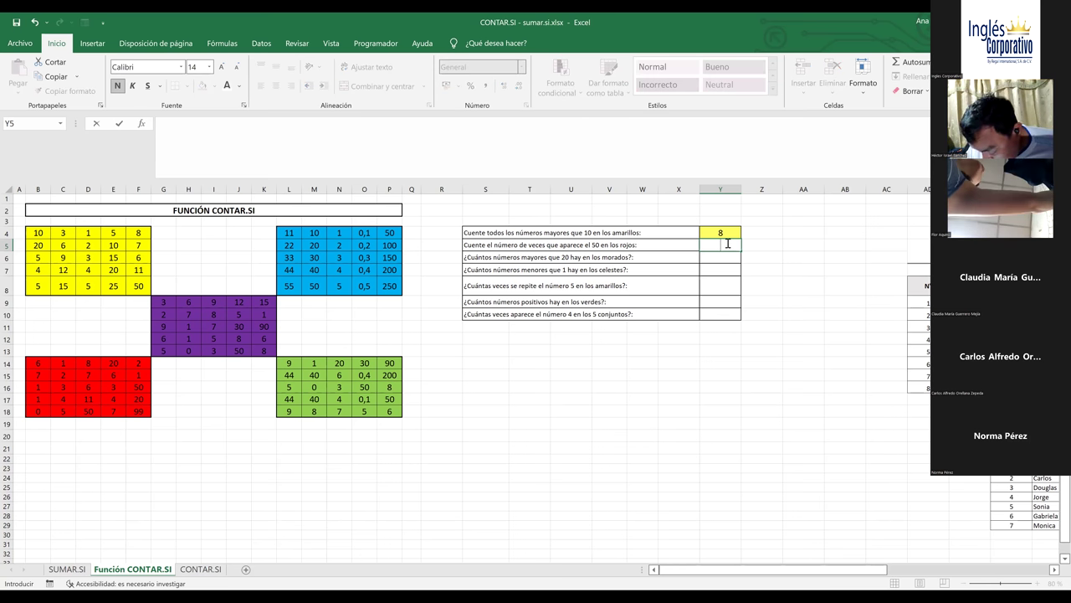
text(=)
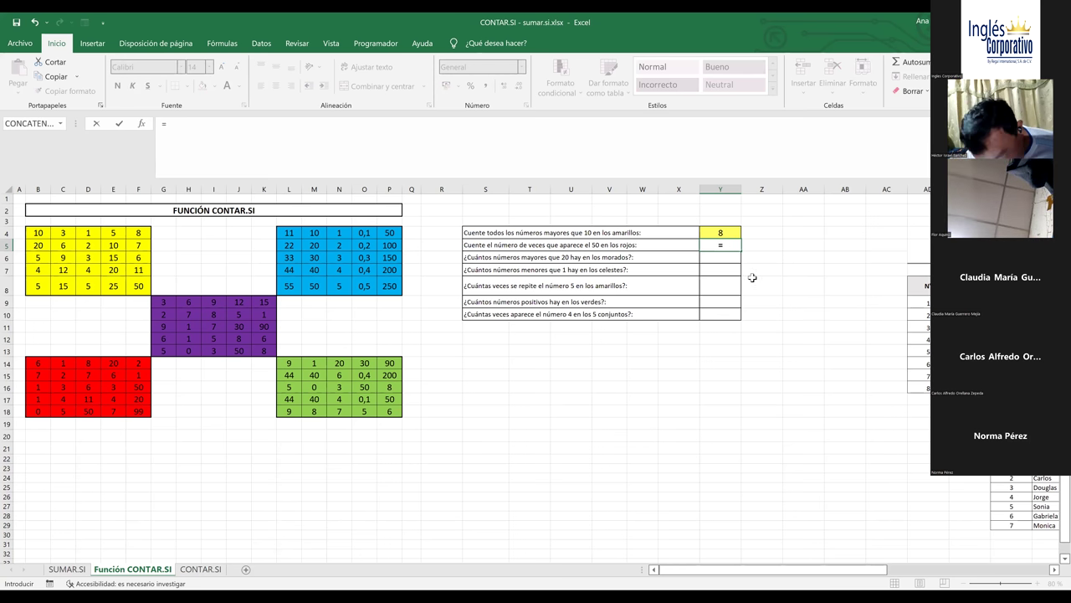
text(CONTAR.SI()
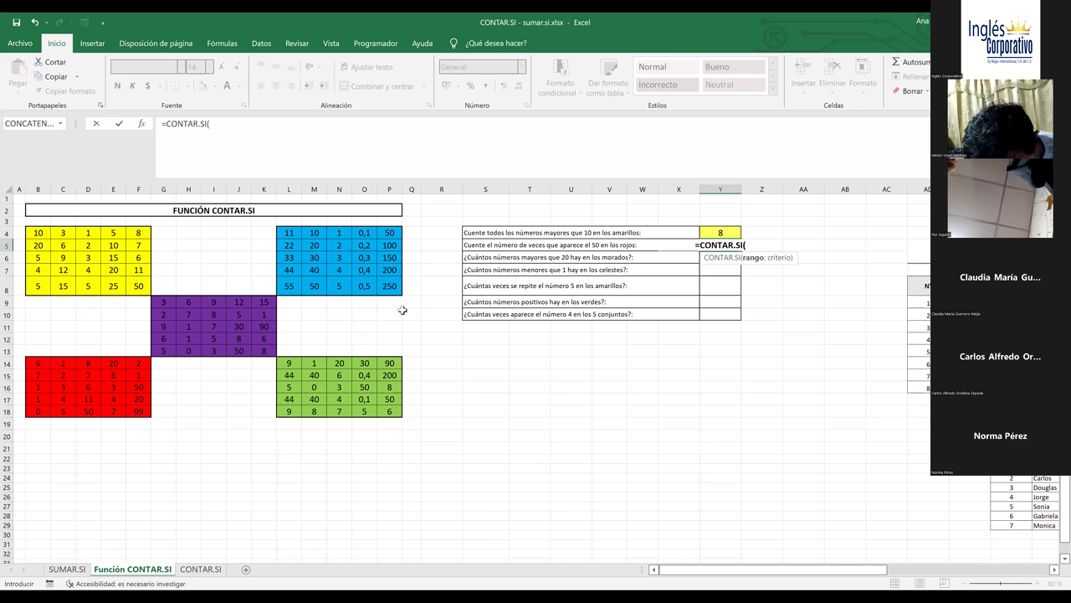
click(40, 364)
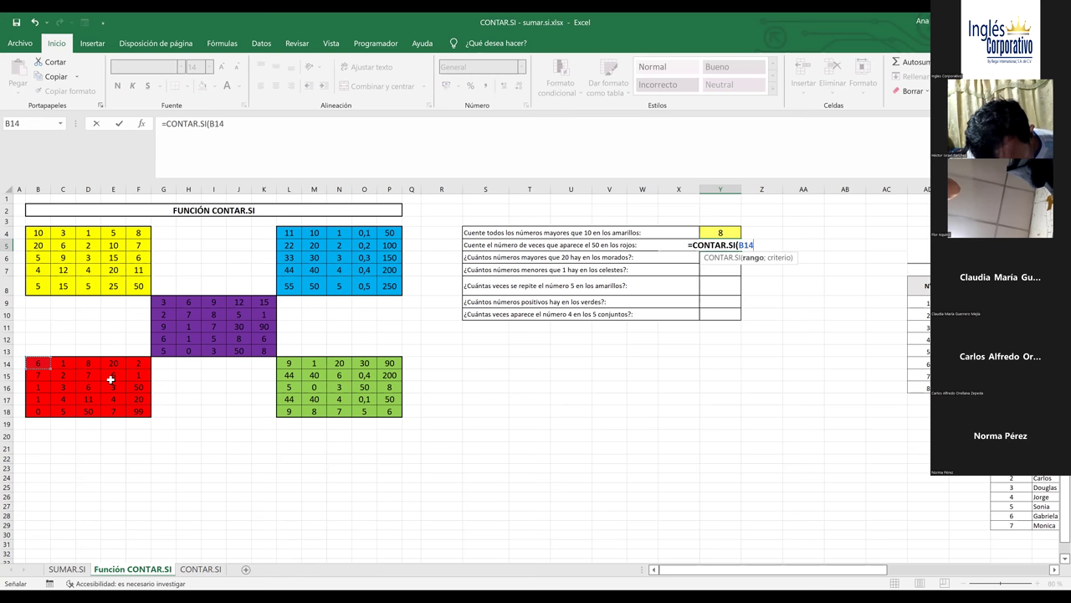
drag(123, 389, 145, 410)
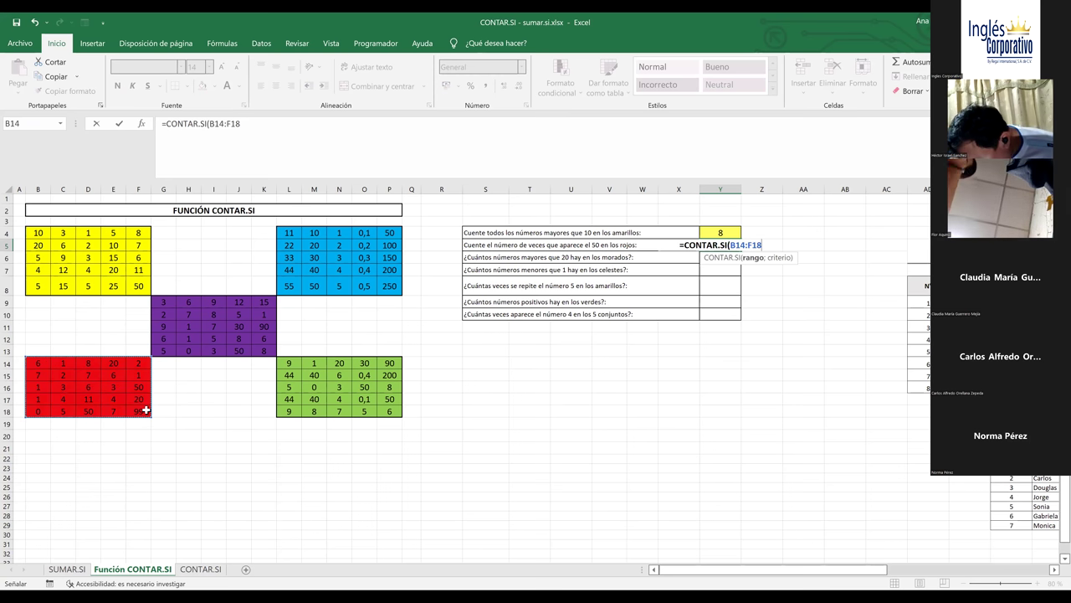
Step: Complete the Y5 formula with the criterion "=50", giving =CONTAR.SI(B14:F18;"=50")
text(;)
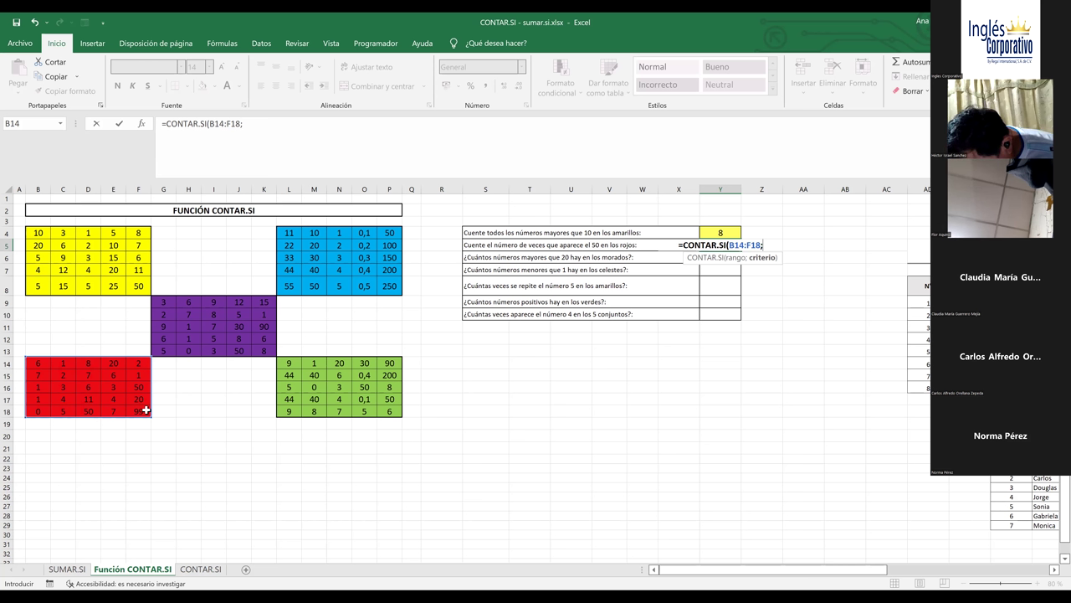
text(")
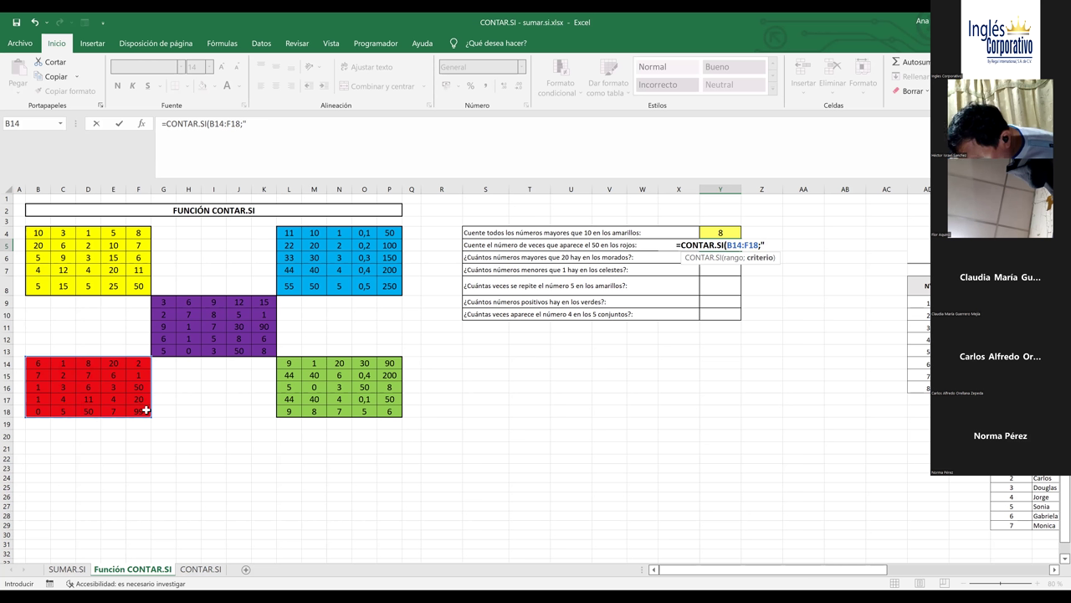
text(=)
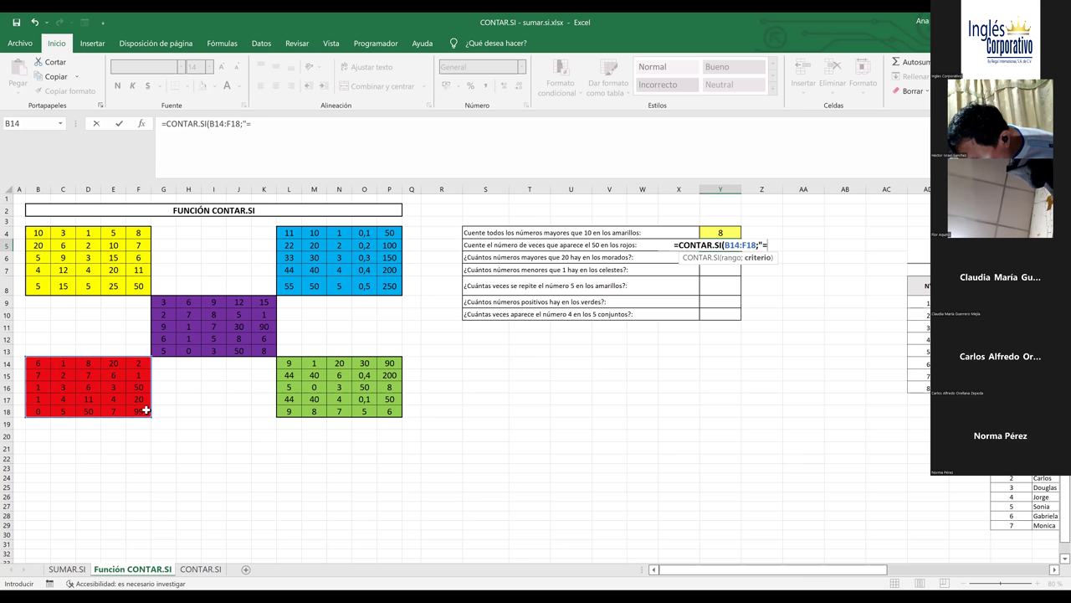
text(50)
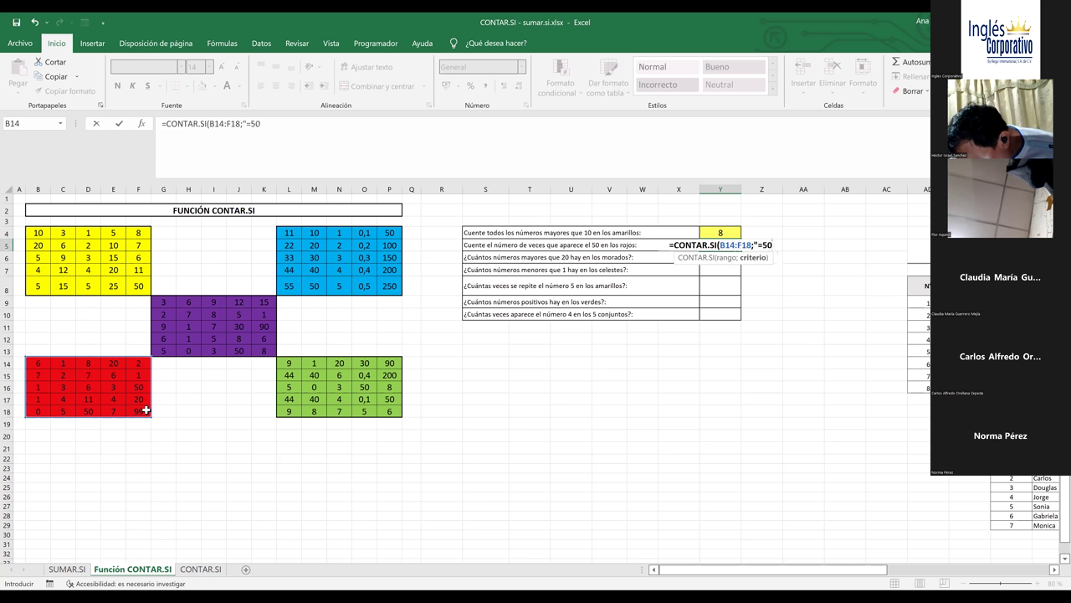
text(")
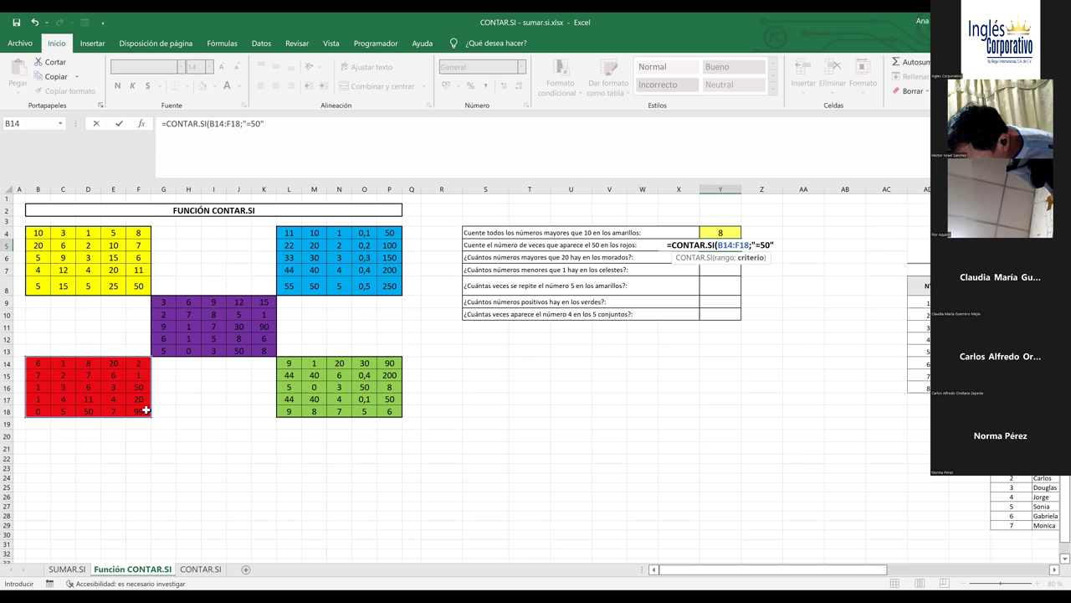
text())
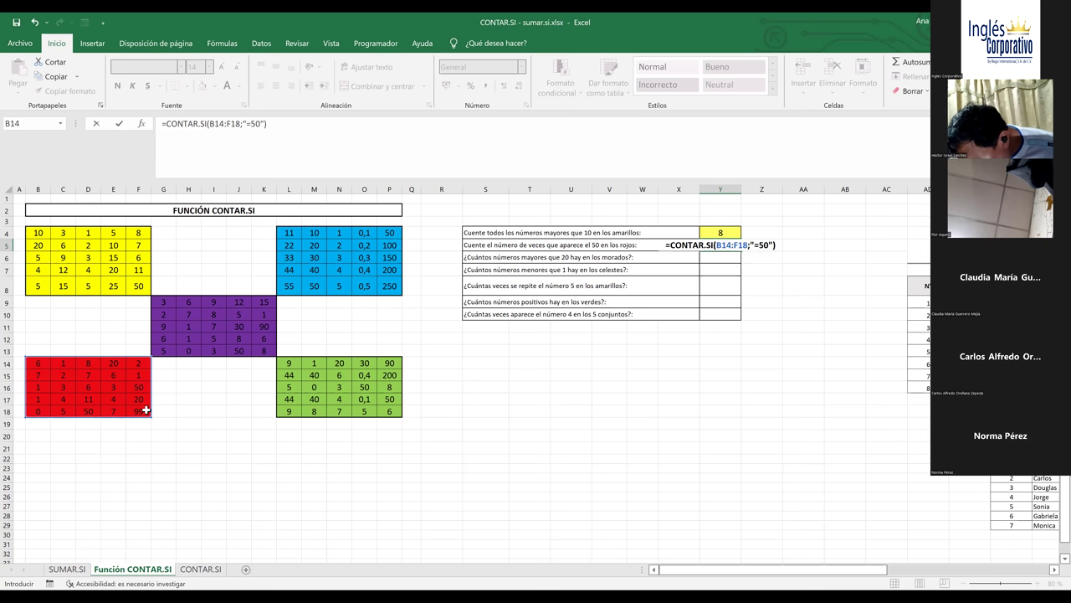
key(Return)
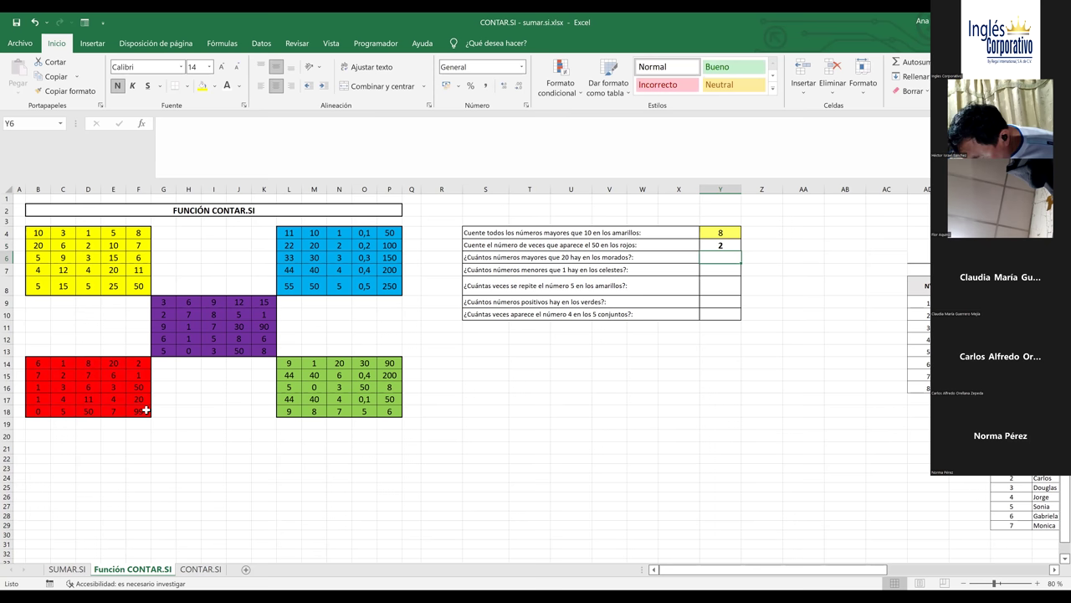
Step: Highlight the red-block cells containing 50, D18 and F16, with yellow fill
click(37, 363)
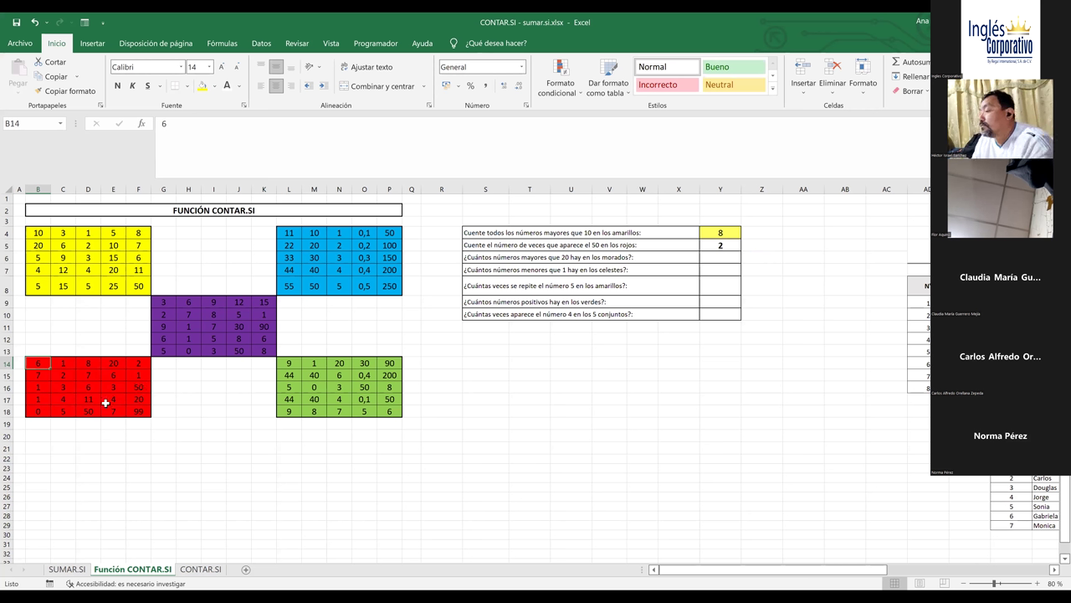
click(139, 387)
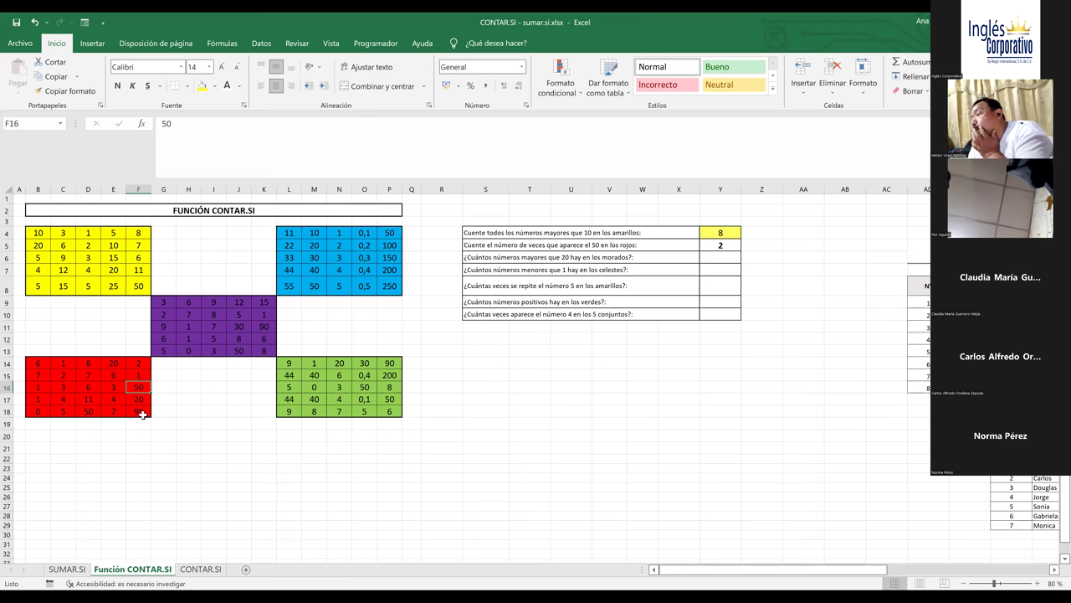
click(142, 412)
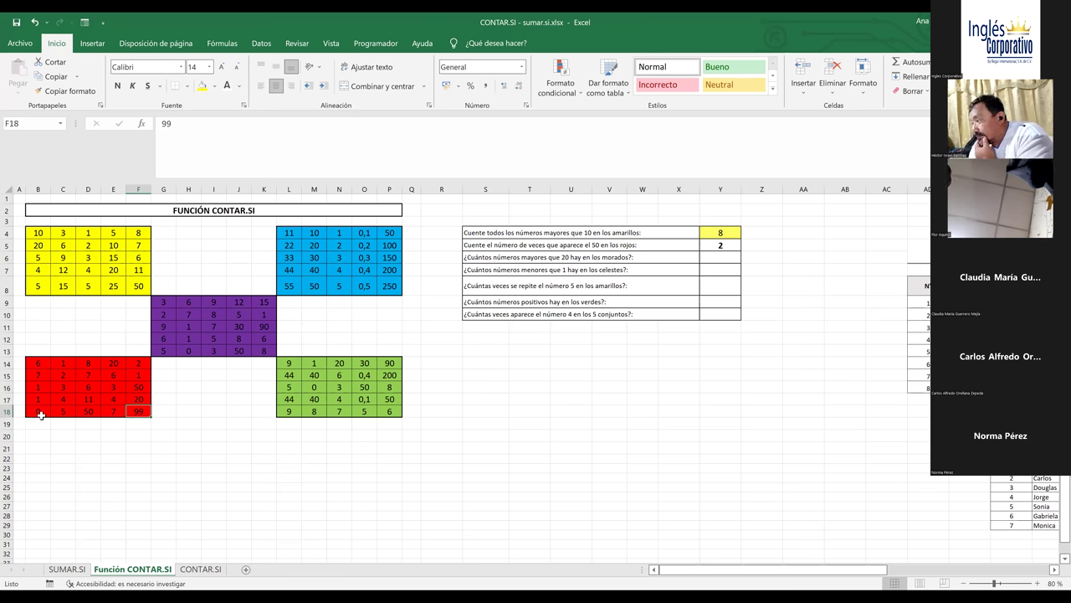
click(87, 410)
ctrl+click(138, 387)
click(202, 85)
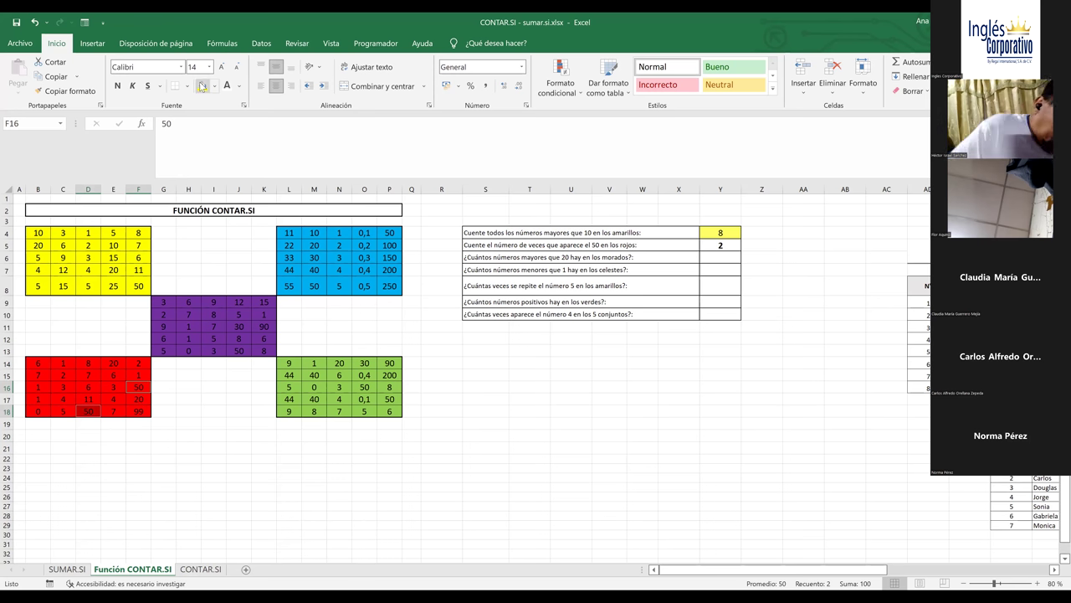
click(728, 246)
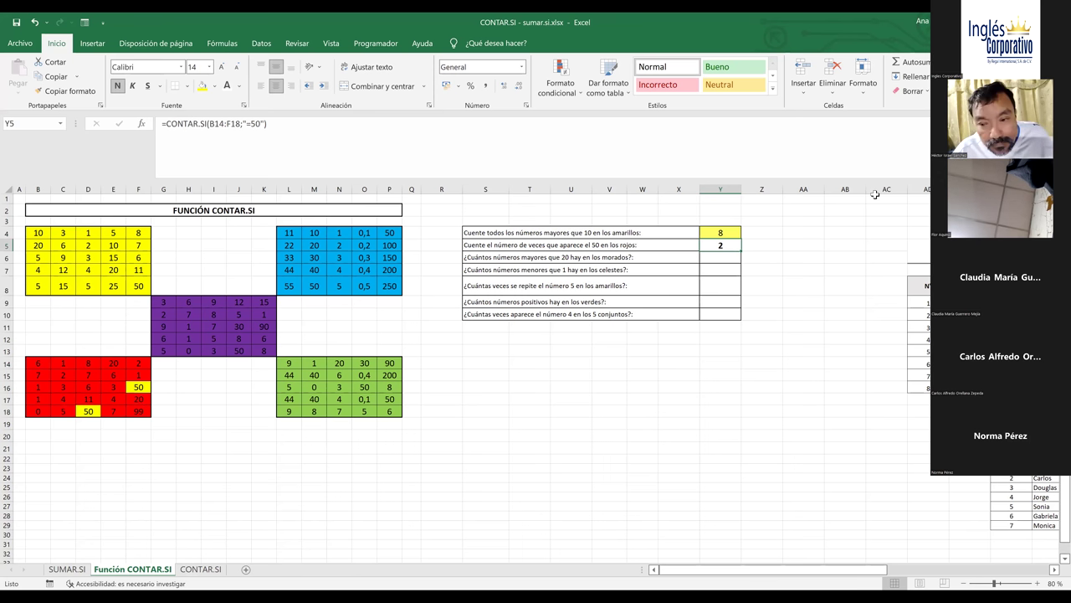
Step: Start a CONTAR.SI formula in Y6 for the question about the purple numbers
click(733, 257)
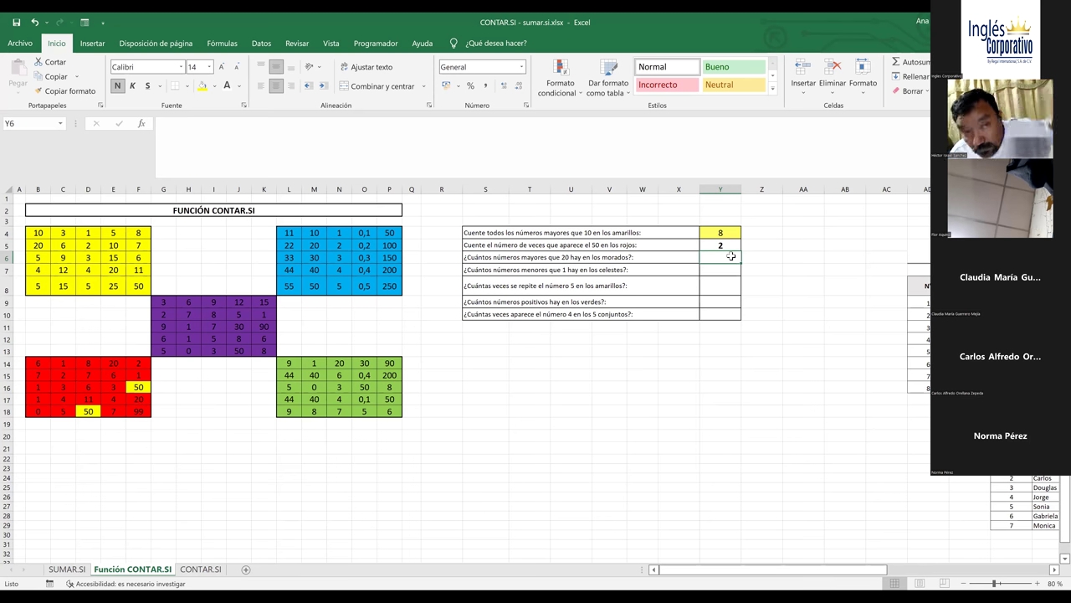
text(=)
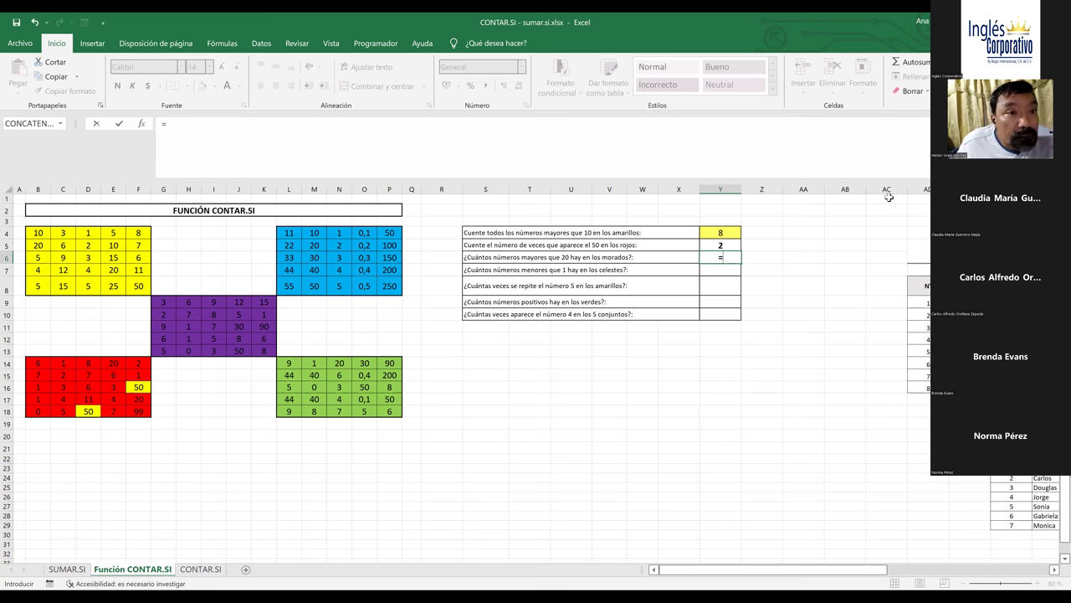
text(con)
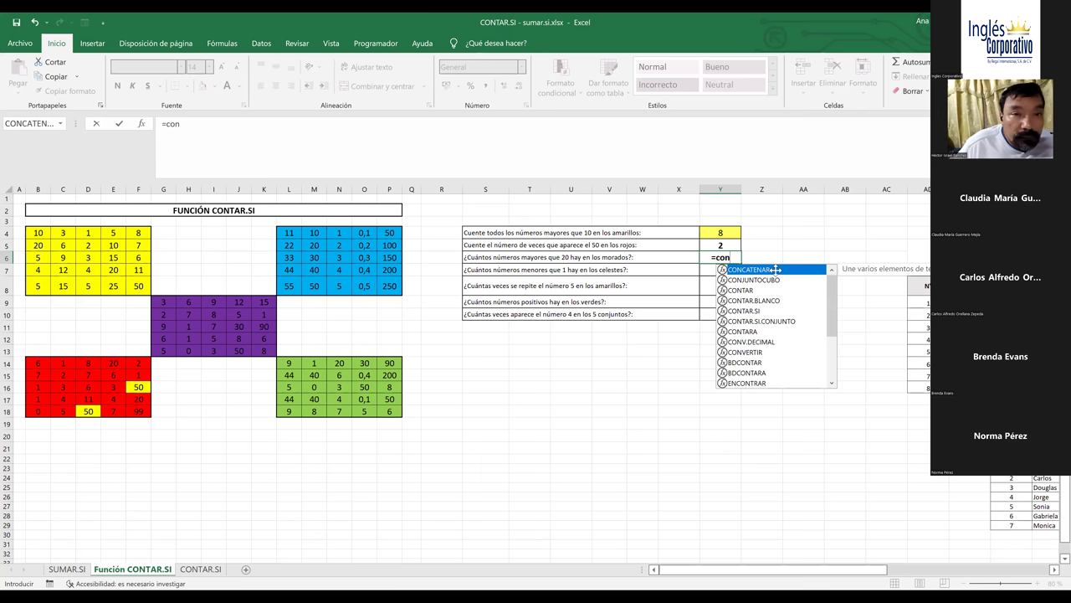
key(Down)
key(Down)
key(Down)
key(Down)
key(Tab)
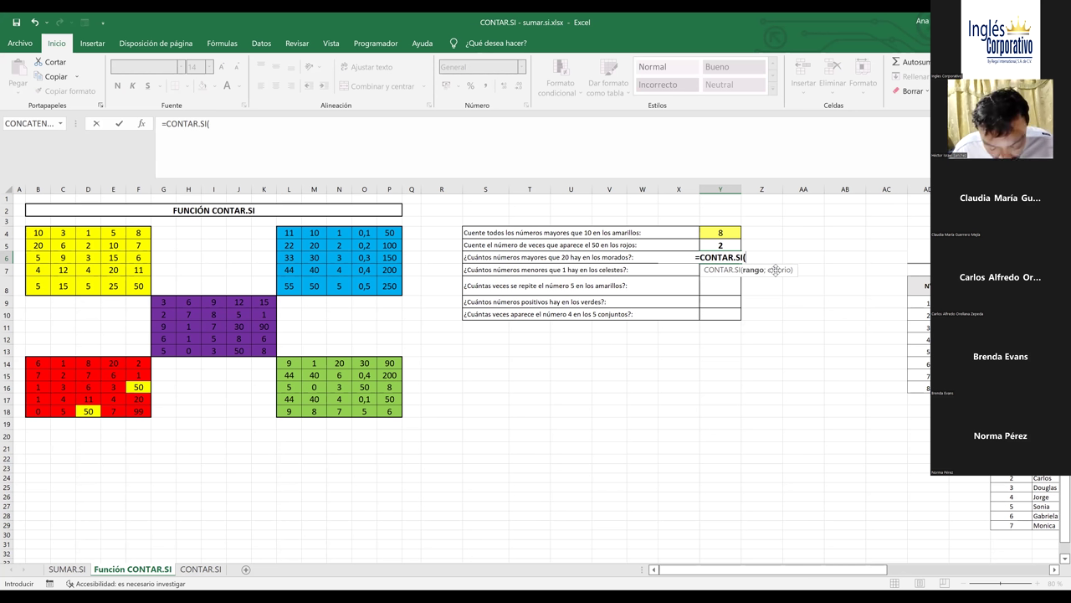
Step: Set the purple block G9:K13 as the range of the Y6 formula
click(157, 302)
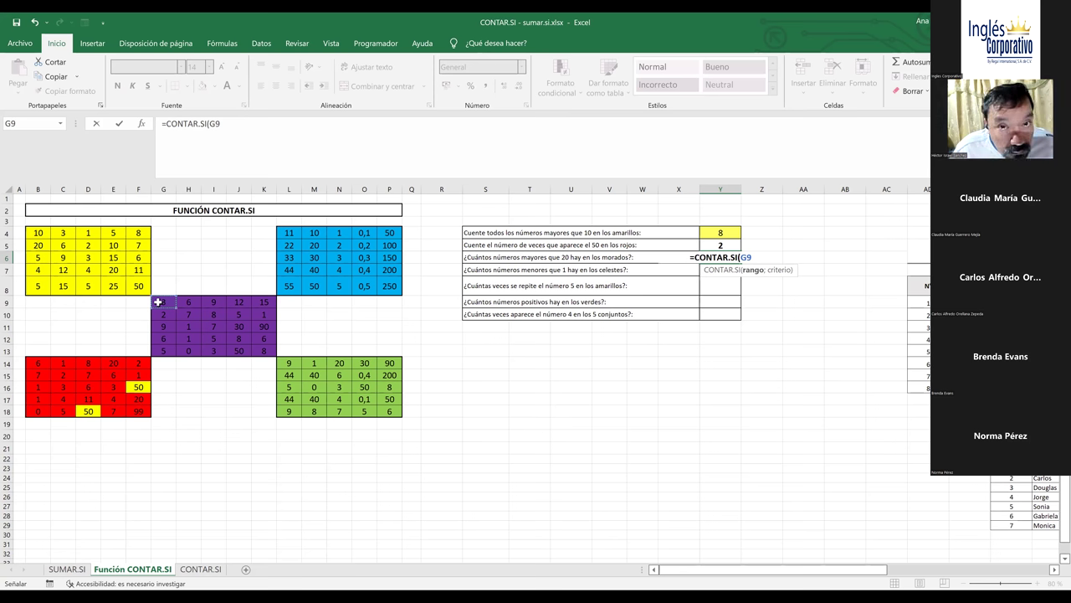
key(shift+Right)
key(shift+Right)
key(shift+Right)
key(shift+Right)
key(shift+Down)
key(shift+Down)
key(shift+Down)
key(shift+Down)
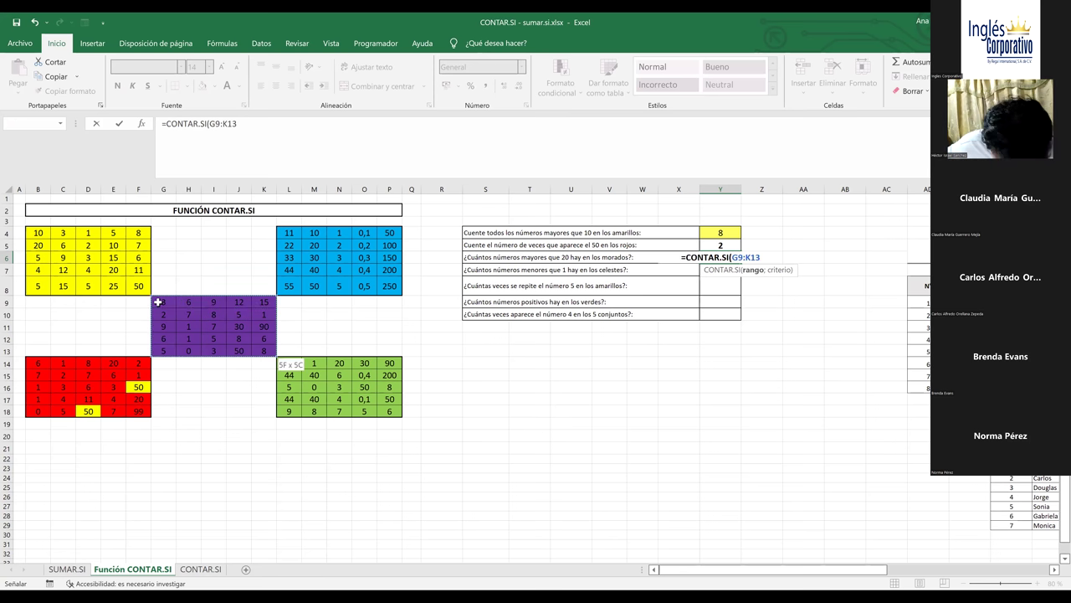
Step: Complete the Y6 formula with the criterion ">20", giving =CONTAR.SI(G9:K13;">20")
text(<)
key(BackSpace)
text(;)
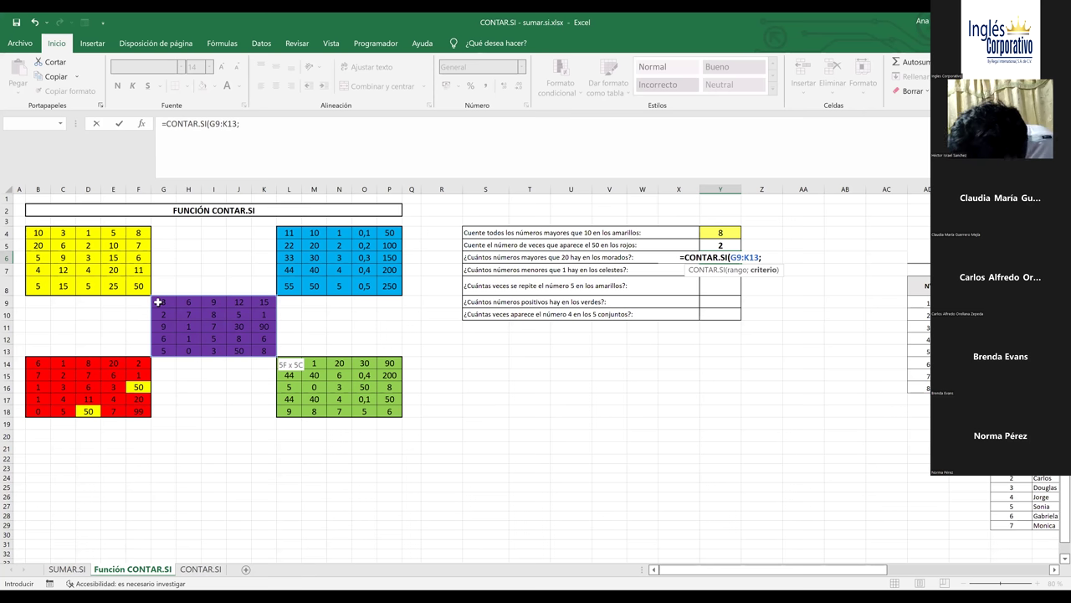
text(">)
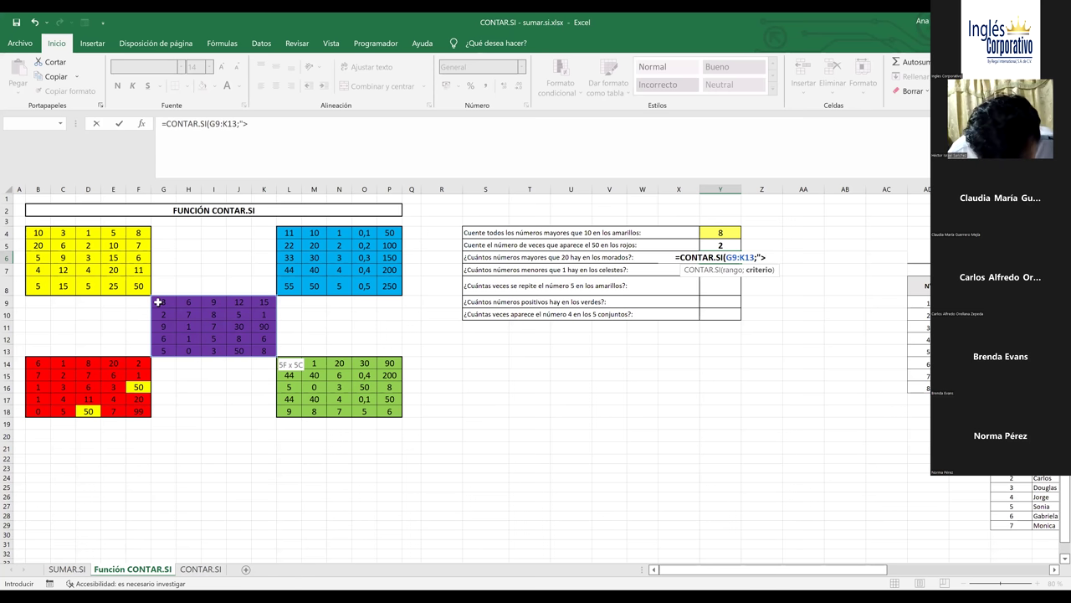
text(20")
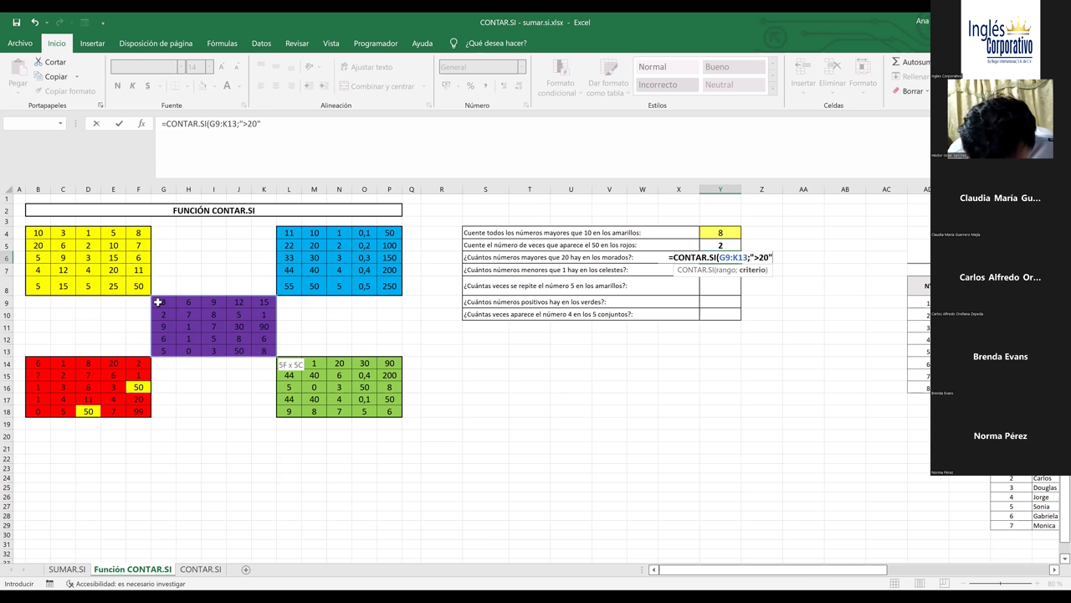
text())
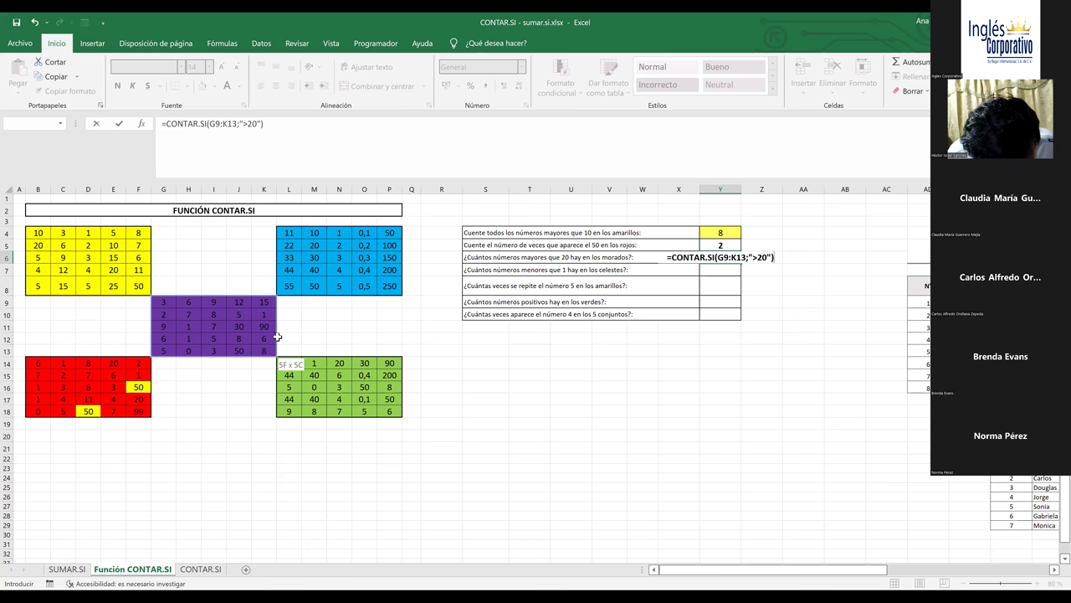
key(Return)
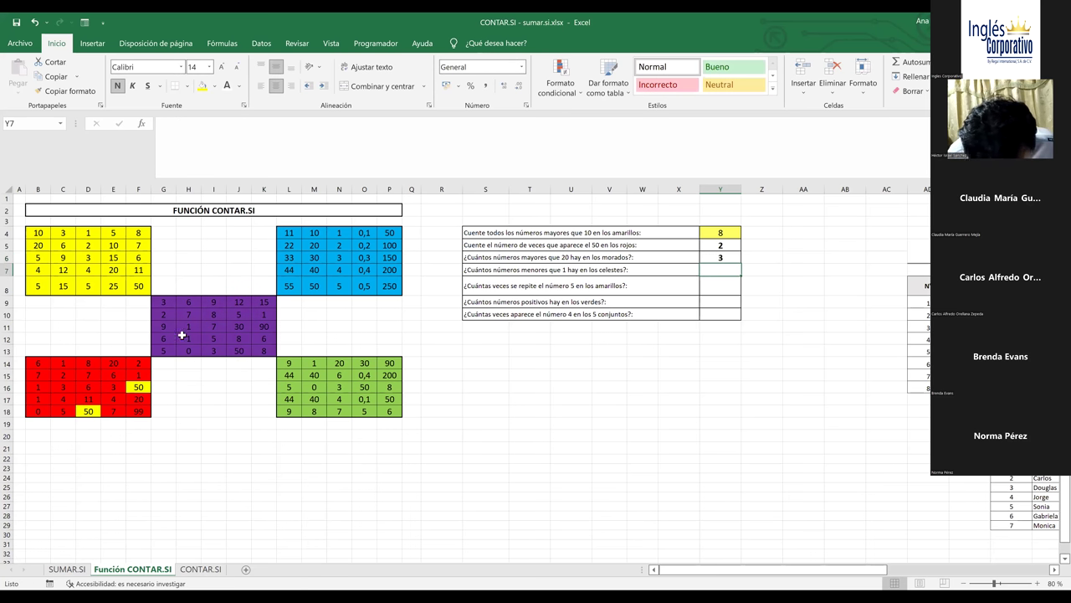
Step: Highlight the purple-block cells with numbers above 20, J11, K11 and J13, with yellow fill
click(239, 350)
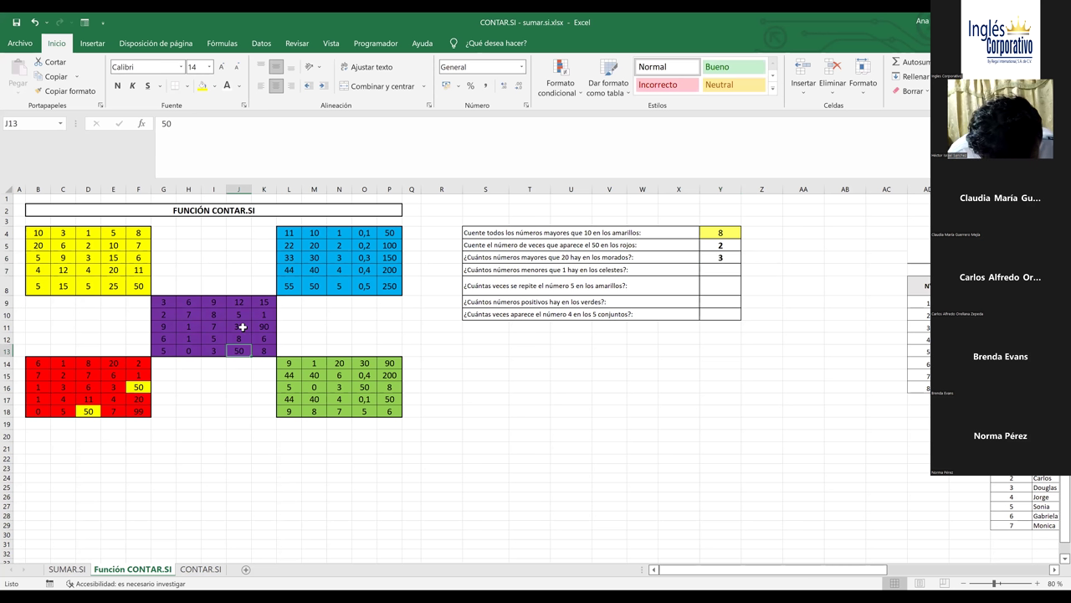
click(242, 326)
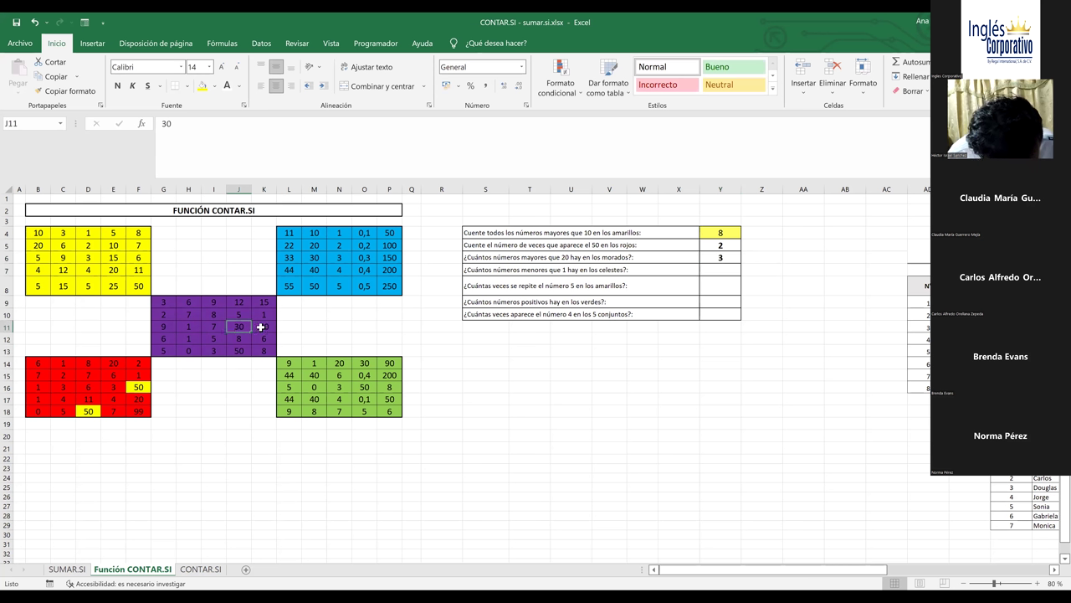
ctrl+click(260, 327)
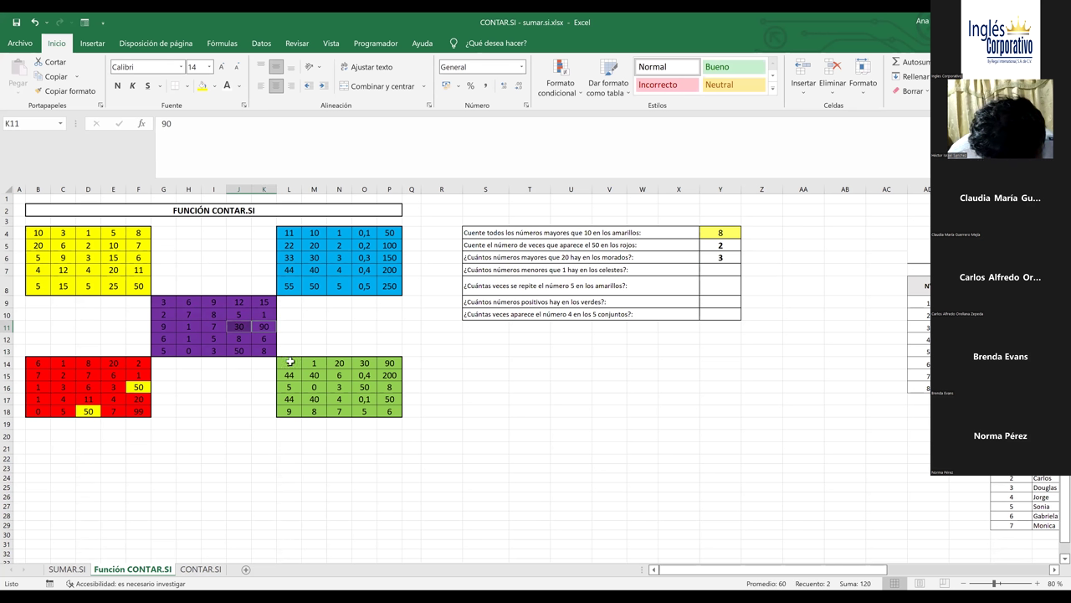
click(323, 340)
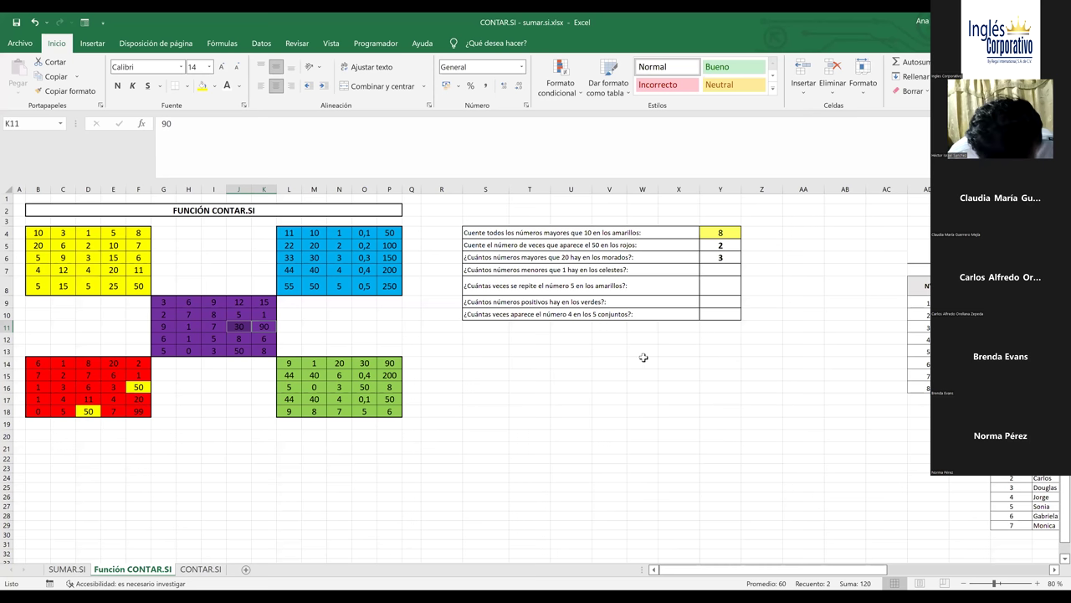
Step: Start a CONTAR.SI formula in Y7 for the light-blue numbers question, with the blue block L4:P8 as its range
click(728, 271)
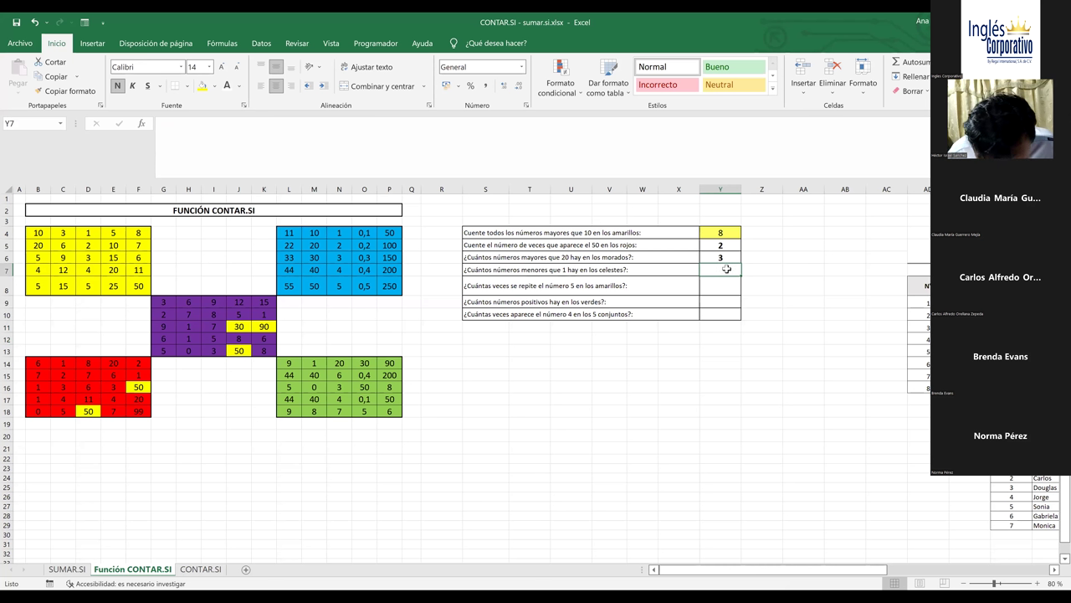
text(=)
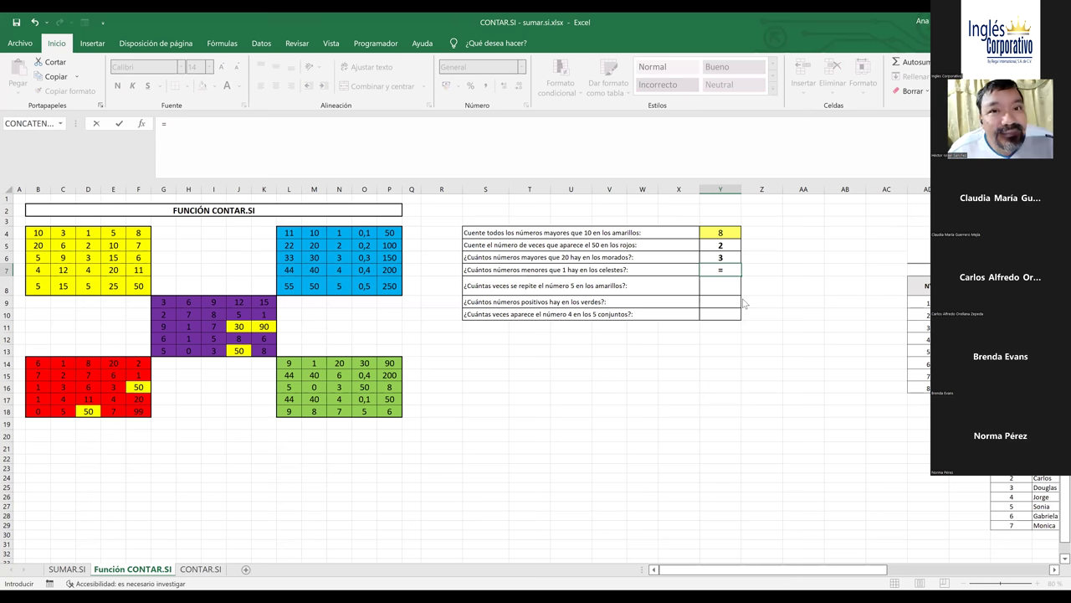
text(conta)
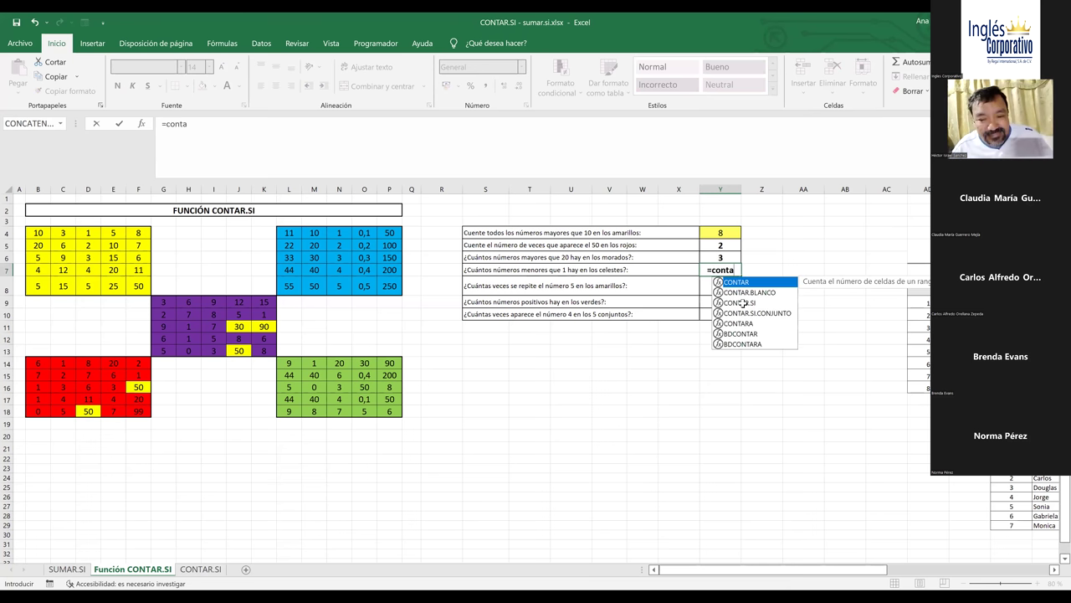
double_click(743, 303)
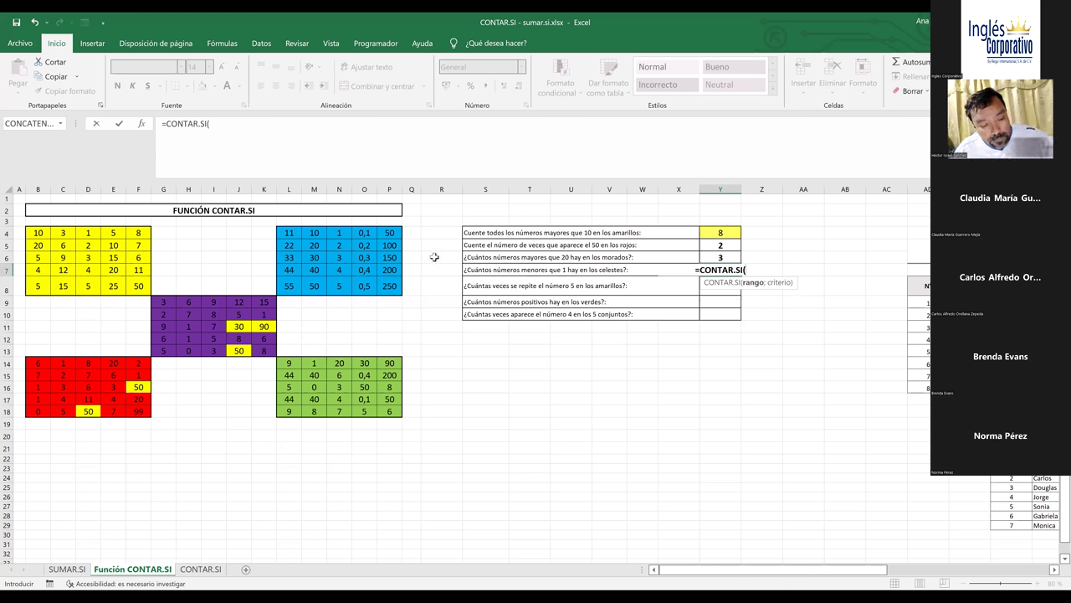
click(294, 232)
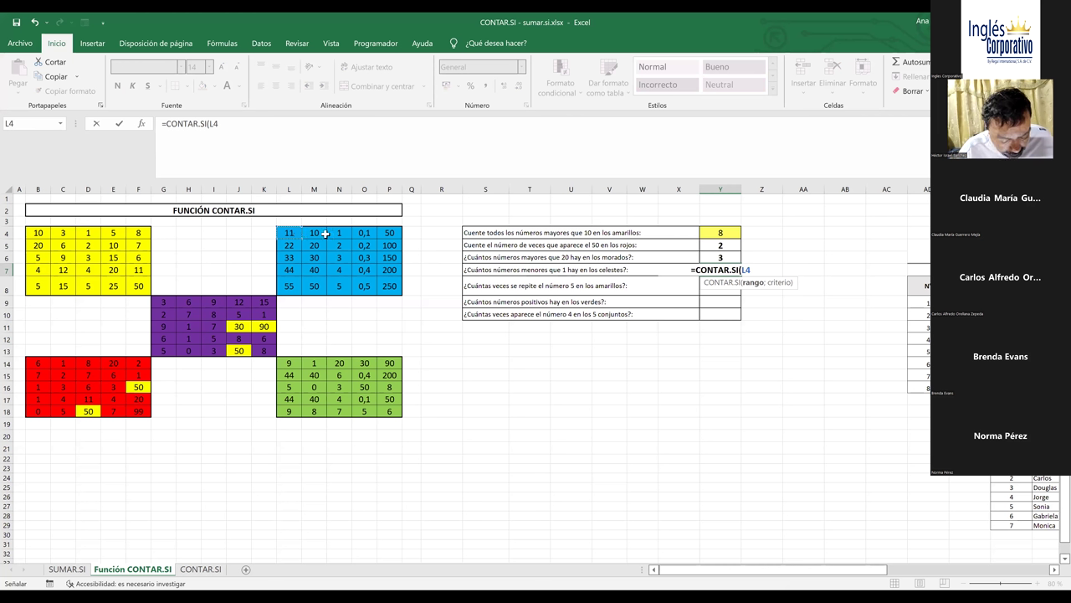
drag(364, 233, 386, 282)
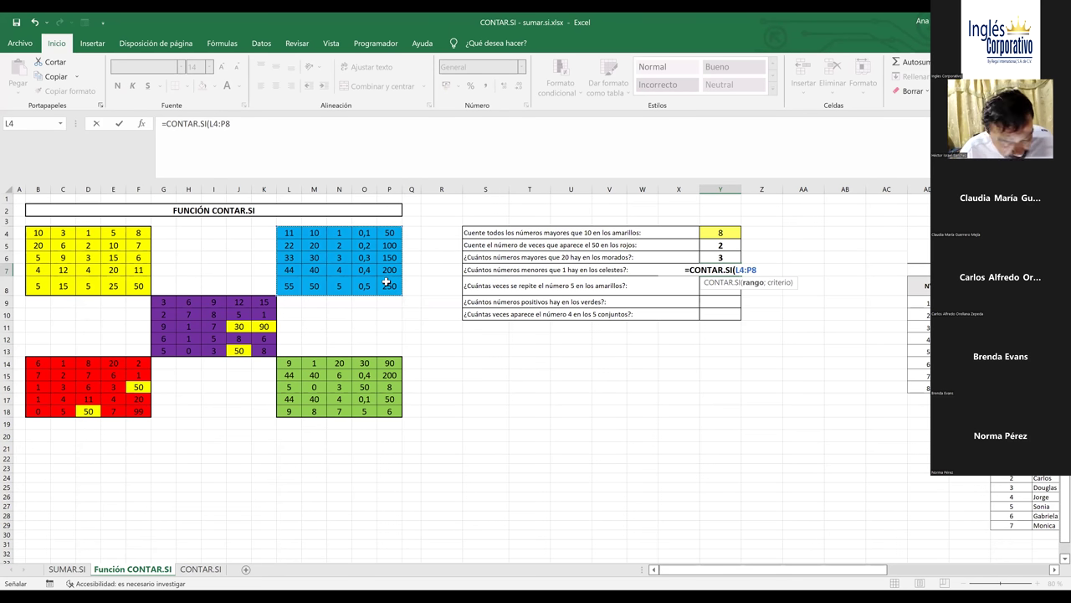
Step: Complete the Y7 formula with the criterion "<1", giving =CONTAR.SI(L4:P8;"<1")
text(<)
key(BackSpace)
text(;)
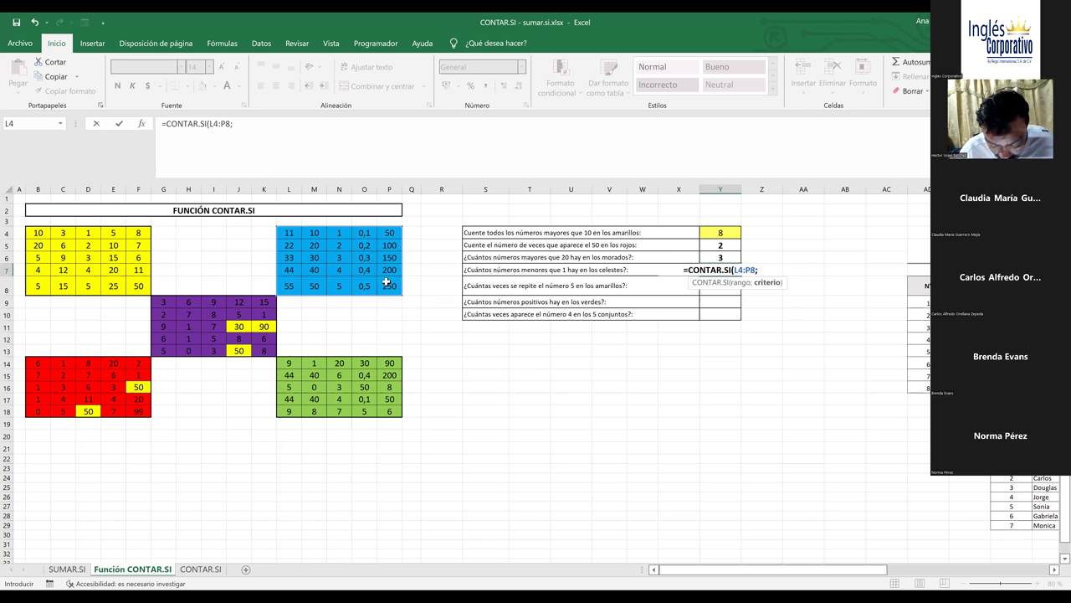
text(")
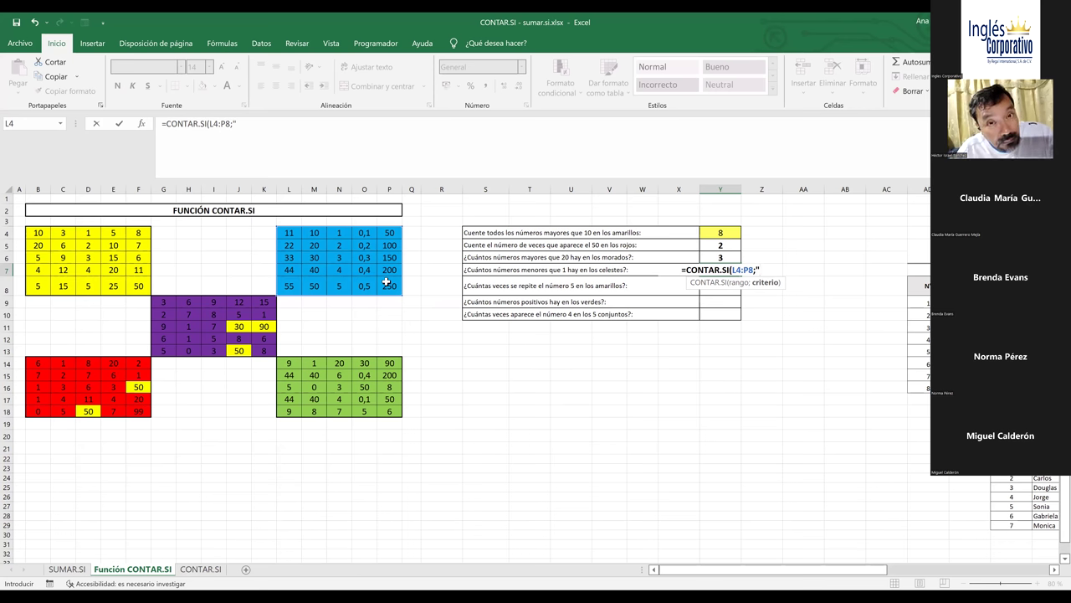
text(,)
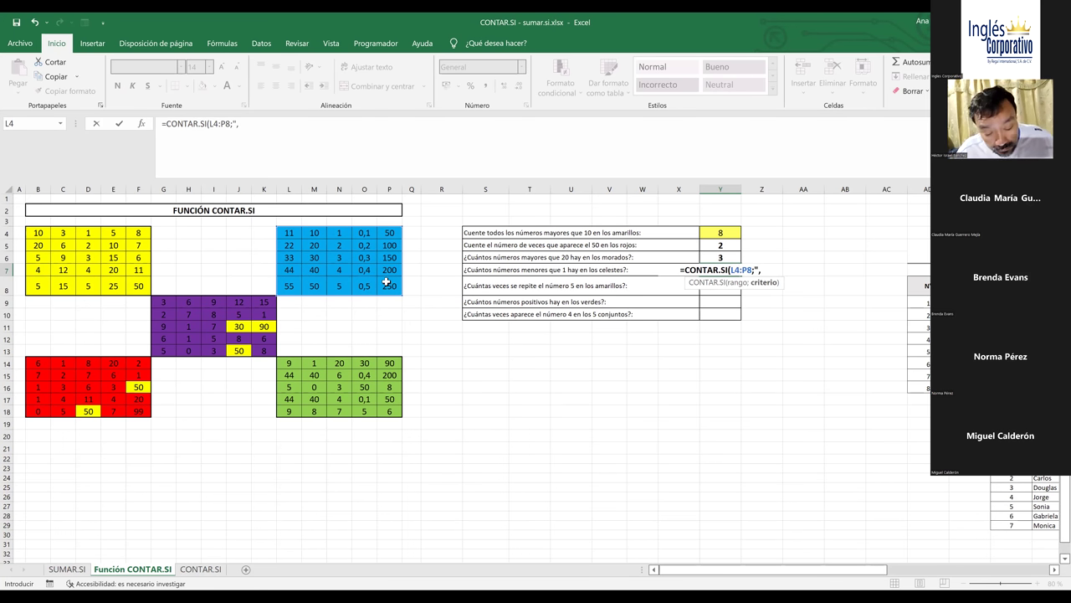
key(BackSpace)
text(<)
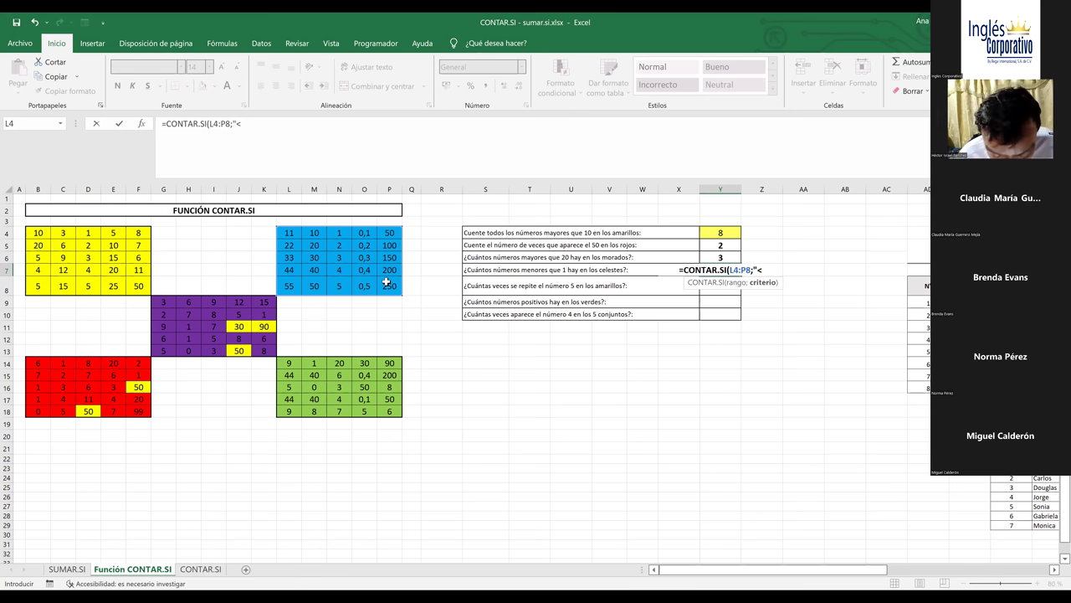
text(1)
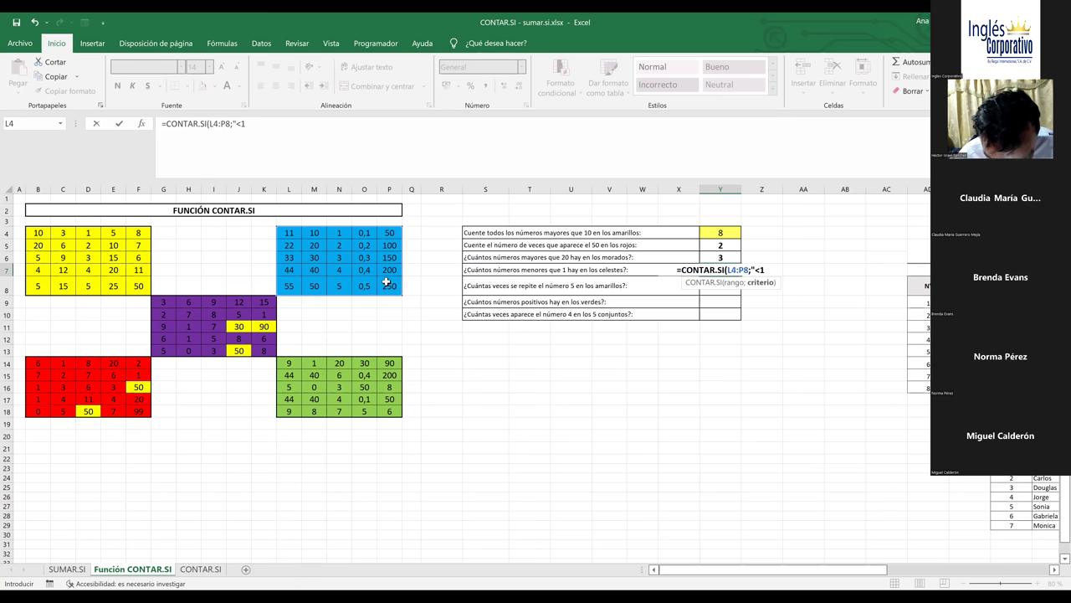
text(")
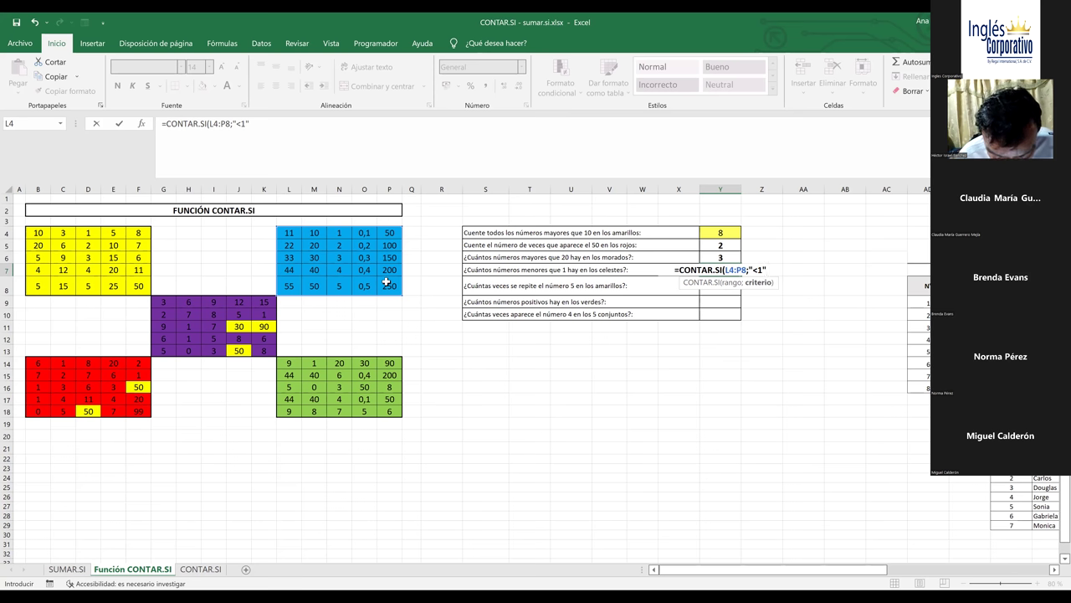
text())
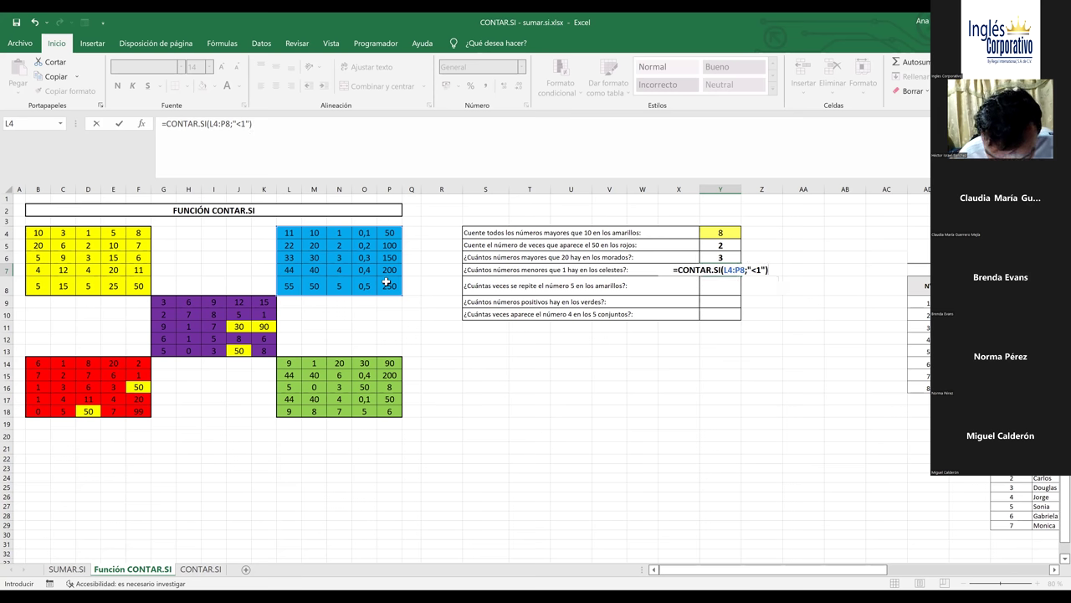
key(Return)
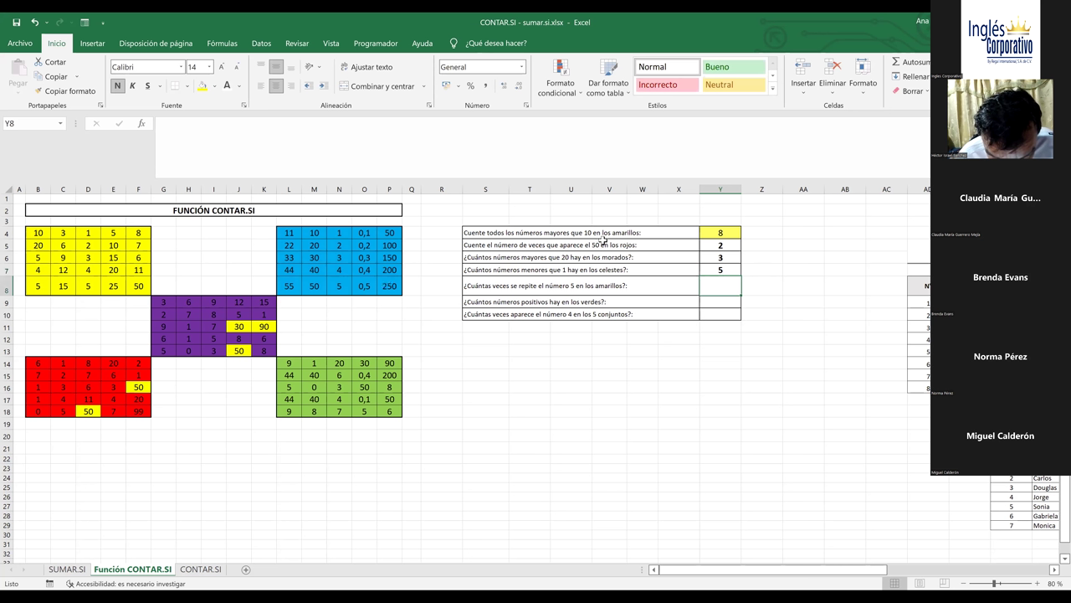
Step: Highlight the blue-block cells with numbers below 1, O4:O8, with yellow fill
click(723, 268)
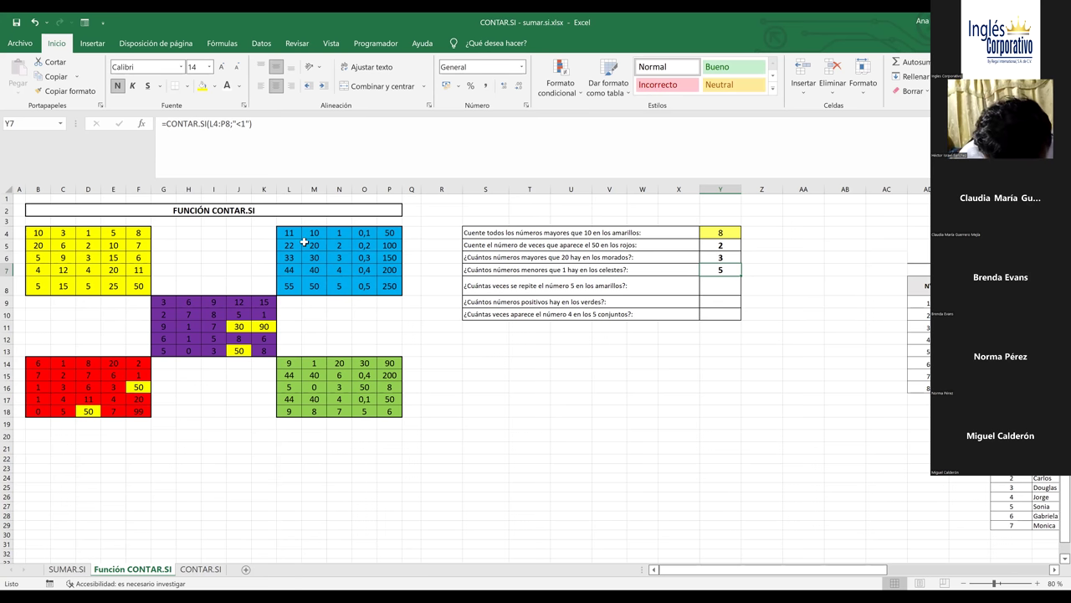
drag(290, 234, 389, 247)
click(357, 286)
click(365, 270)
click(365, 257)
click(365, 245)
drag(365, 235, 362, 289)
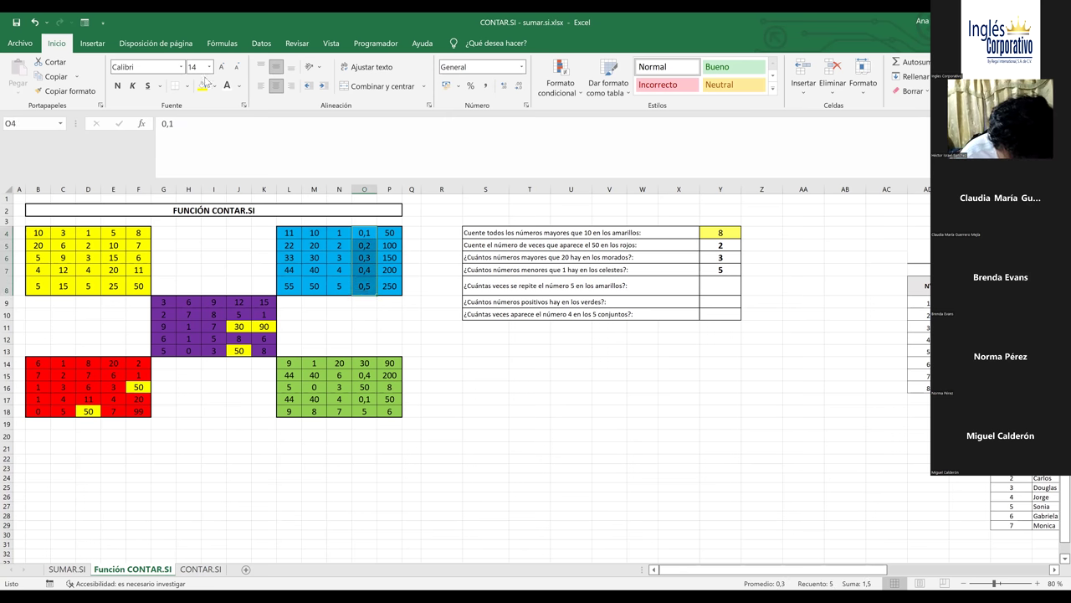
click(203, 87)
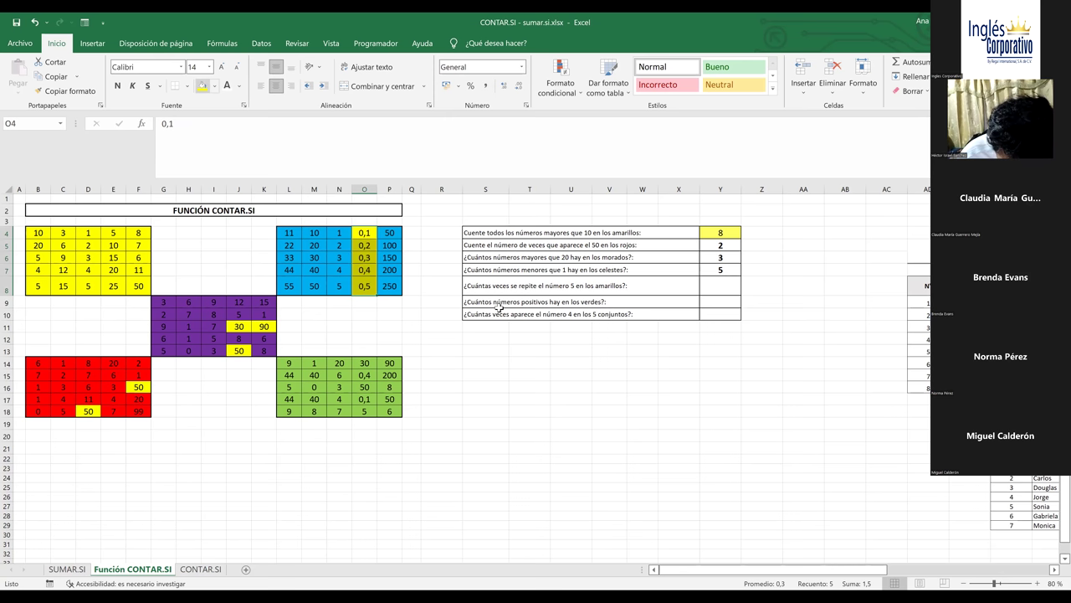
click(462, 397)
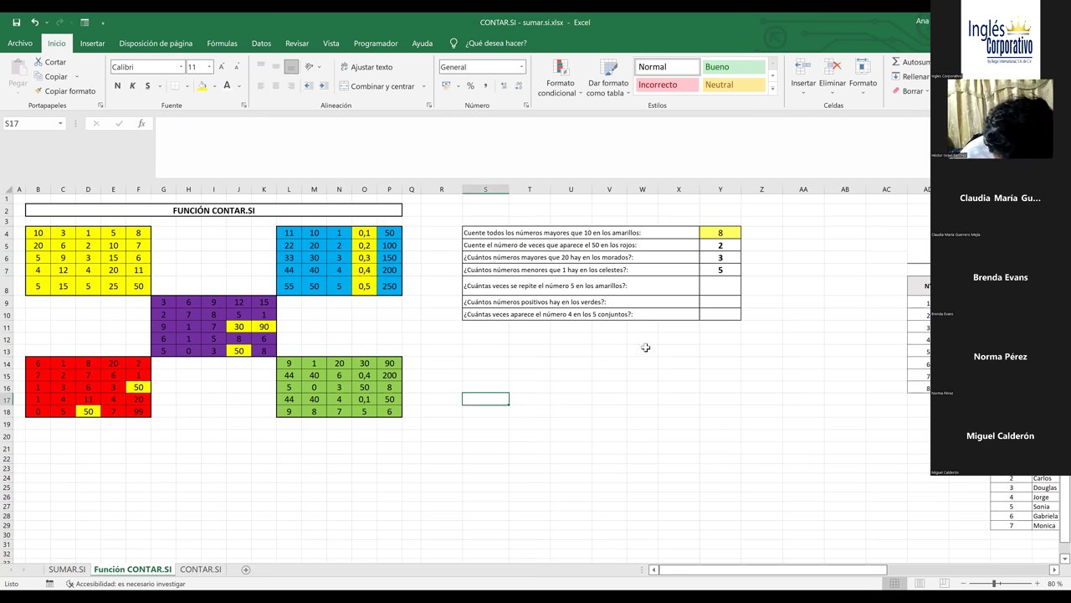
Step: Start a CONTAR.SI formula in Y8 for the repeated number 5 question, with the yellow block B4:F8 as its range
click(719, 283)
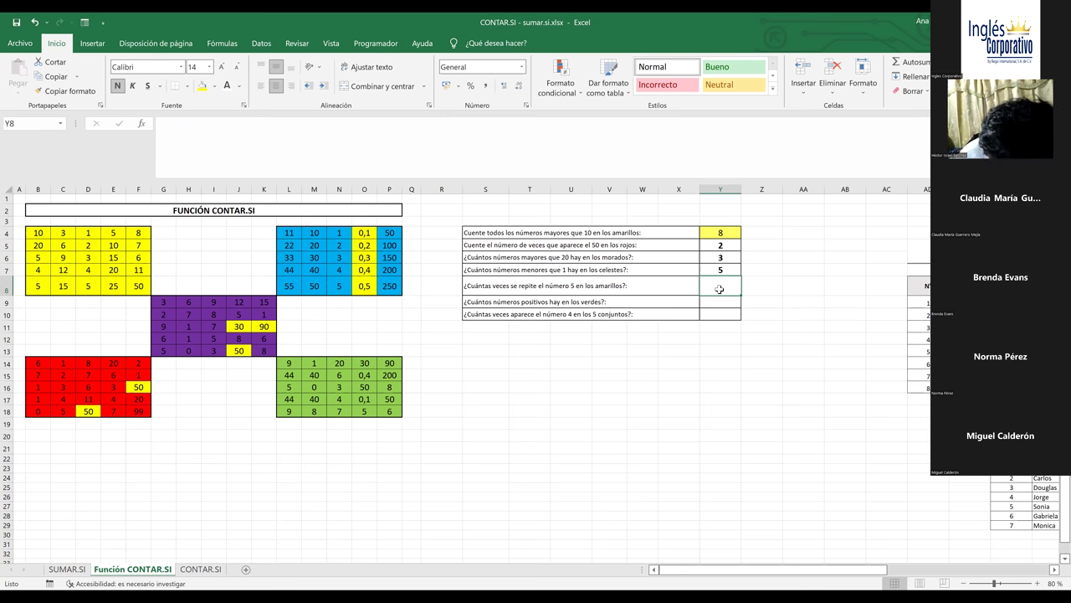
text())
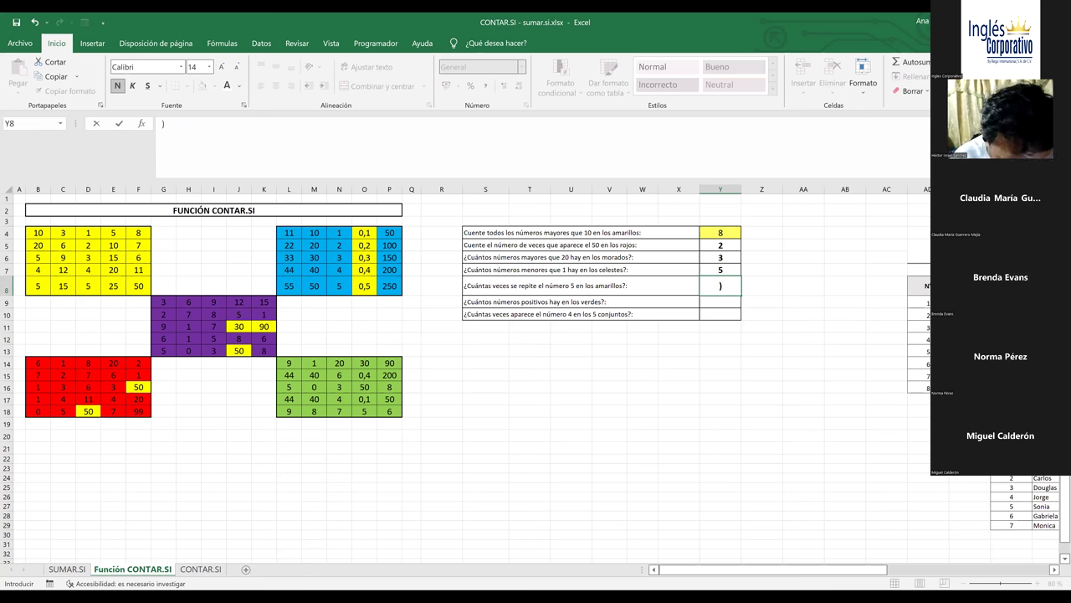
key(BackSpace)
text(=)
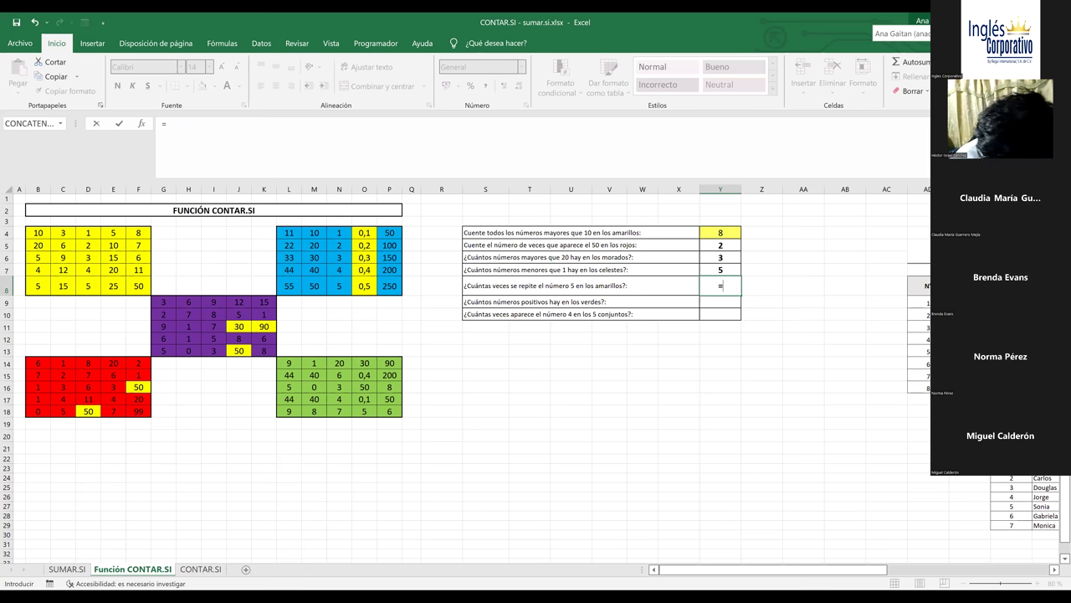
text(contr)
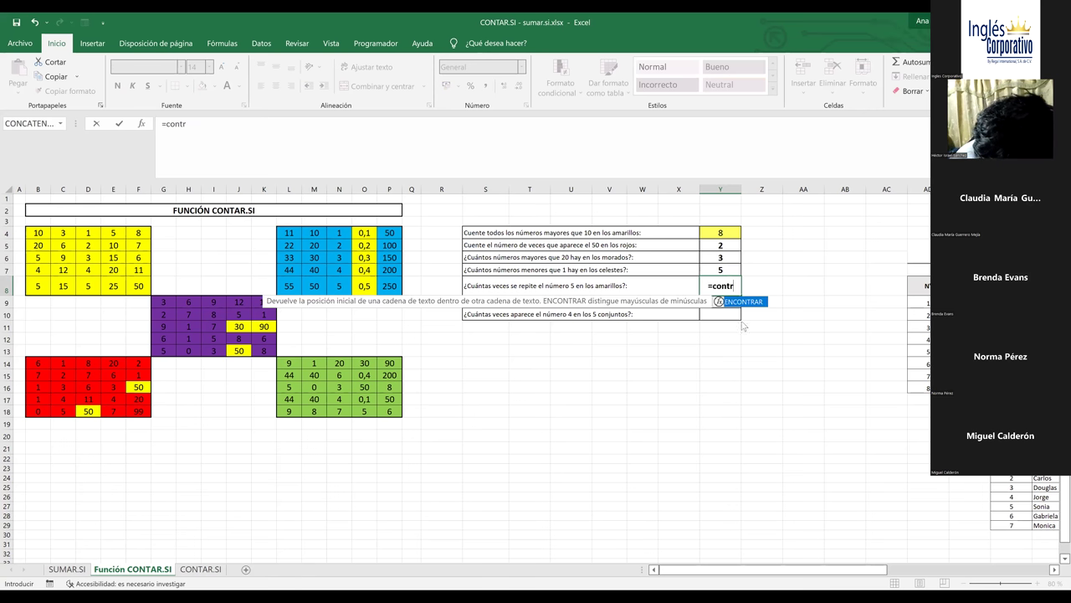
key(BackSpace)
text(a)
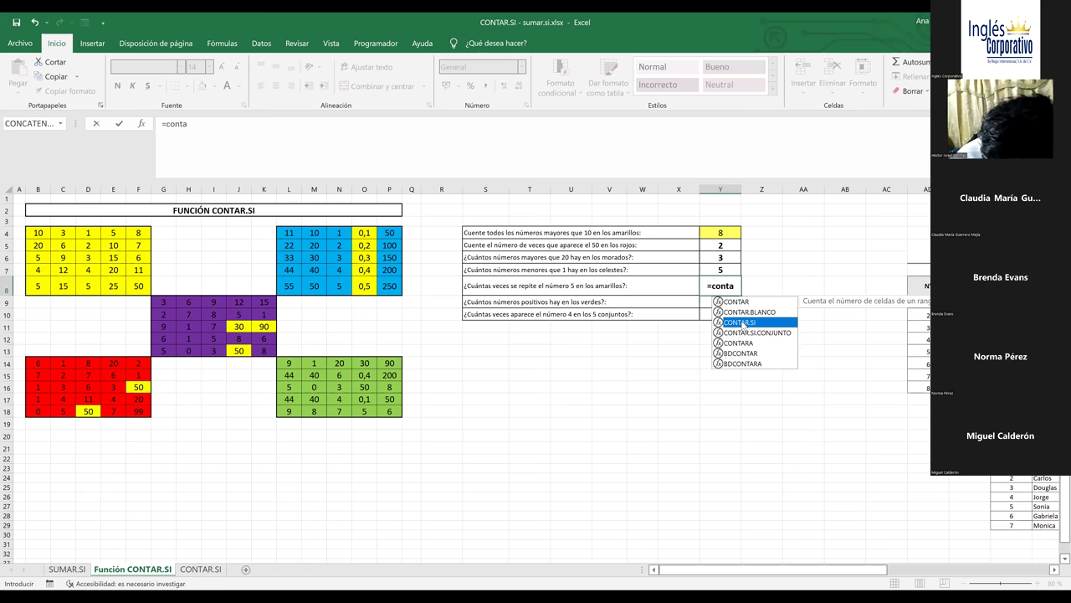
double_click(742, 322)
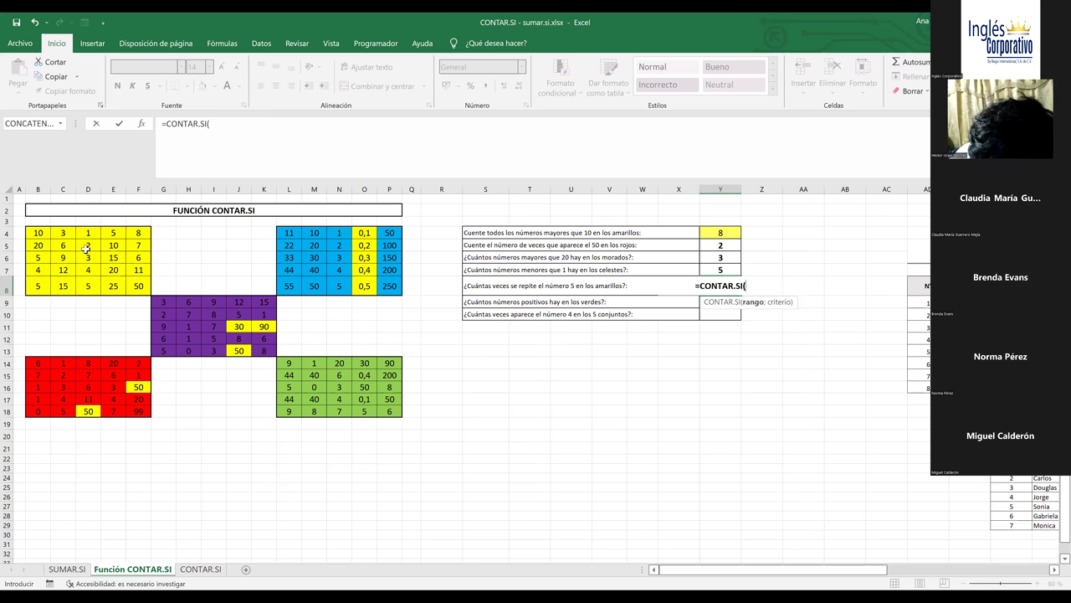
click(37, 234)
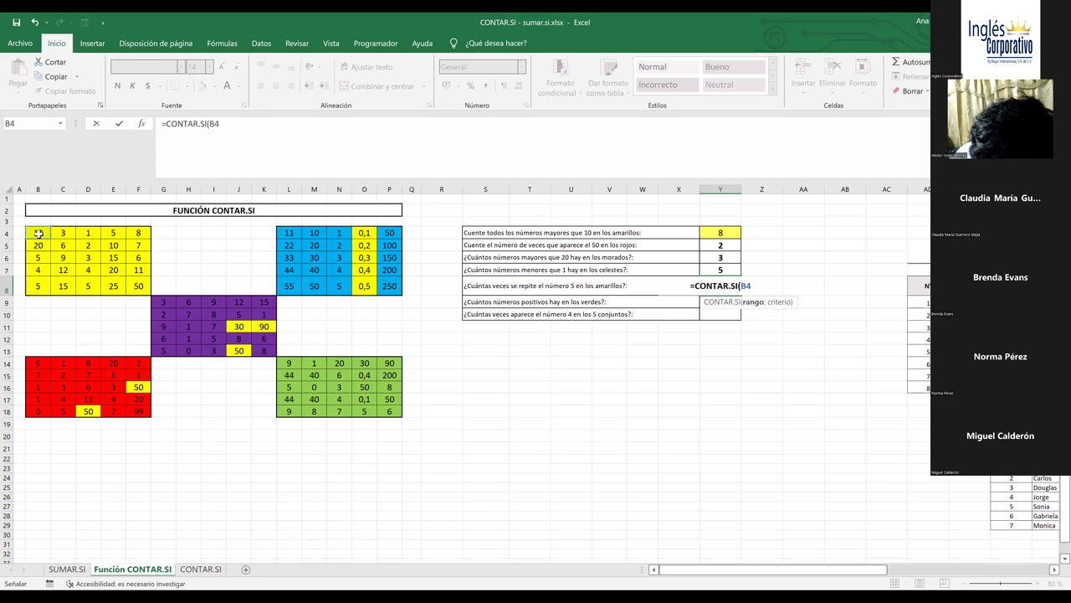
shift+click(140, 286)
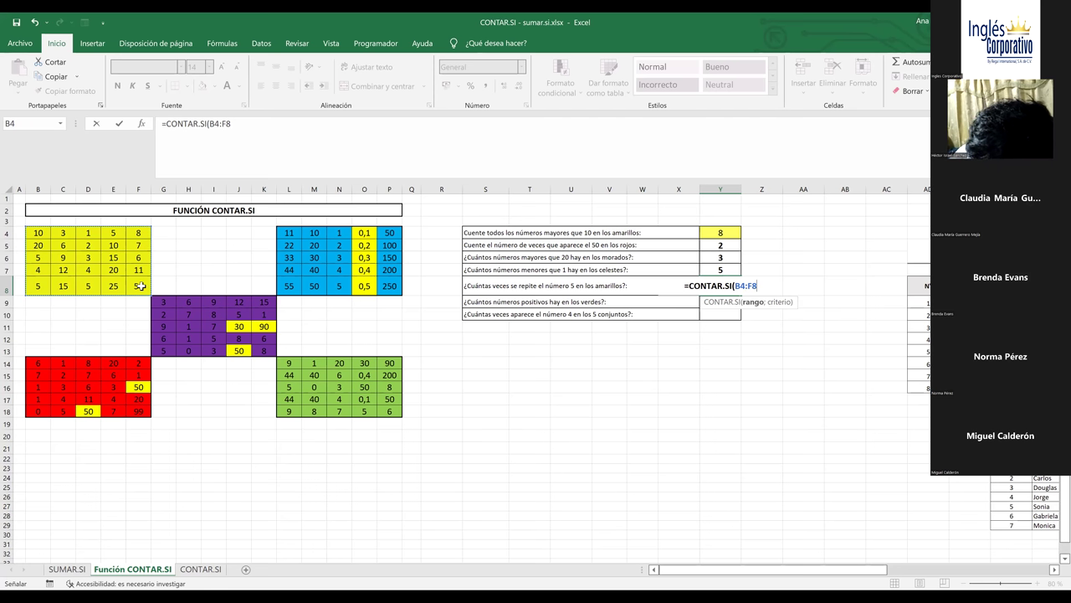
Step: Complete the Y8 formula with the criterion "=5", giving =CONTAR.SI(B4:F8;"=5")
text(;)
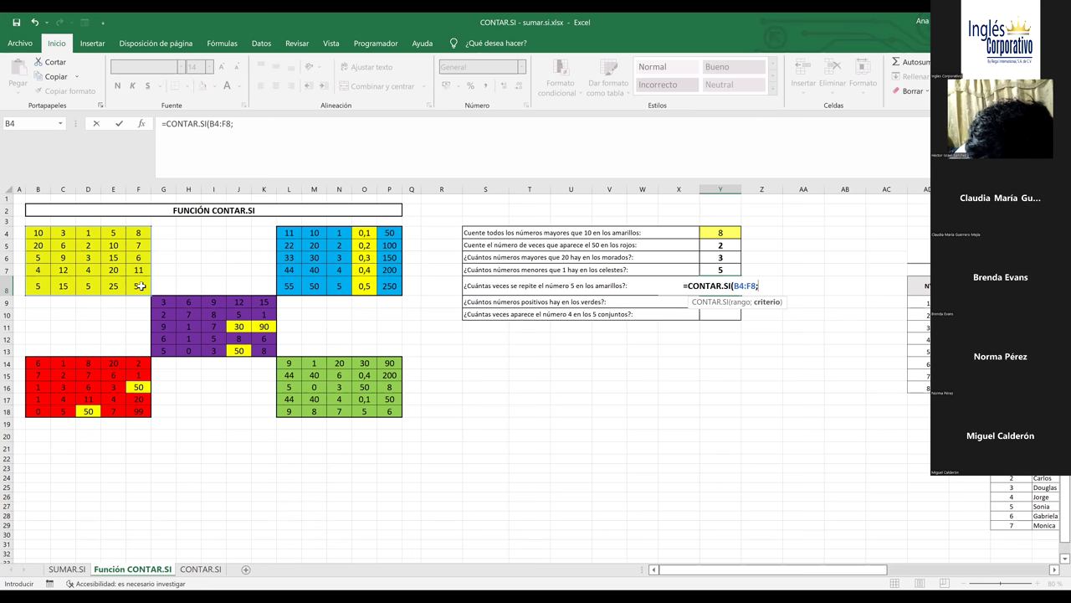
text(")
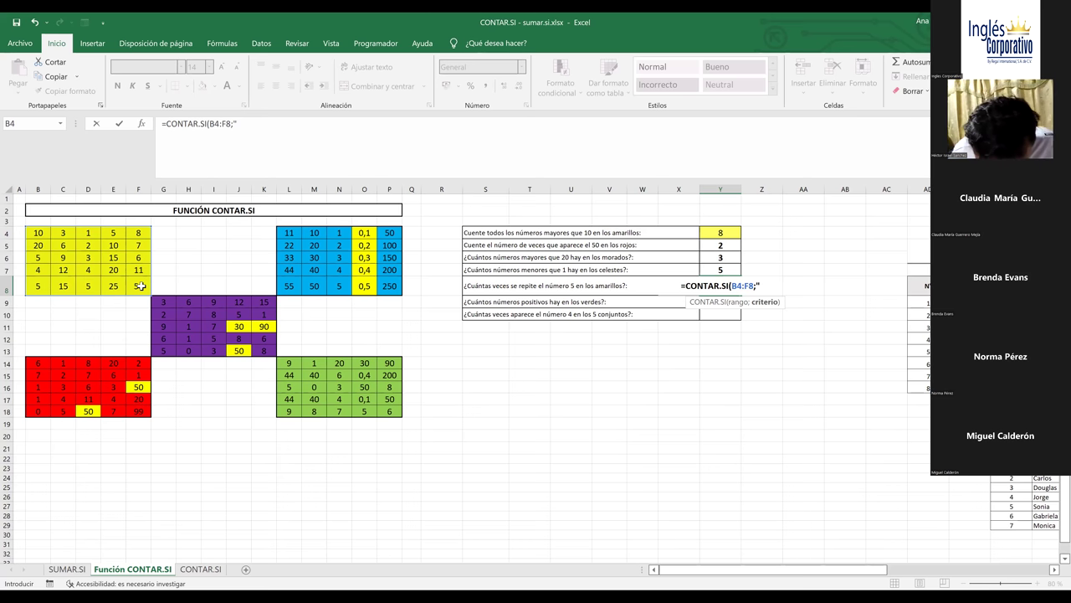
text(=)
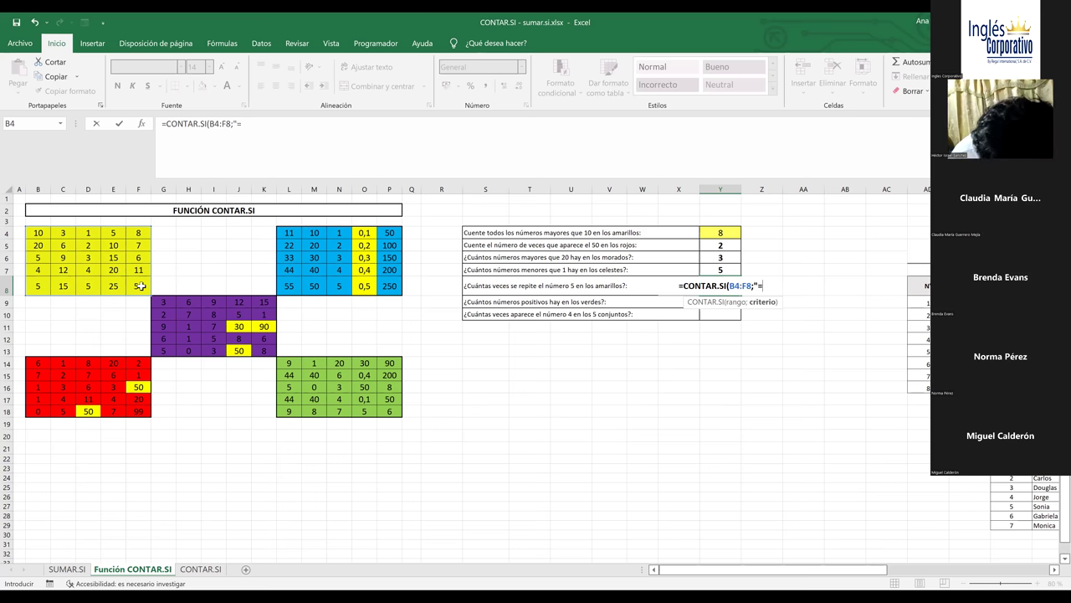
text(5")
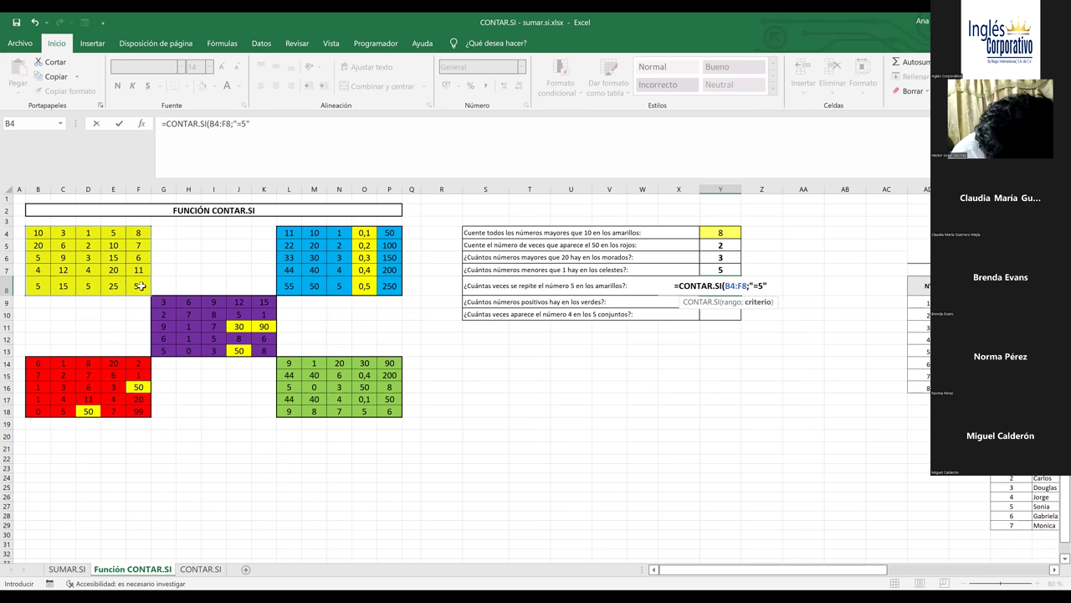
text())
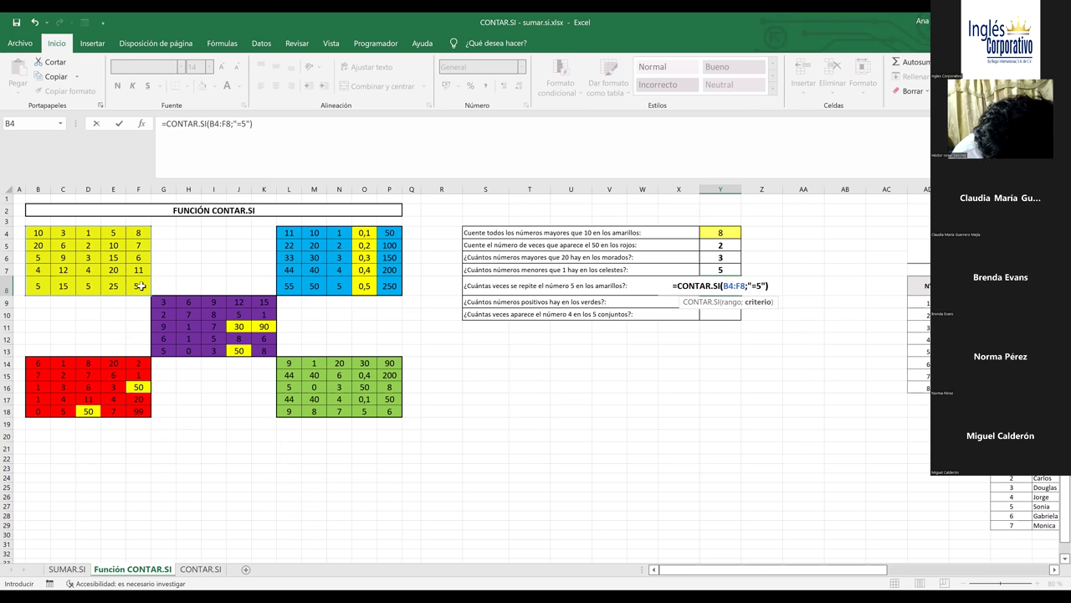
key(Return)
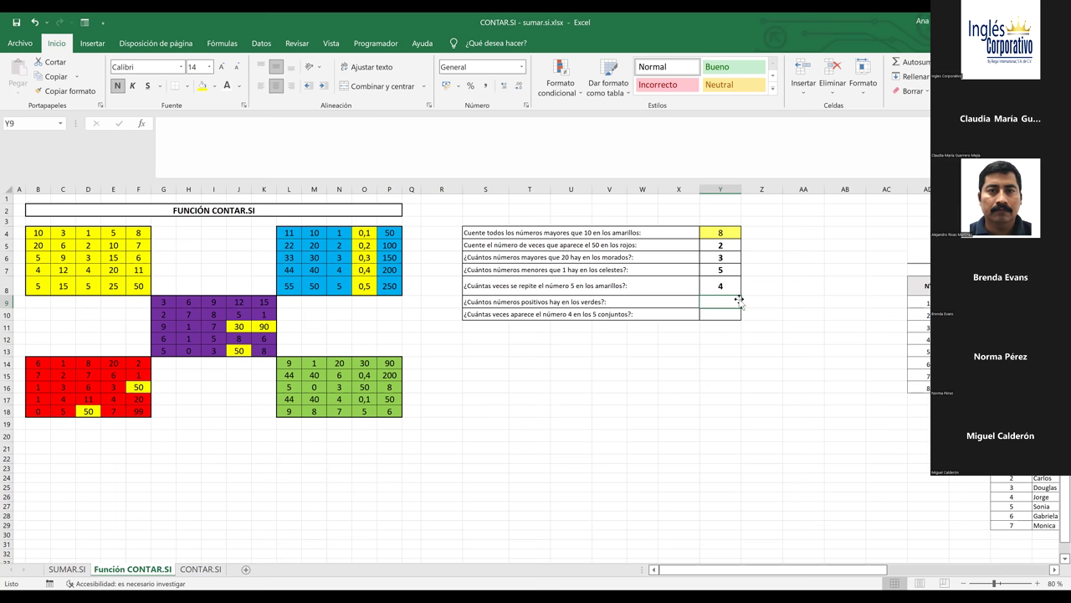
Step: Start a CONTAR.SI formula in Y9 for the positive numbers question, with the green block L14:P18 as its range
text(=)
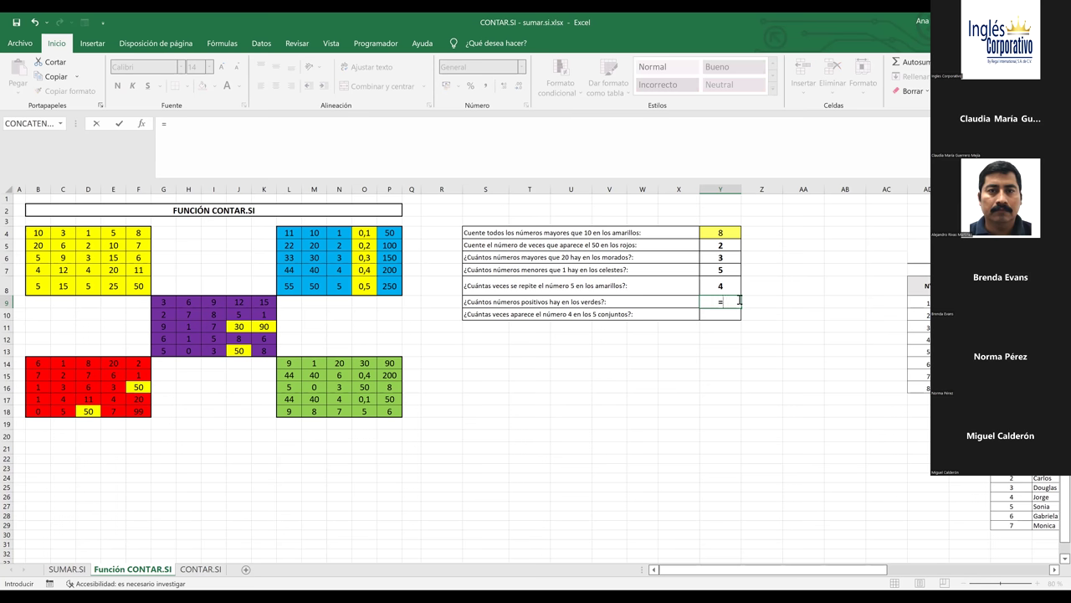
text(con)
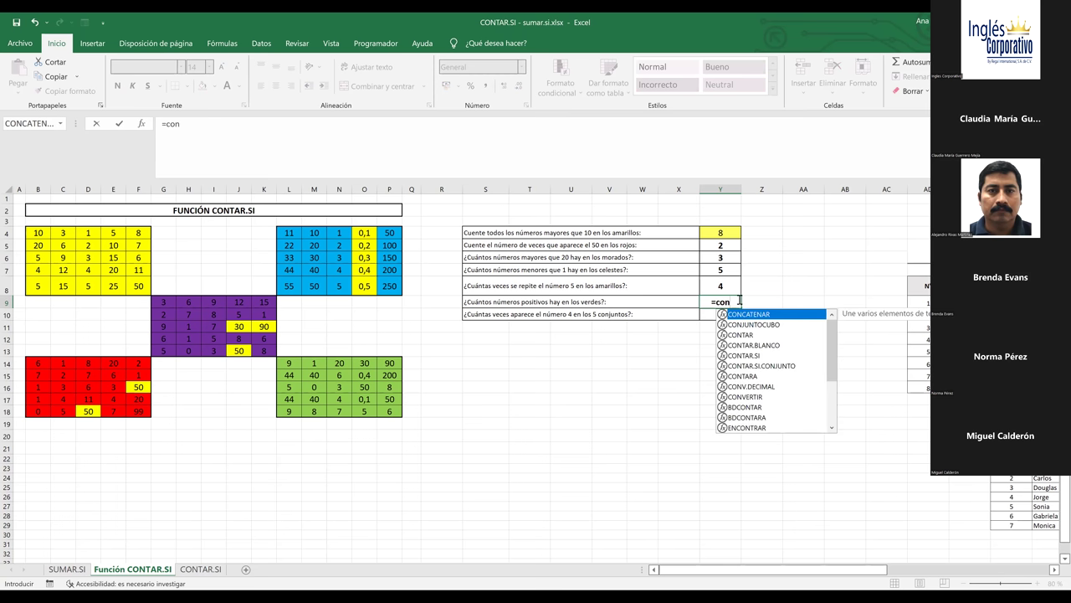
text(tar)
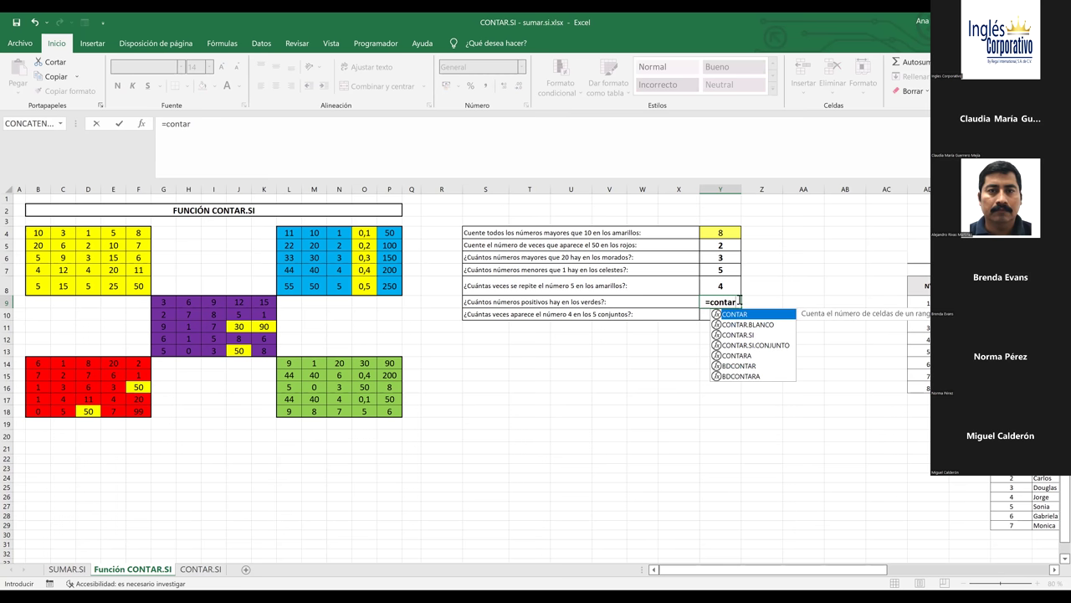
text(.)
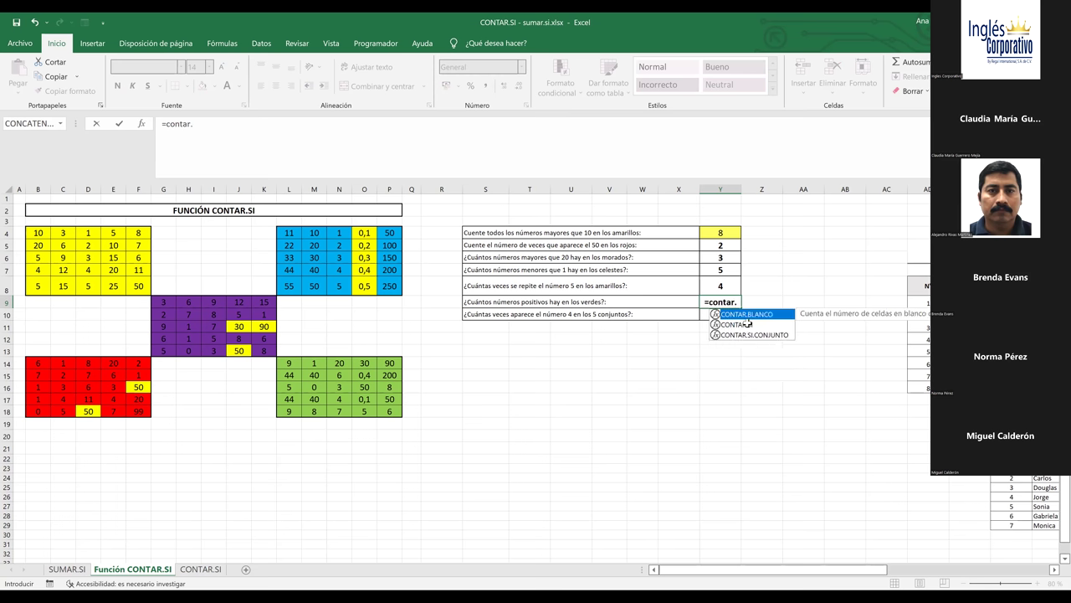
double_click(736, 324)
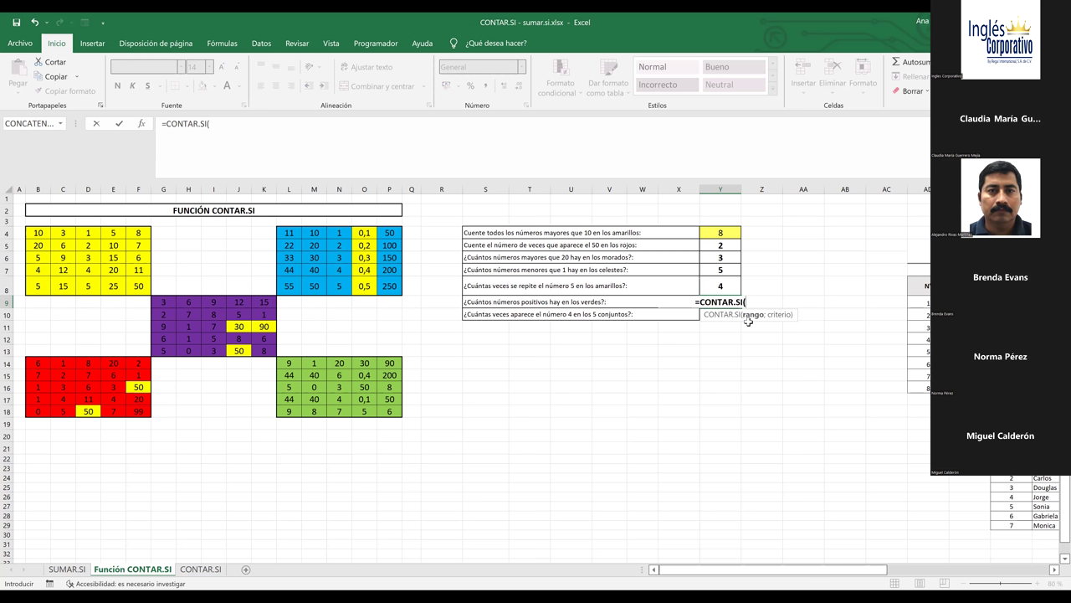
text(l14)
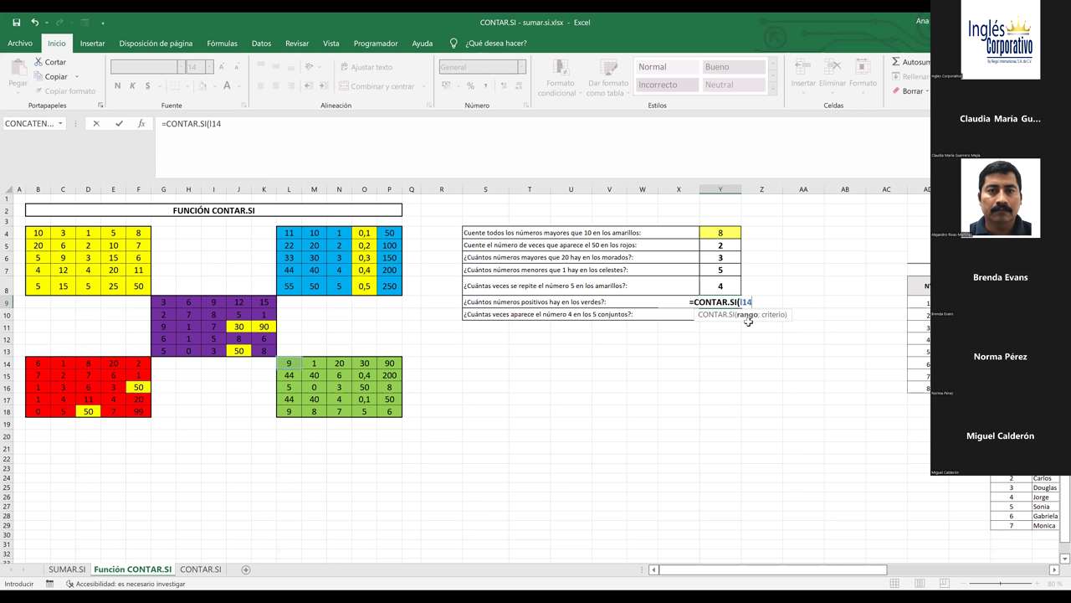
text(:)
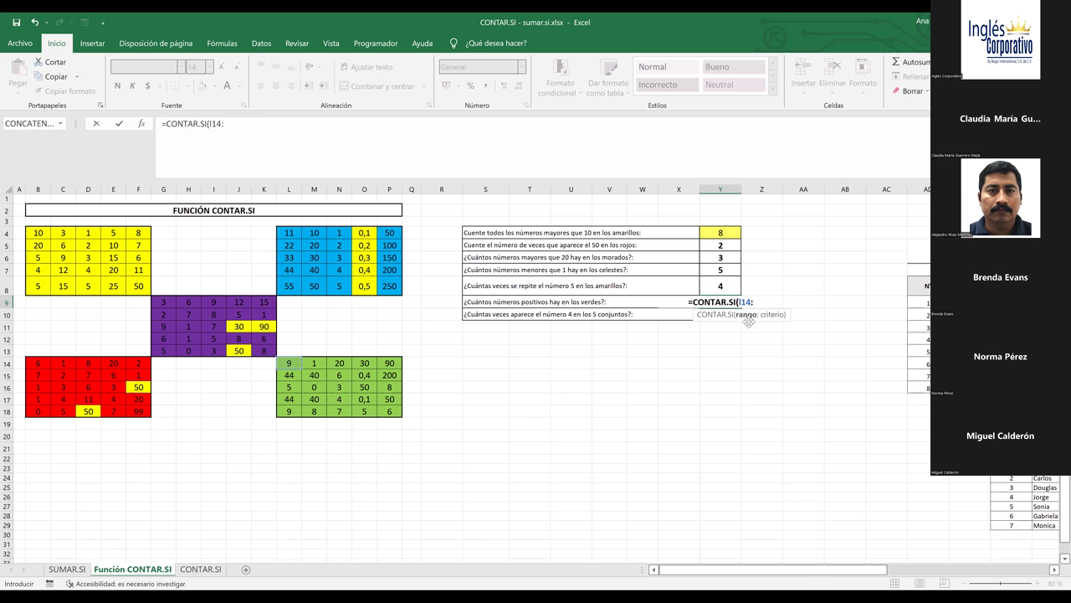
text(p1)
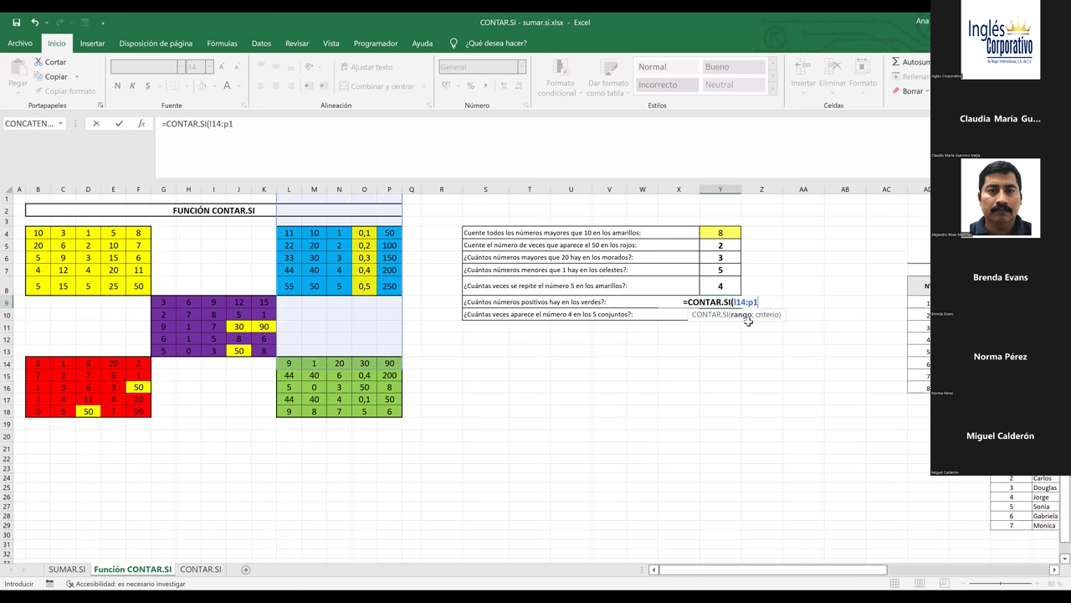
text(9)
key(BackSpace)
text(8)
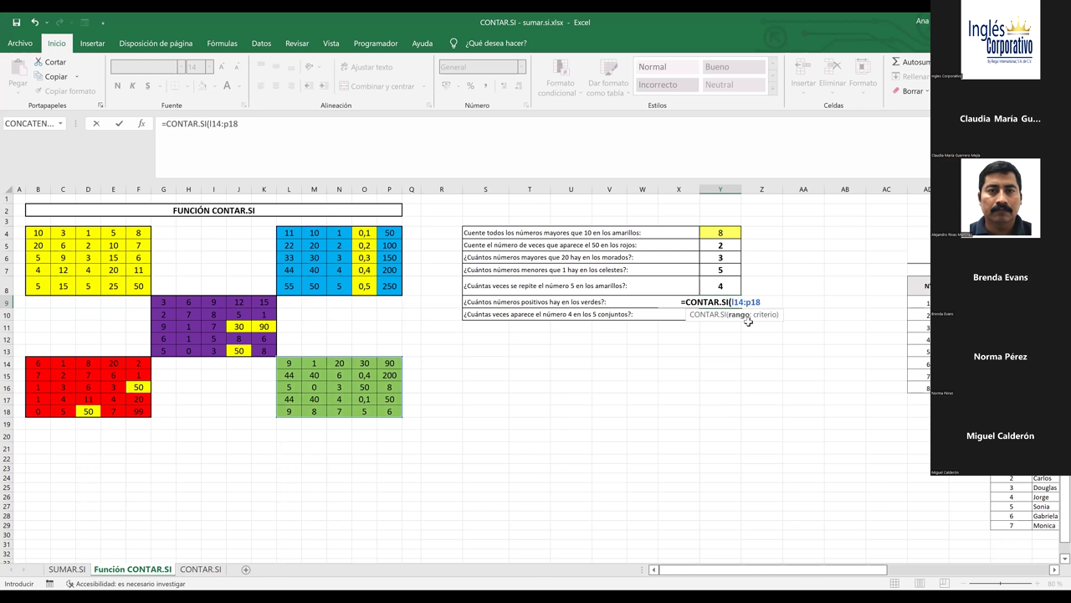
Step: Complete the Y9 formula with the criterion ">0", giving =CONTAR.SI(L14:P18;">0"), and review it against the green block
text(;)
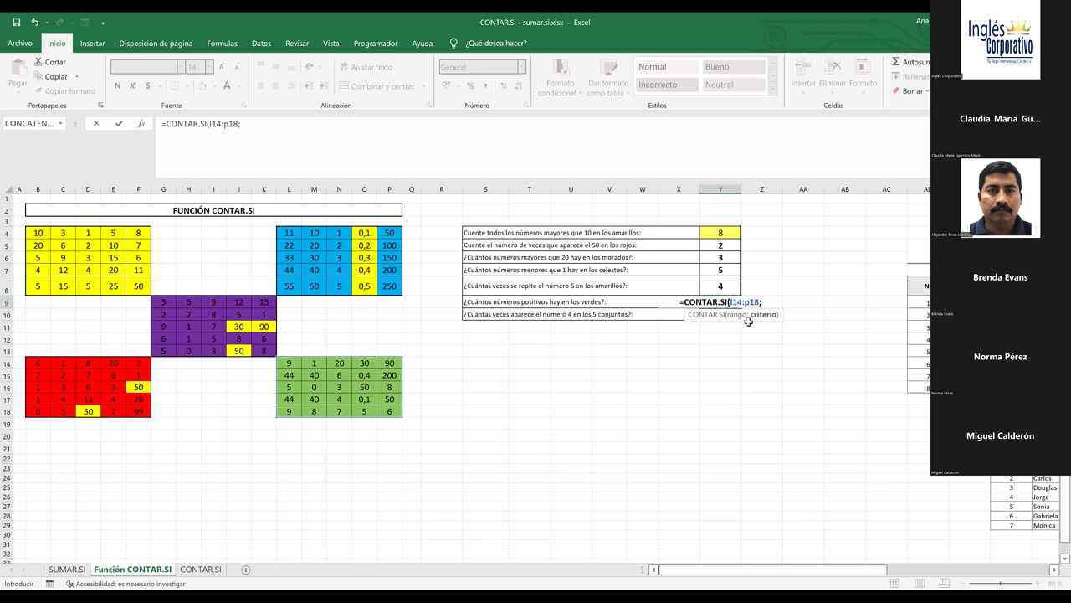
text(")
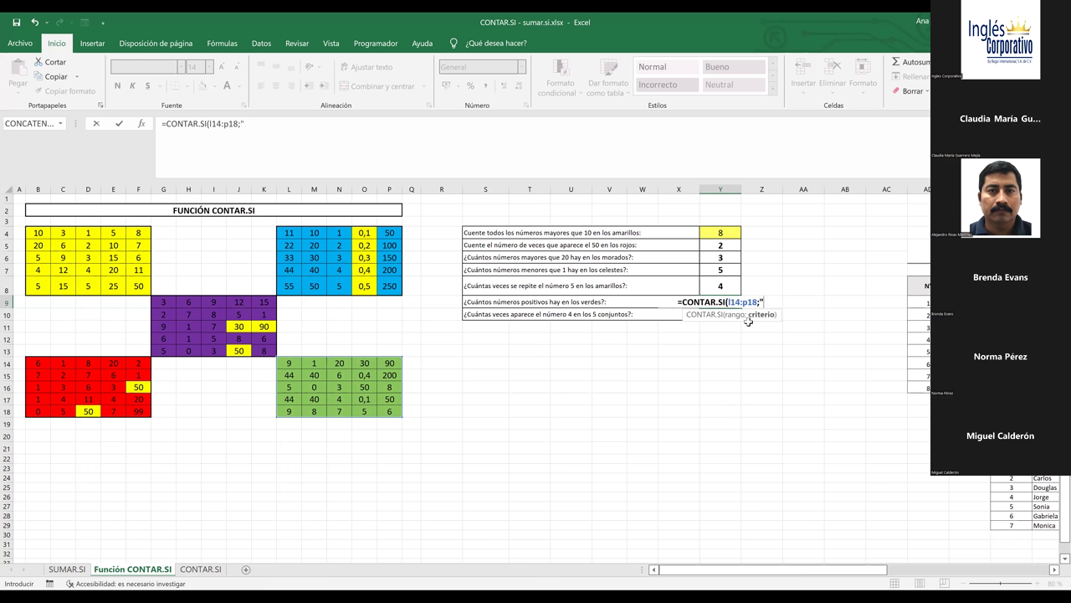
text(.)
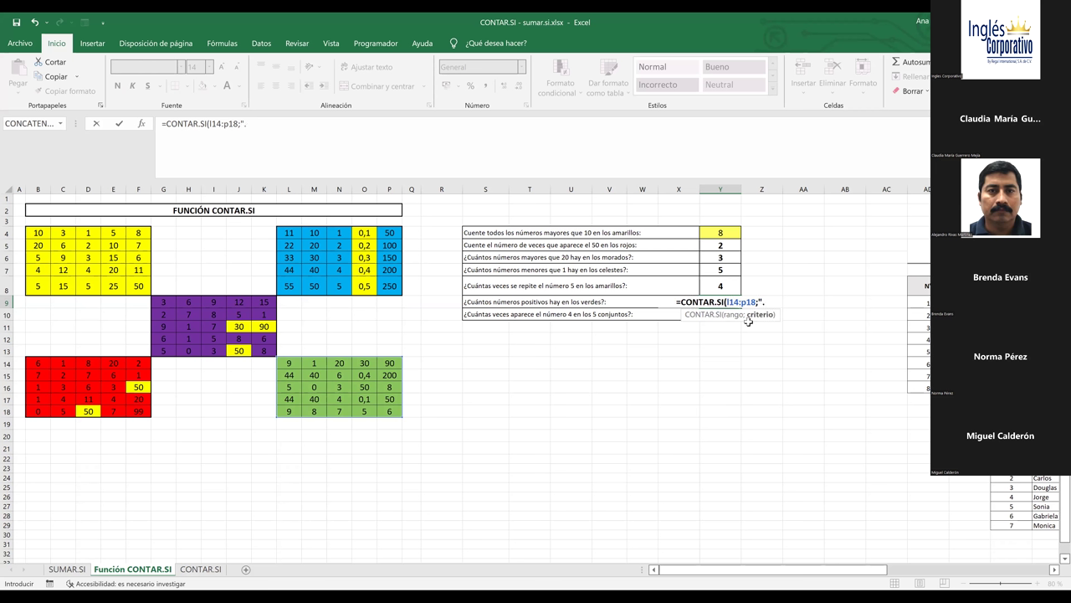
key(BackSpace)
text(>)
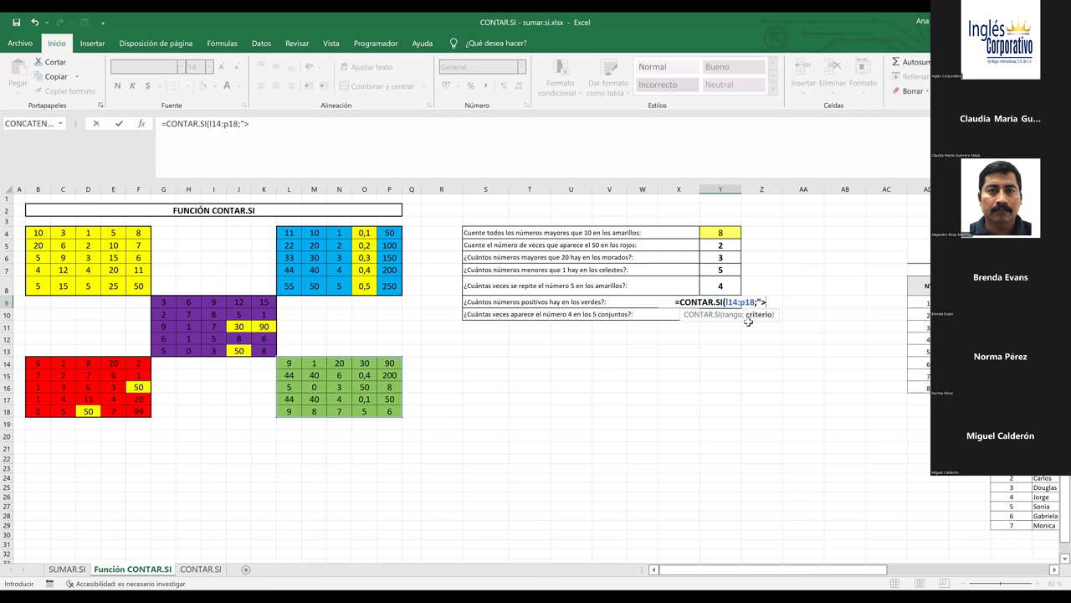
text(0)
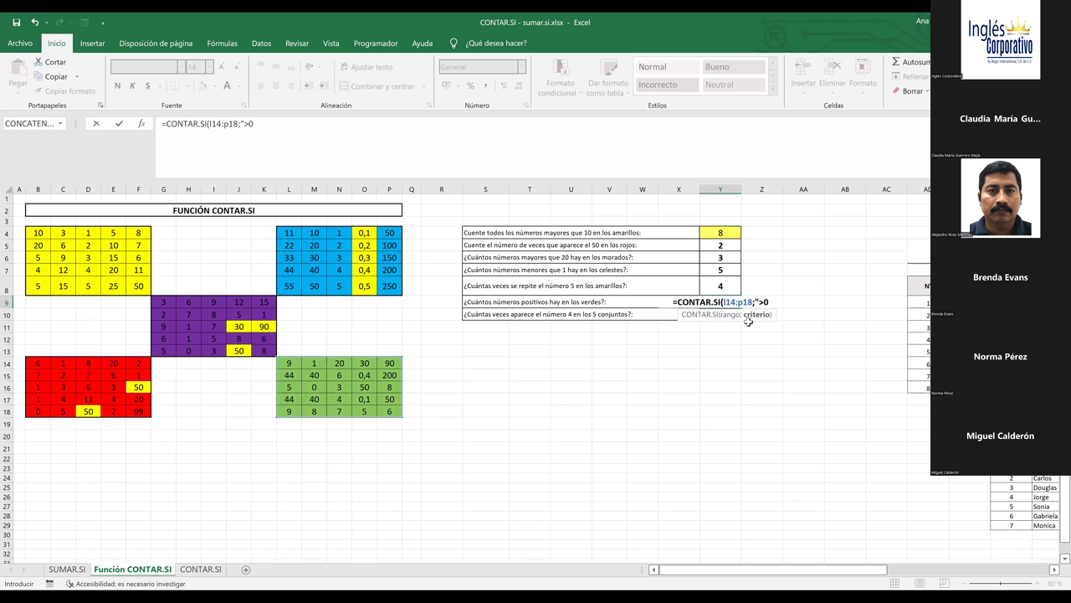
text(")
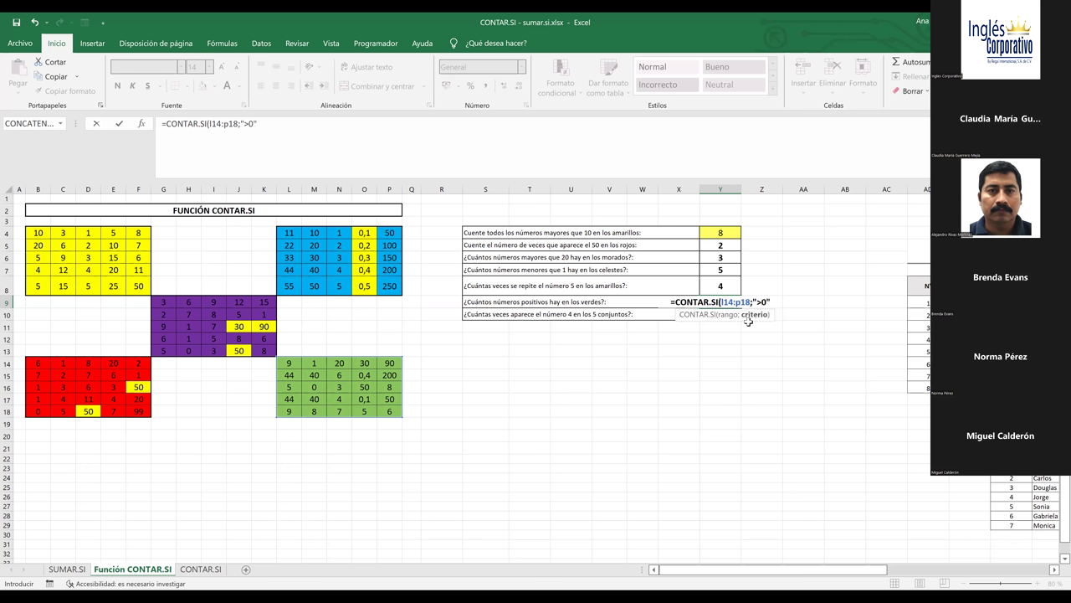
text())
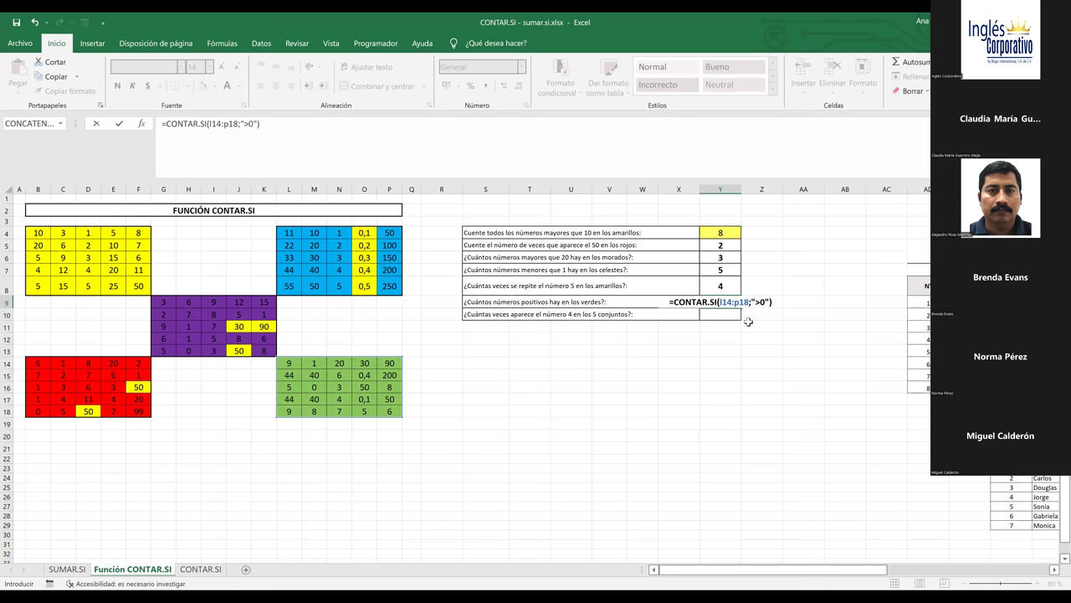
key(Return)
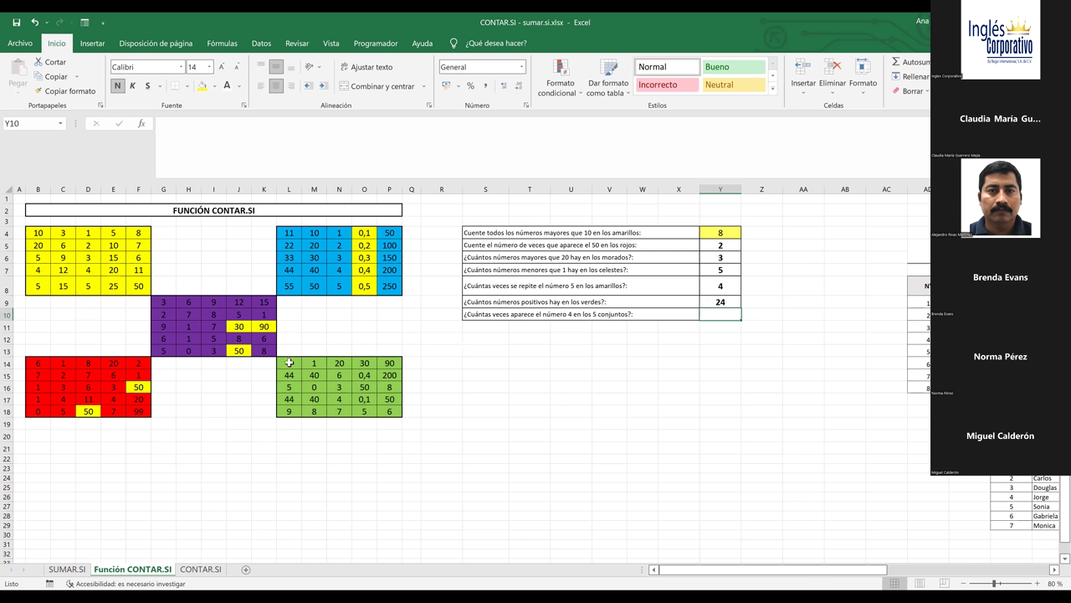
drag(338, 366, 399, 416)
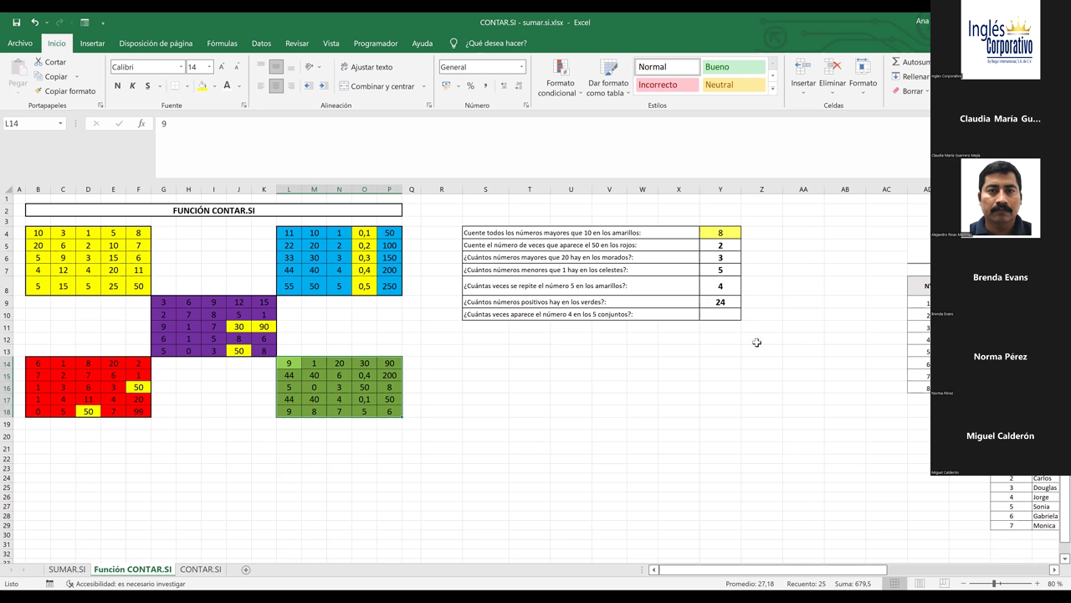
click(723, 303)
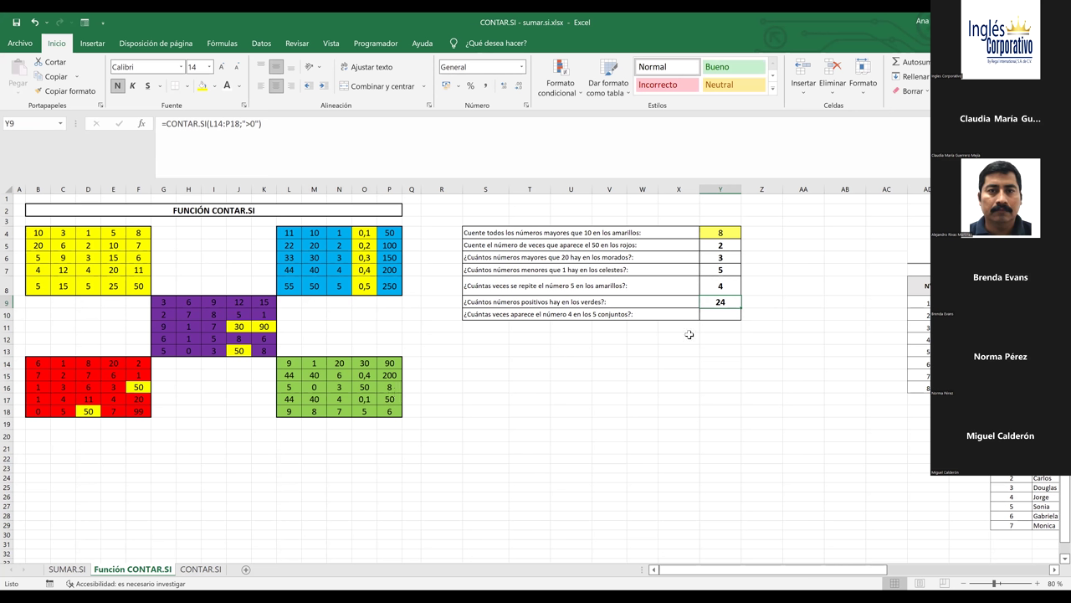
Step: Start a CONTAR.SI formula in Y10 for the number 4 question, with B4:P18 spanning all five blocks as its range
click(721, 315)
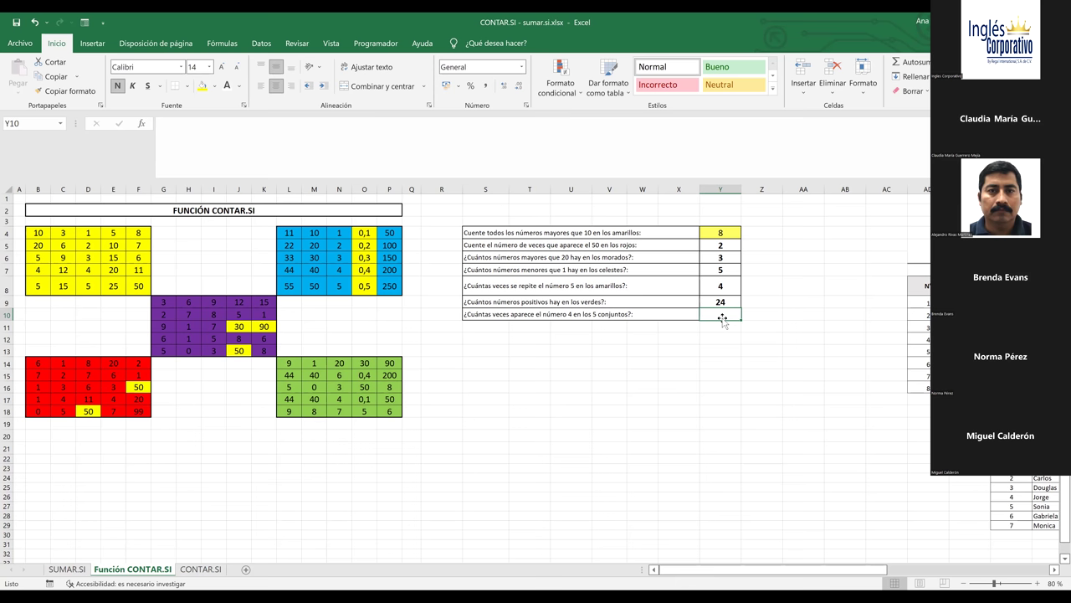
text(0)
key(BackSpace)
text(=)
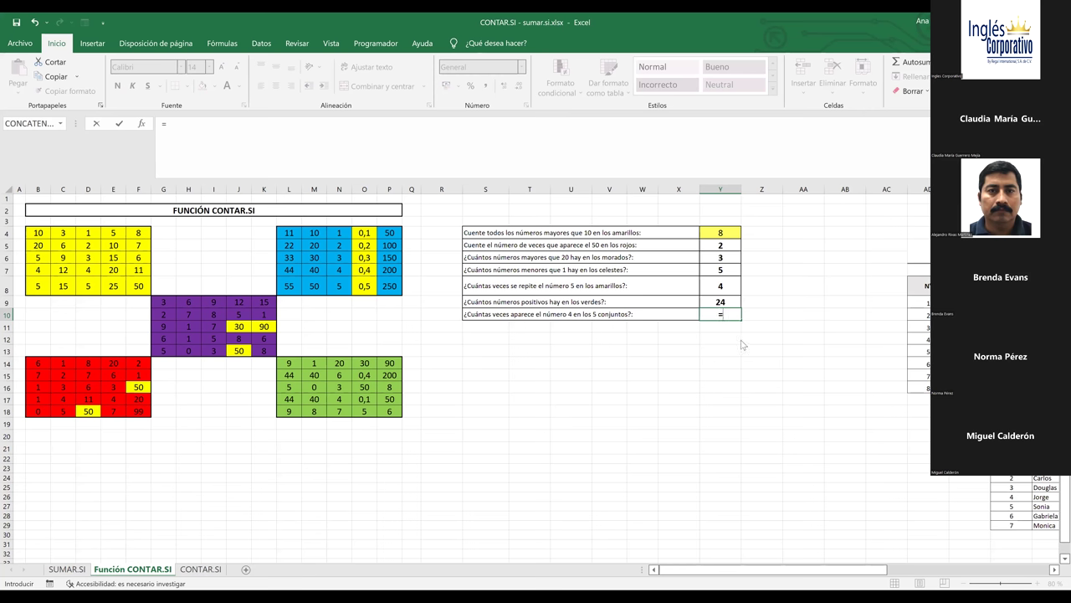
text(conta)
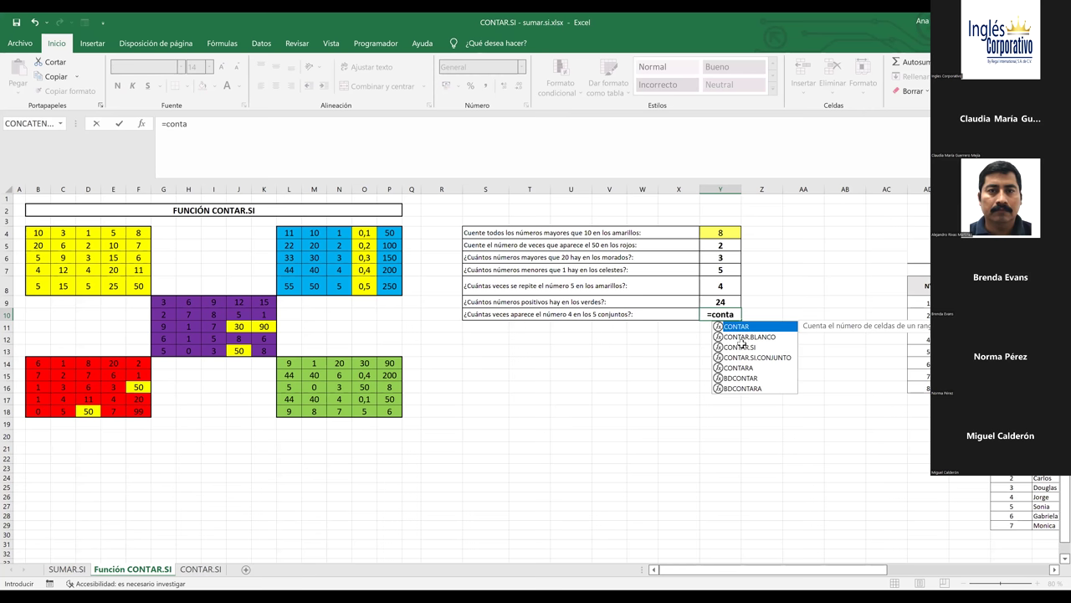
double_click(741, 346)
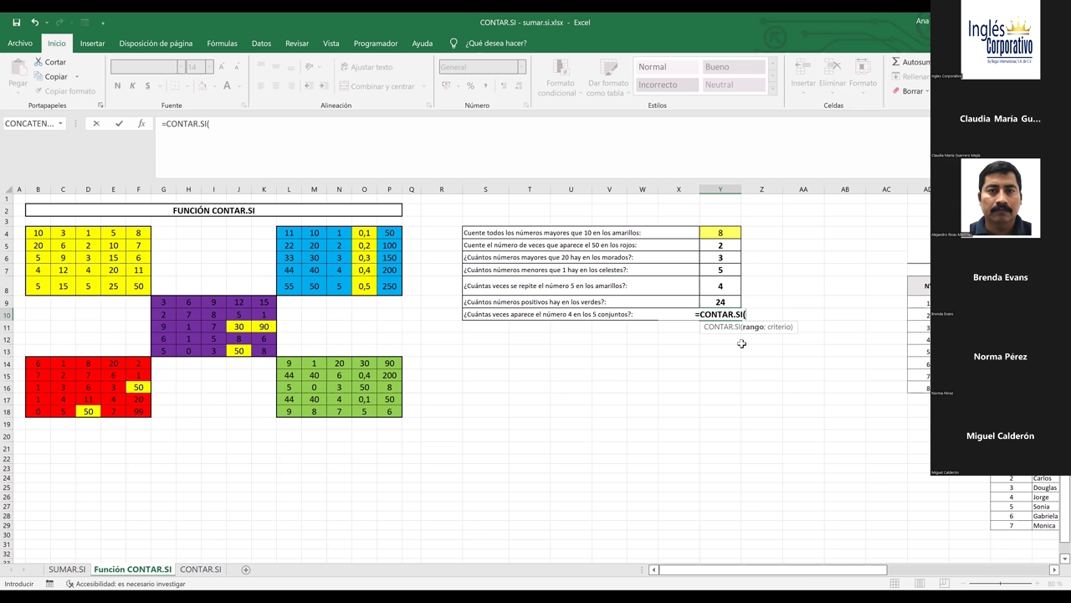
click(39, 234)
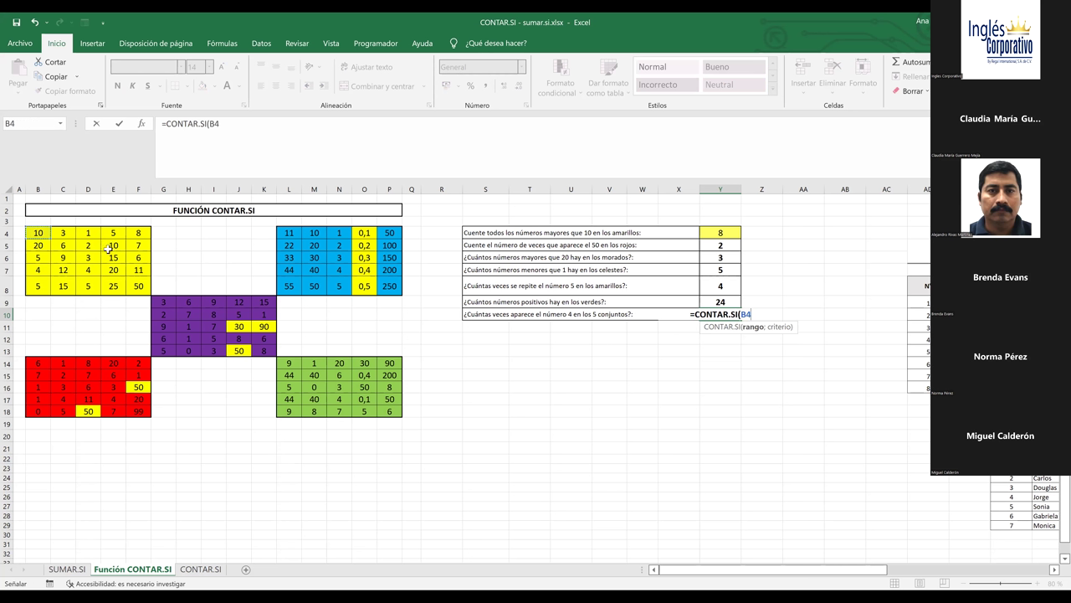
drag(108, 248, 108, 249)
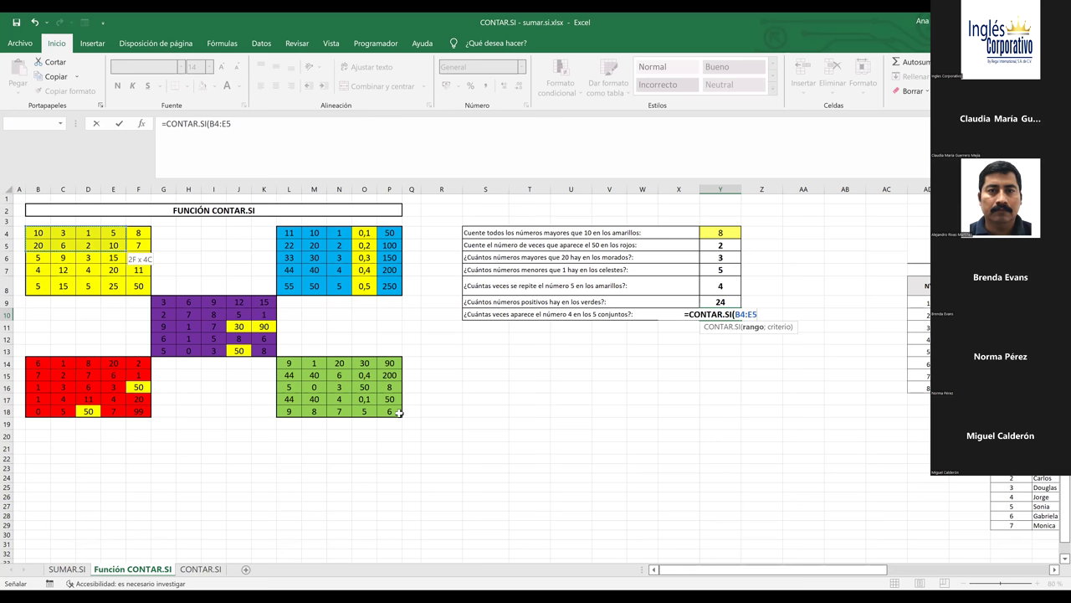
drag(398, 411, 399, 412)
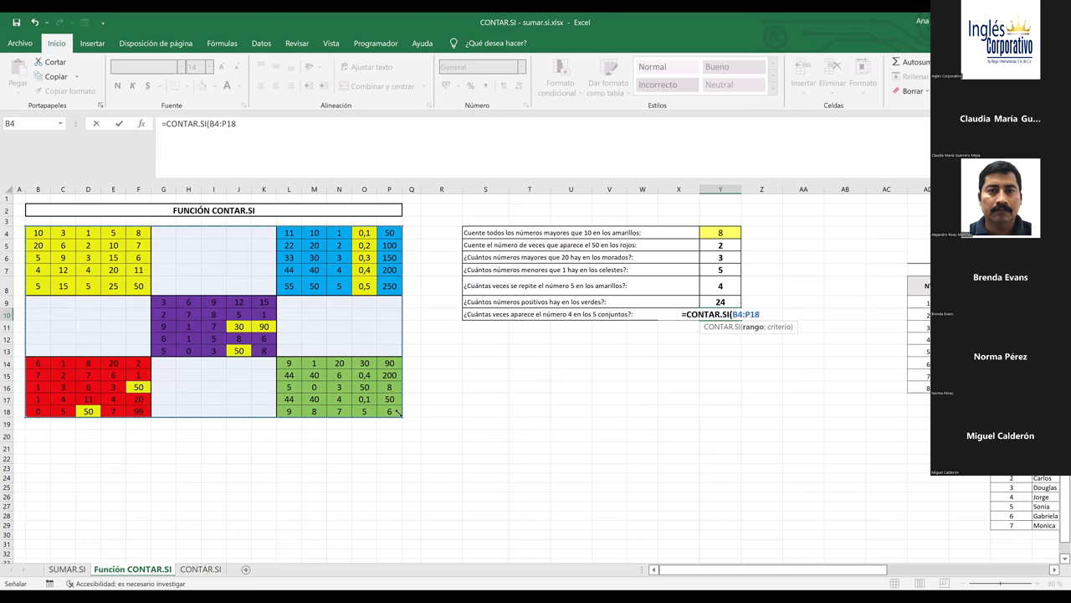
drag(398, 412, 398, 411)
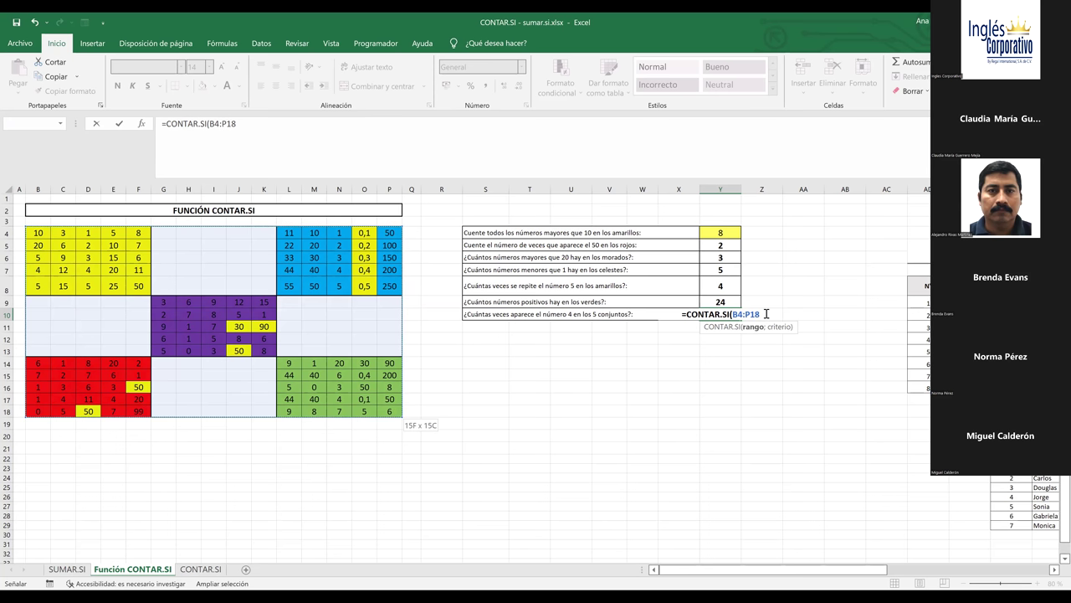
Step: Complete the Y10 formula with the criterion "=4", giving =CONTAR.SI(B4:P18;"=4"), and review it against its question and the yellow and light-blue blocks
text(;)
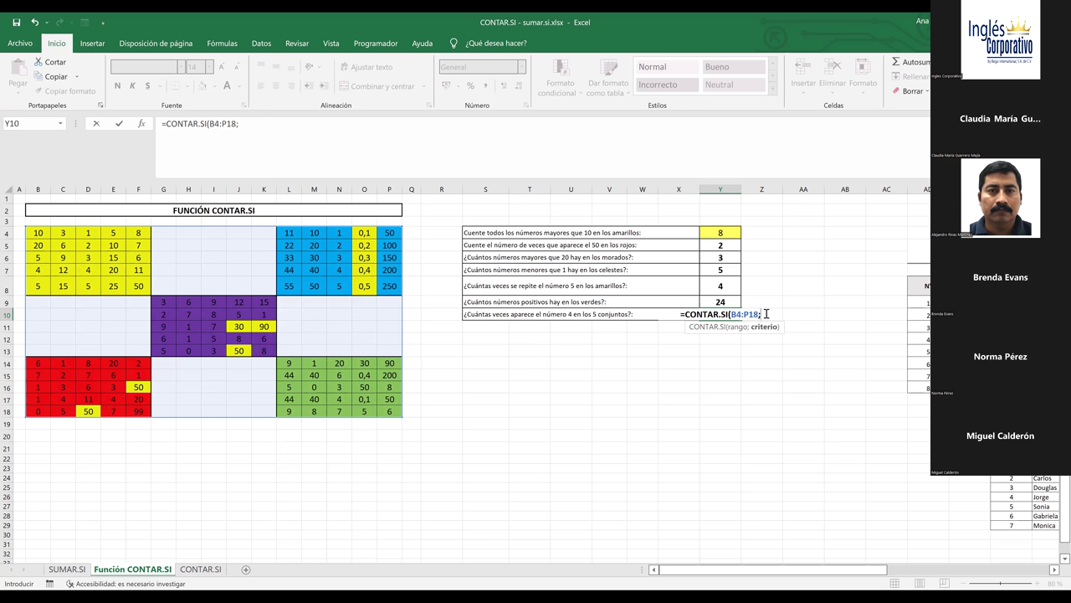
text(@)
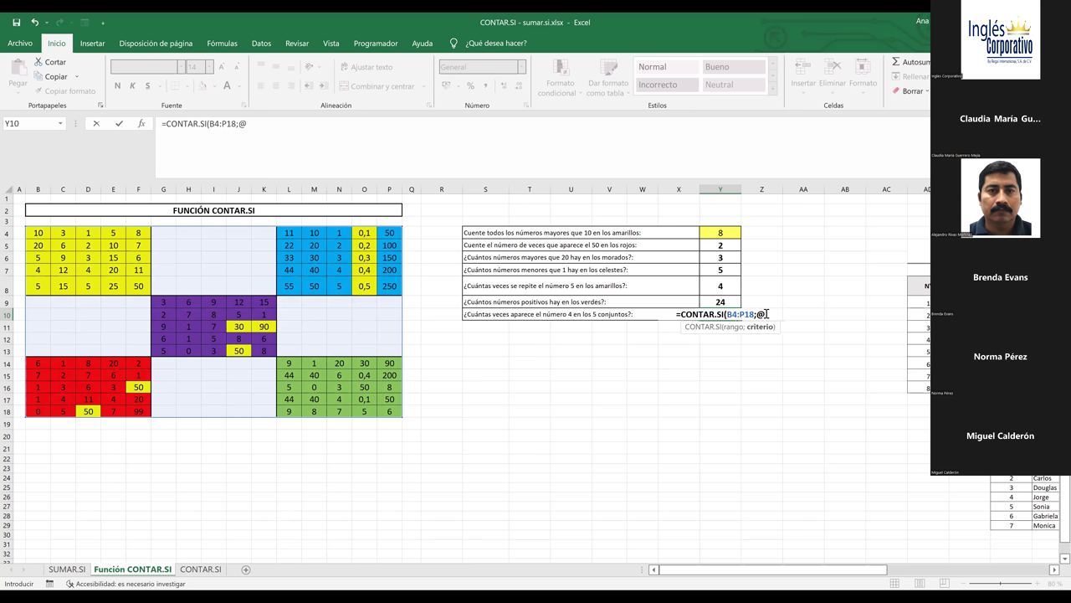
key(BackSpace)
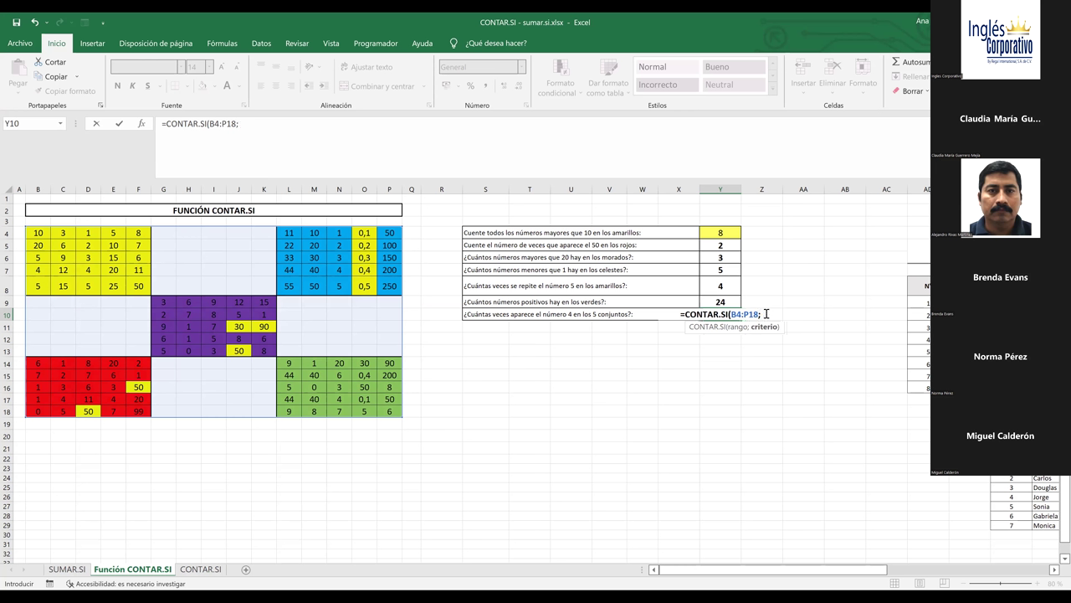
text(")
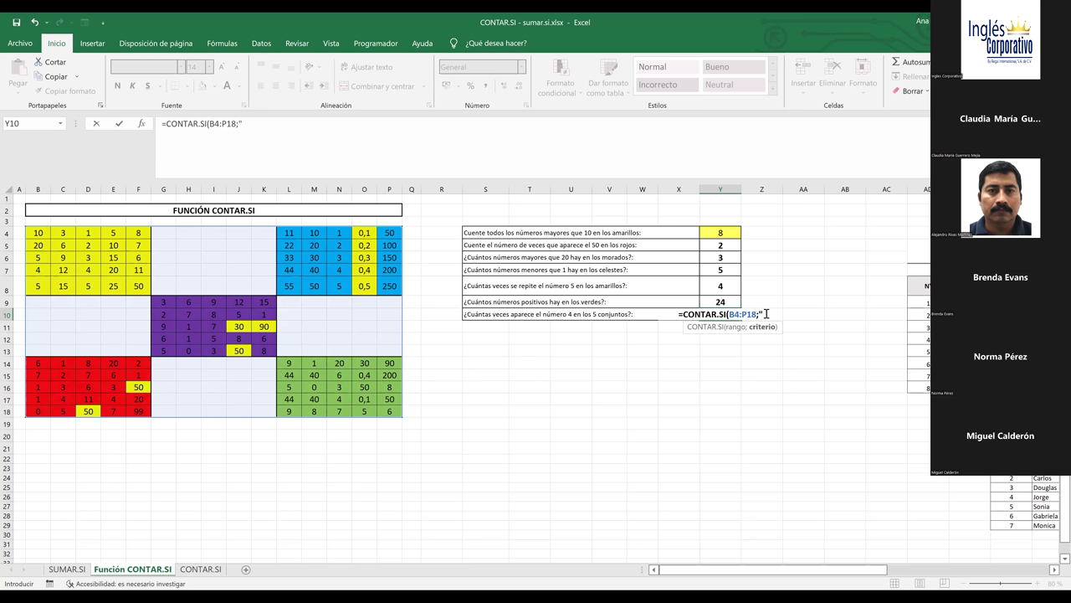
text(=)
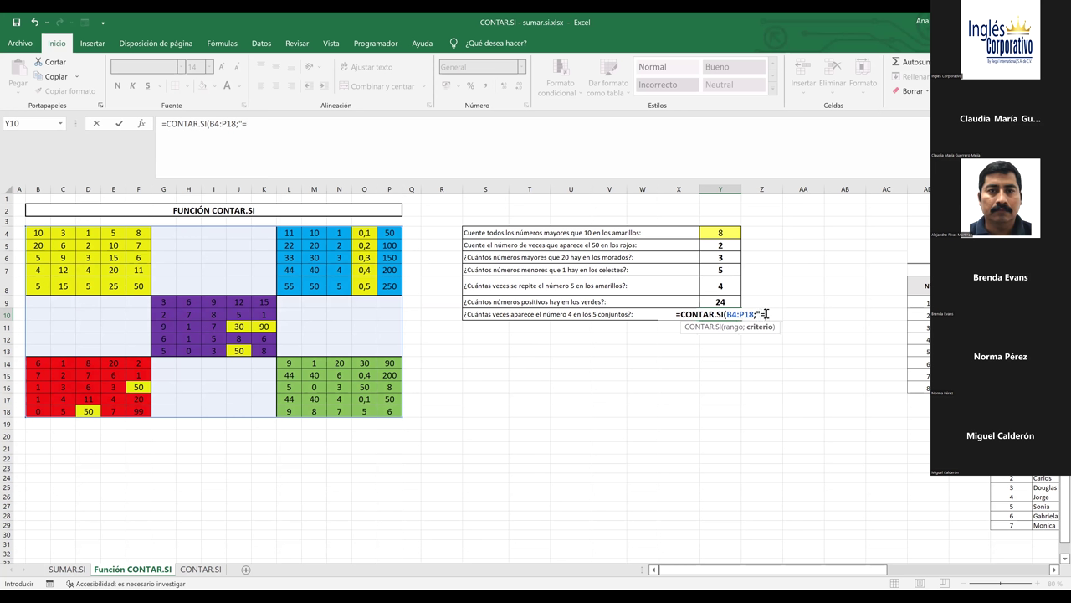
text(4)
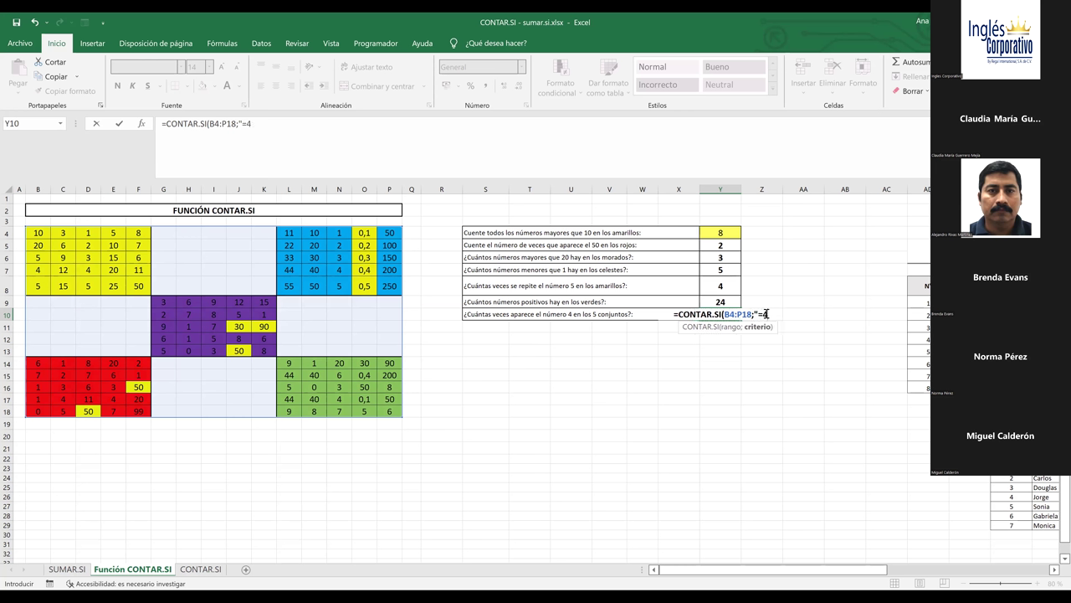
text(")
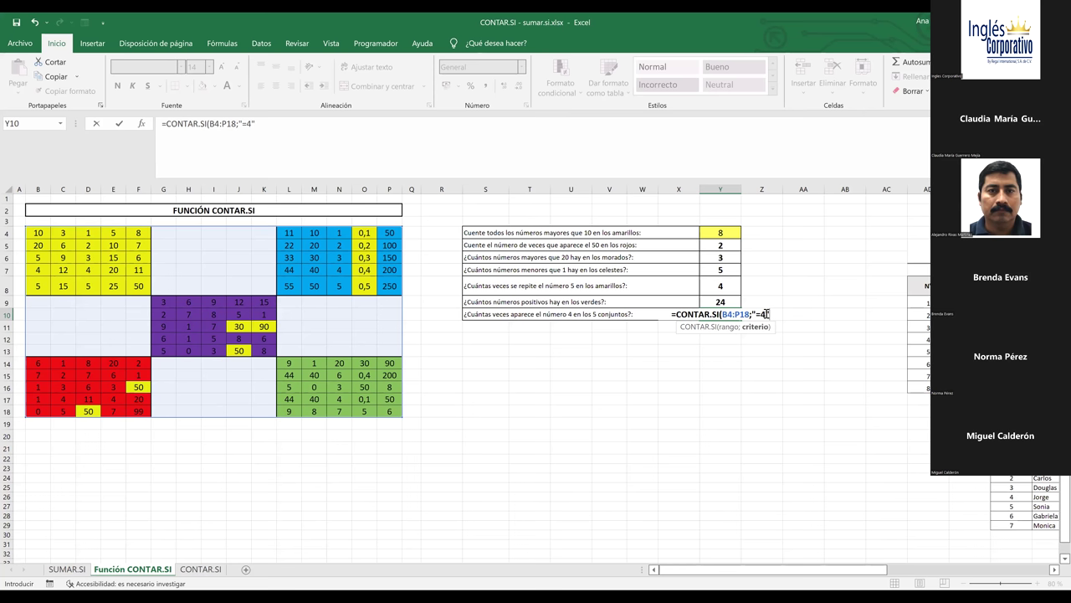
text())
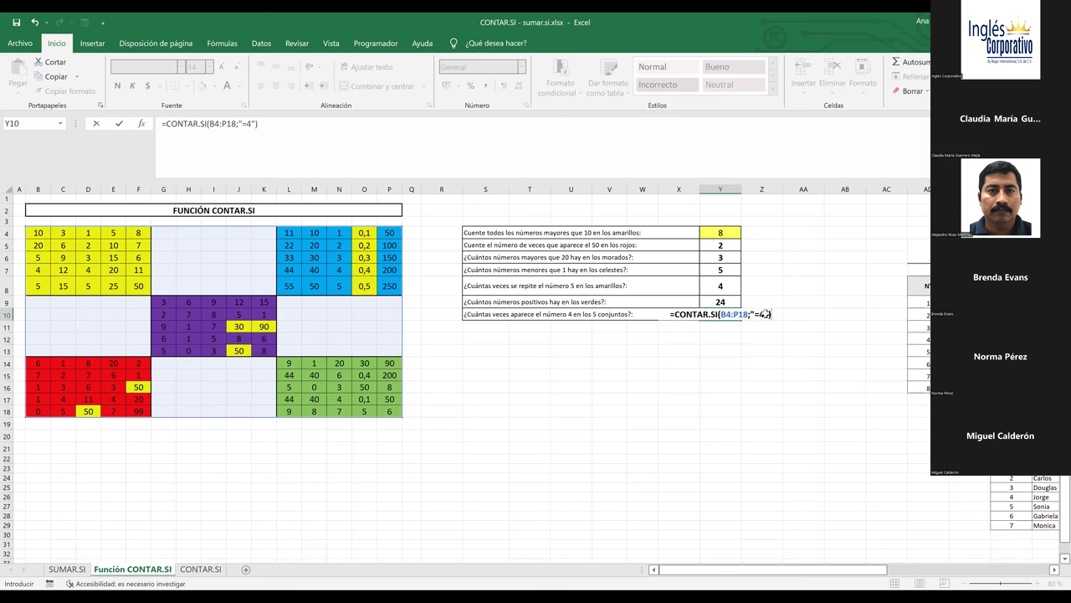
key(Return)
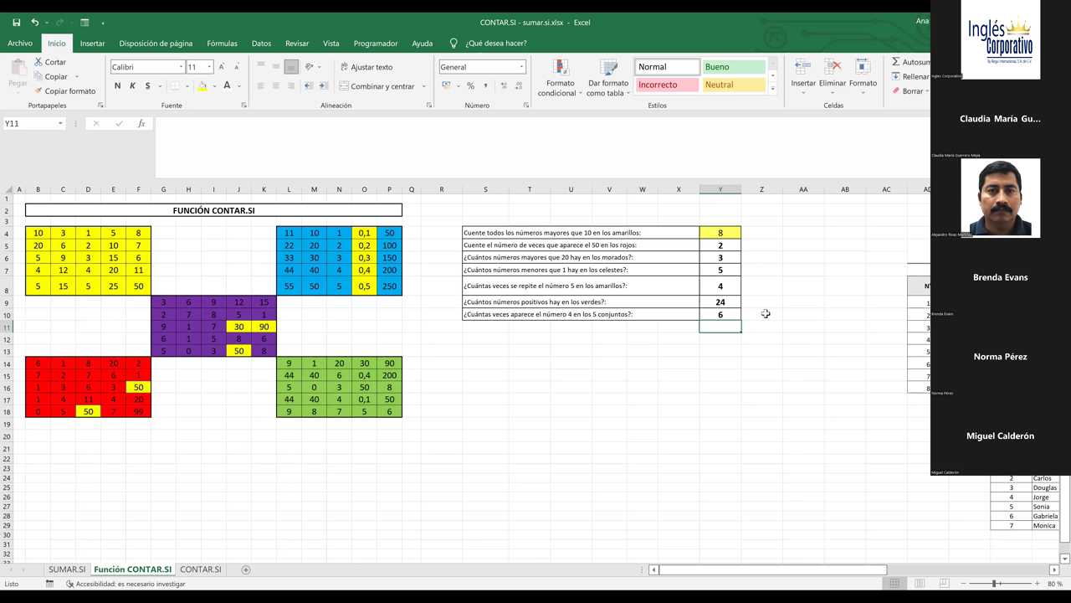
click(718, 314)
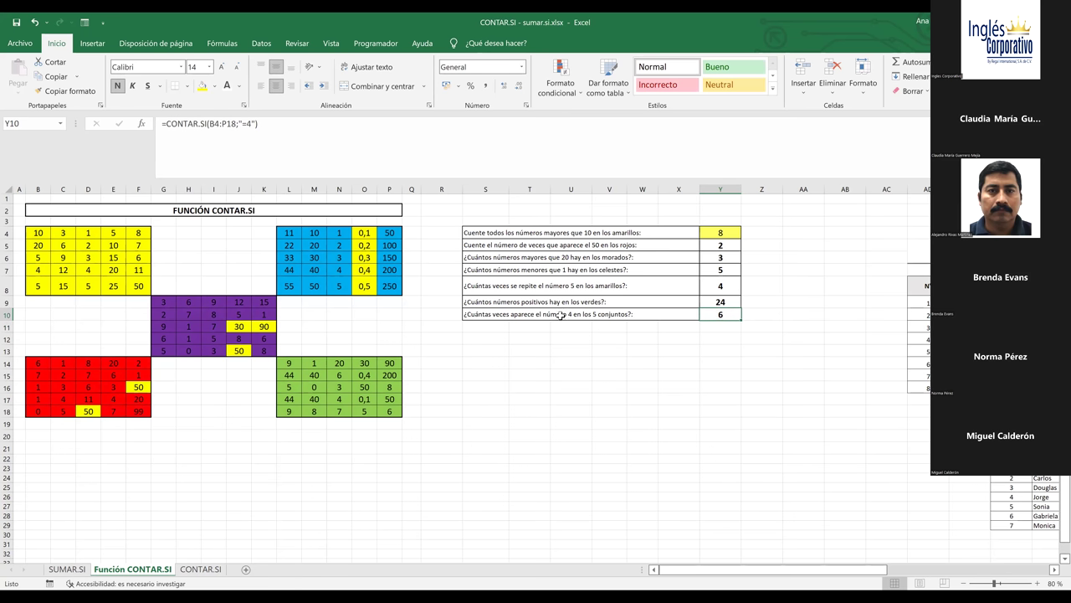
click(569, 315)
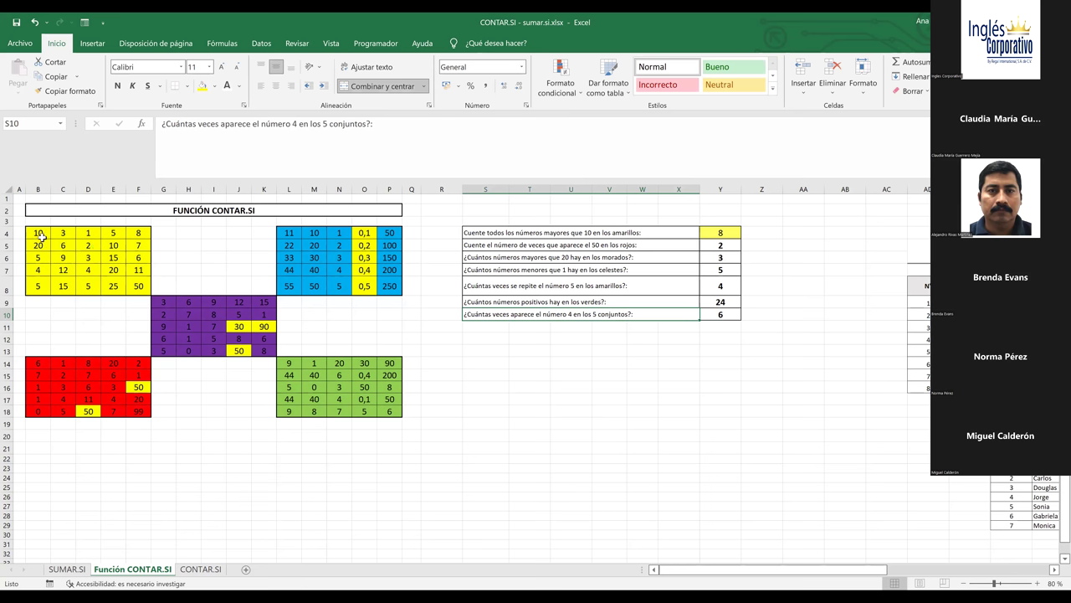
drag(40, 236, 145, 285)
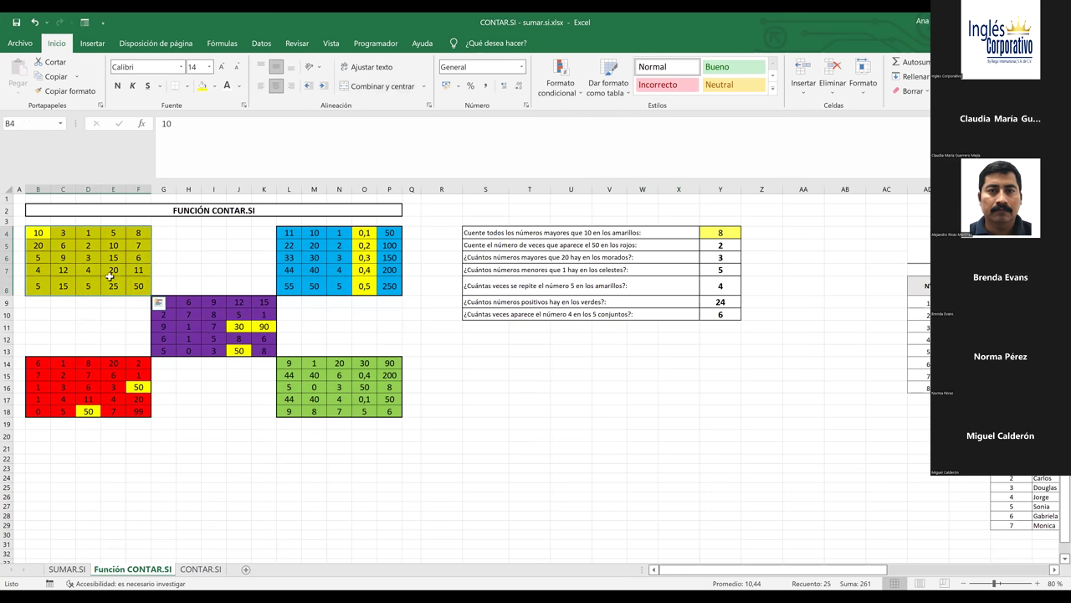
drag(291, 239, 389, 285)
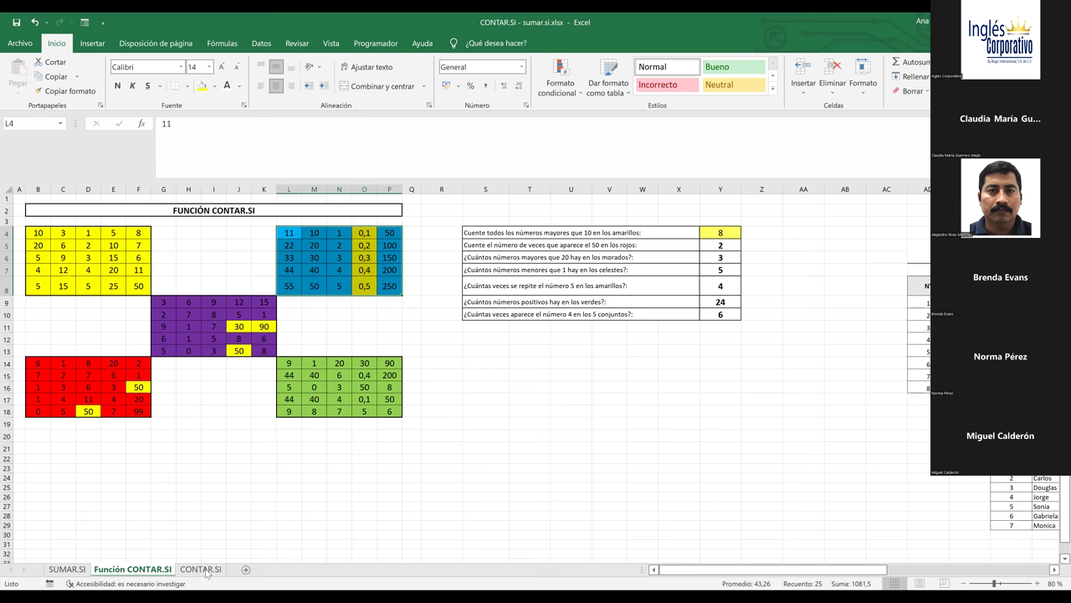
click(617, 435)
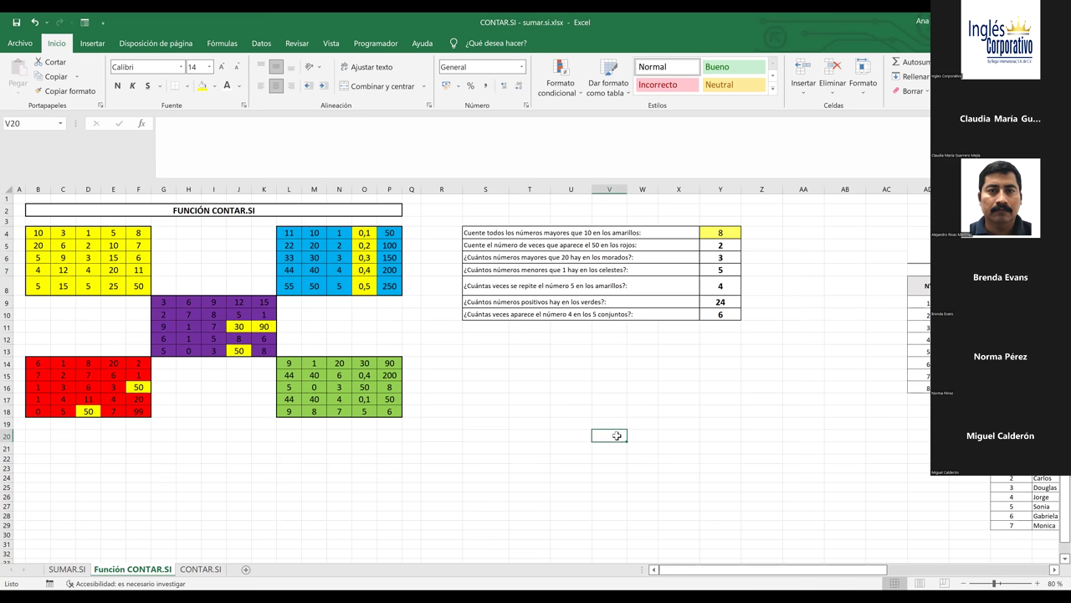
Step: Widen the Nombre column AE of the PROMEDIO DE NOTAS TRIMESTRALES table so the full student names fit
drag(834, 572, 834, 573)
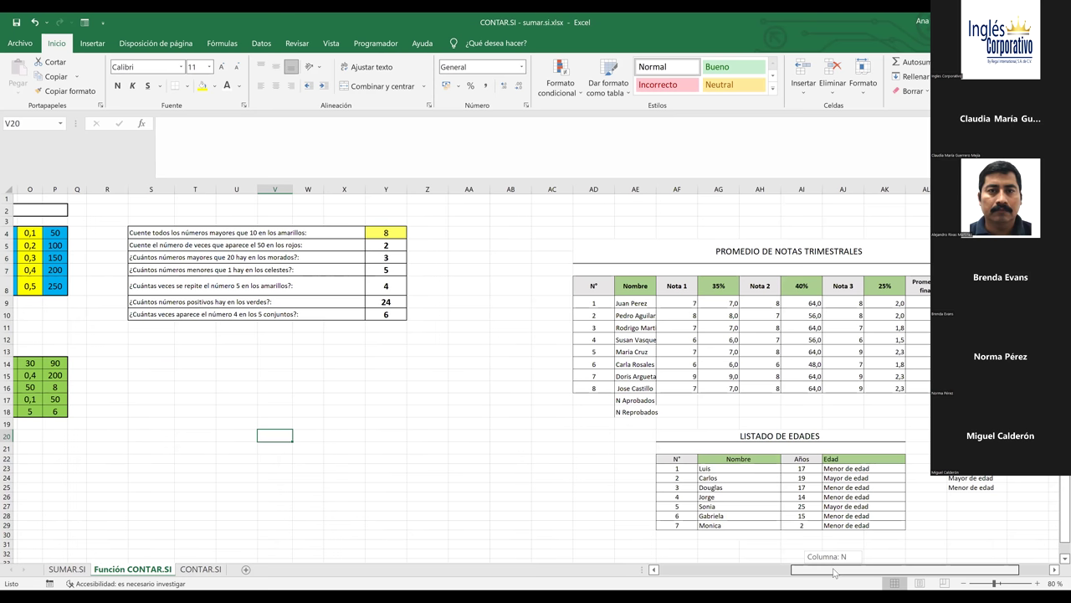
drag(833, 573, 837, 572)
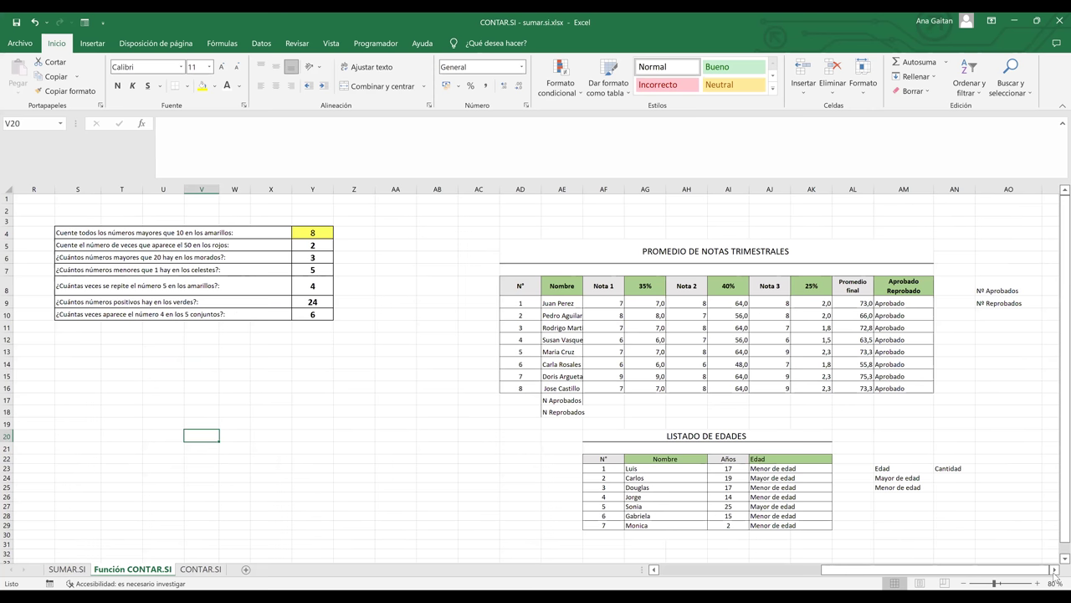
click(1054, 569)
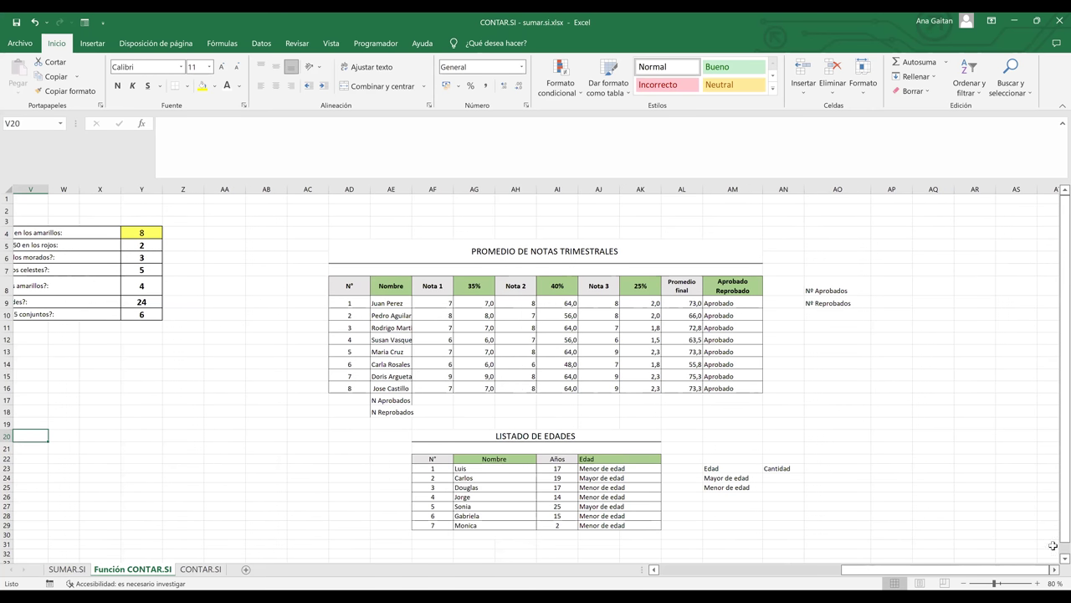
click(1038, 582)
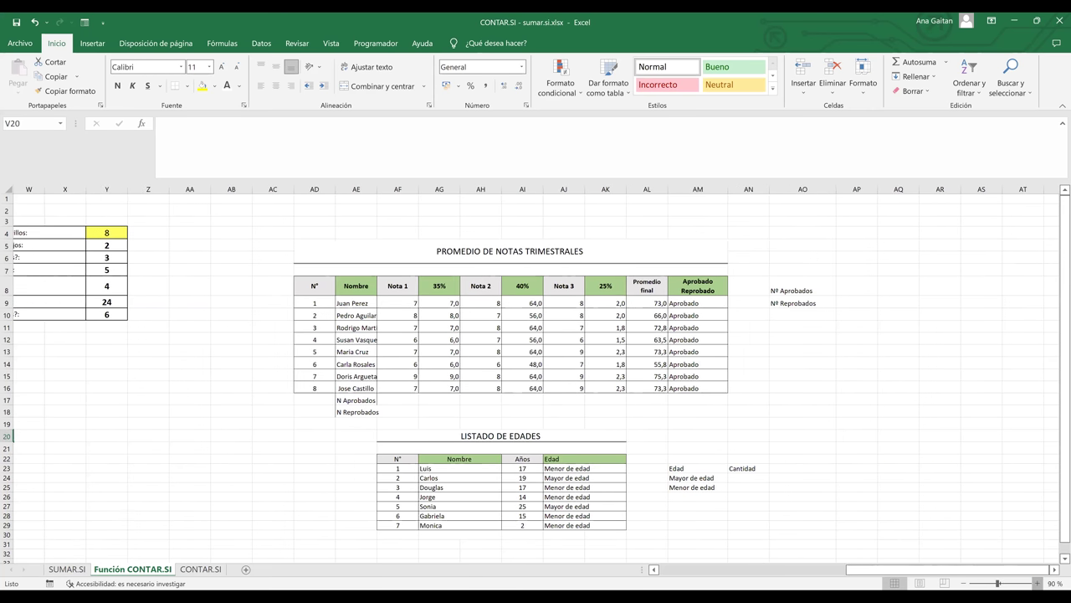
click(1038, 583)
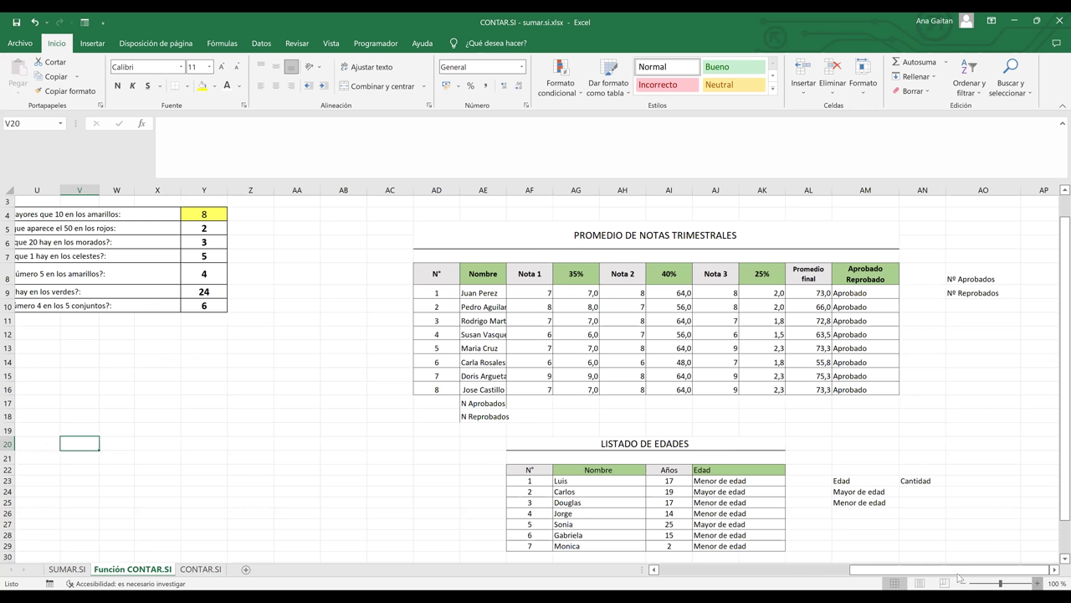
scroll(1044, 432, up, 2)
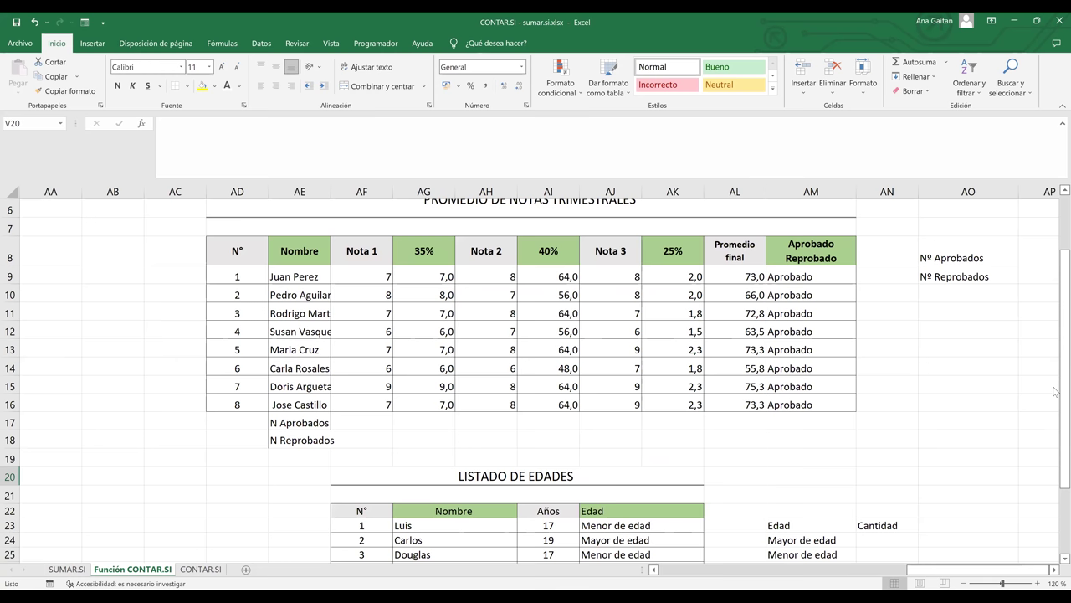
scroll(1055, 392, up, 1)
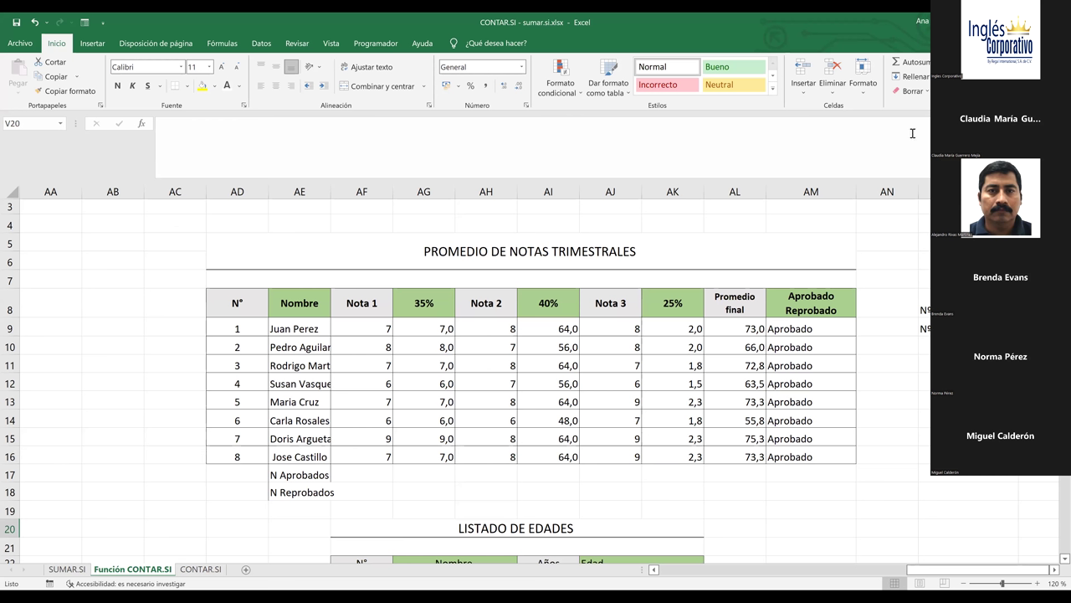
click(839, 495)
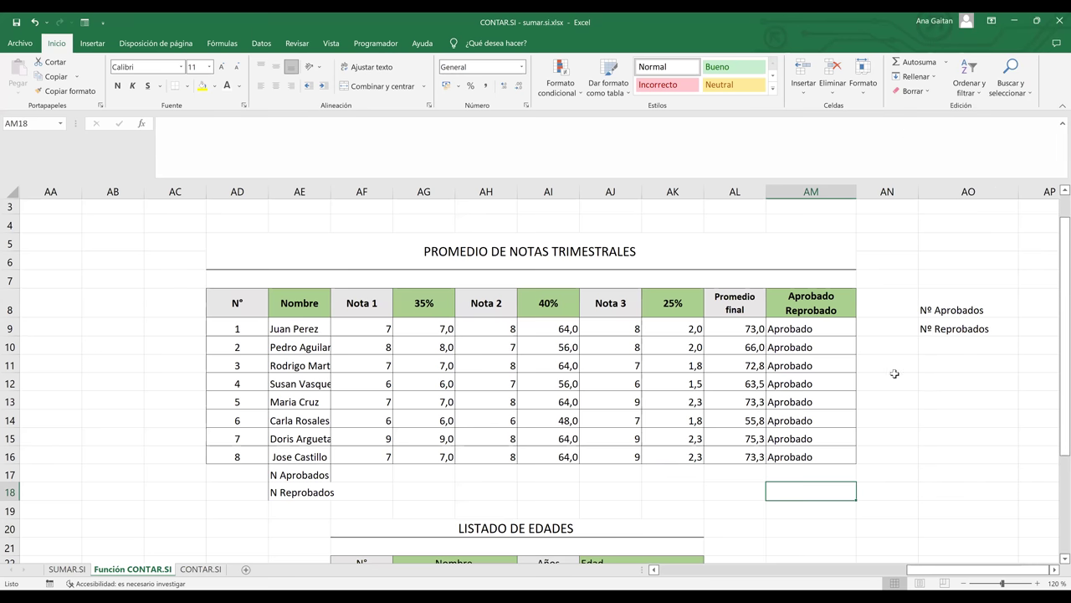
drag(1056, 368, 1055, 406)
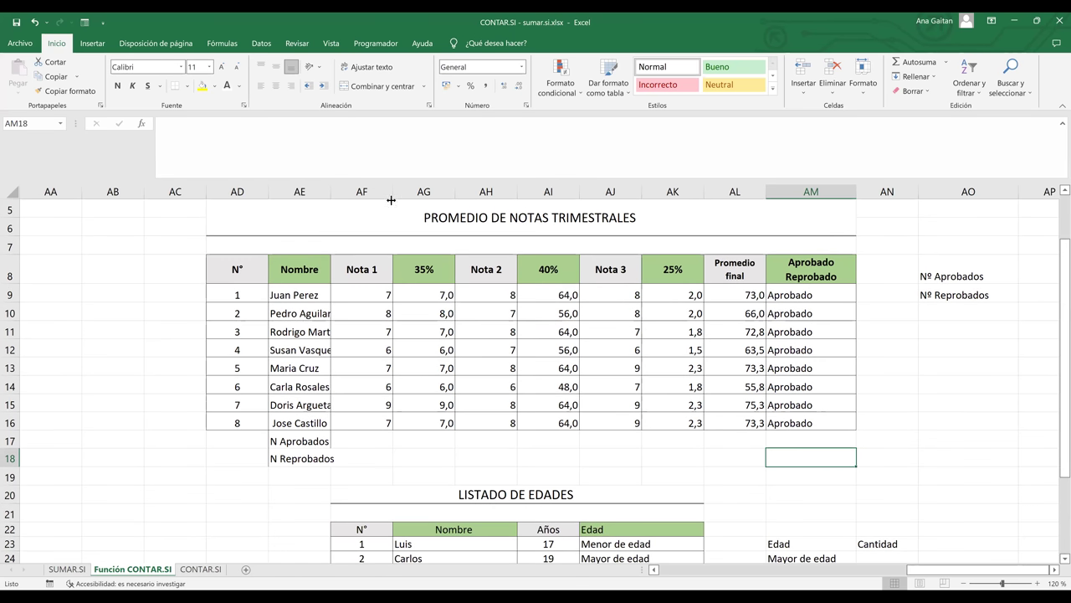
drag(408, 201, 409, 201)
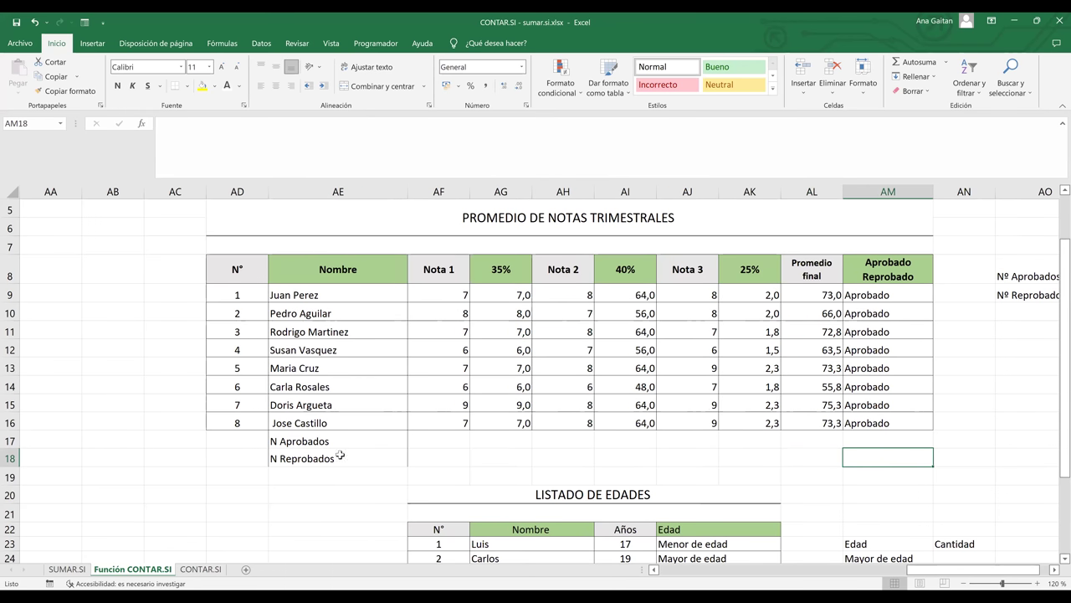
Step: Apply all borders to AO8:AP9, covering the Nº Aprobados and Nº Reprobados labels and their answer cells
click(540, 213)
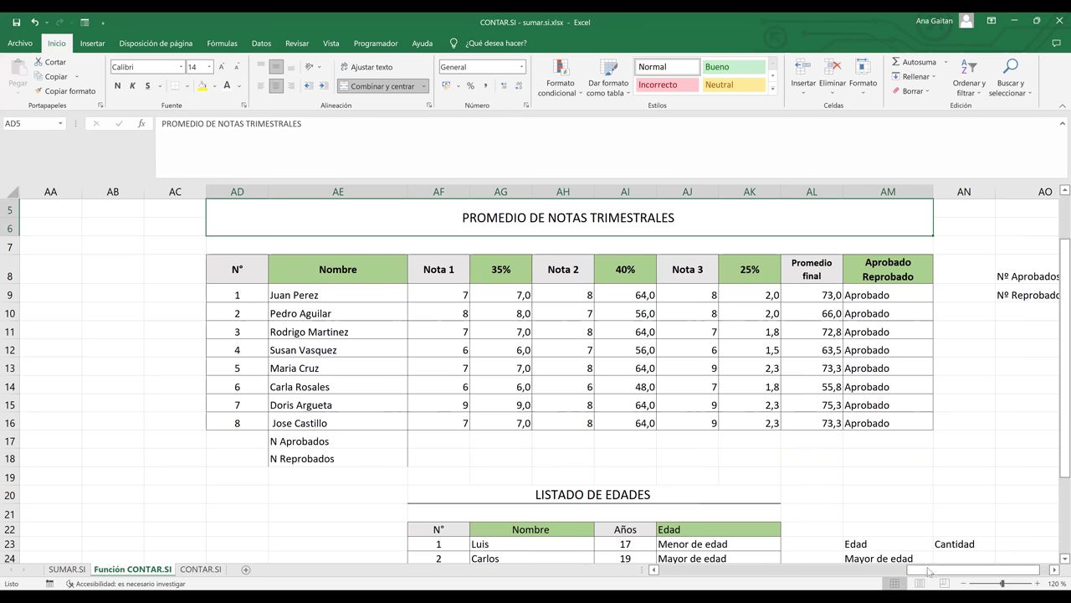
click(1054, 569)
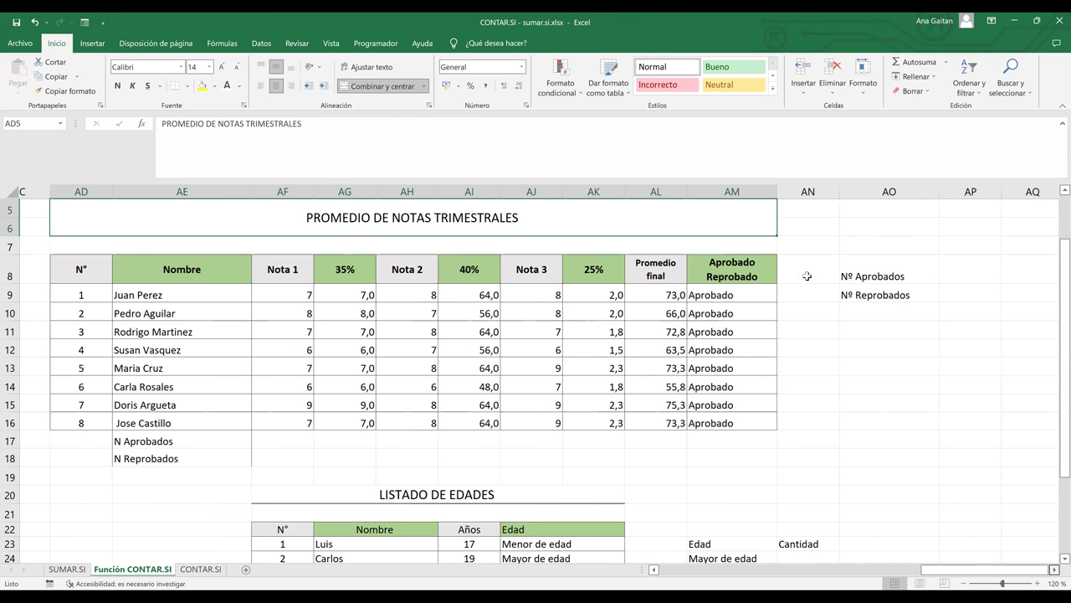
drag(846, 274, 808, 289)
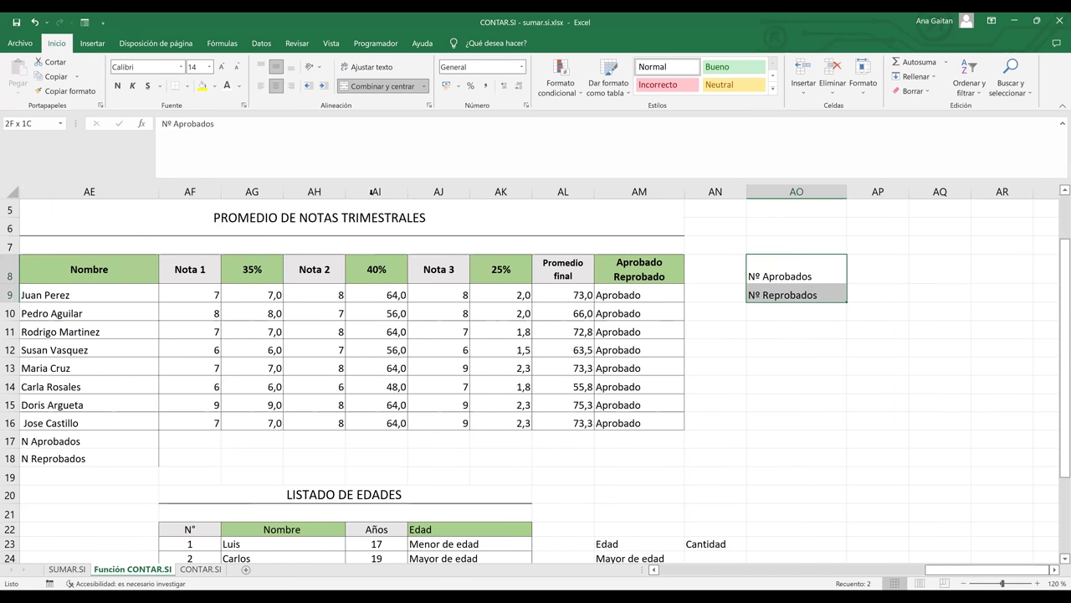
click(187, 87)
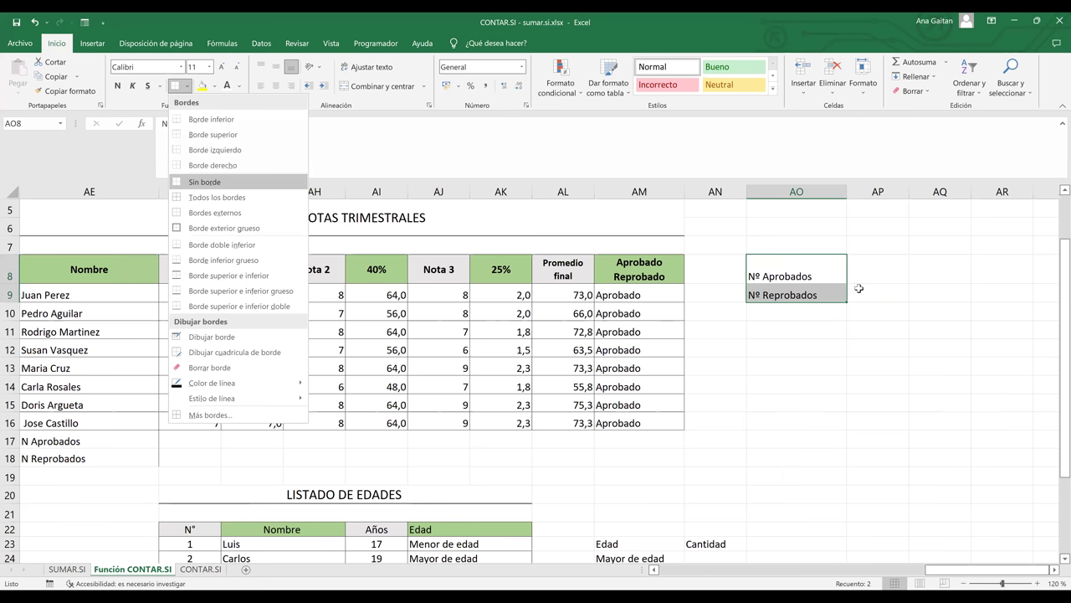
click(189, 89)
key(shift+Right)
click(188, 87)
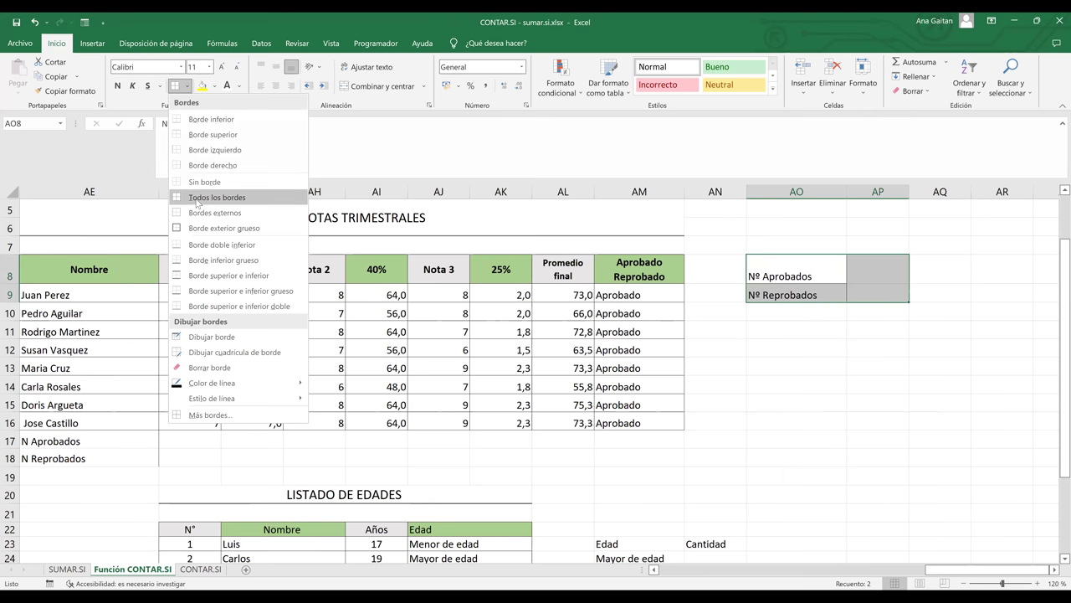
click(496, 413)
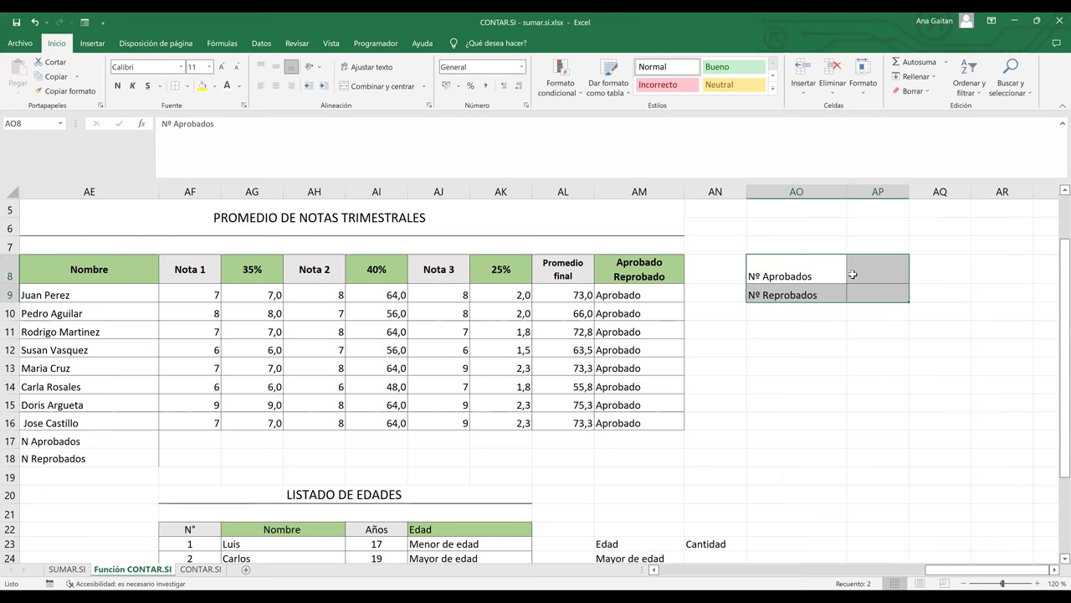
Step: Start a CONTAR.SI formula in AP8, the answer cell beside Nº Aprobados
click(853, 274)
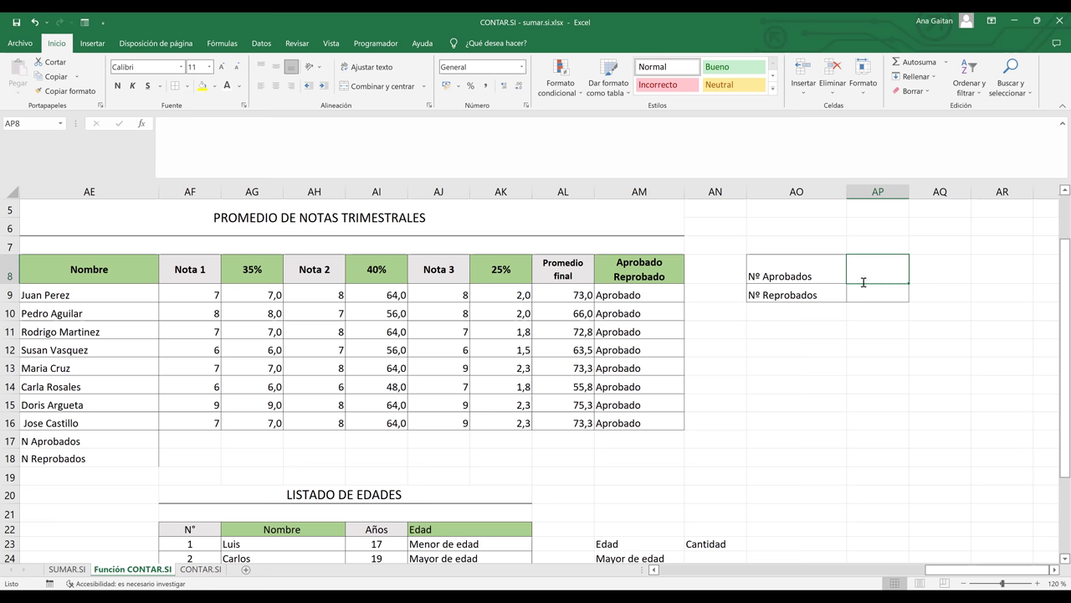
text(=)
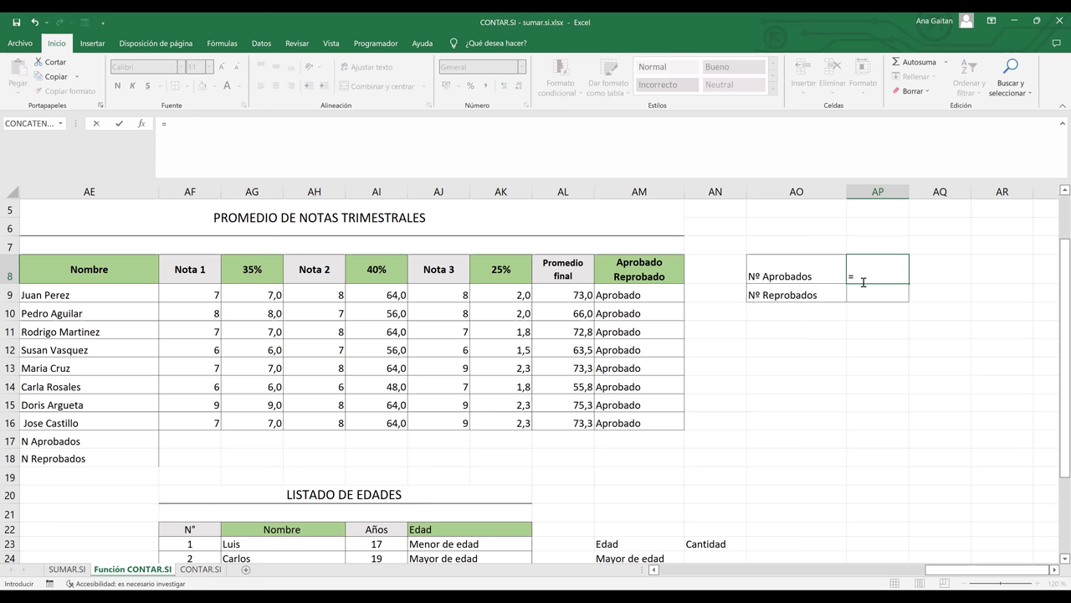
text(contar)
double_click(899, 309)
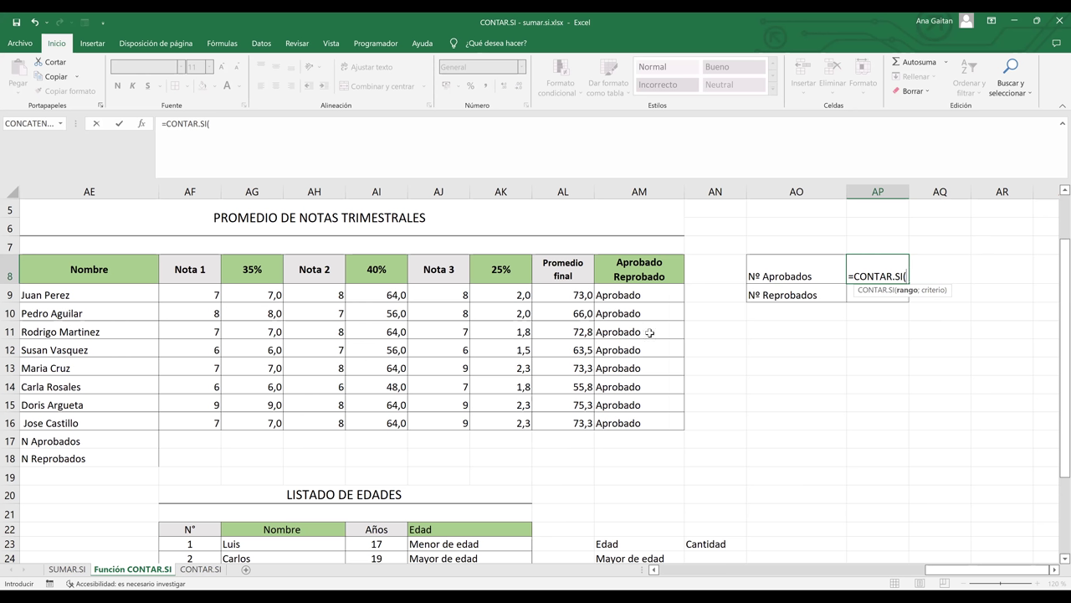
drag(640, 294, 641, 419)
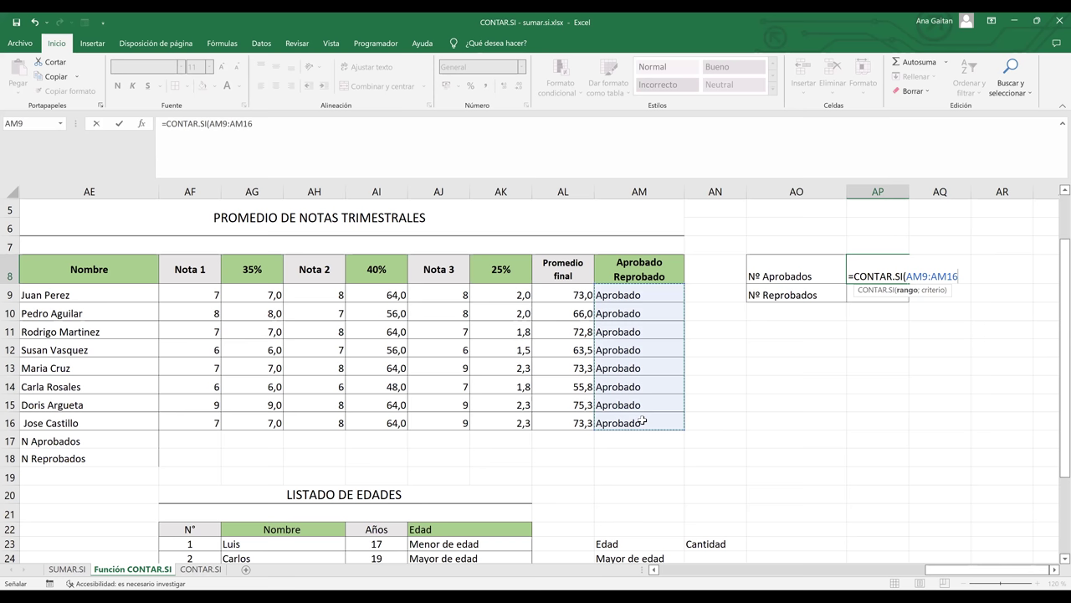
drag(642, 420, 642, 420)
drag(642, 420, 642, 420)
key(BackSpace)
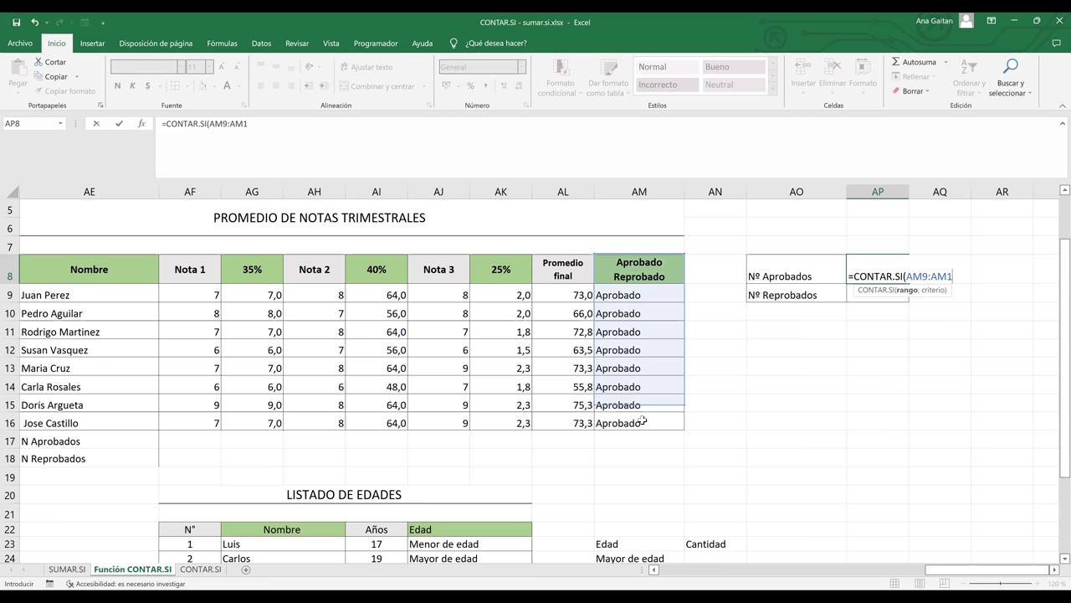
key(BackSpace)
key(BackSpace)
key(BackSpace)
key(BackSpace)
key(BackSpace)
key(BackSpace)
key(BackSpace)
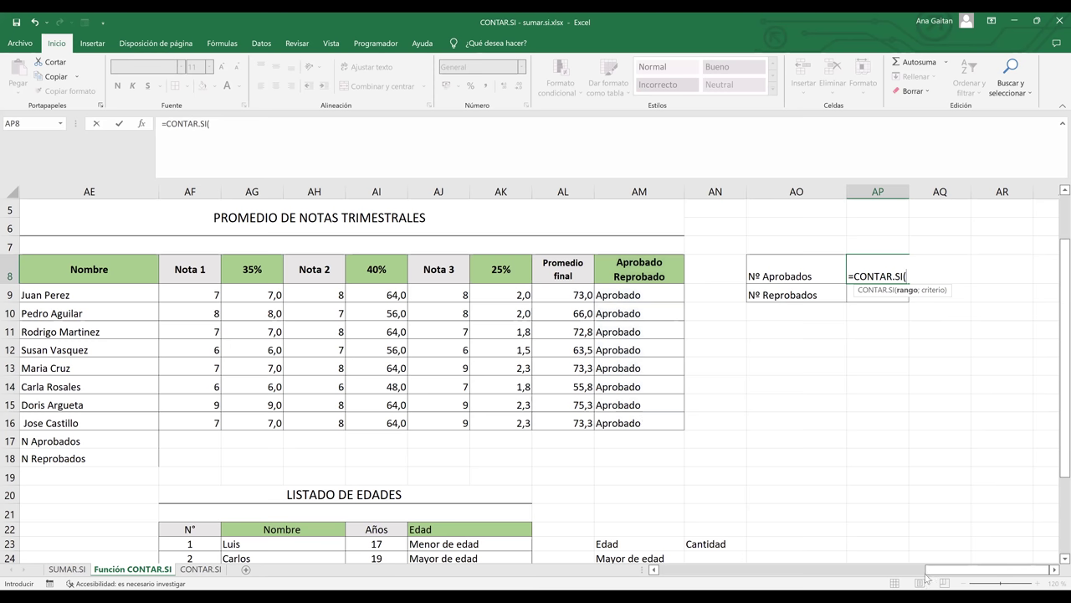
Step: Try the student name cells AE9:AE16 as the range of the CONTAR.SI formula in AP8
drag(937, 574, 914, 575)
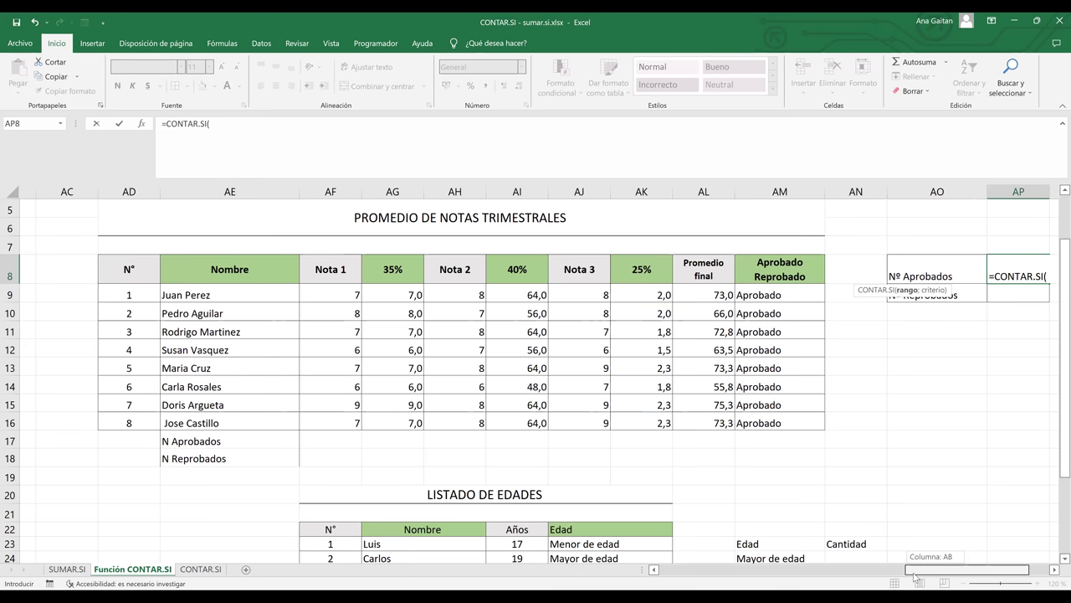
drag(342, 361, 190, 295)
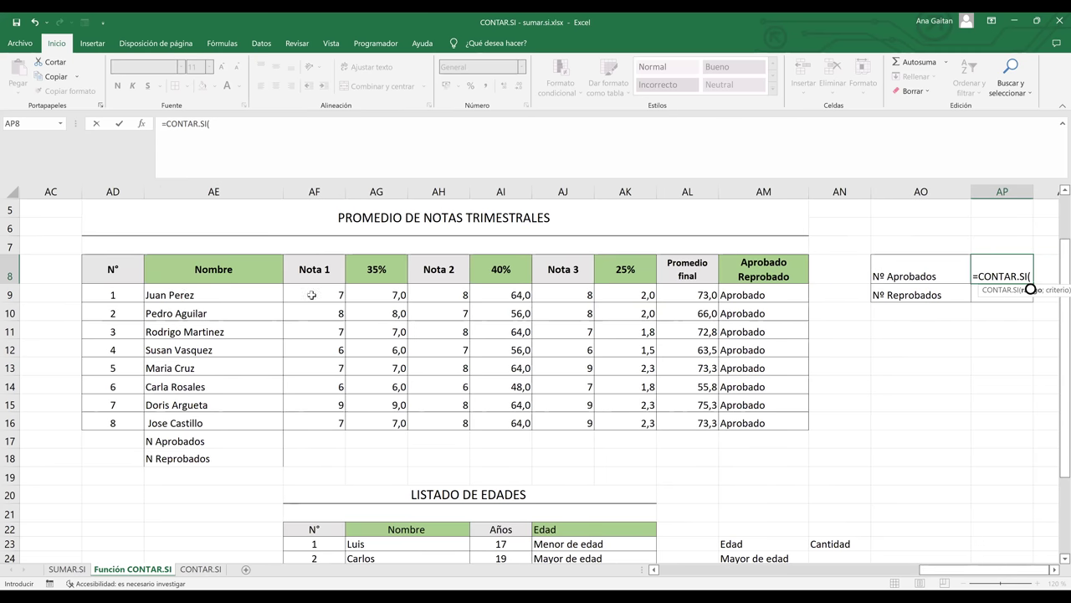
drag(311, 295, 251, 296)
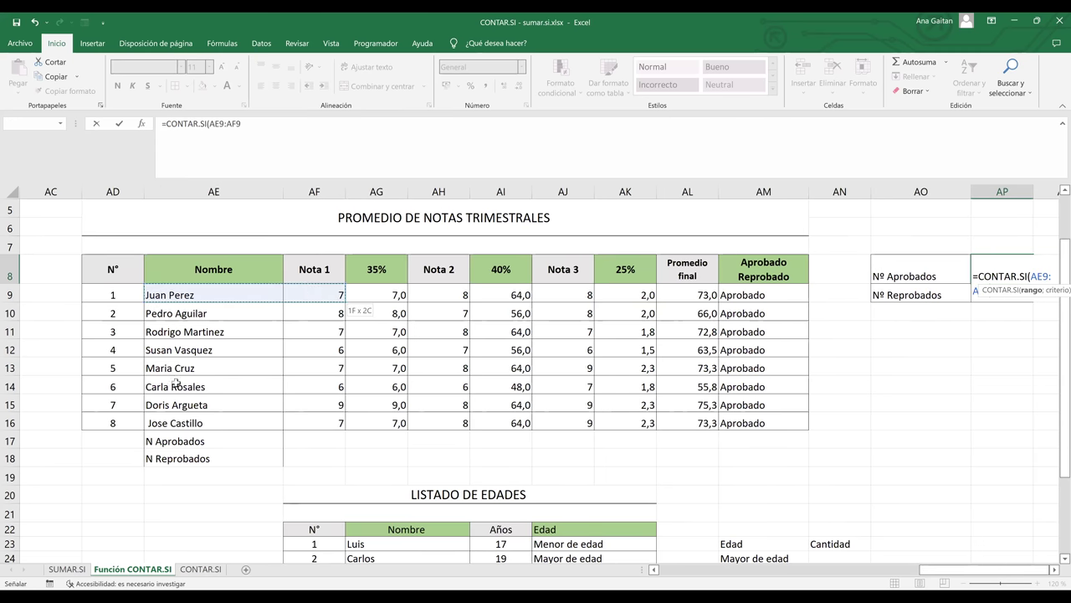
drag(173, 413, 174, 415)
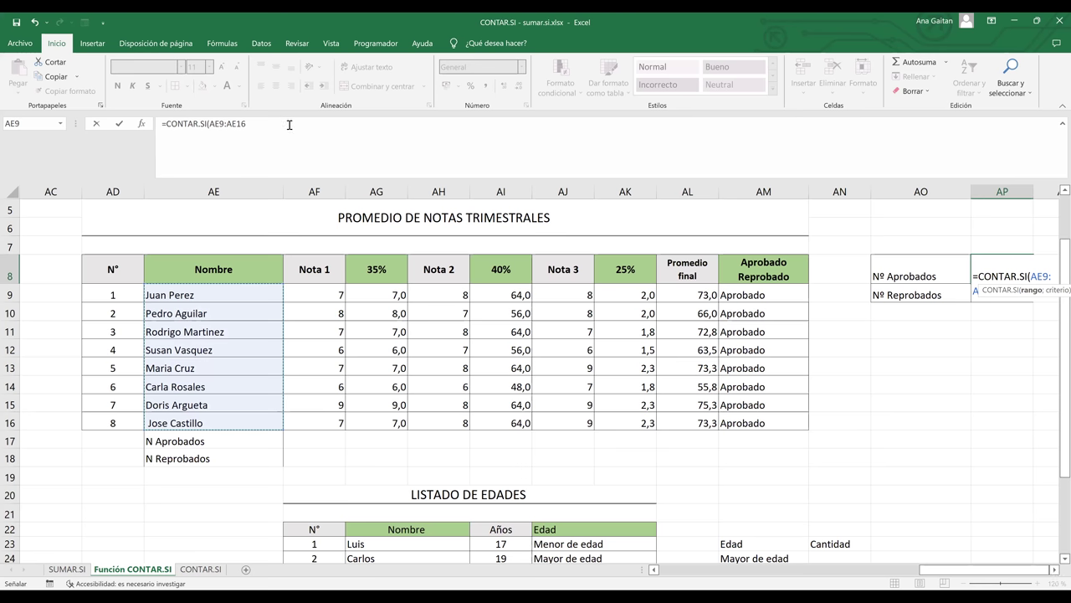
scroll(810, 288, right, 3)
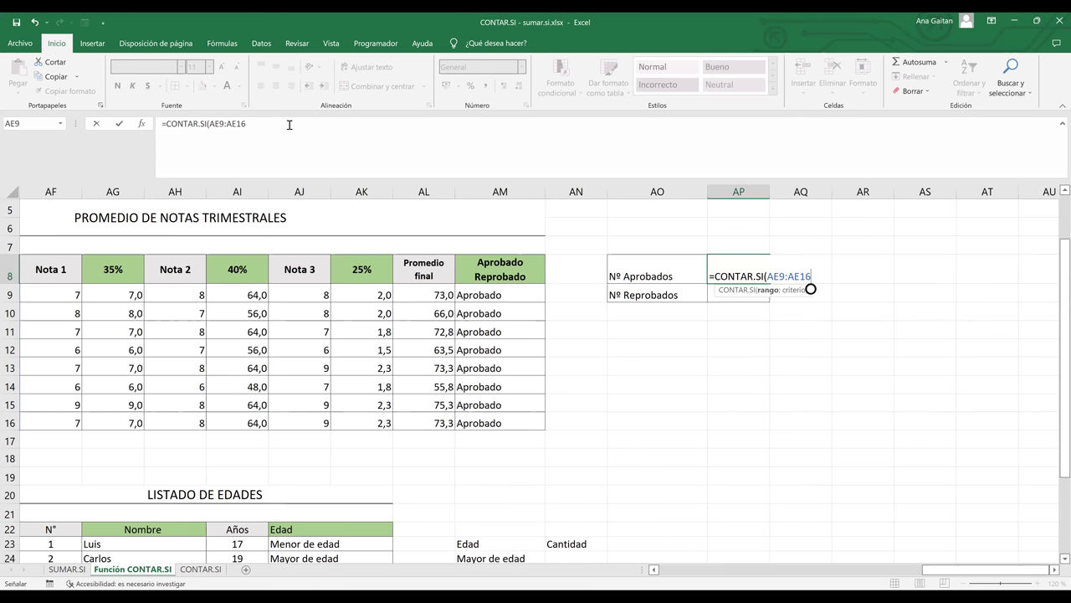
Step: Add the criterion "Aprobados" to the AP8 formula, close the parenthesis and enter it
text(;)
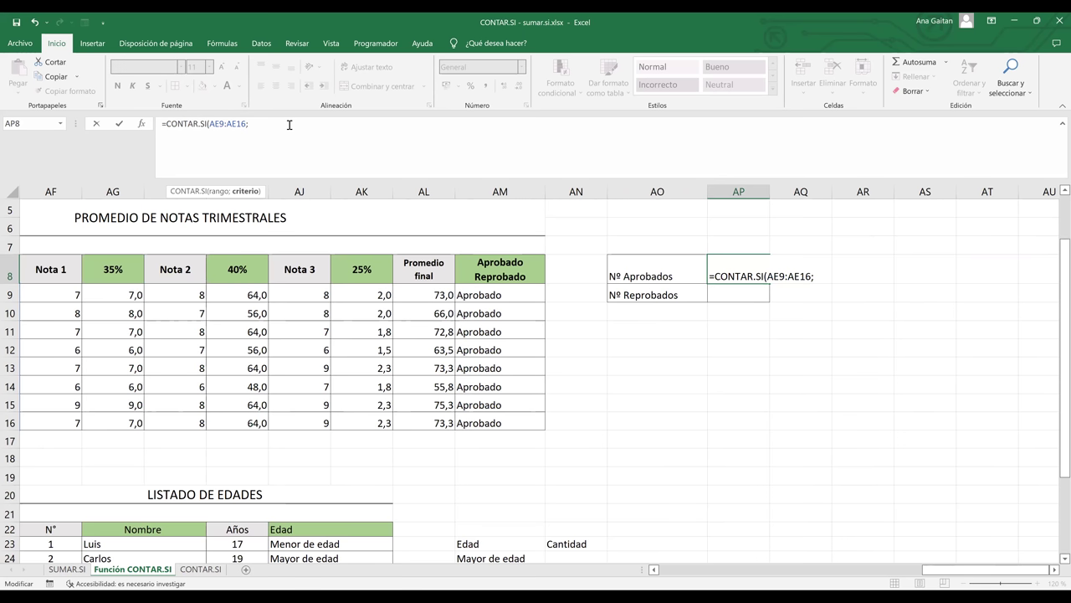
text(")
text(Apro)
text(badp)
text(s")
text(()
key(BackSpace)
text())
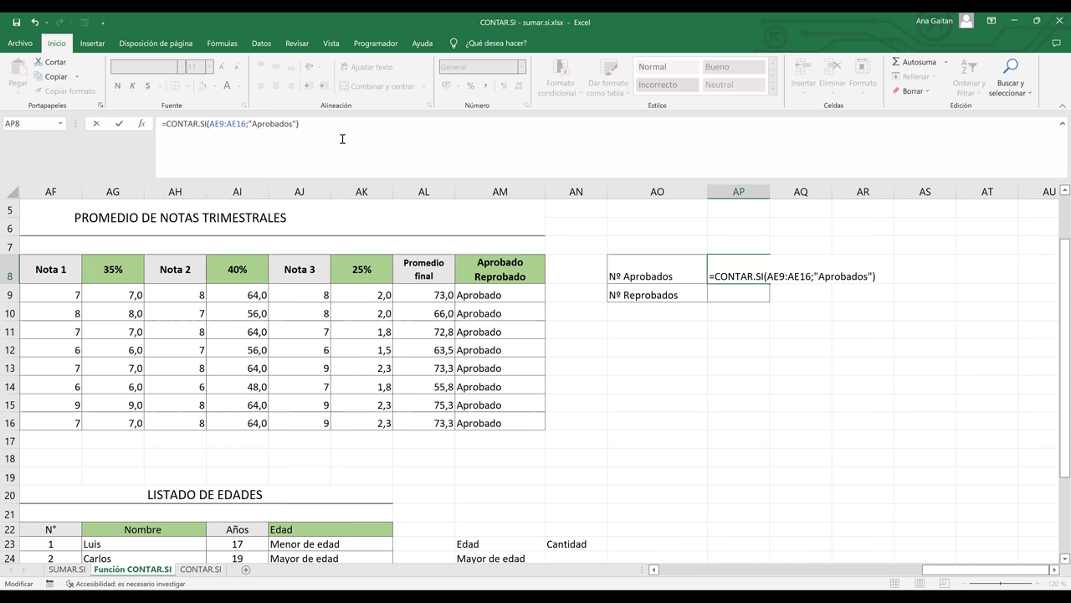
key(BackSpace)
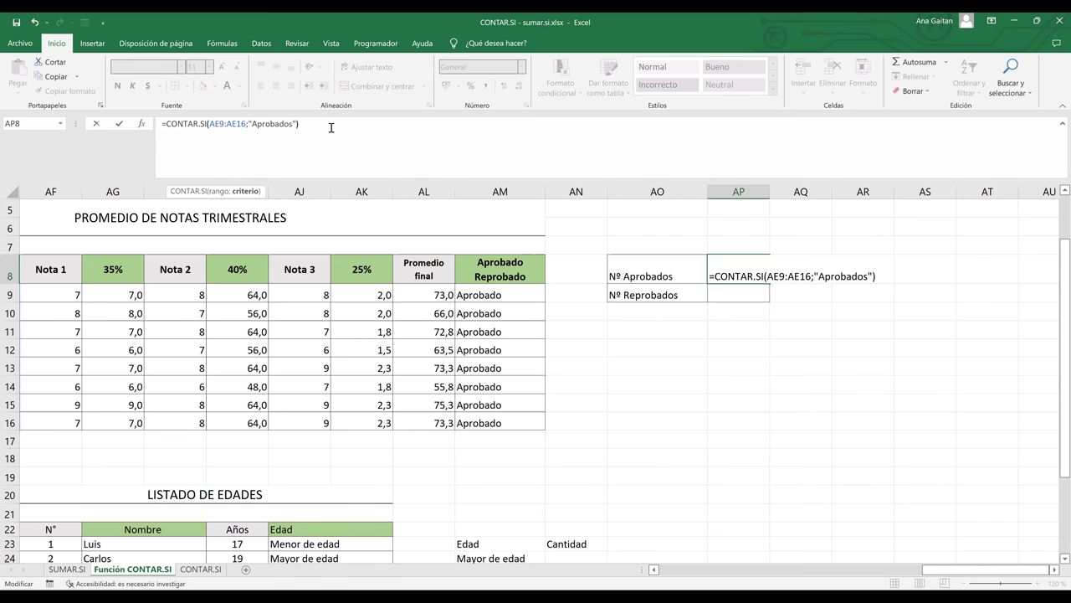
key(Return)
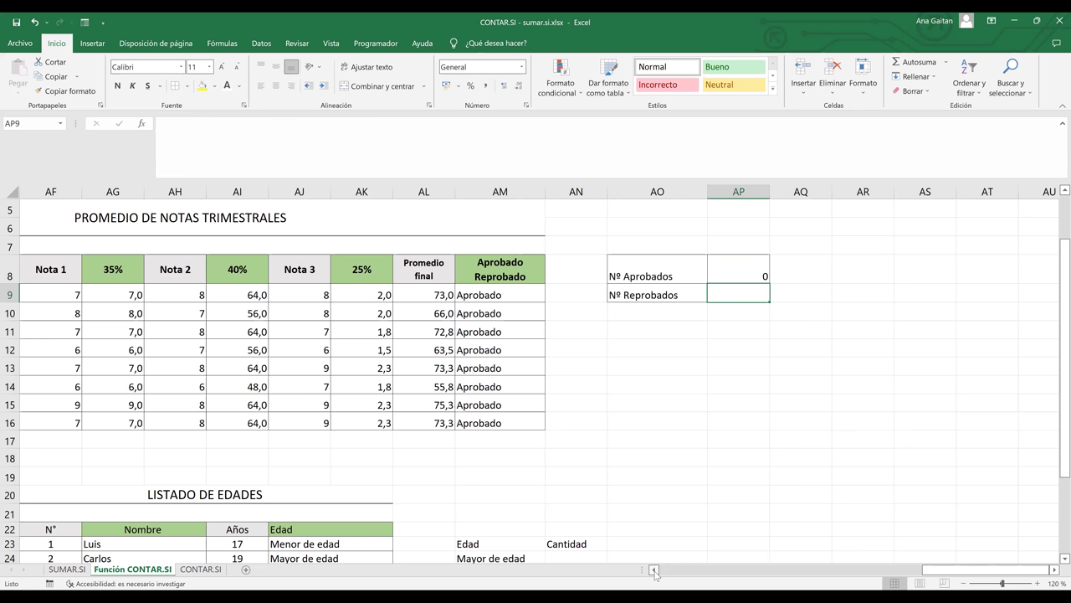
Step: Replace the range in the AP8 formula with AM9:AM16, the Aprobado/Reprobado column, and enter the formula
click(754, 279)
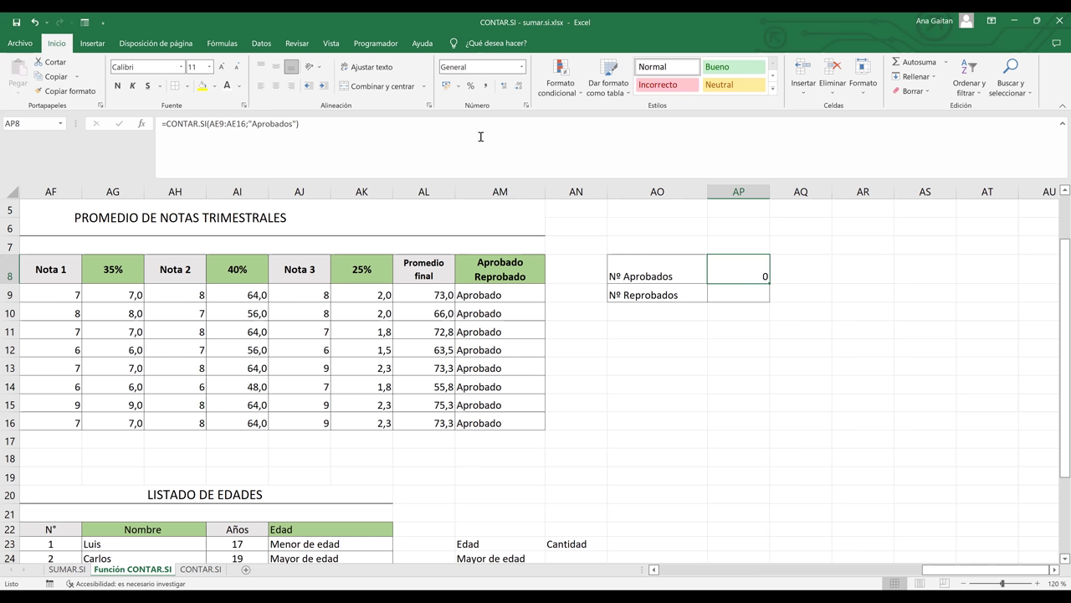
click(244, 124)
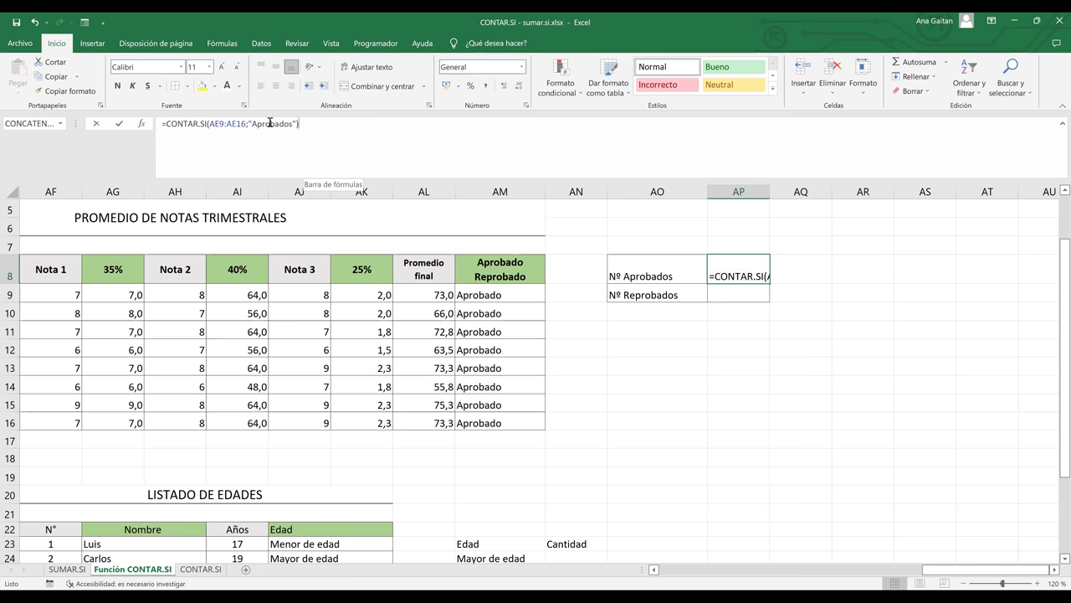
key(BackSpace)
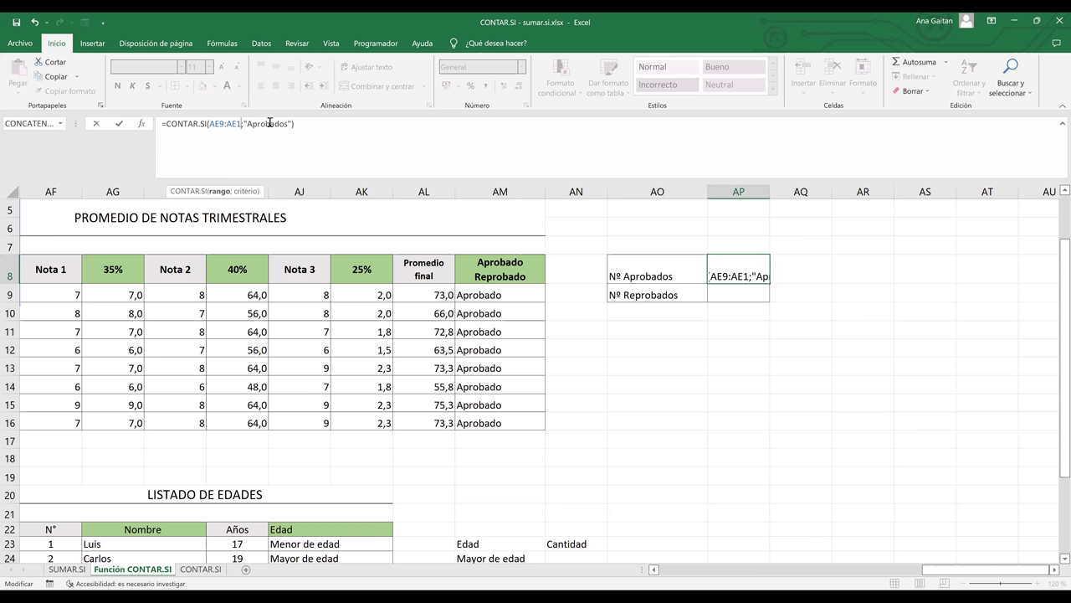
click(493, 295)
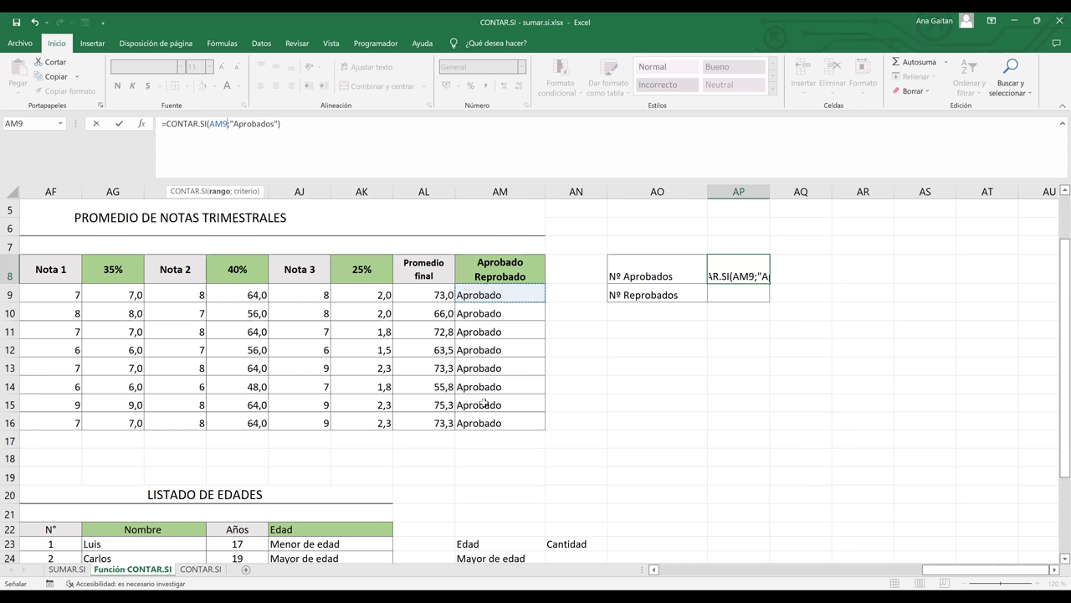
shift+click(481, 421)
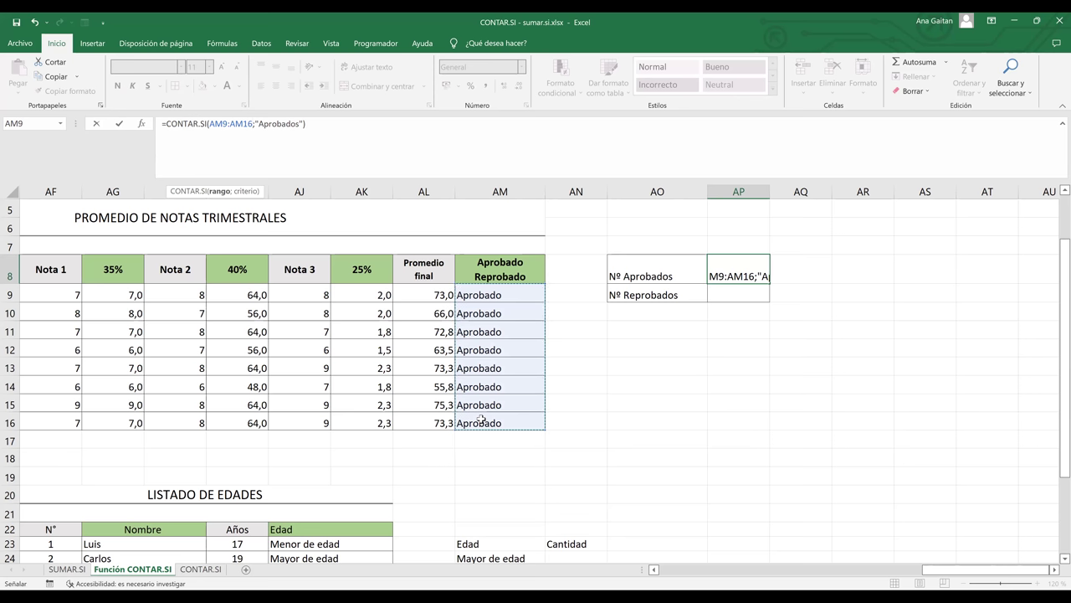
key(Return)
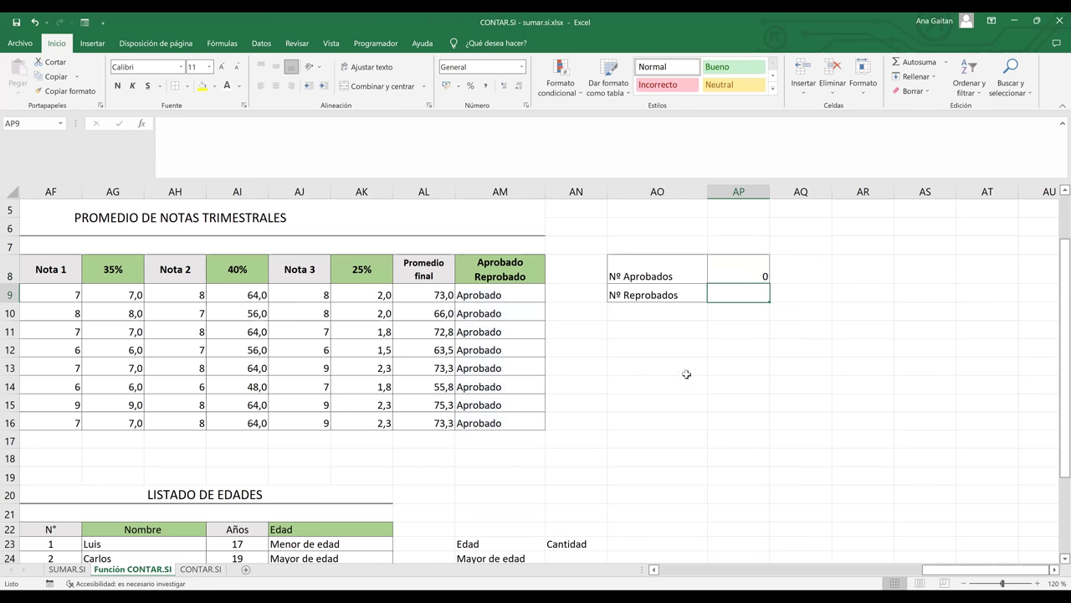
Step: Change the AP8 criterion to "Aprobado", giving =CONTAR.SI(AM9:AM16;"Aprobado"), and review the entered formula
click(751, 277)
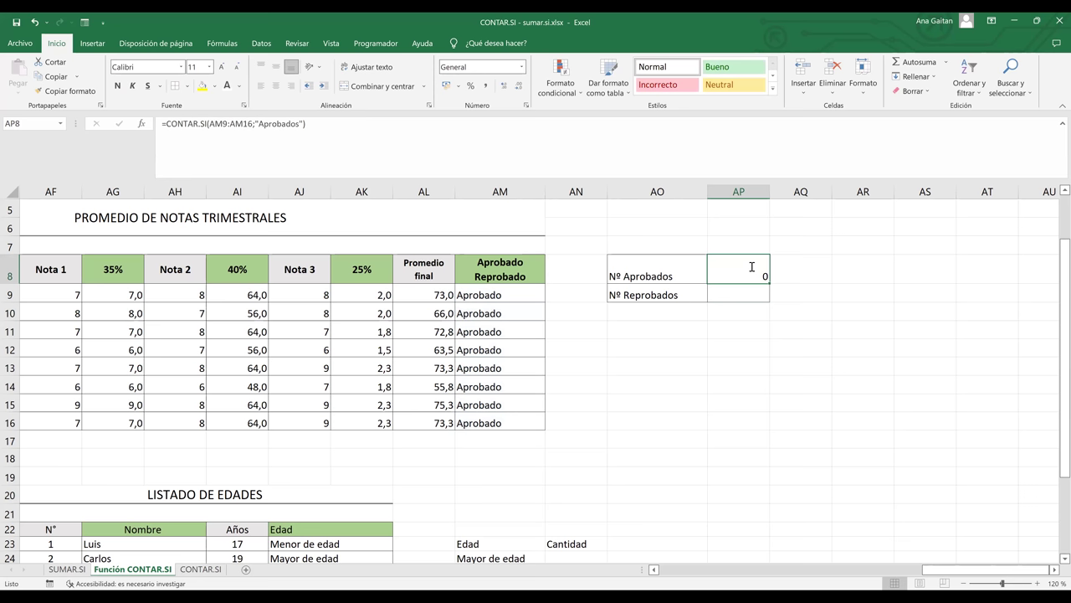
double_click(750, 268)
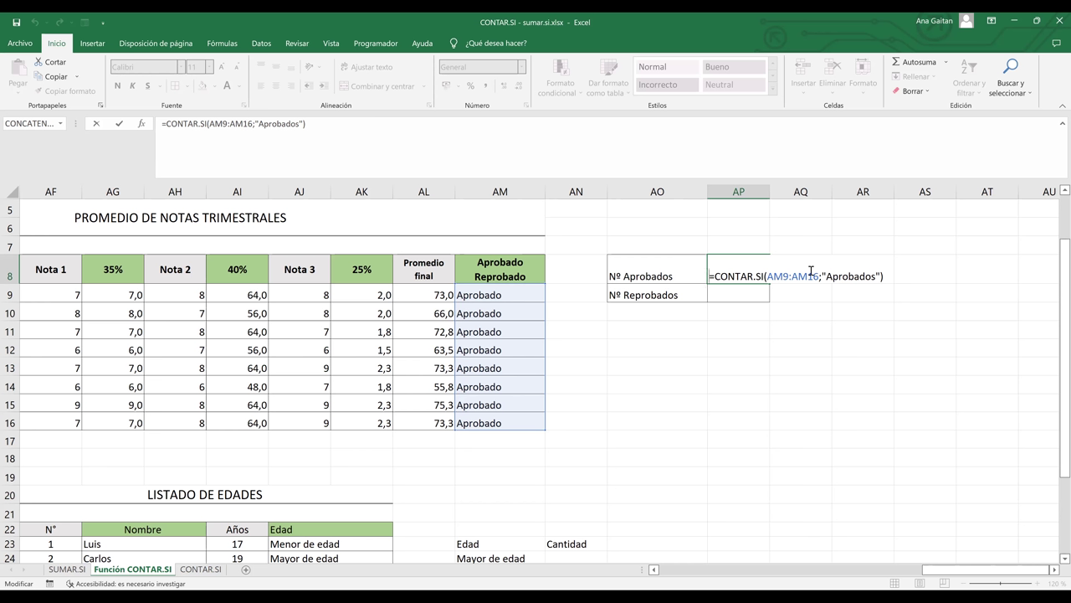
click(876, 278)
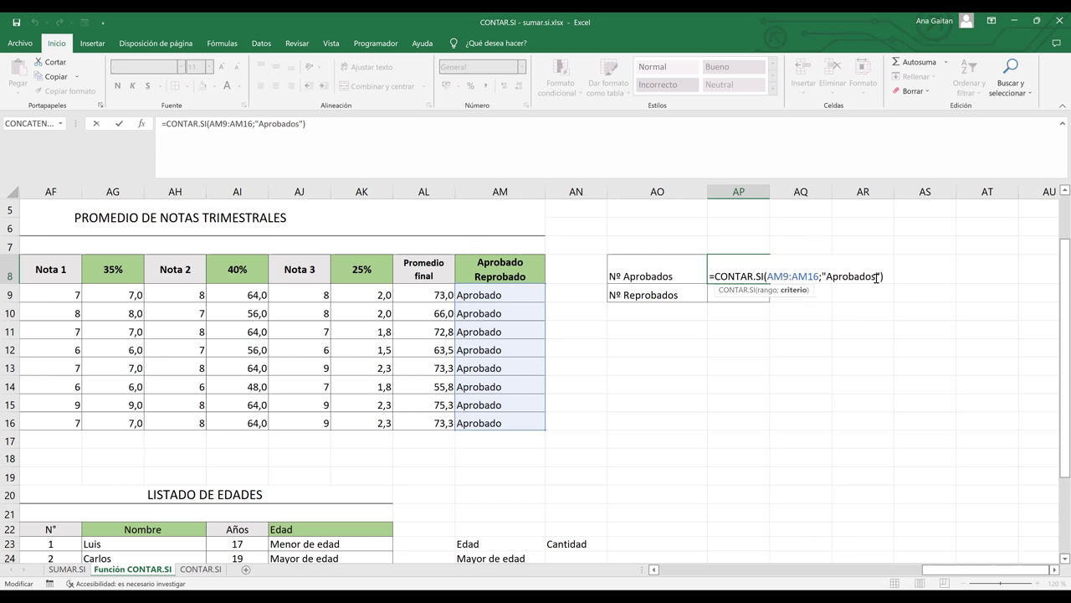
key(BackSpace)
key(Return)
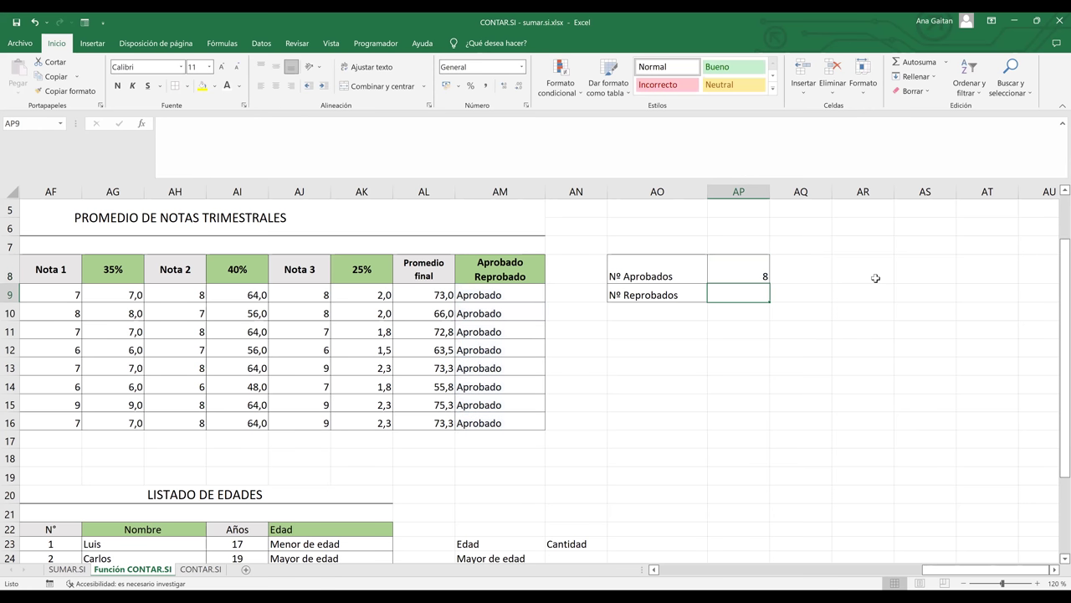
click(752, 273)
double_click(753, 272)
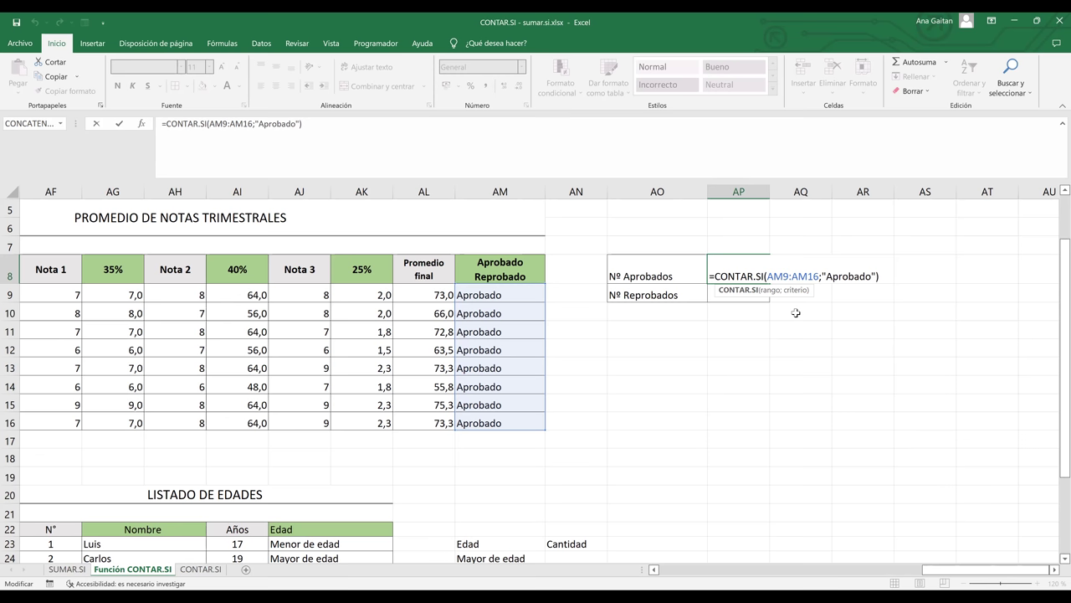
key(Return)
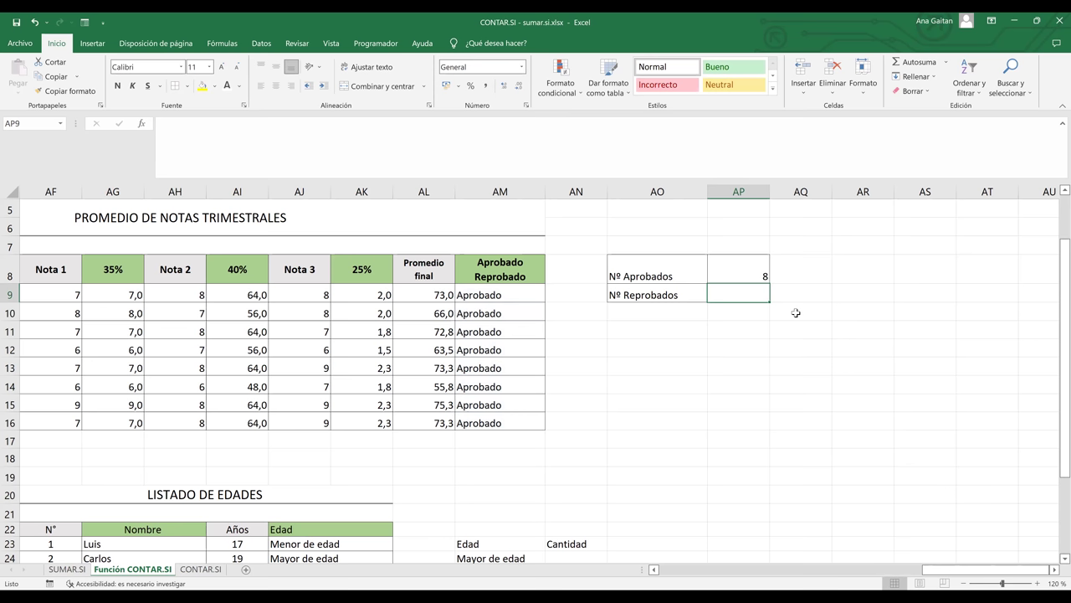
text())
key(BackSpace)
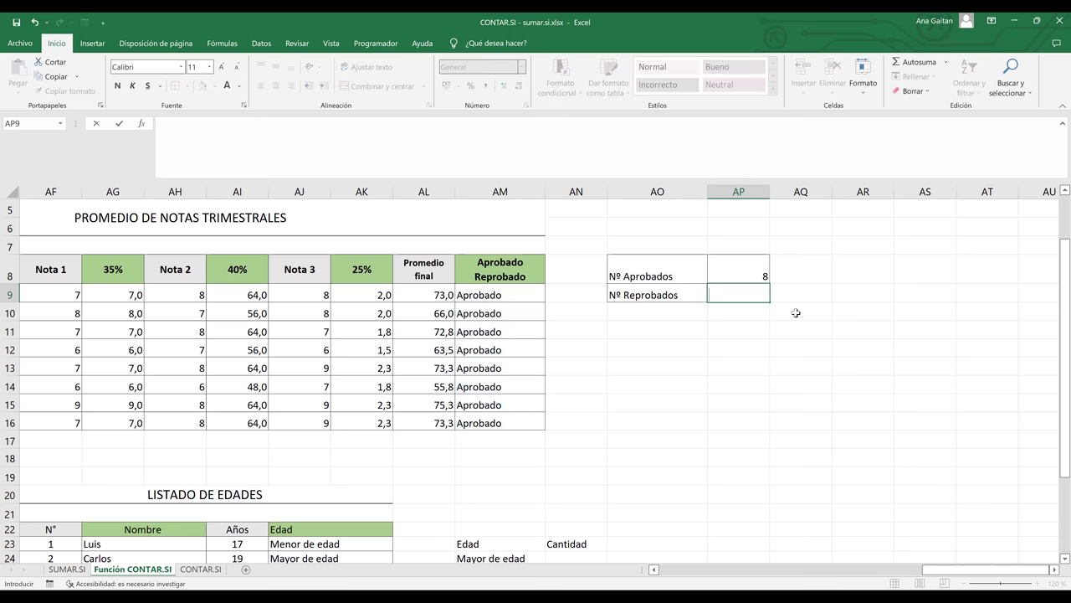
text(0)
key(BackSpace)
text(+)
key(BackSpace)
text())
key(BackSpace)
Step: Start a CONTAR.SI formula in AP9 for Nº Reprobados, with the final averages AL9:AL16 as its range
text(=)
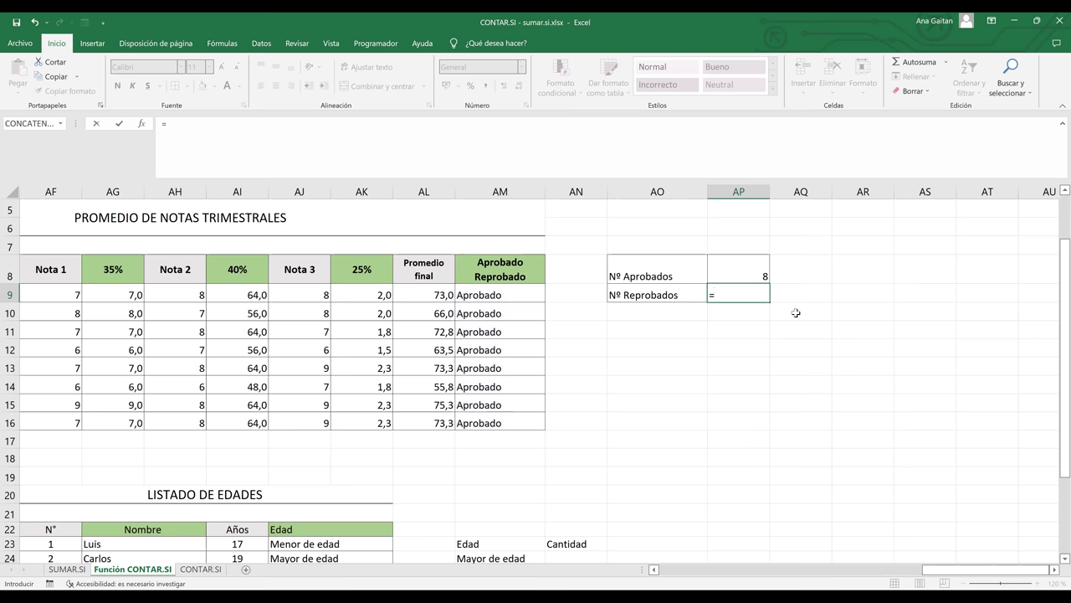
text(conta)
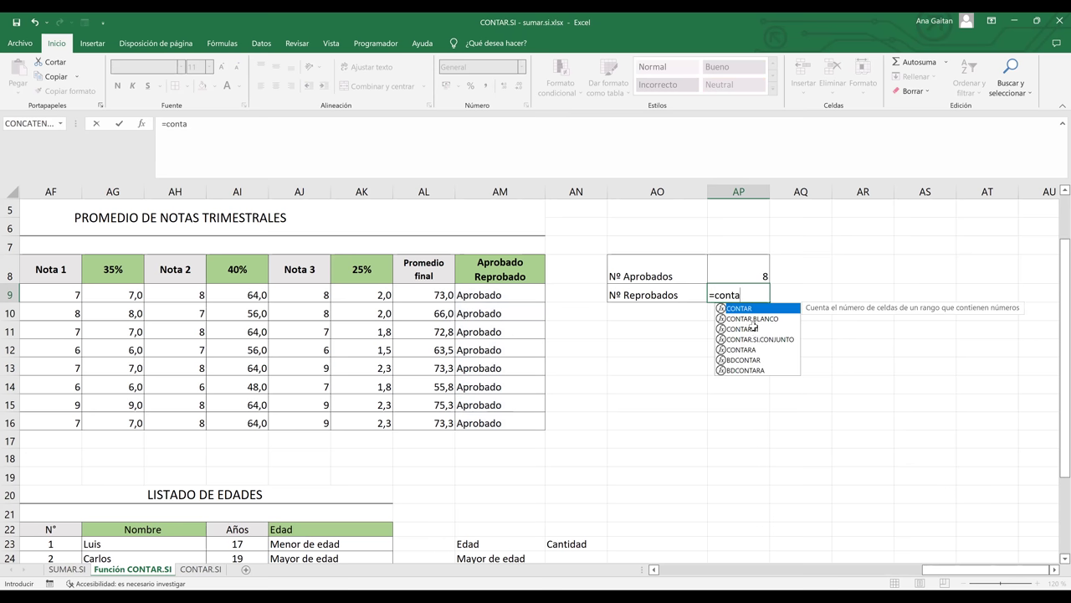
double_click(754, 328)
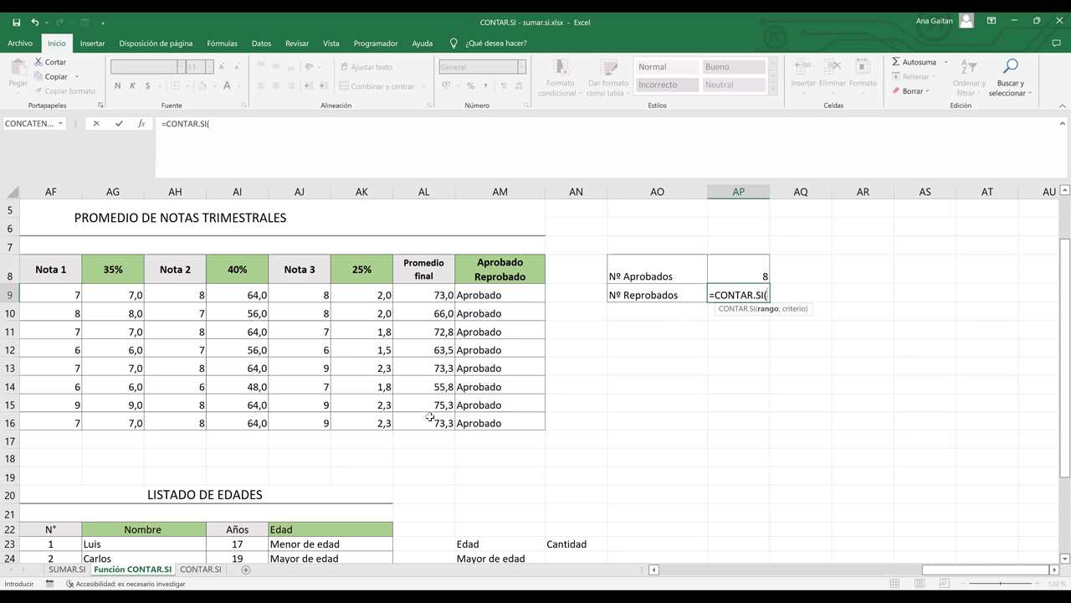
drag(424, 295, 429, 416)
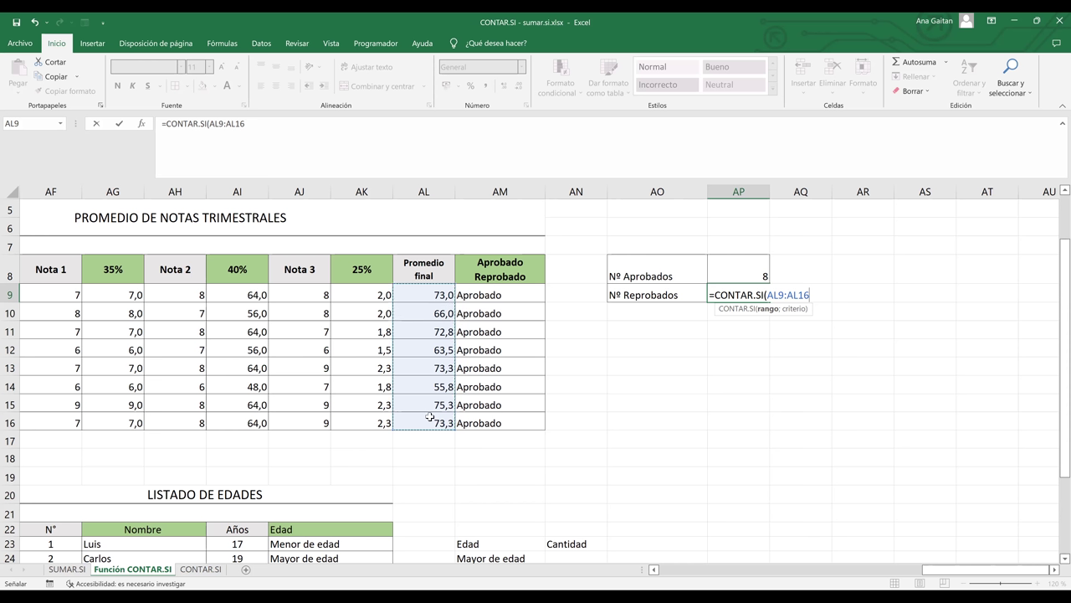
Step: Add the criterion ">=70" to the AP9 formula, giving =CONTAR.SI(AL9:AL16;">=70"), and enter it
text(;")
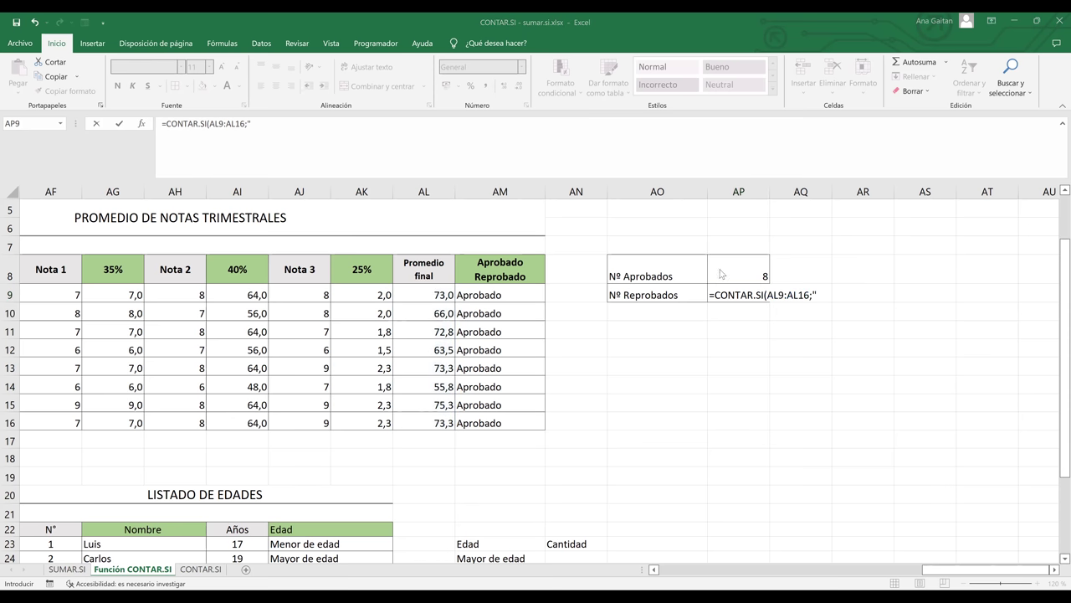
click(821, 295)
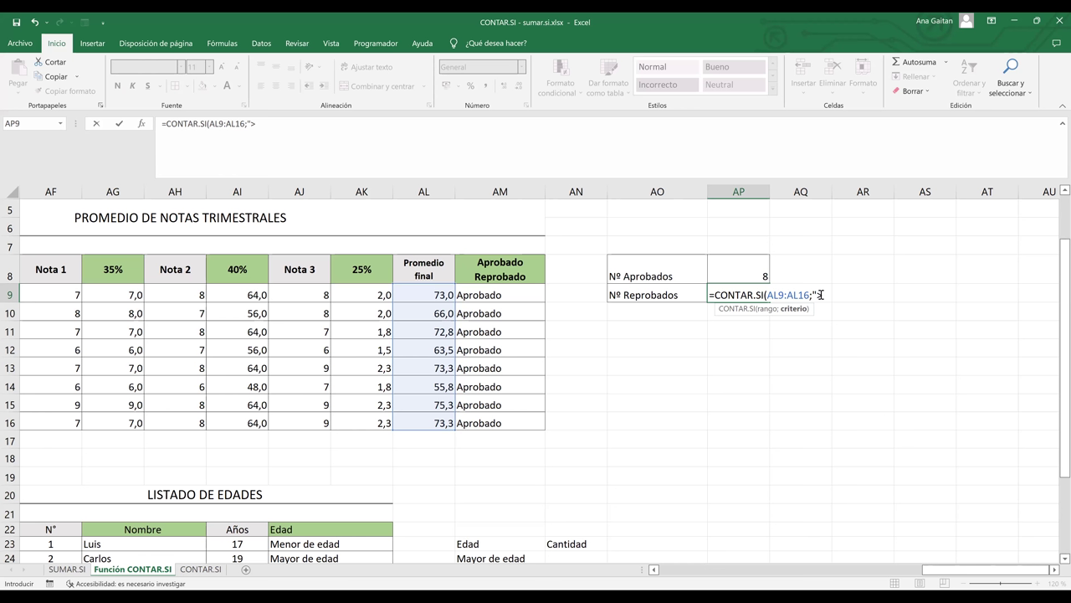
text())
key(BackSpace)
text(=70")
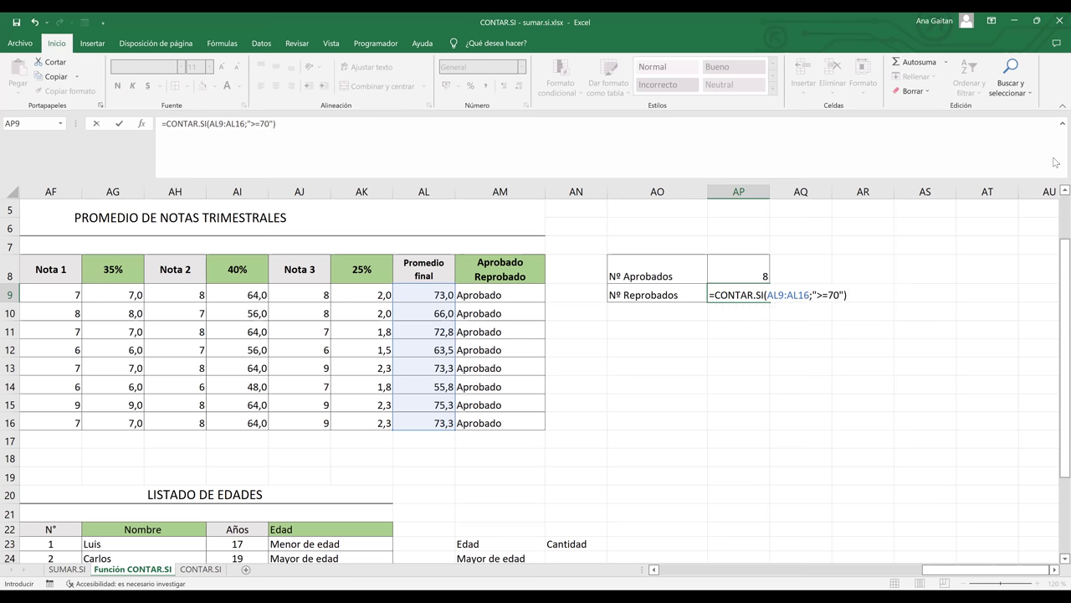
key(Return)
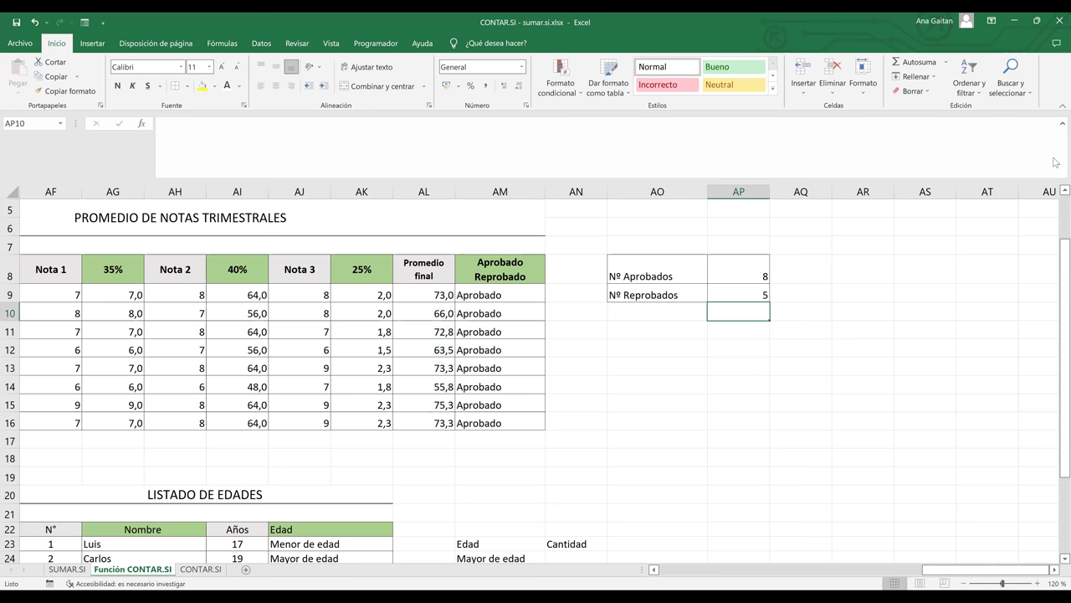
Step: Review the CONTAR.SI formulas in AP8 and AP9, comparing their ranges and criteria
click(748, 267)
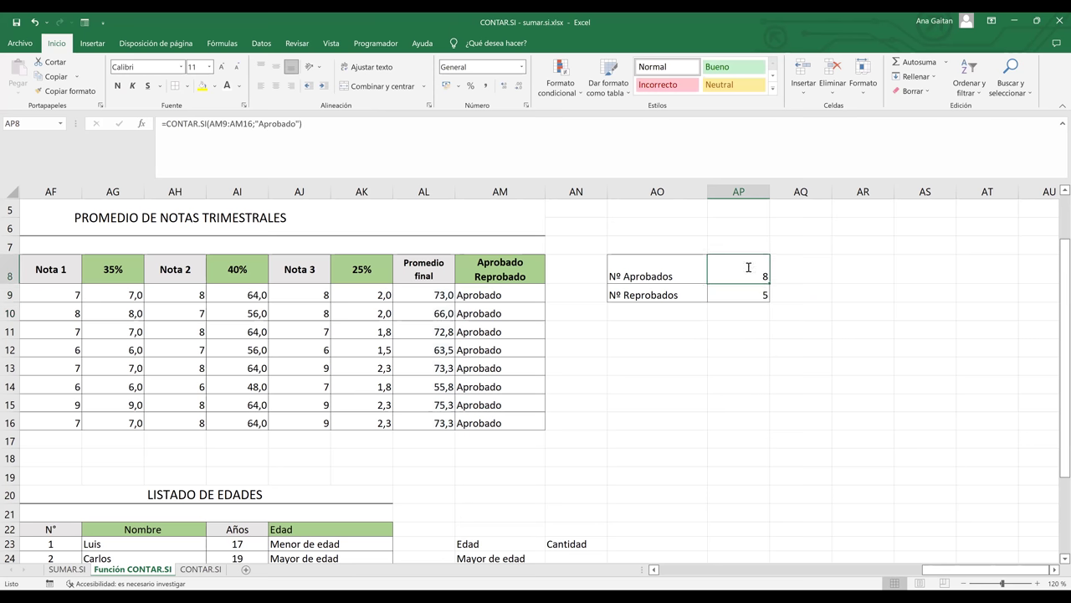
double_click(749, 268)
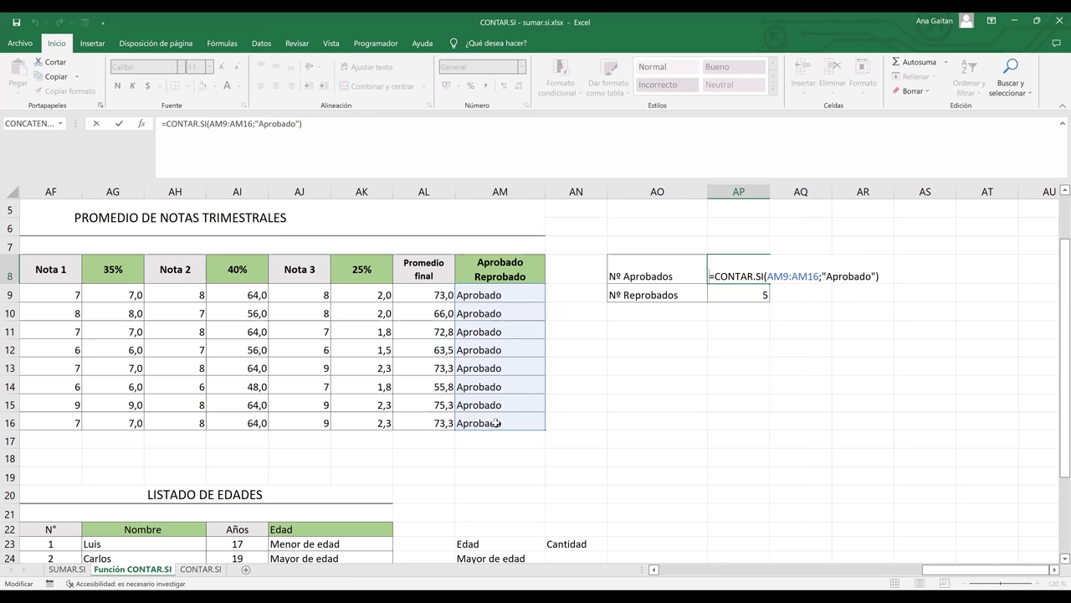
key(Return)
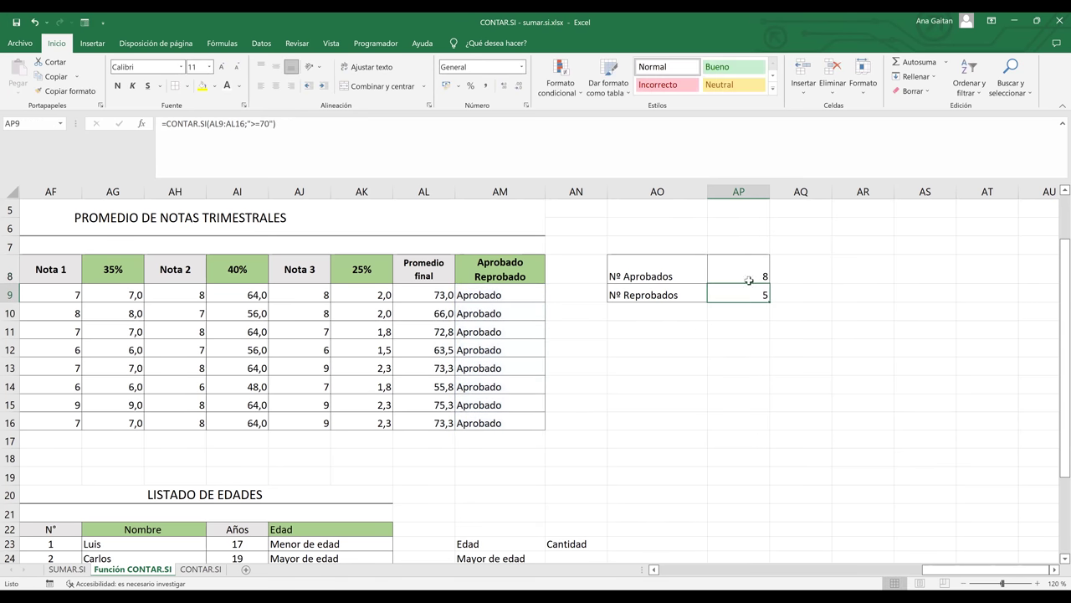
click(750, 279)
key(F2)
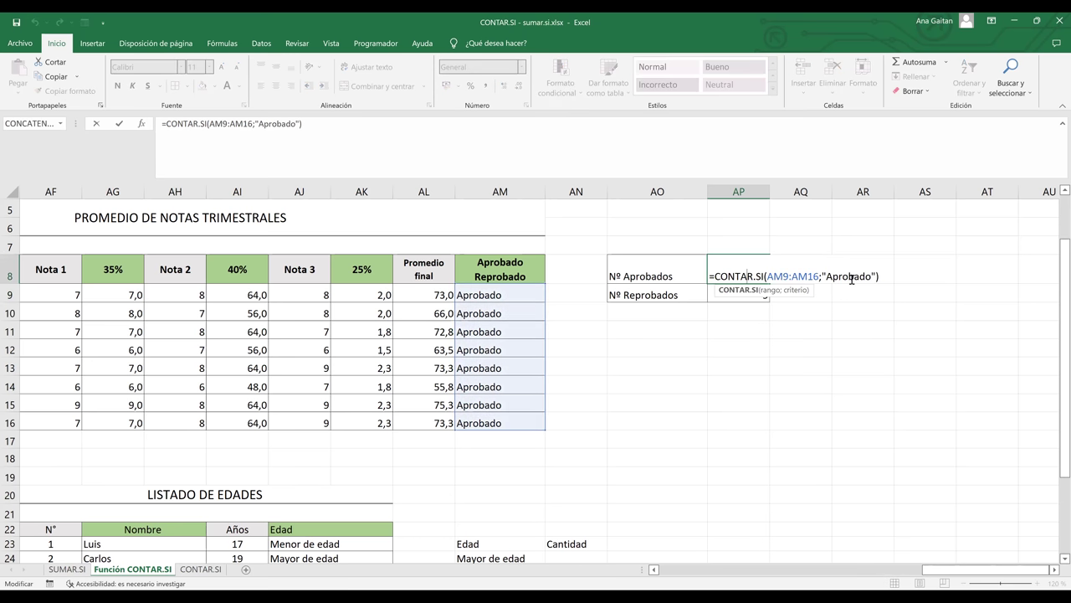
click(746, 295)
key(F2)
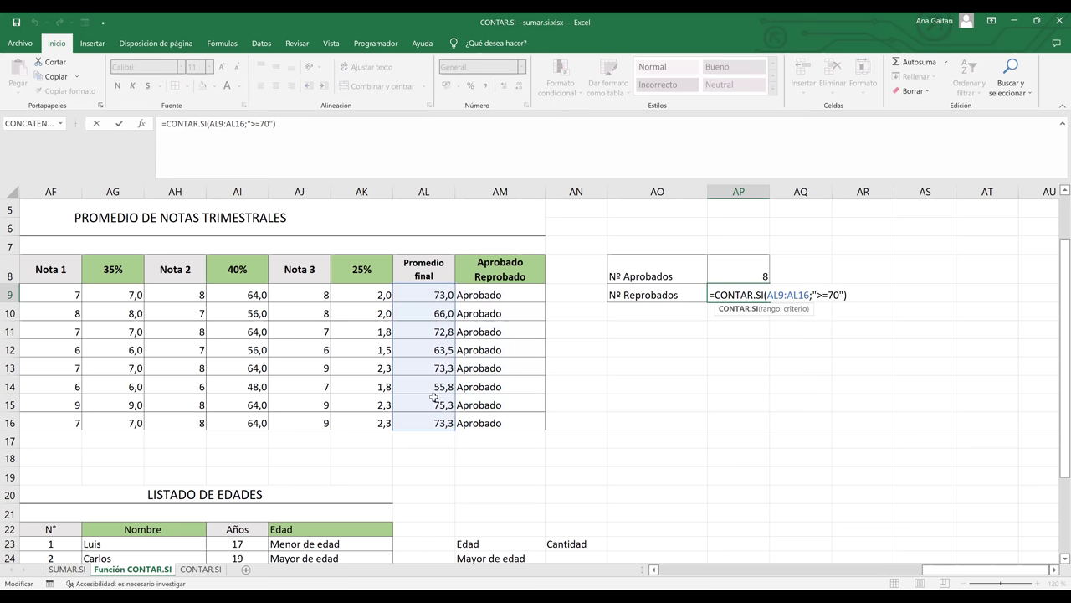
click(833, 295)
key(Return)
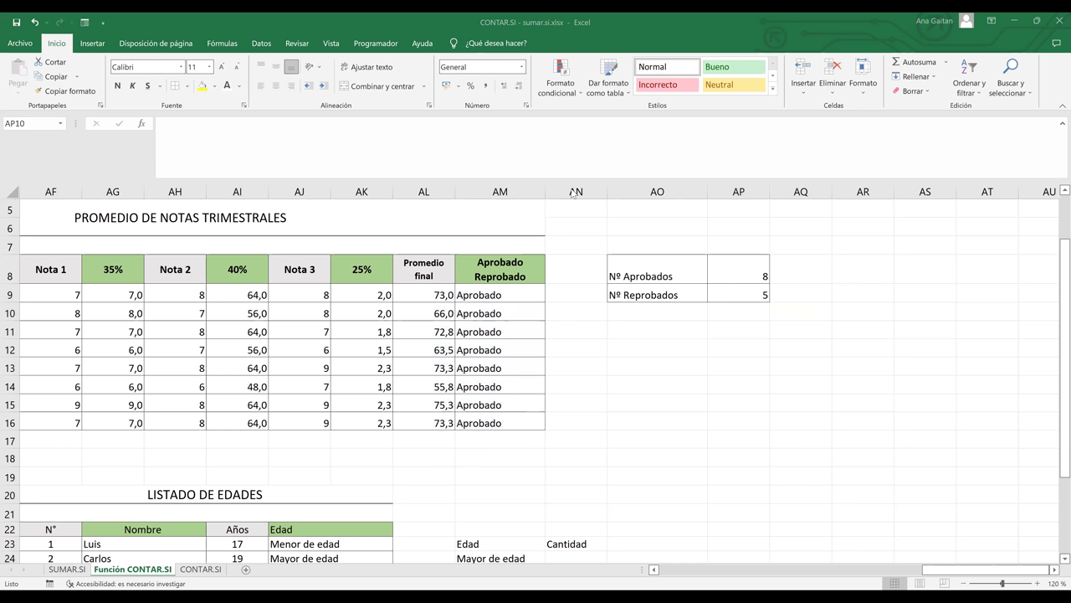
Step: Examine the Aprobado/Reprobado column AM9:AM16 and the final averages AL9:AL16 against the approved and failed counts
click(728, 271)
click(701, 378)
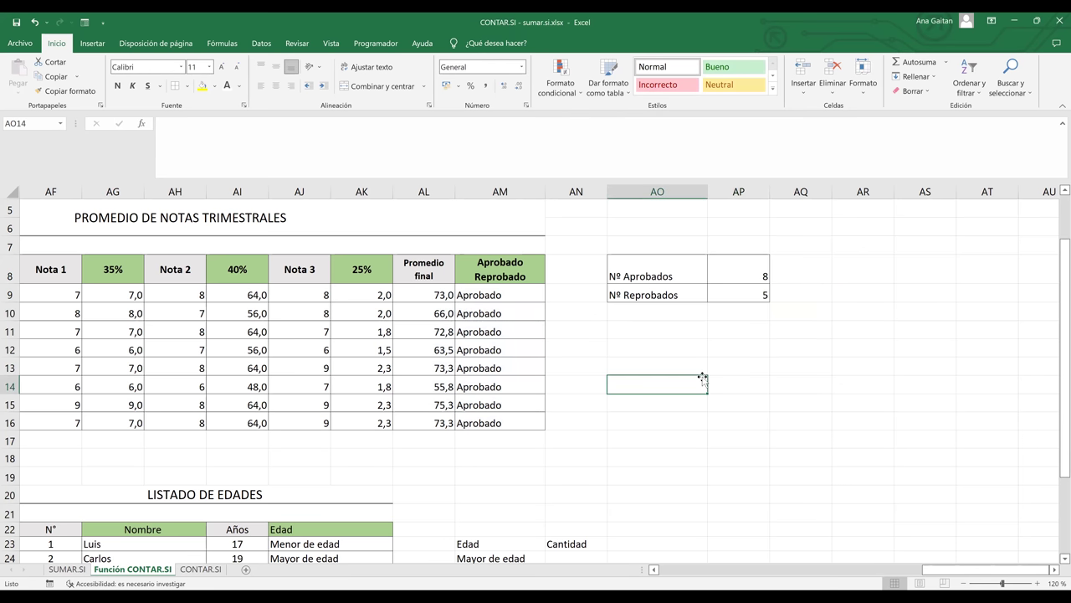
click(467, 293)
drag(470, 363, 465, 419)
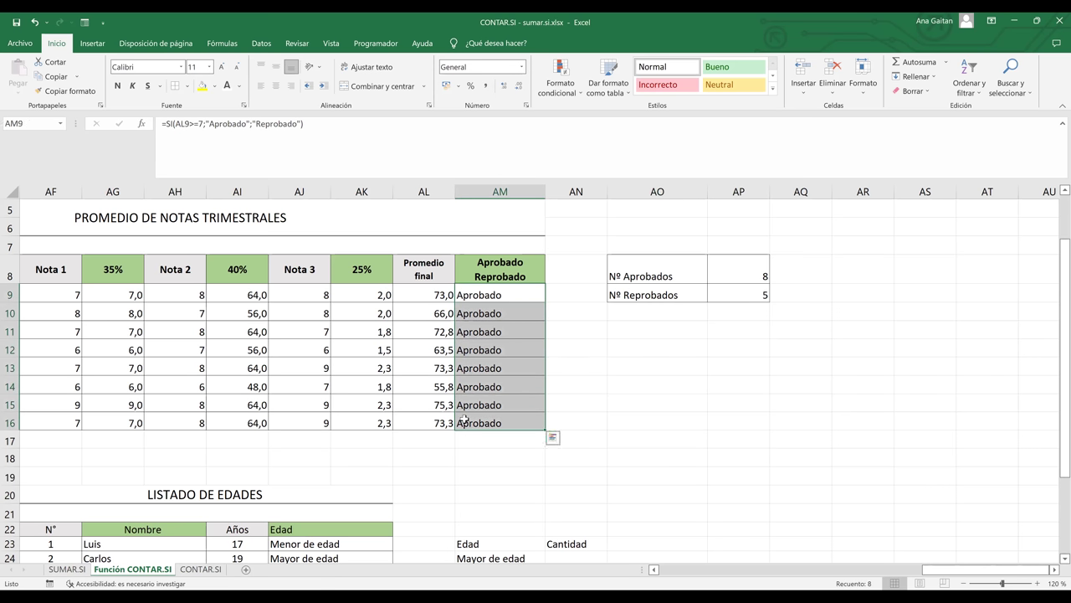
click(420, 294)
drag(419, 406, 419, 416)
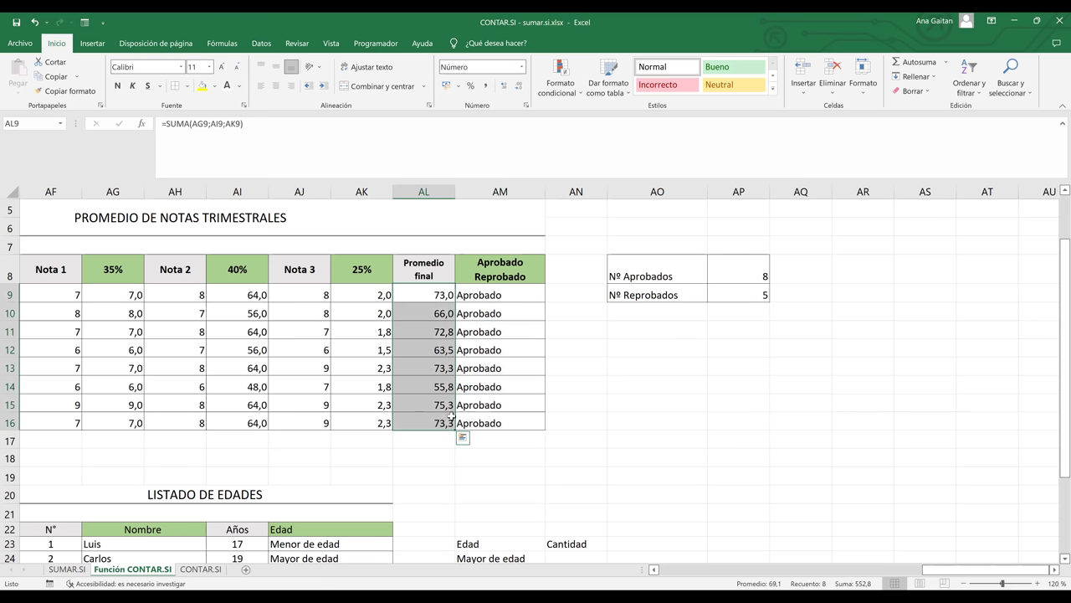
click(562, 414)
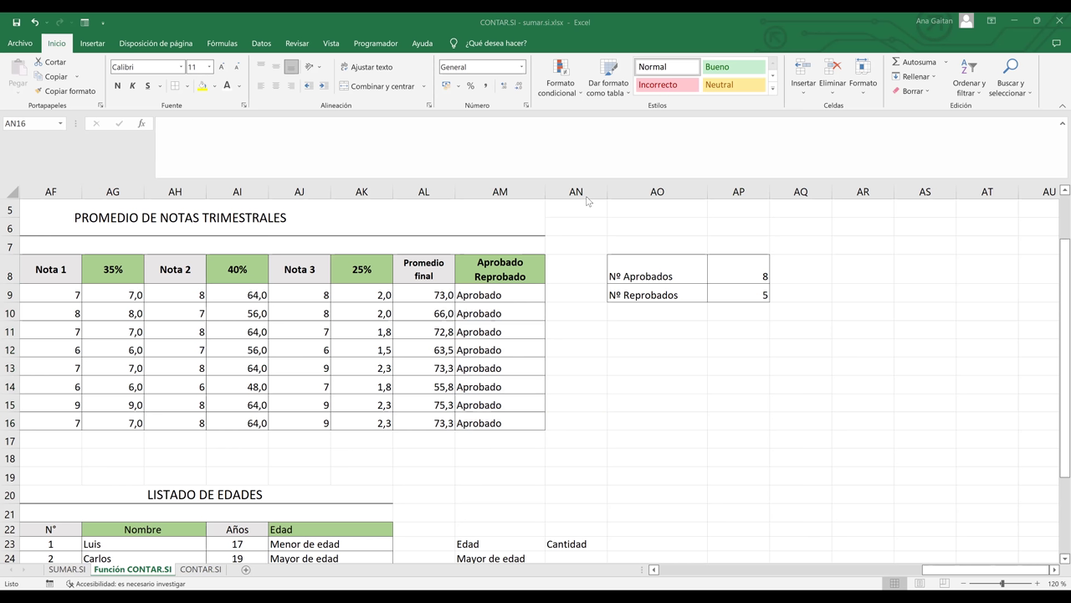
Step: Change the AP9 criterion to "<70", giving =CONTAR.SI(AL9:AL16;"<70"), and enter the formula
click(751, 294)
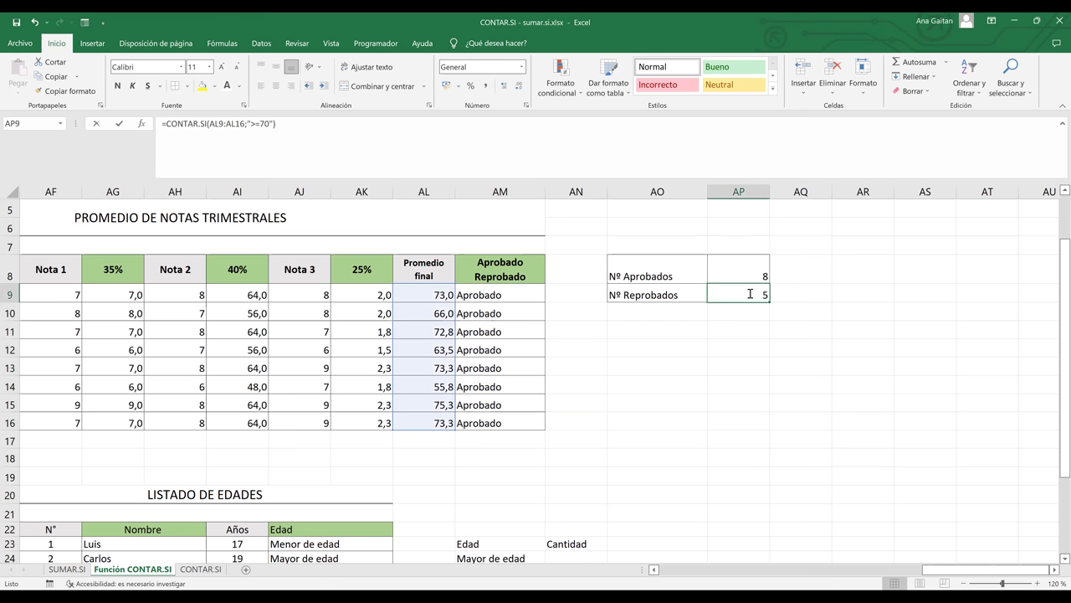
double_click(750, 294)
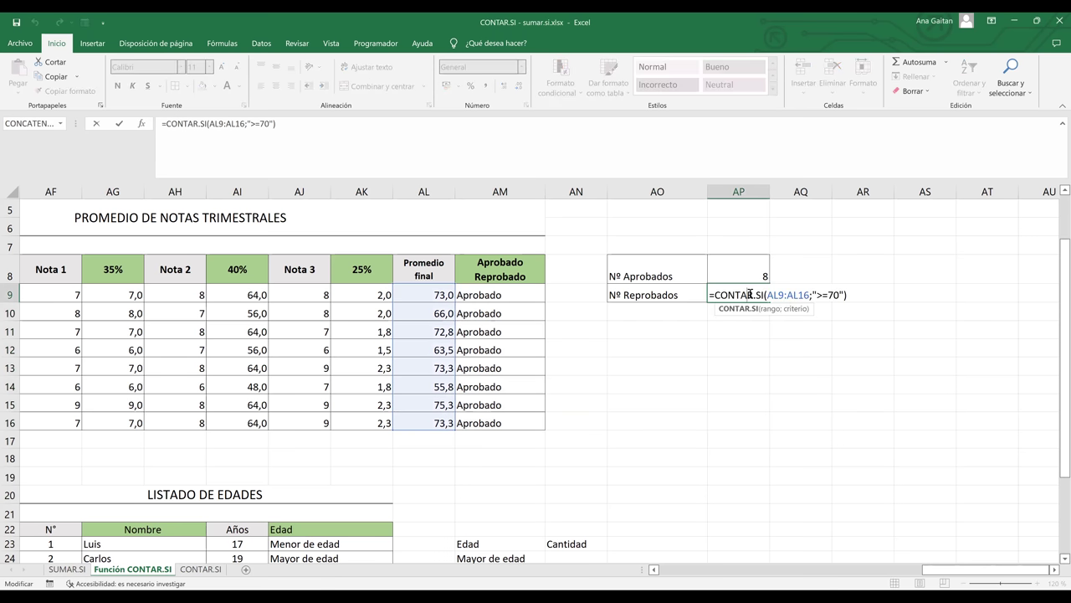
click(823, 295)
key(BackSpace)
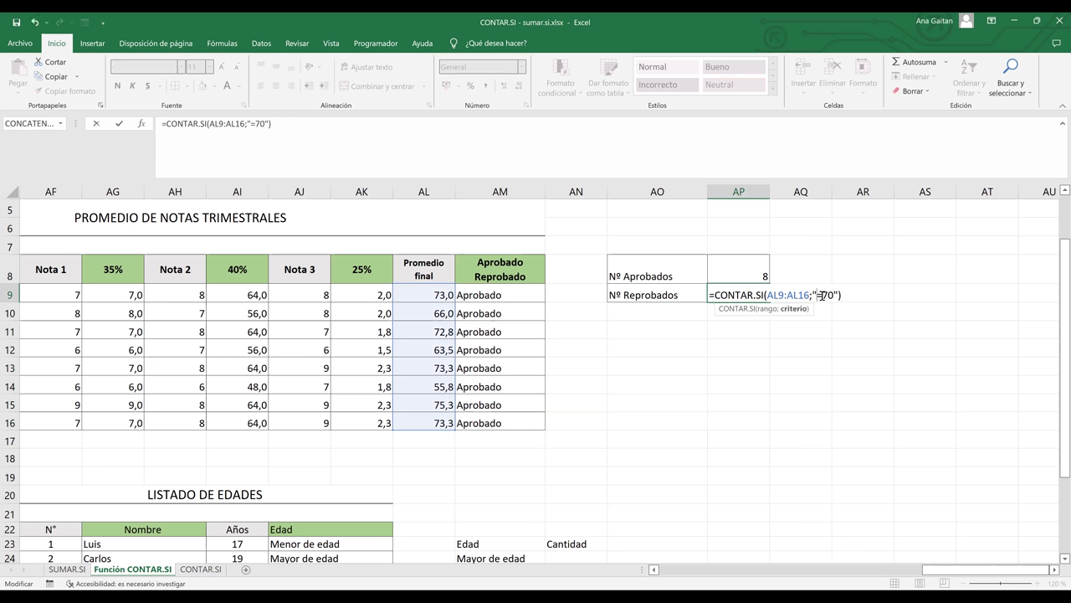
text(<)
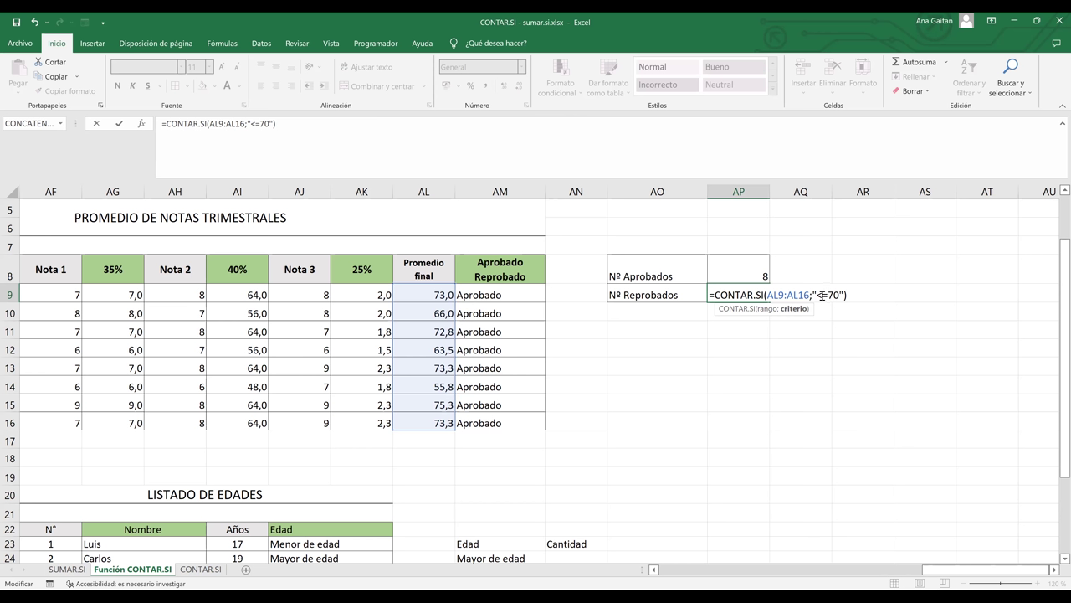
key(BackSpace)
key(Return)
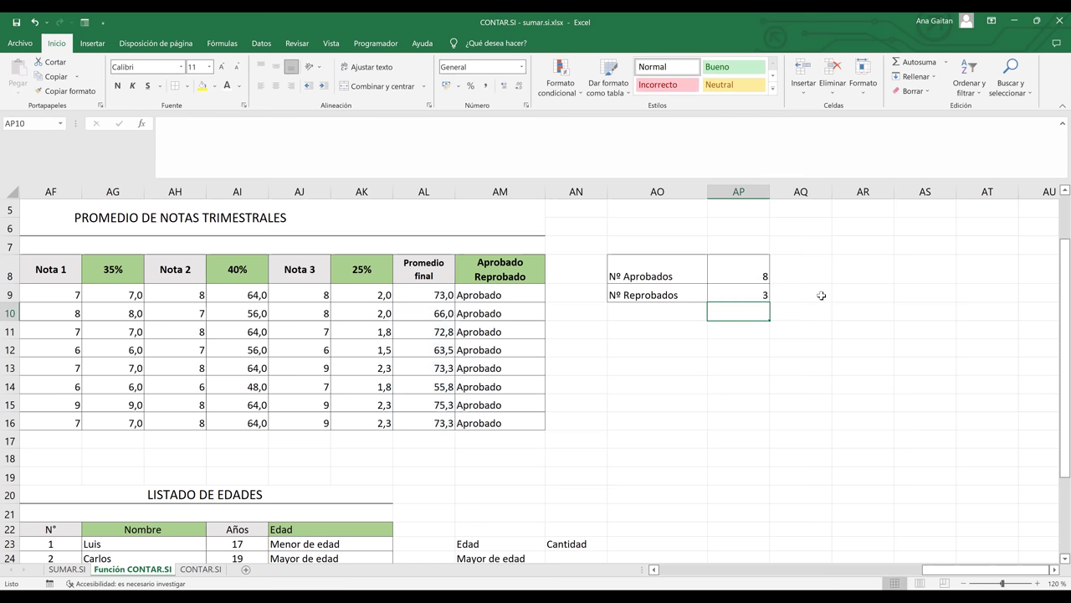
Step: Check the AP9 formula against the final averages AL9:AL16, and the AP8 formula against the Aprobado/Reprobado column
click(756, 294)
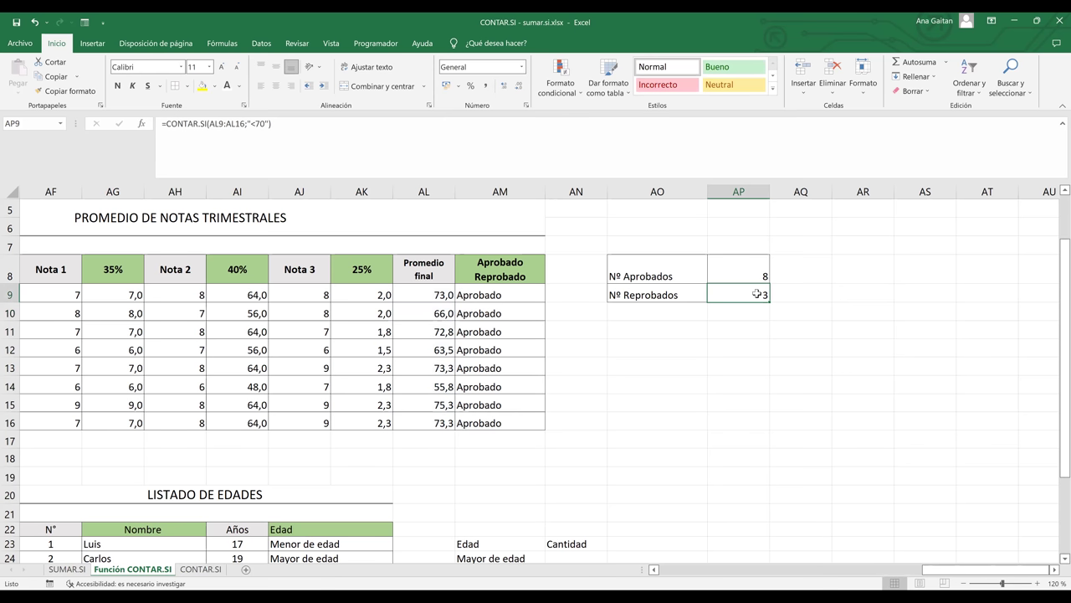
double_click(757, 293)
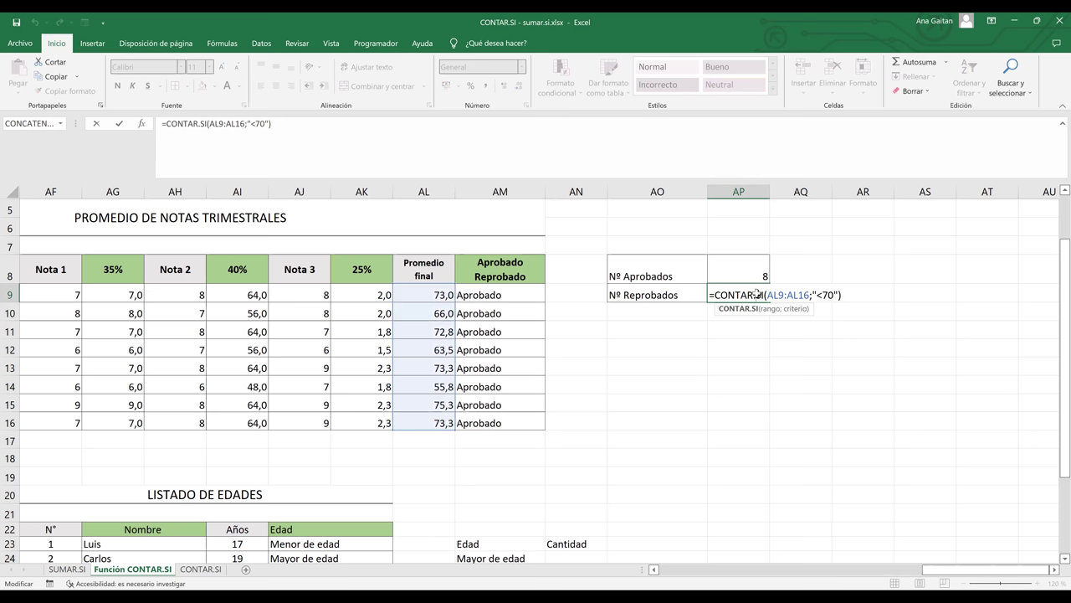
key(Return)
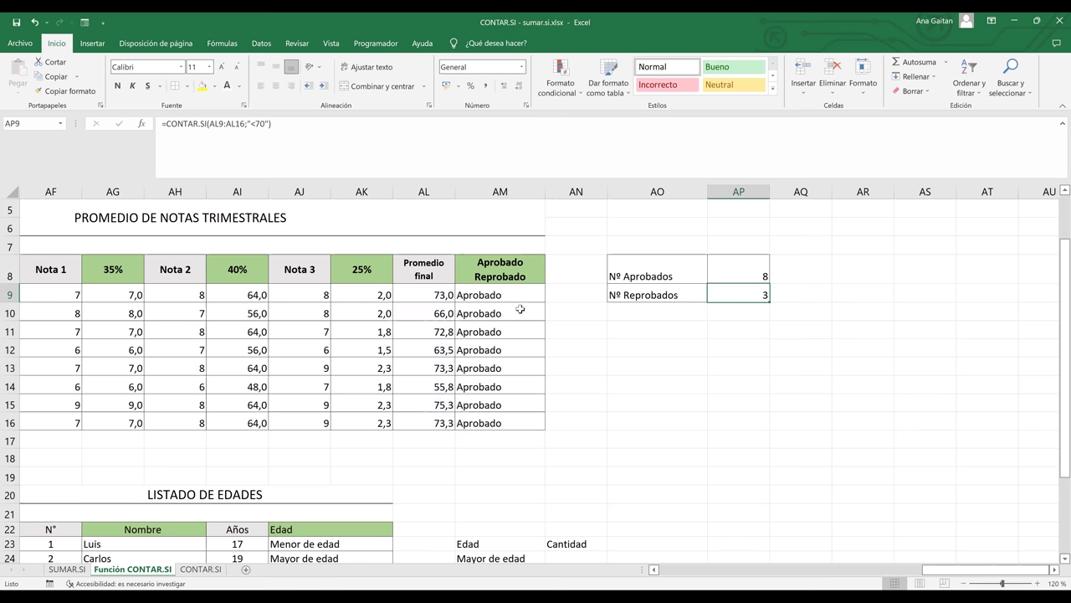
drag(431, 293, 438, 418)
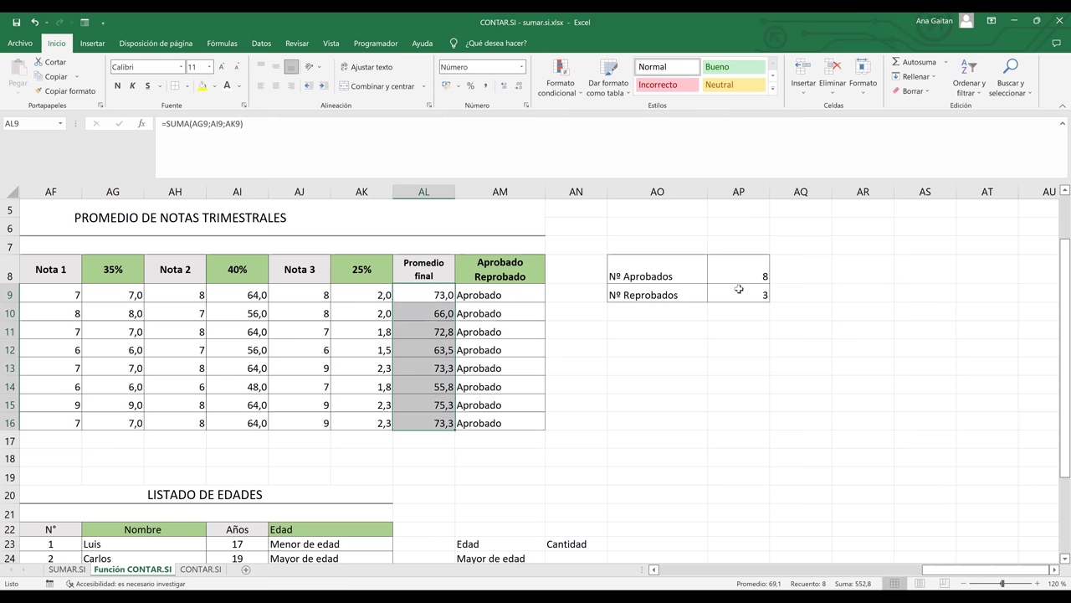
drag(520, 295, 516, 351)
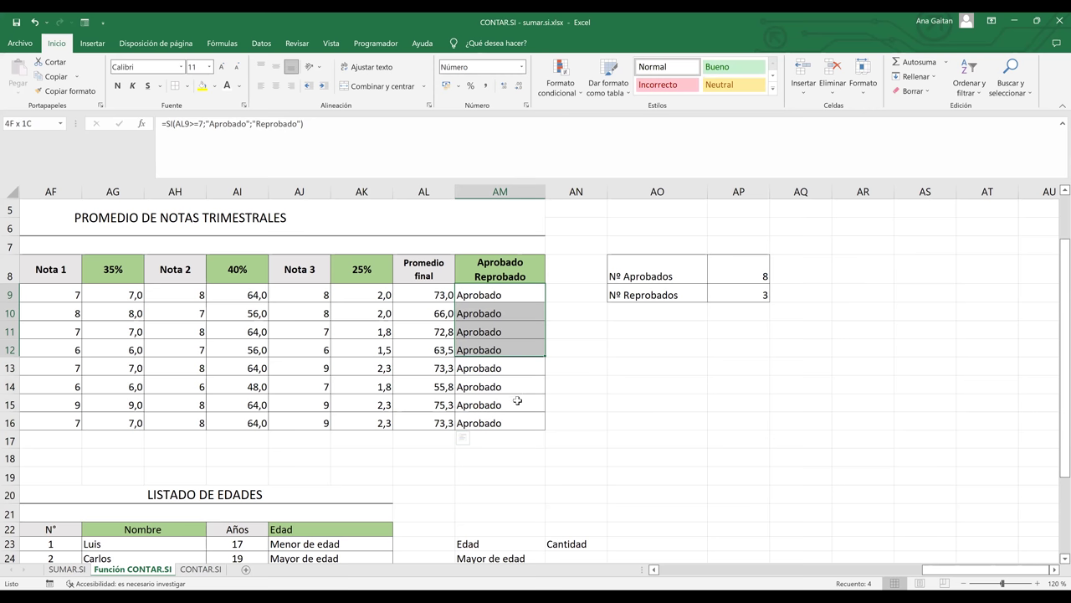
click(722, 271)
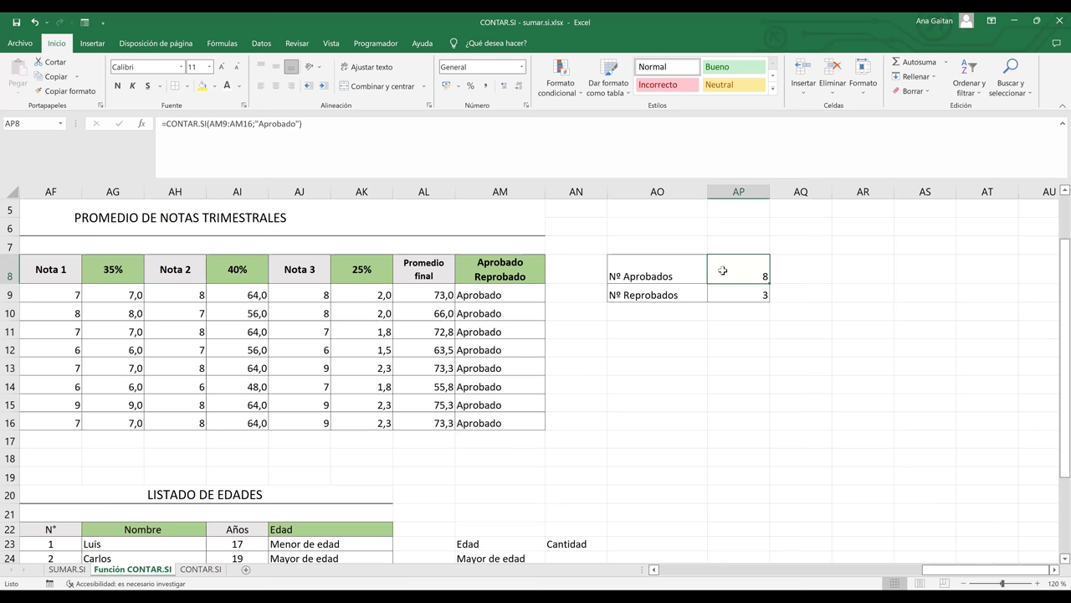
click(709, 346)
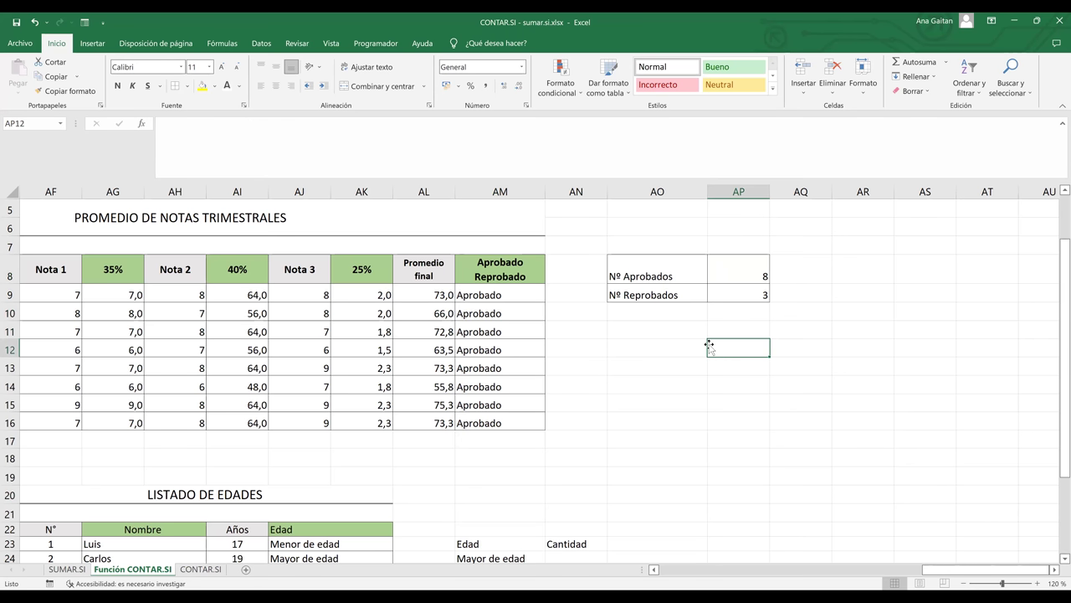